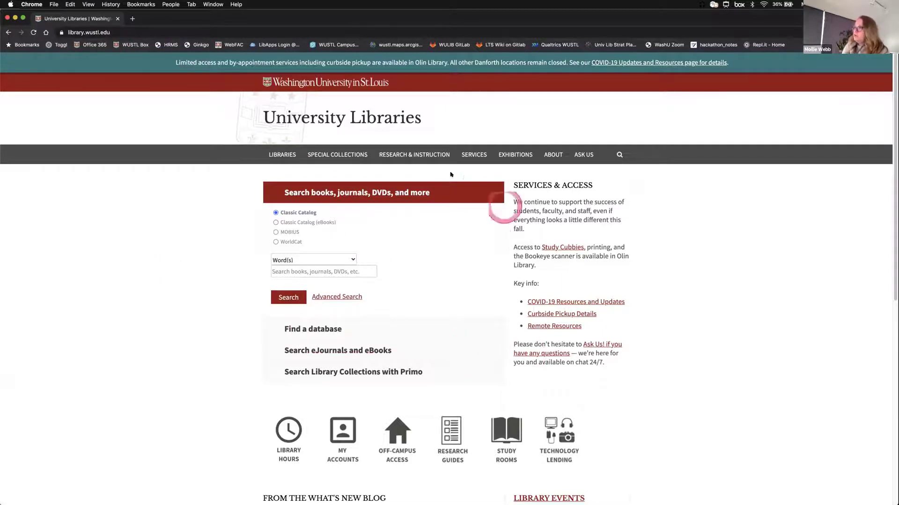
- Go to the library's Articles & Databases page under Research & Instruction and open the A-Z Database List
{"action": "left_click", "coordinate": [410, 153]}
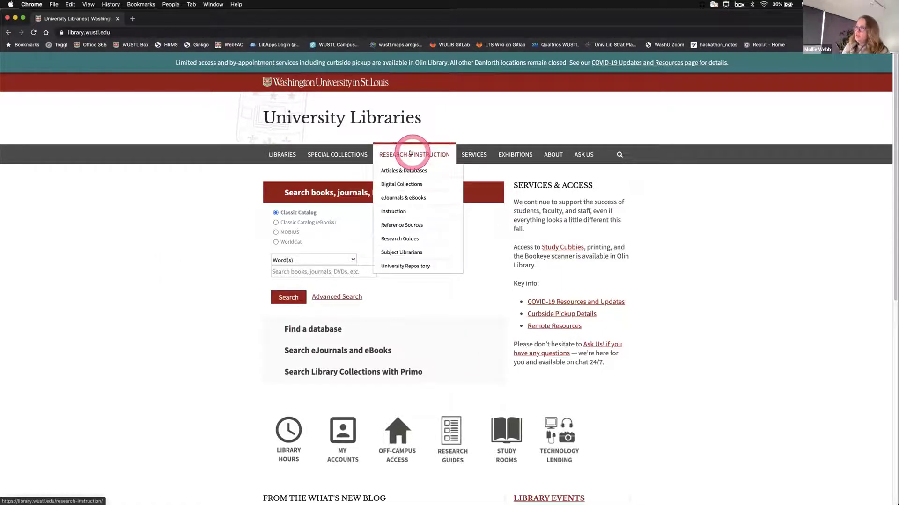
{"action": "left_click", "coordinate": [394, 169]}
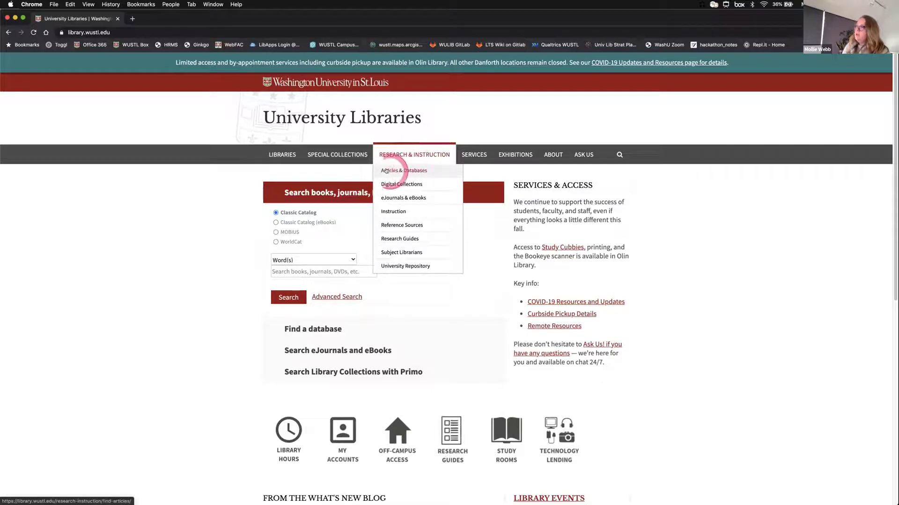
{"action": "left_click", "coordinate": [409, 171]}
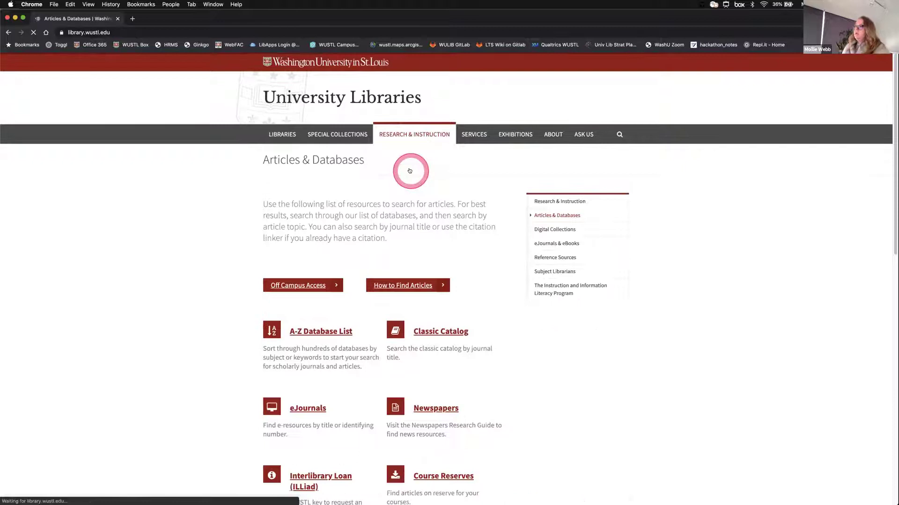
{"action": "left_click", "coordinate": [213, 331]}
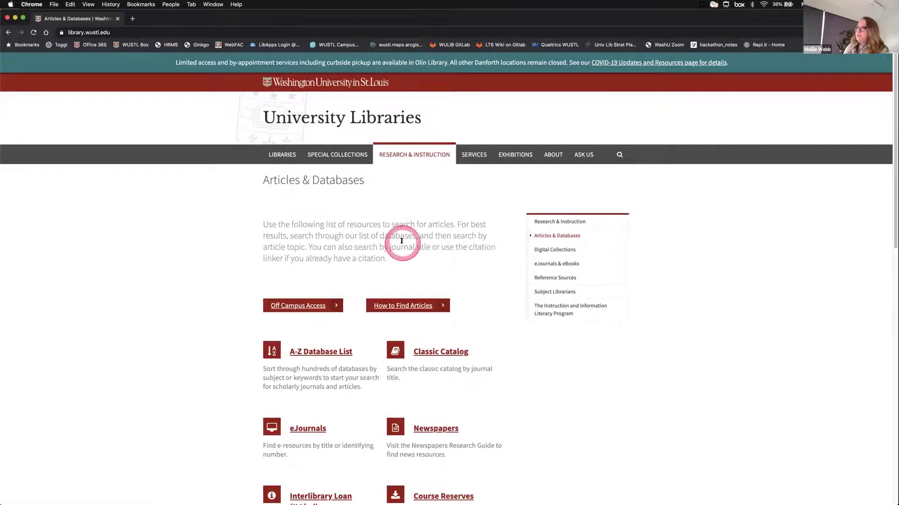
{"action": "scroll", "coordinate": [402, 241], "scroll_direction": "down", "scroll_amount": 1}
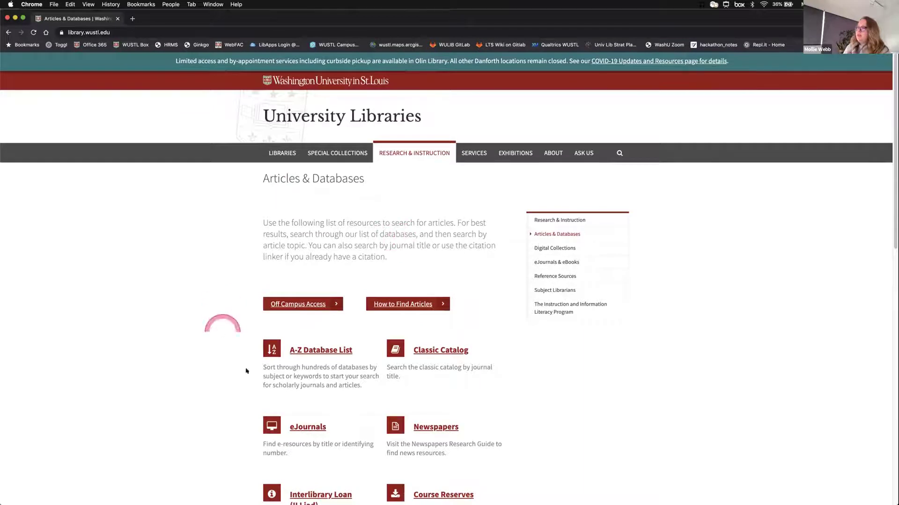
{"action": "left_click", "coordinate": [320, 351]}
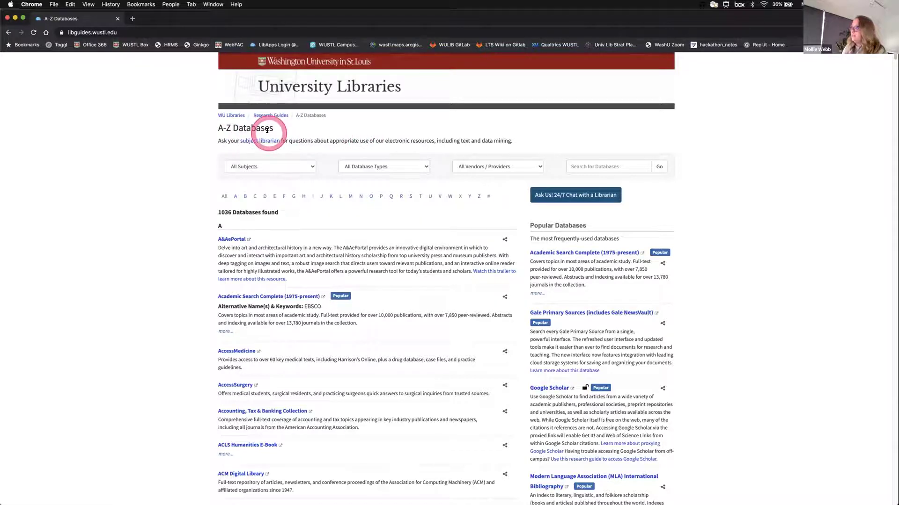
- Search the A-Z databases for "social explorer" and decline the librarian chat offer
{"action": "left_click", "coordinate": [580, 164]}
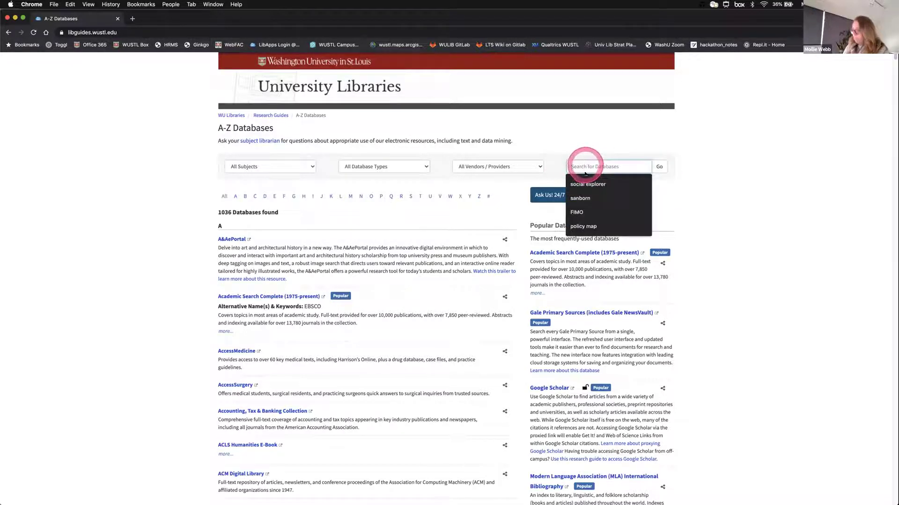
{"action": "type", "text": "social ex"}
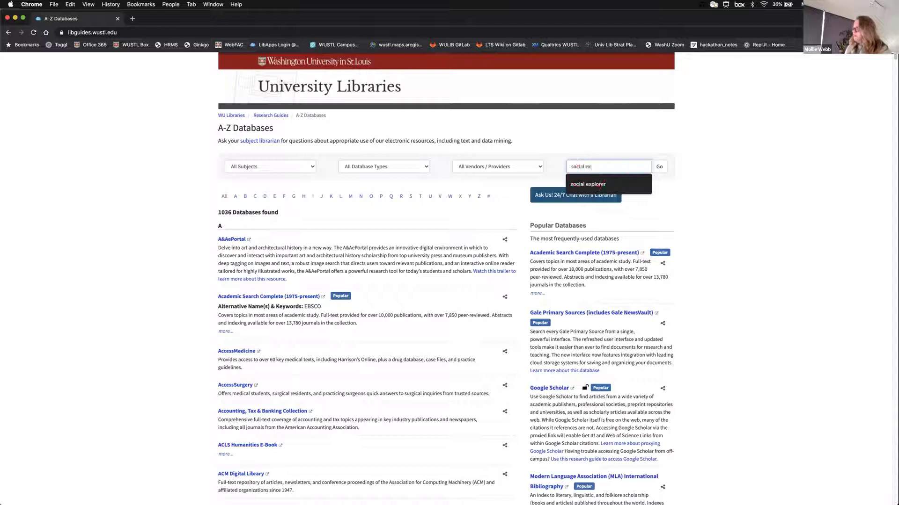
{"action": "type", "text": "por"}
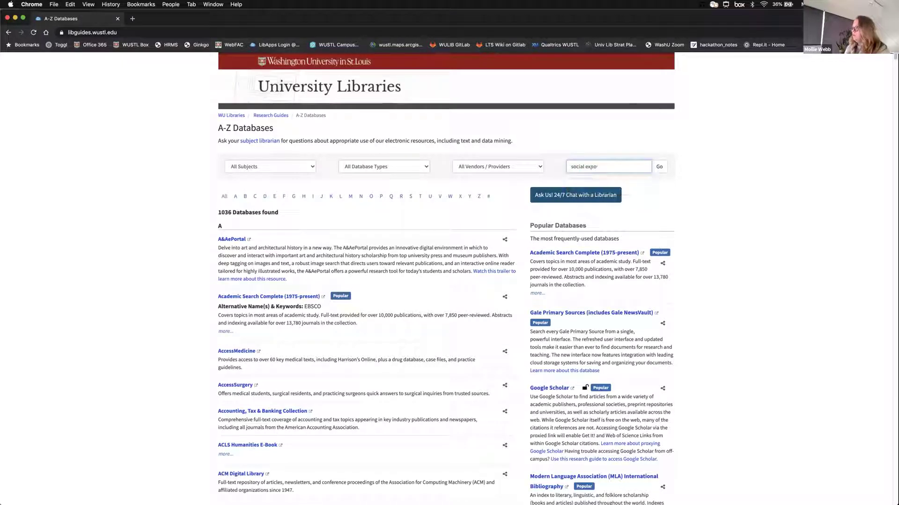
{"action": "key", "text": "BackSpace"}
{"action": "type", "text": "lor"}
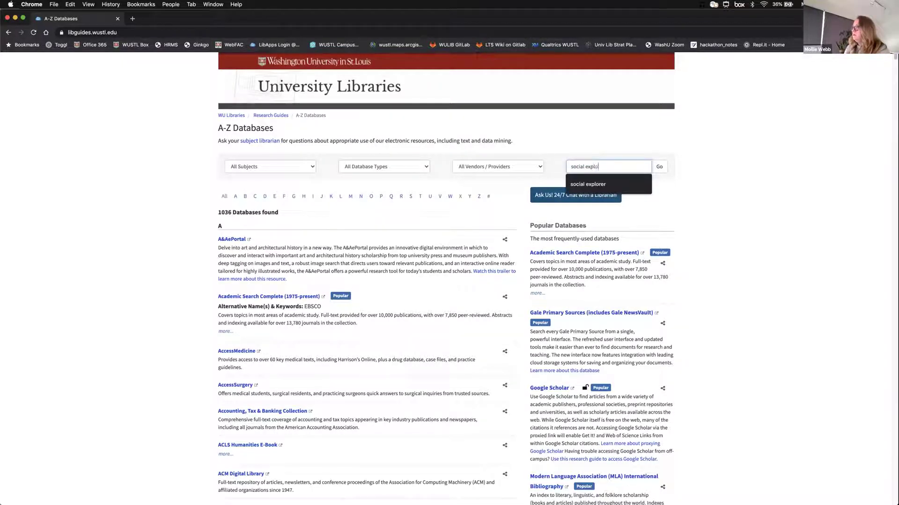
{"action": "type", "text": "er"}
{"action": "left_click", "coordinate": [659, 167]}
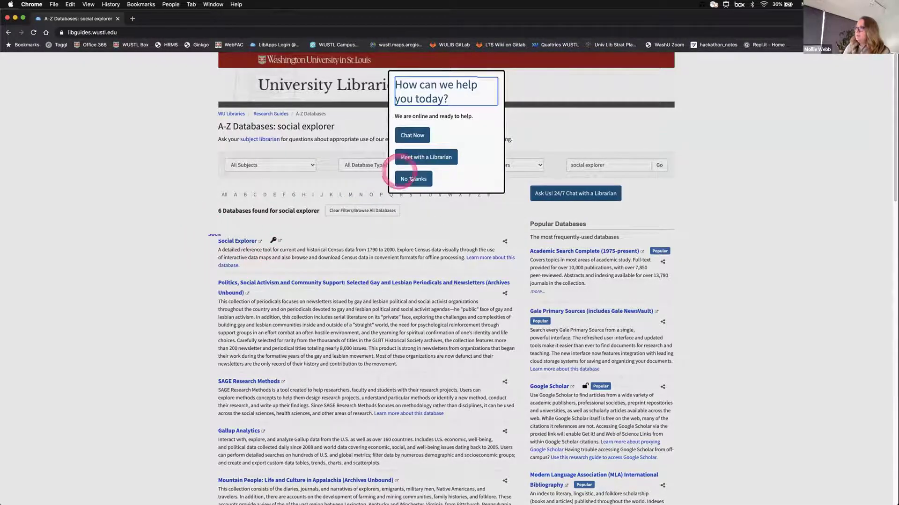
{"action": "left_click", "coordinate": [407, 179]}
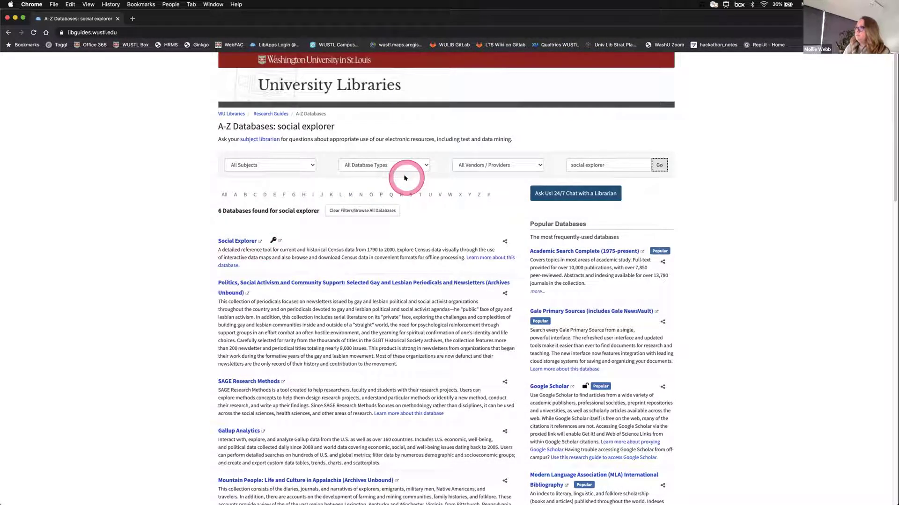
- Open the Social Explorer database from the search results
{"action": "left_click", "coordinate": [225, 241]}
{"action": "left_click", "coordinate": [73, 314]}
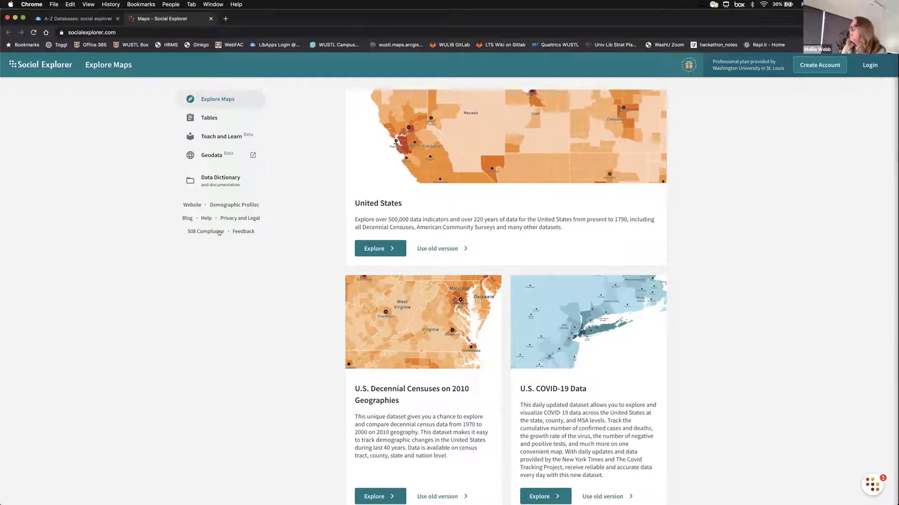
{"action": "left_click", "coordinate": [257, 298]}
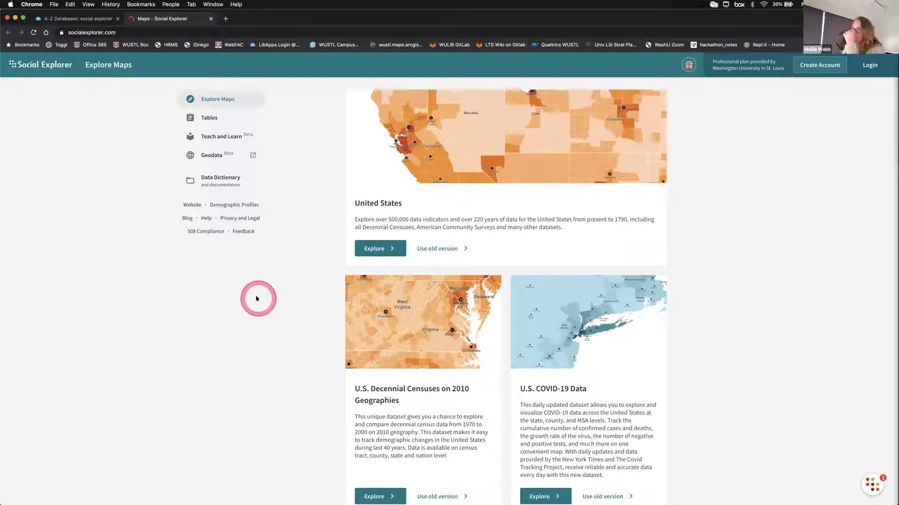
{"action": "left_click", "coordinate": [824, 190]}
{"action": "left_click", "coordinate": [782, 174]}
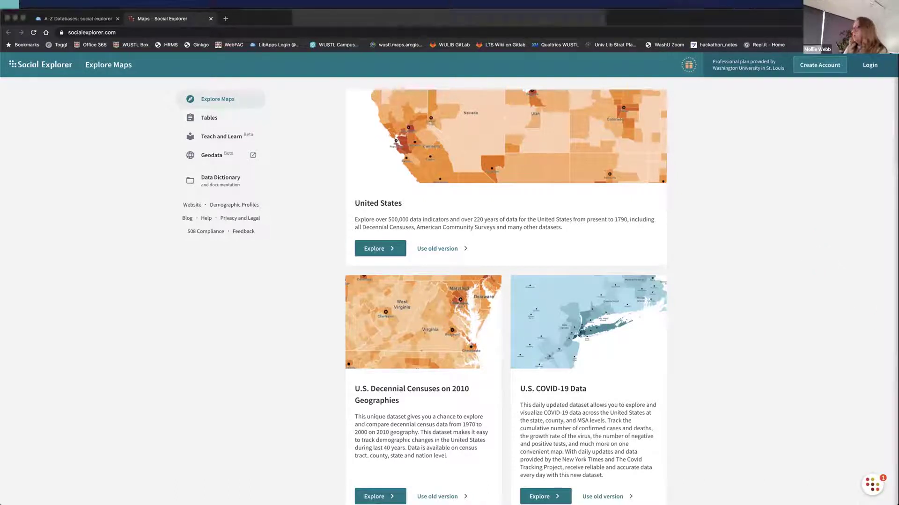
{"action": "key", "text": "super+Tab"}
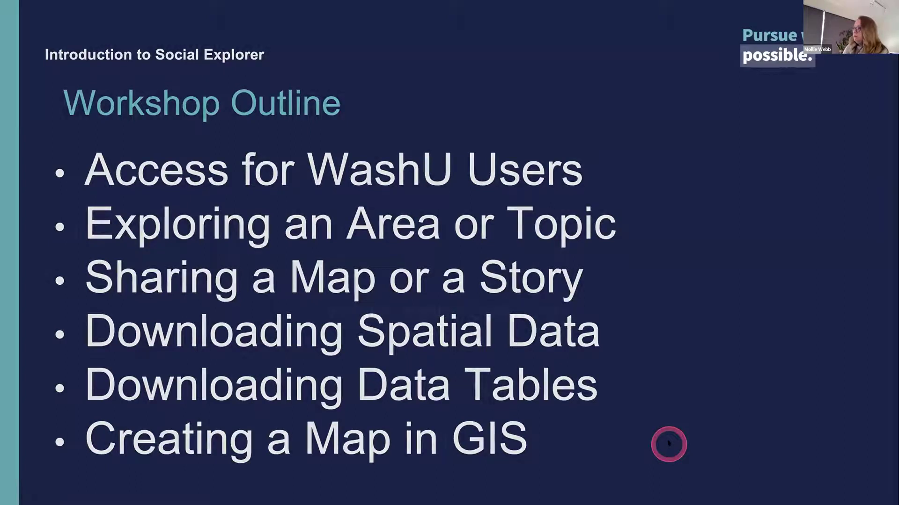
{"action": "left_click", "coordinate": [648, 381]}
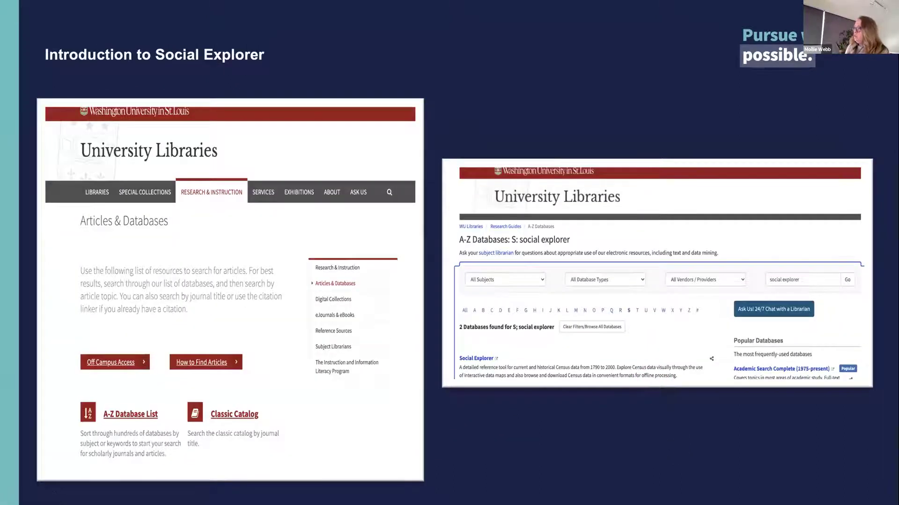
{"action": "key", "text": "Right"}
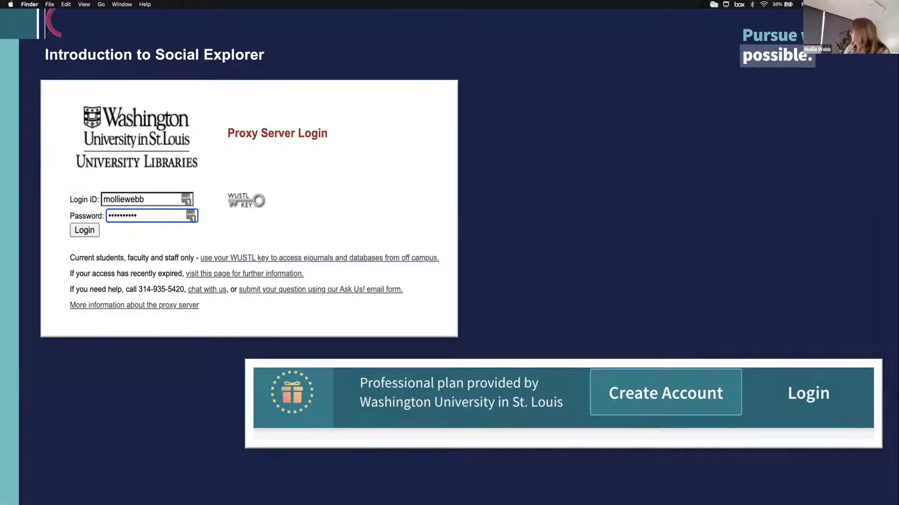
{"action": "key", "text": "super+Tab"}
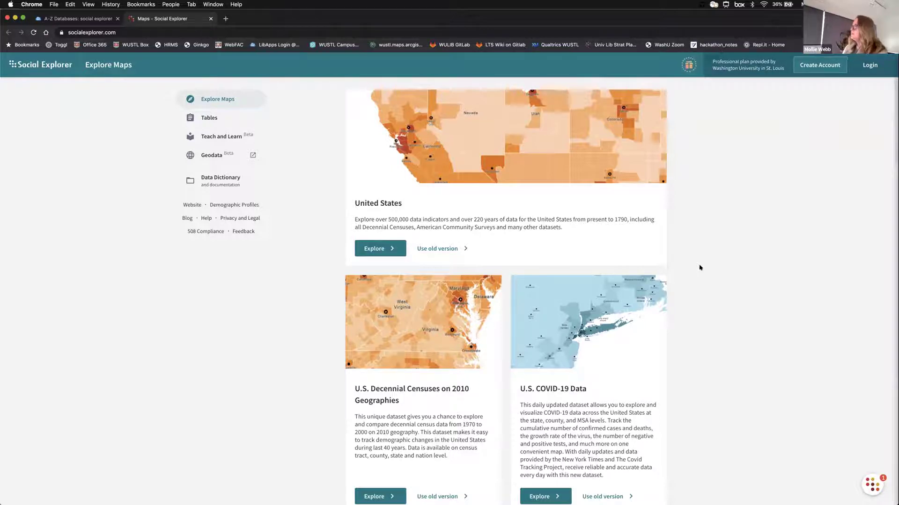
- Open the United States map for exploration and dismiss the welcome tour
{"action": "left_click", "coordinate": [373, 248]}
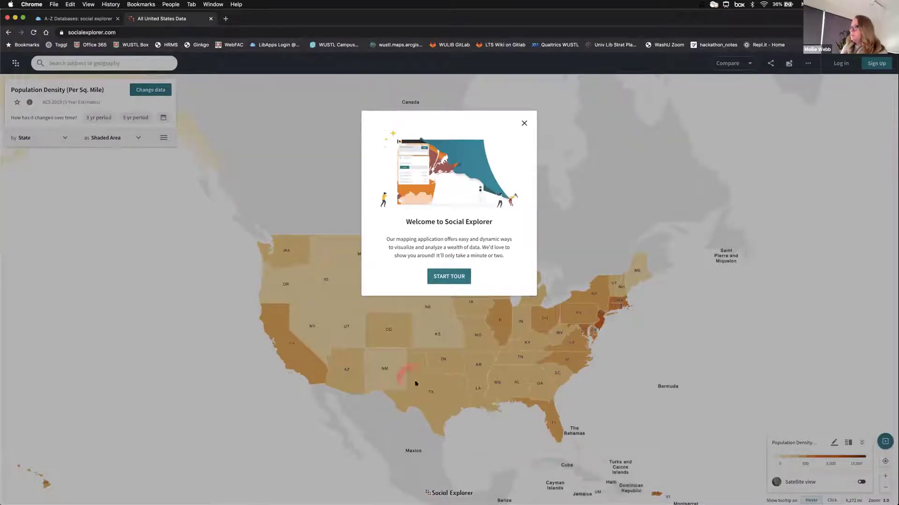
{"action": "left_click", "coordinate": [523, 124]}
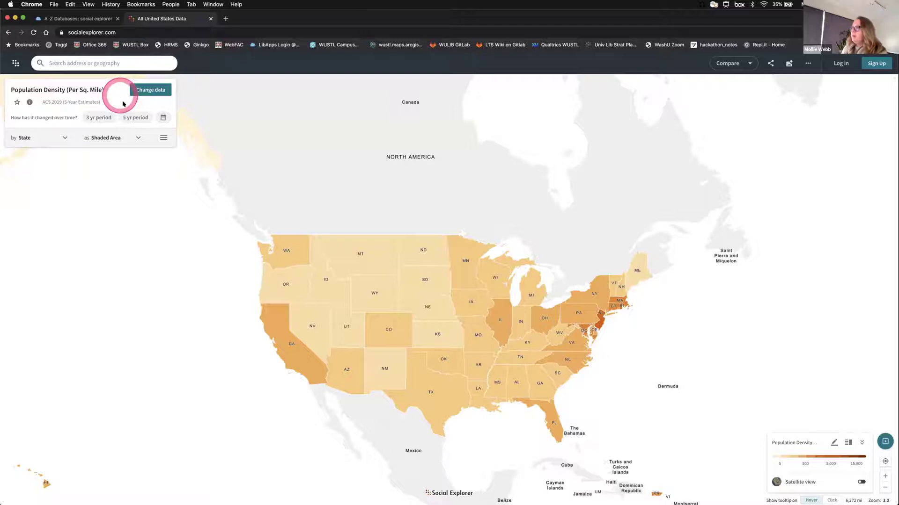
{"action": "mouse_move", "coordinate": [482, 326]}
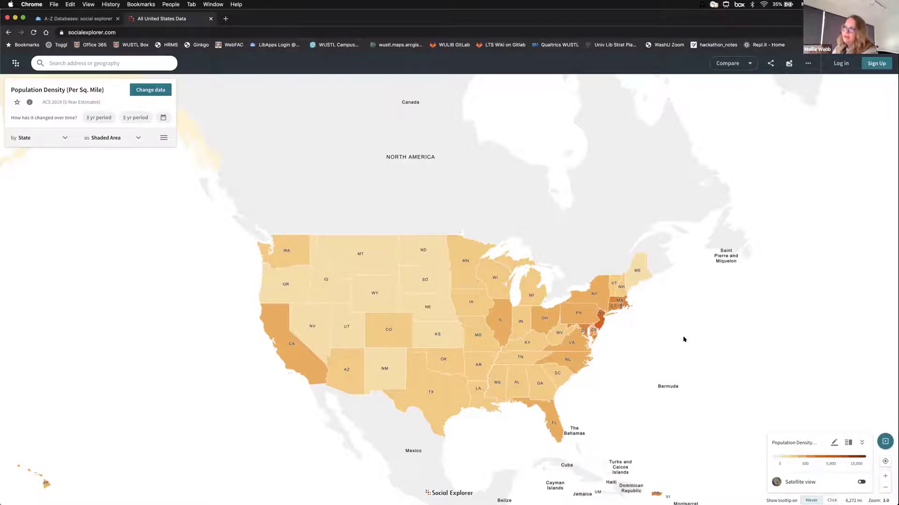
{"action": "left_click", "coordinate": [726, 277]}
- Search for "st louis, MO" and center the map on the St. Louis, MO place result
{"action": "left_click", "coordinate": [92, 63]}
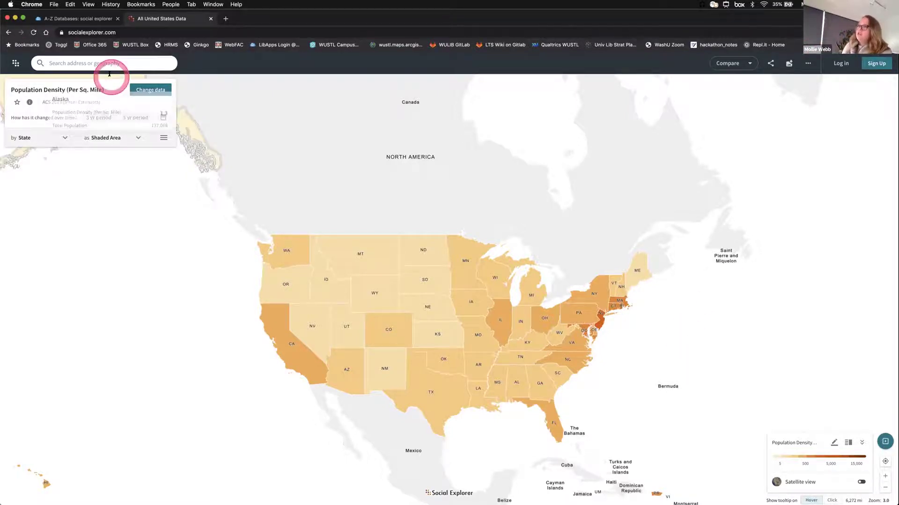
{"action": "left_click", "coordinate": [129, 88]}
{"action": "type", "text": "st louis, MO"}
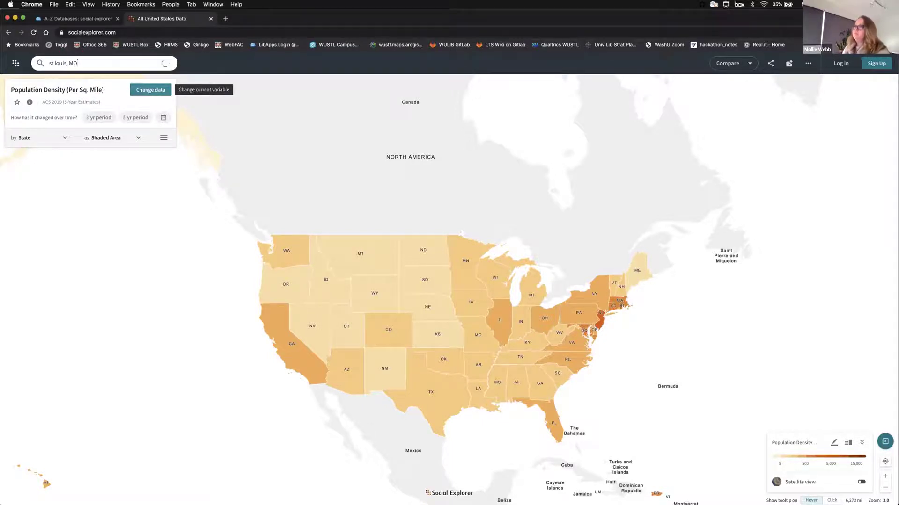
{"action": "left_click", "coordinate": [94, 79]}
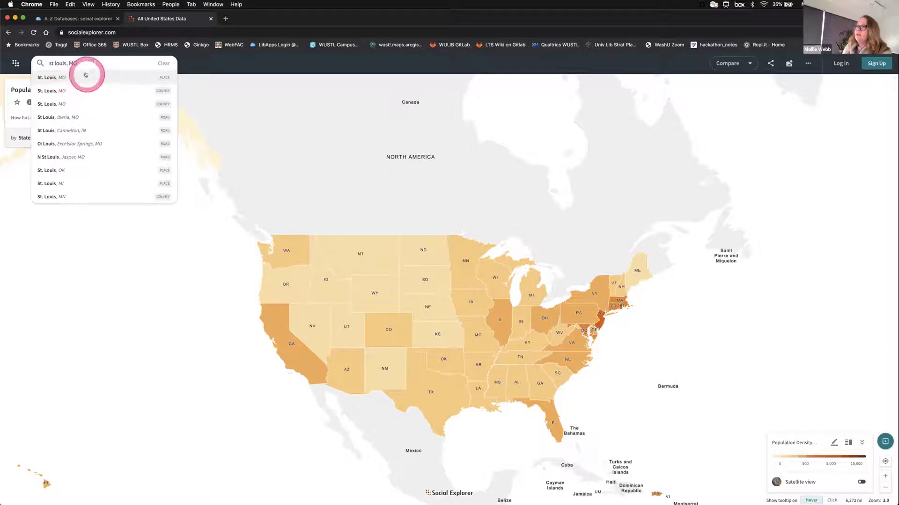
{"action": "left_click", "coordinate": [53, 76]}
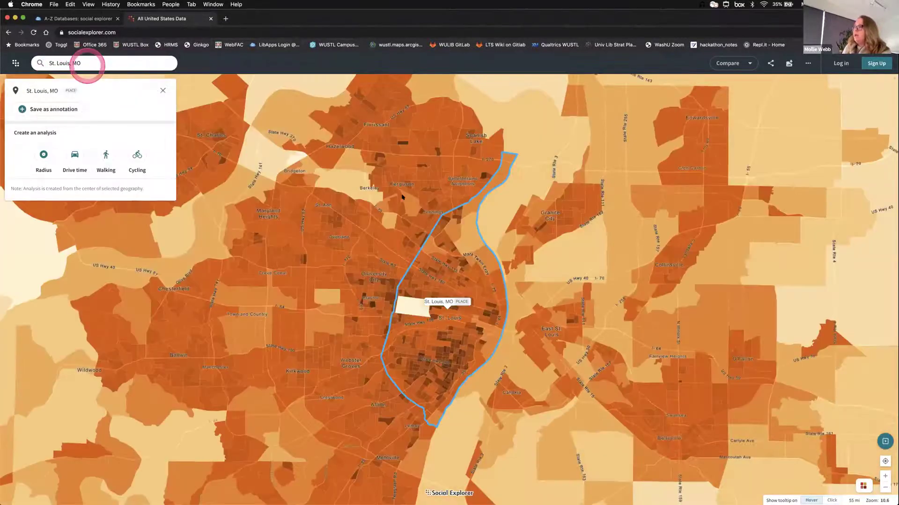
- Examine the population density and total population of block groups around the St. Louis boundary
{"action": "left_click", "coordinate": [628, 184]}
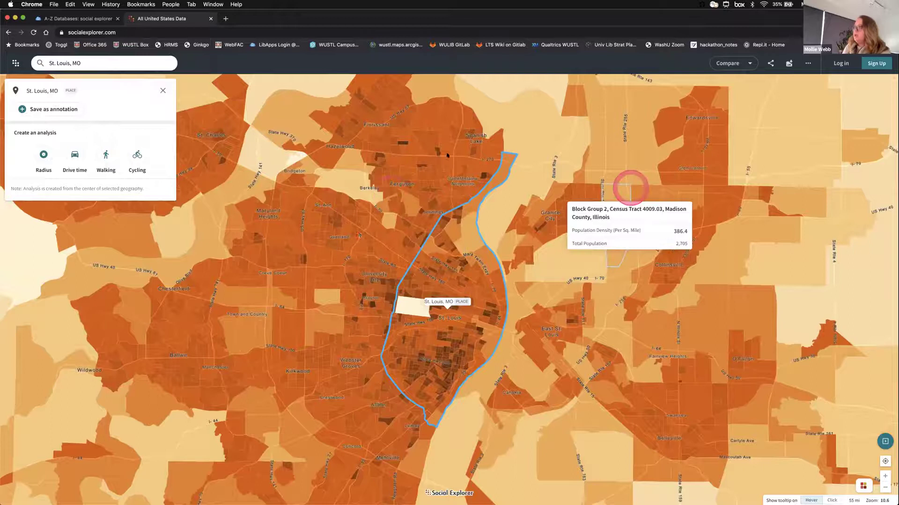
{"action": "left_click", "coordinate": [535, 156]}
{"action": "left_click", "coordinate": [402, 195]}
{"action": "left_click", "coordinate": [502, 373]}
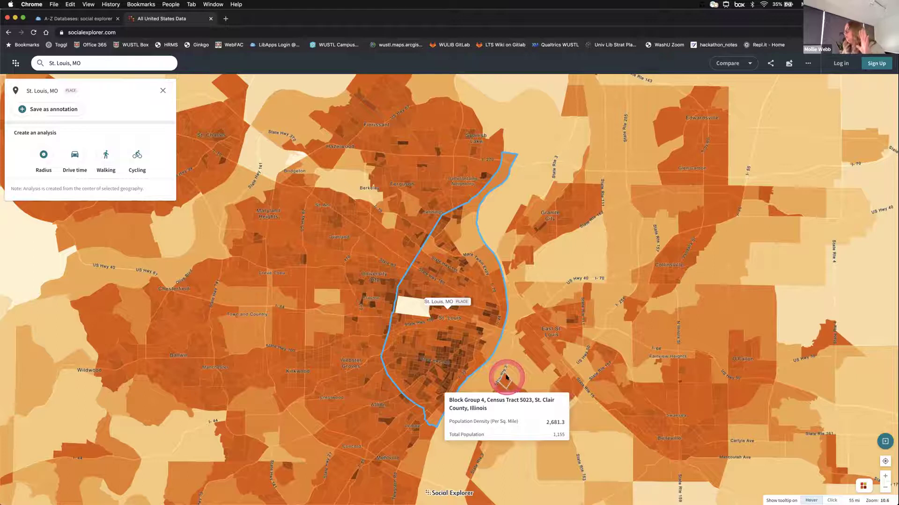
{"action": "left_click", "coordinate": [505, 377]}
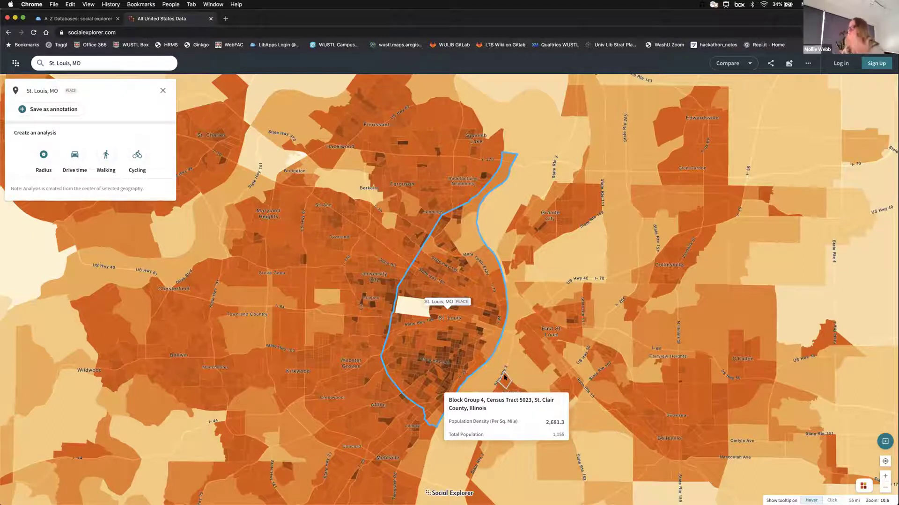
- Close the St. Louis place details and review the geography levels available for the population density map
{"action": "left_click", "coordinate": [163, 91]}
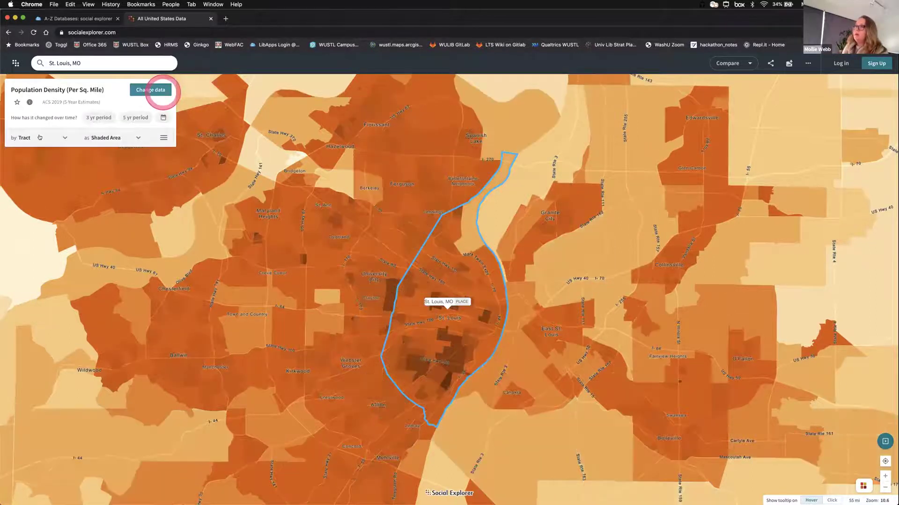
{"action": "left_click", "coordinate": [41, 137]}
{"action": "left_click", "coordinate": [58, 183]}
{"action": "left_click", "coordinate": [68, 182]}
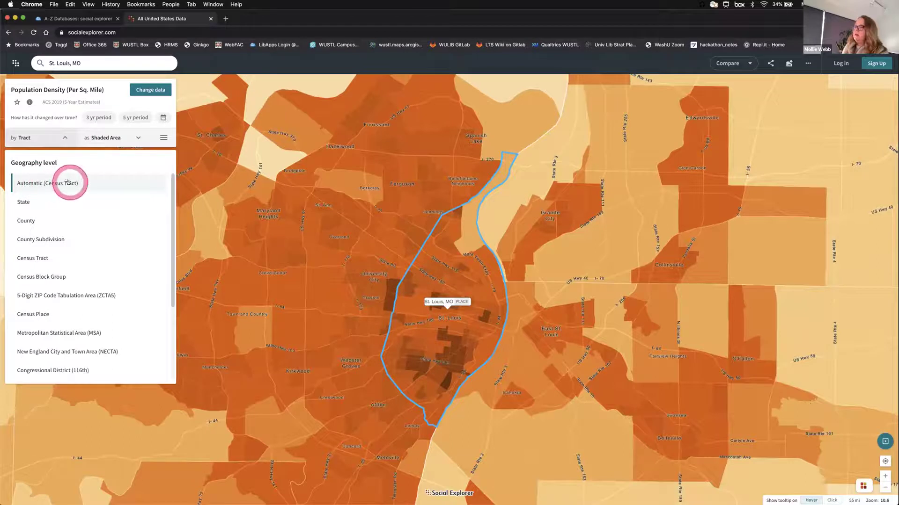
{"action": "left_click", "coordinate": [65, 138]}
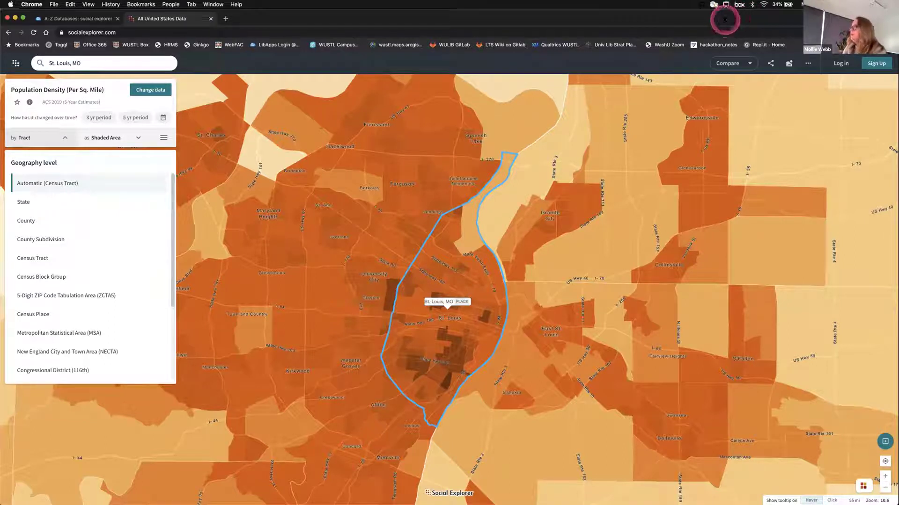
{"action": "mouse_move", "coordinate": [542, 262]}
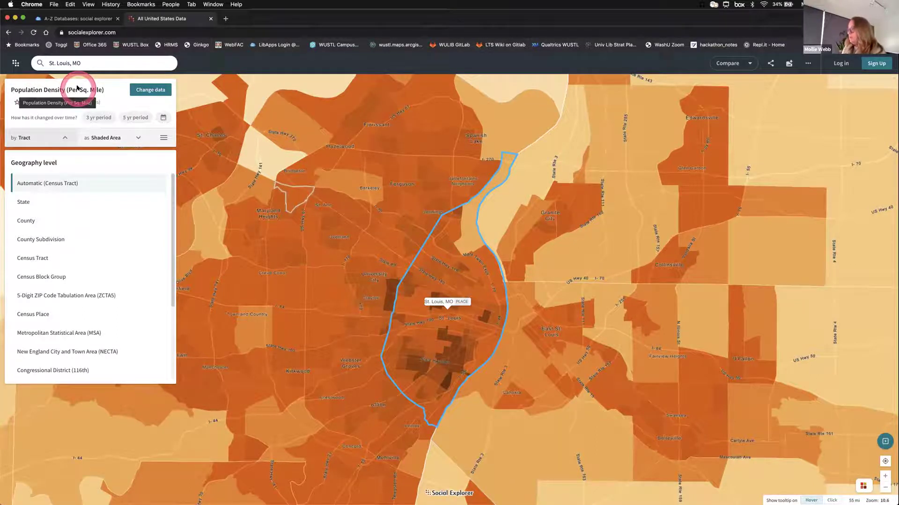
{"action": "left_click", "coordinate": [65, 138]}
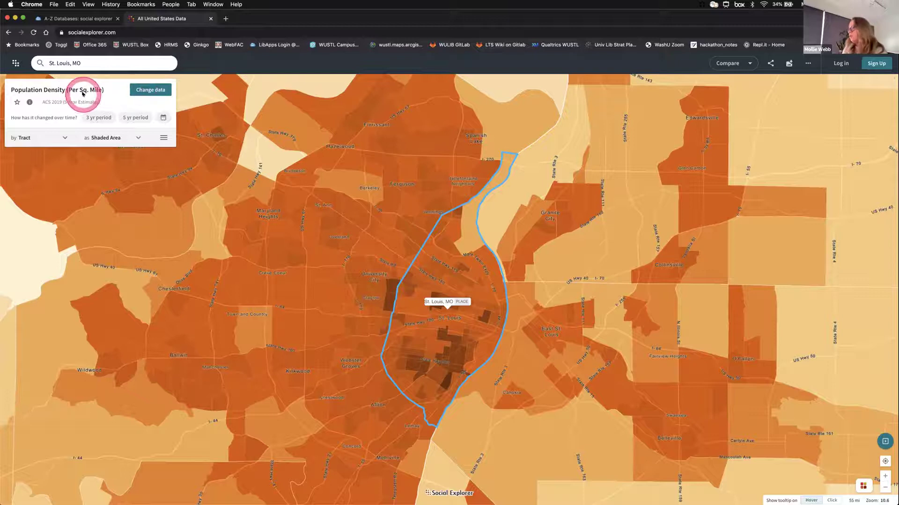
- Open the map's data choices and browse the 2019 variables in the Age category
{"action": "left_click", "coordinate": [150, 92]}
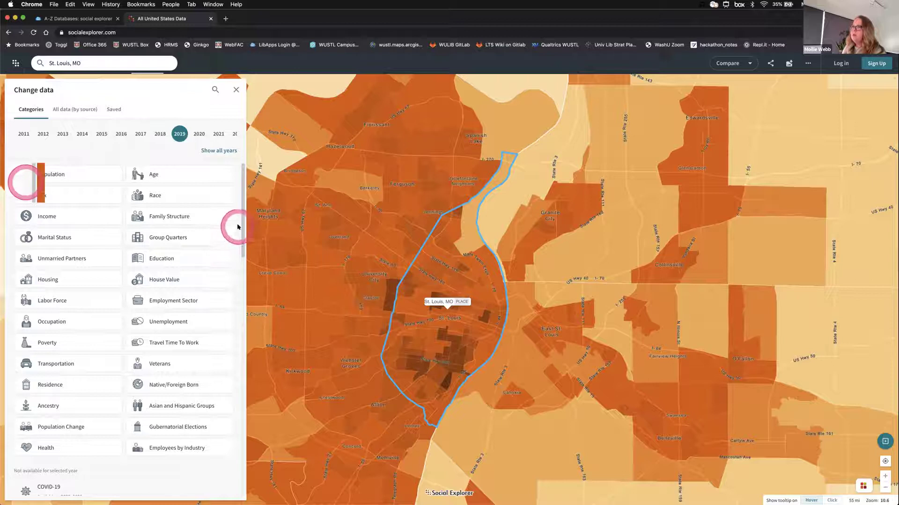
{"action": "left_click", "coordinate": [154, 173]}
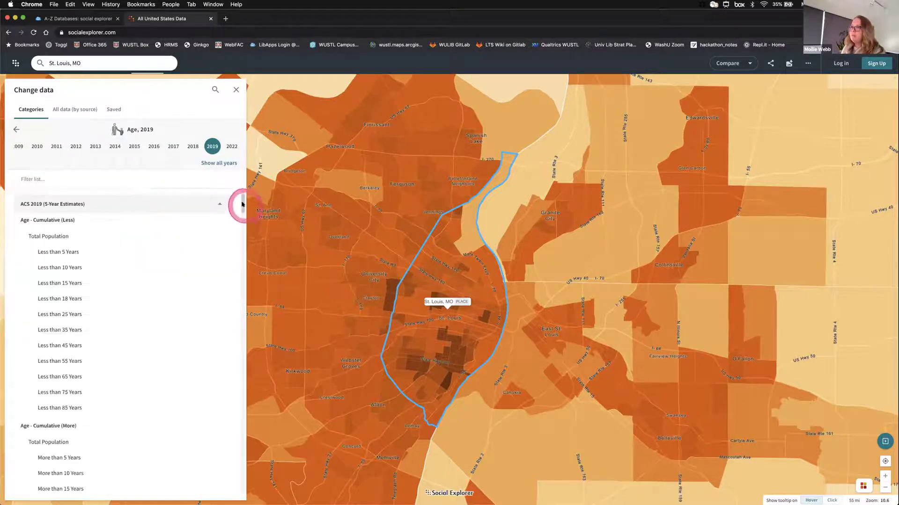
{"action": "scroll", "coordinate": [241, 204], "scroll_direction": "down", "scroll_amount": 3}
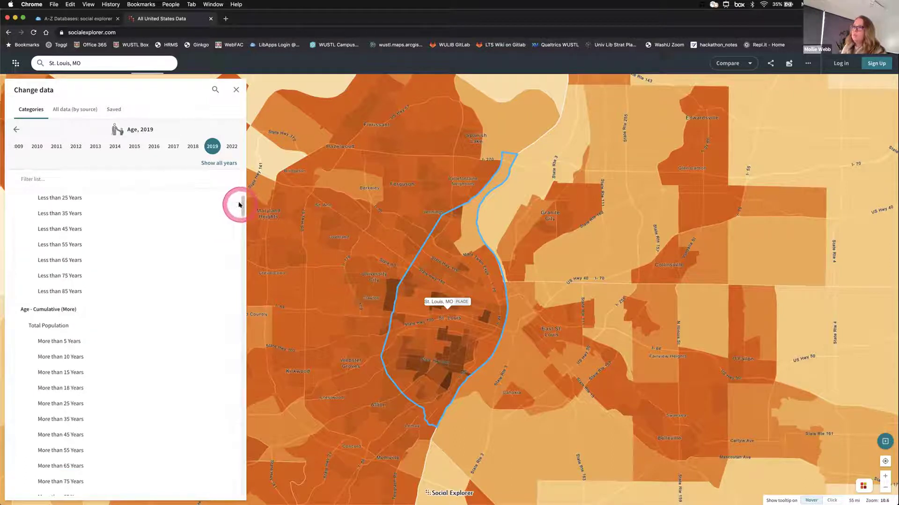
{"action": "scroll", "coordinate": [239, 204], "scroll_direction": "up", "scroll_amount": 3}
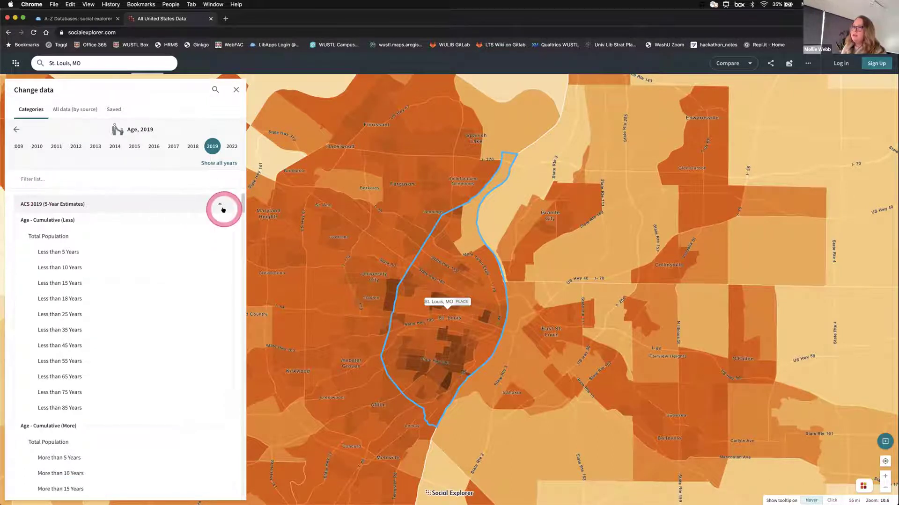
- Collapse the expanded survey lists under Age, 2019 and review which data sources are offered
{"action": "left_click", "coordinate": [221, 207]}
{"action": "left_click", "coordinate": [218, 223]}
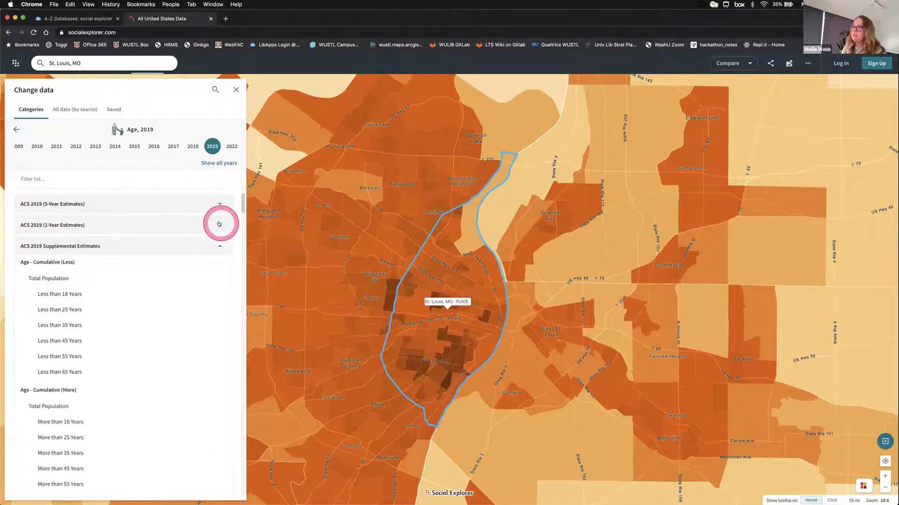
{"action": "left_click", "coordinate": [218, 245]}
{"action": "left_click", "coordinate": [213, 262]}
{"action": "left_click", "coordinate": [43, 207]}
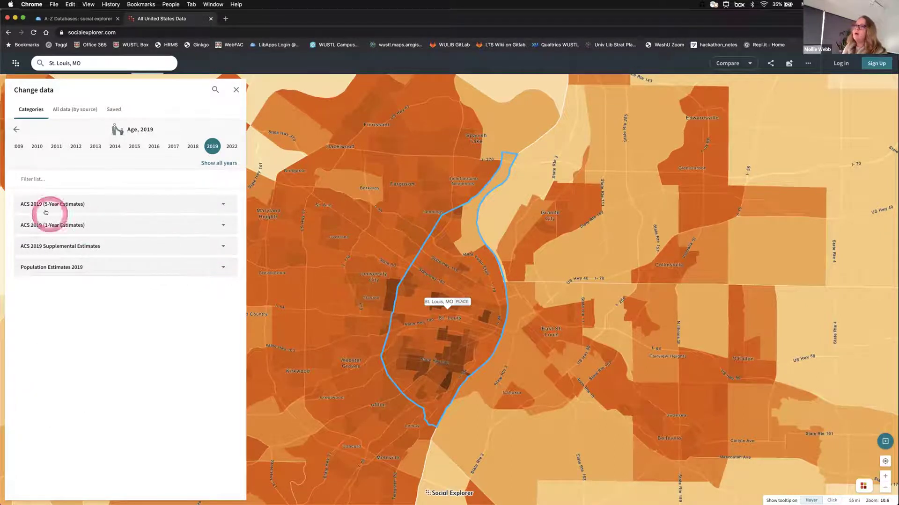
{"action": "left_click", "coordinate": [142, 192]}
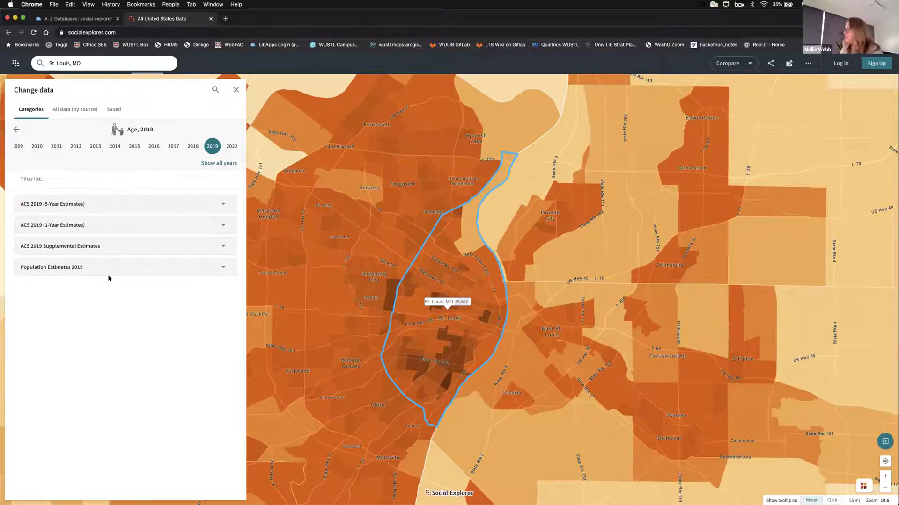
{"action": "left_click", "coordinate": [99, 208]}
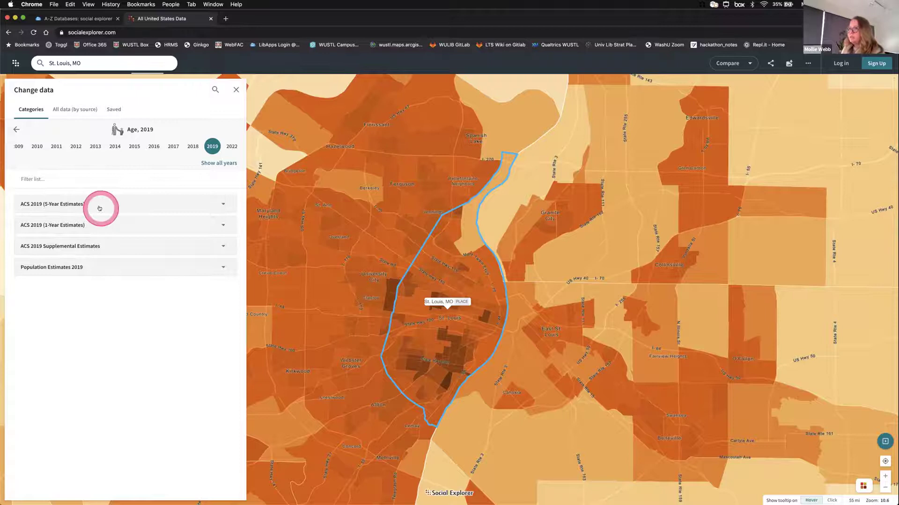
- Map the 65 and Over variable from Age (Short Version) in ACS 2019 (5-Year Estimates) and close the data choices
{"action": "left_click", "coordinate": [217, 204]}
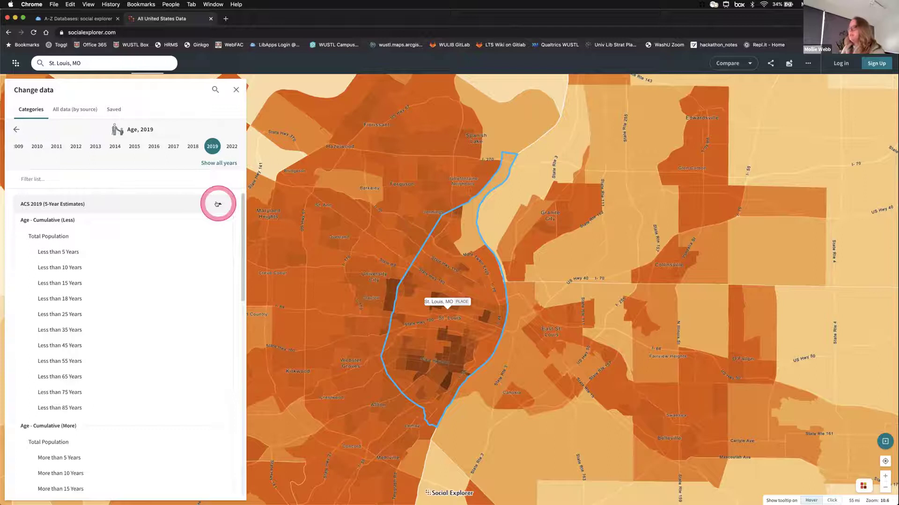
{"action": "left_click", "coordinate": [217, 204]}
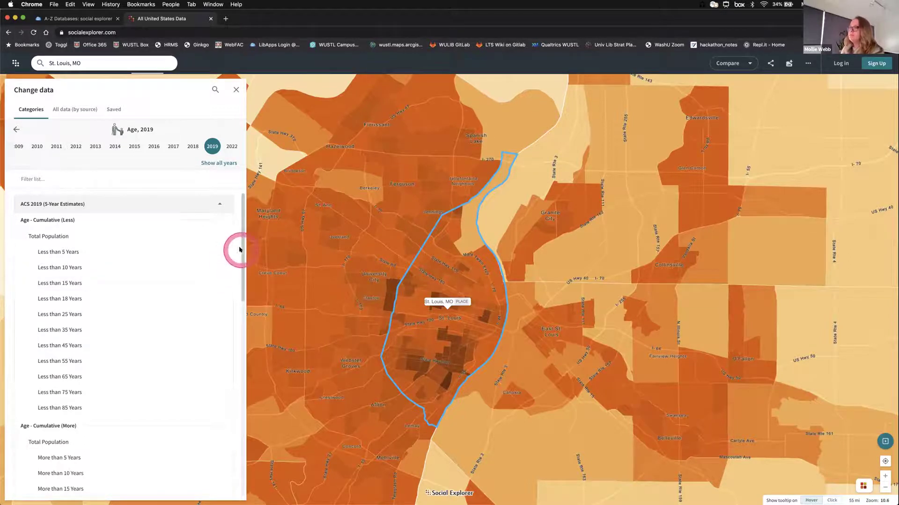
{"action": "left_click_drag", "start_coordinate": [240, 248], "coordinate": [241, 349]}
{"action": "left_click", "coordinate": [80, 330]}
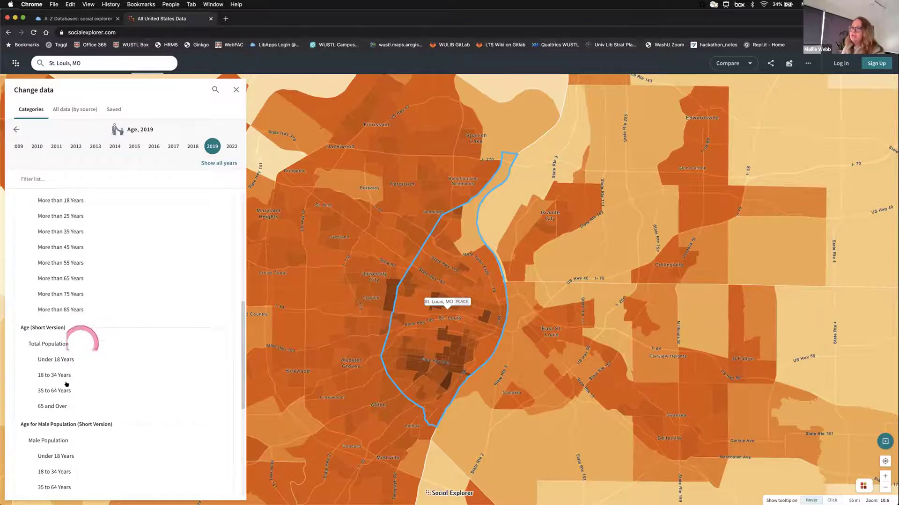
{"action": "left_click", "coordinate": [62, 401]}
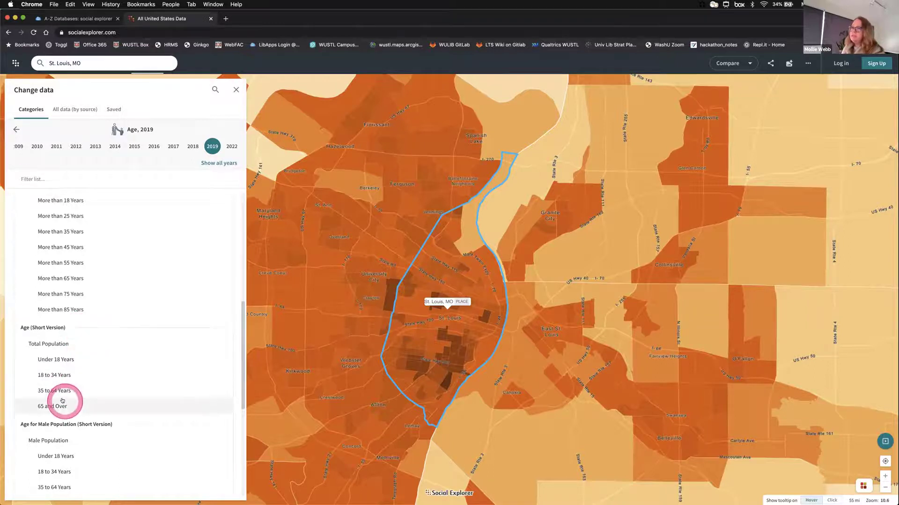
{"action": "left_click", "coordinate": [39, 406]}
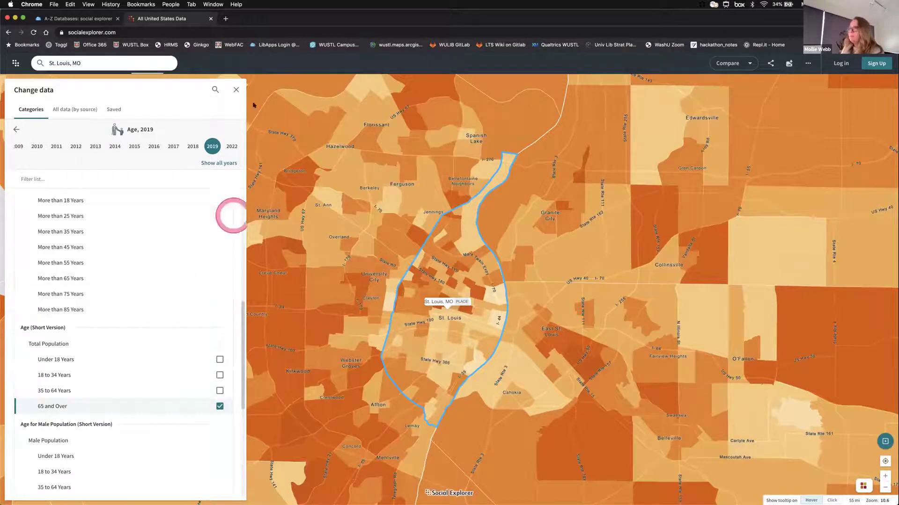
{"action": "left_click", "coordinate": [236, 89]}
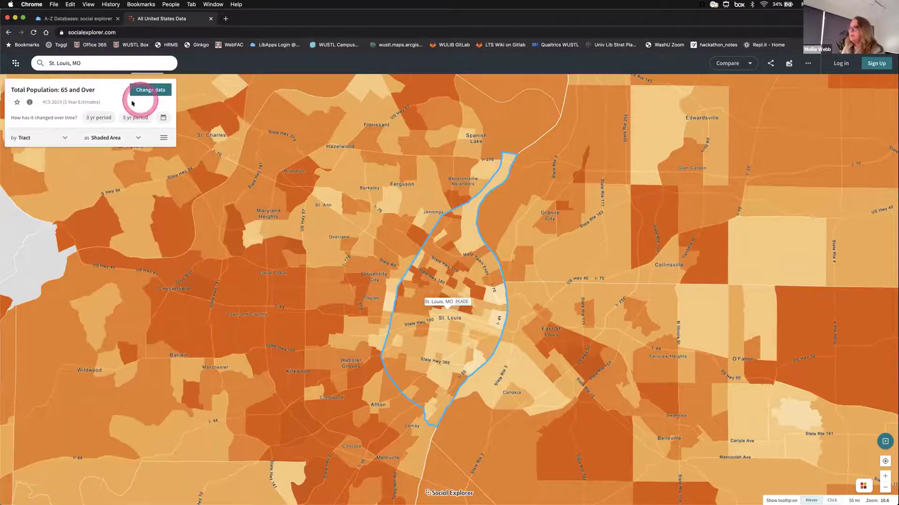
- Set the geography level of the 65 and Over map to Census Block Group
{"action": "left_click", "coordinate": [63, 136]}
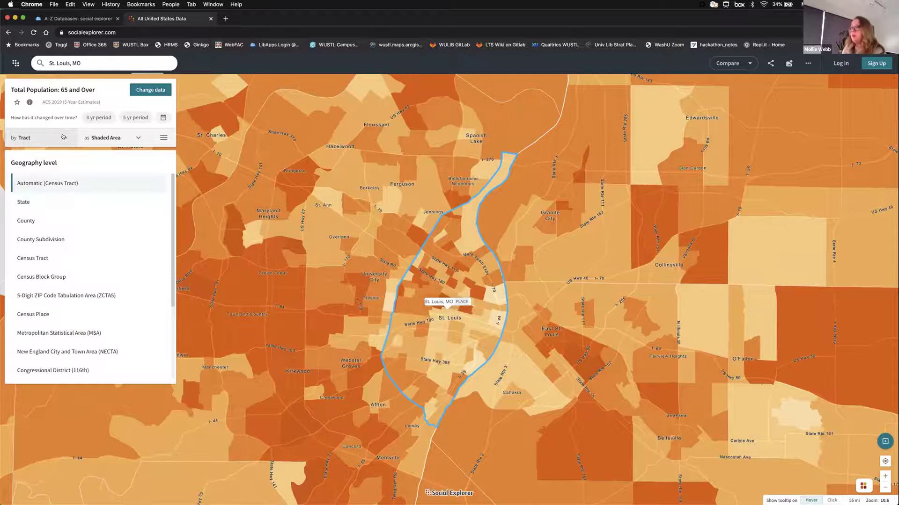
{"action": "left_click", "coordinate": [60, 277]}
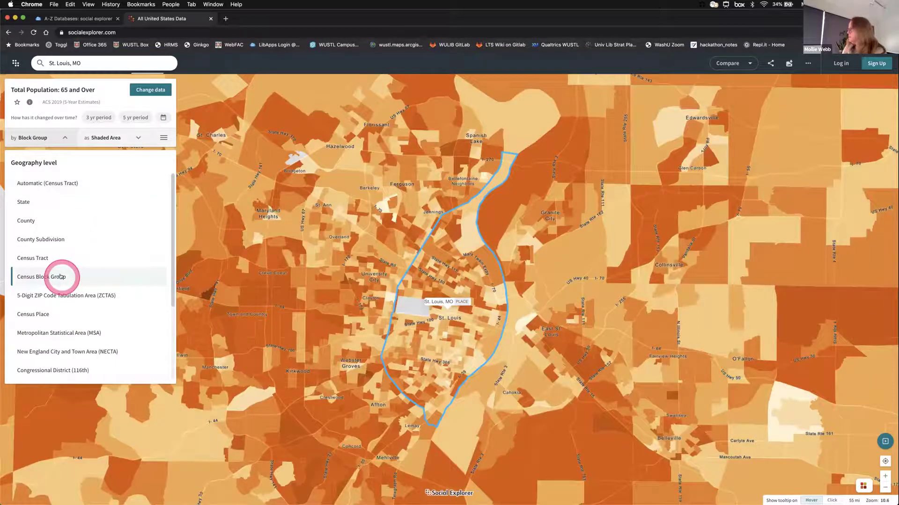
{"action": "mouse_move", "coordinate": [60, 277]}
{"action": "left_mouse_down"}
{"action": "mouse_move", "coordinate": [63, 295]}
{"action": "mouse_move", "coordinate": [36, 137]}
{"action": "mouse_move", "coordinate": [52, 276]}
{"action": "left_mouse_up"}
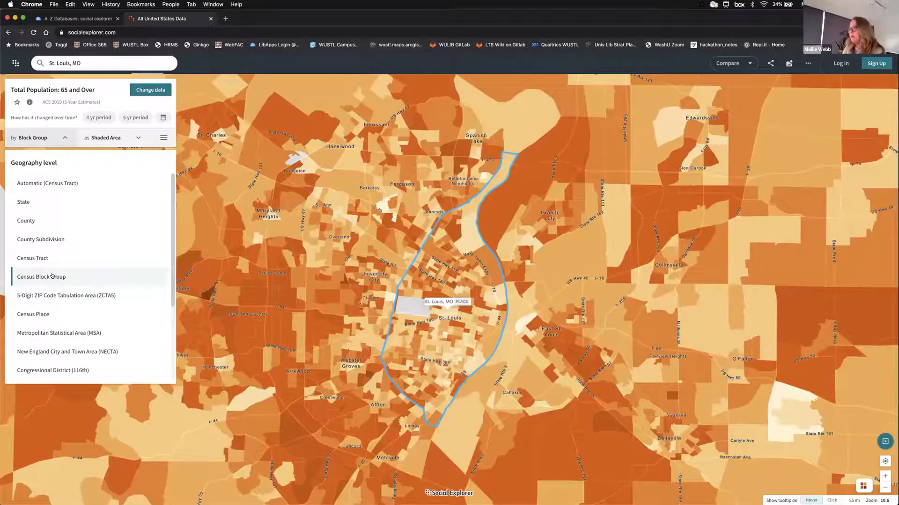
{"action": "left_click", "coordinate": [52, 276]}
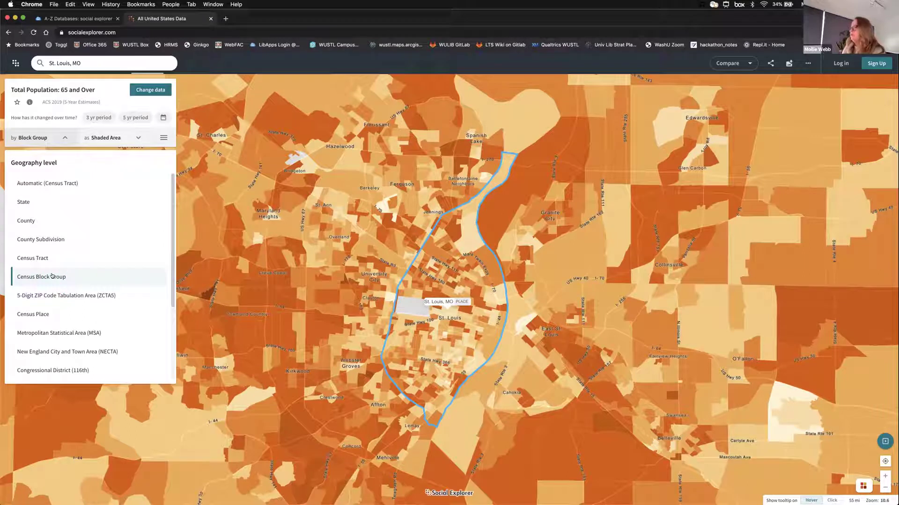
{"action": "left_click", "coordinate": [51, 277]}
{"action": "left_click", "coordinate": [330, 323]}
{"action": "mouse_move", "coordinate": [382, 269]}
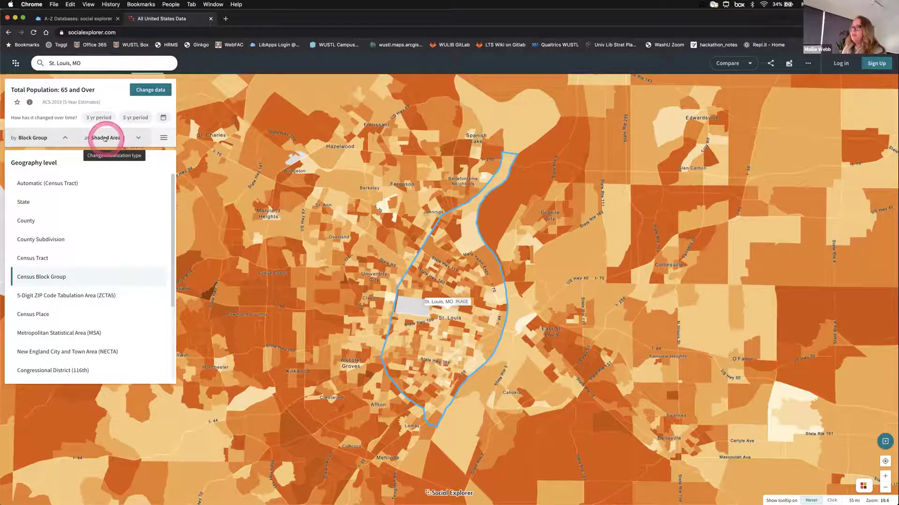
- Recolor the shaded-area map with the sequential Teal palette and close the visualization settings
{"action": "left_click", "coordinate": [137, 135]}
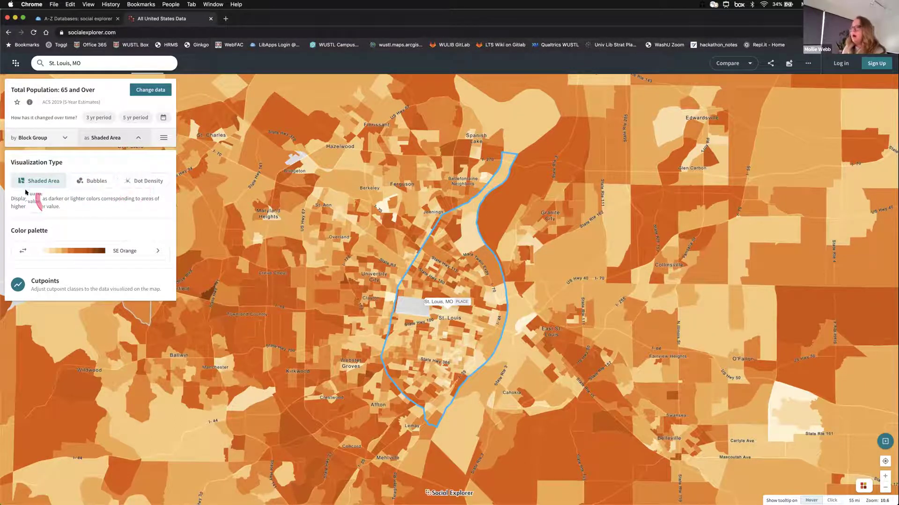
{"action": "left_click", "coordinate": [129, 253]}
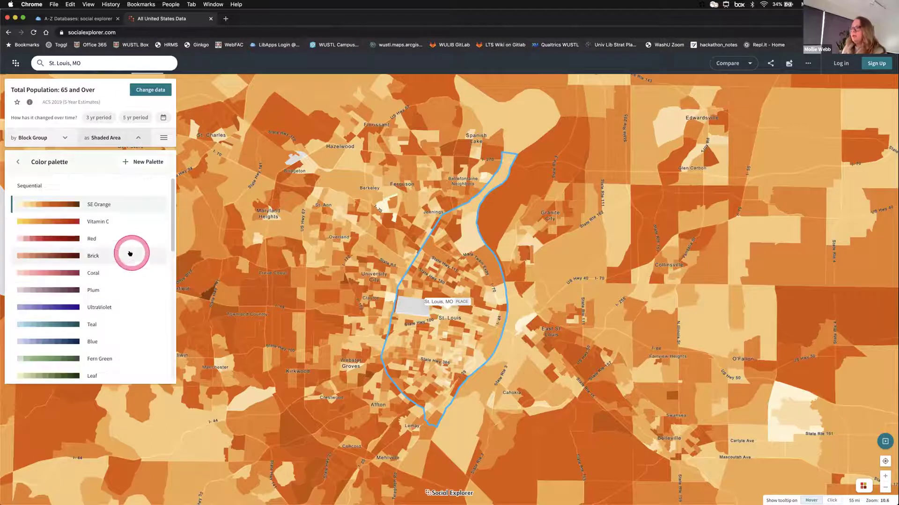
{"action": "left_click_drag", "start_coordinate": [171, 222], "coordinate": [172, 241]}
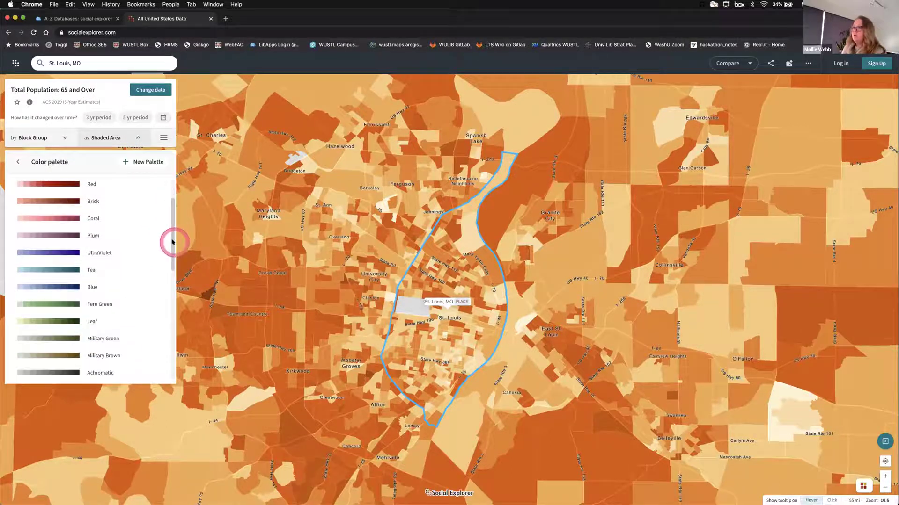
{"action": "left_click", "coordinate": [81, 280]}
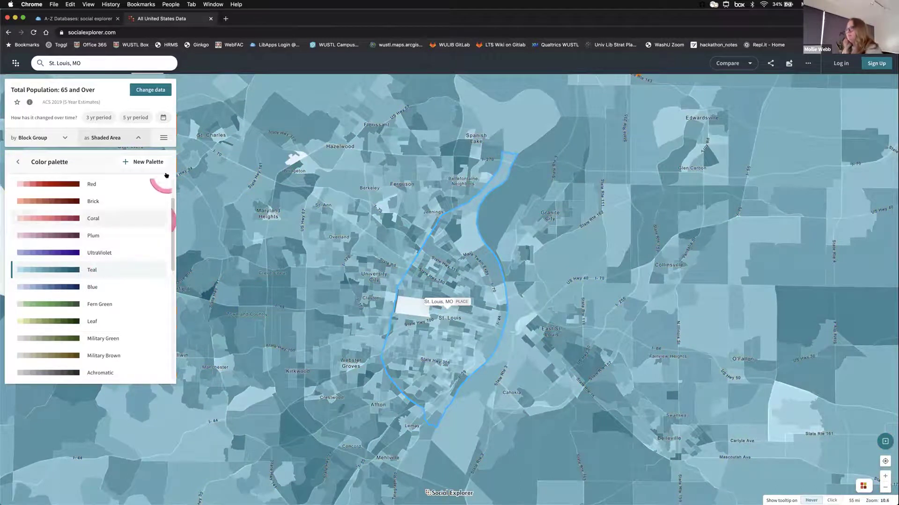
{"action": "left_click", "coordinate": [134, 138]}
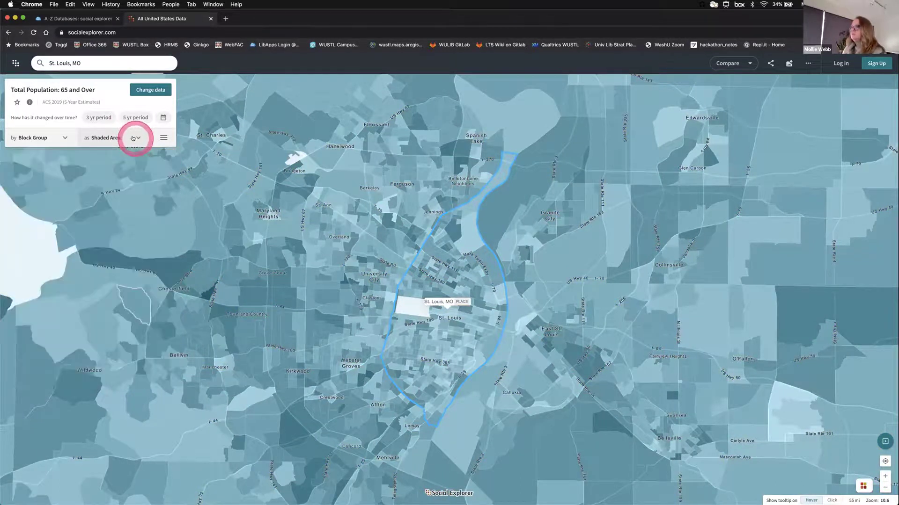
- Show the map legend and expand it into the full list of percentage classes
{"action": "left_click", "coordinate": [682, 401]}
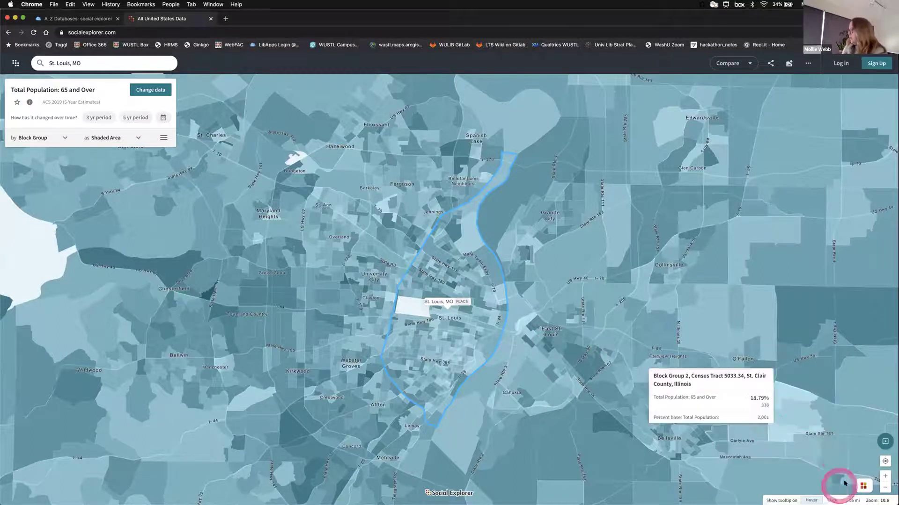
{"action": "left_click", "coordinate": [864, 486]}
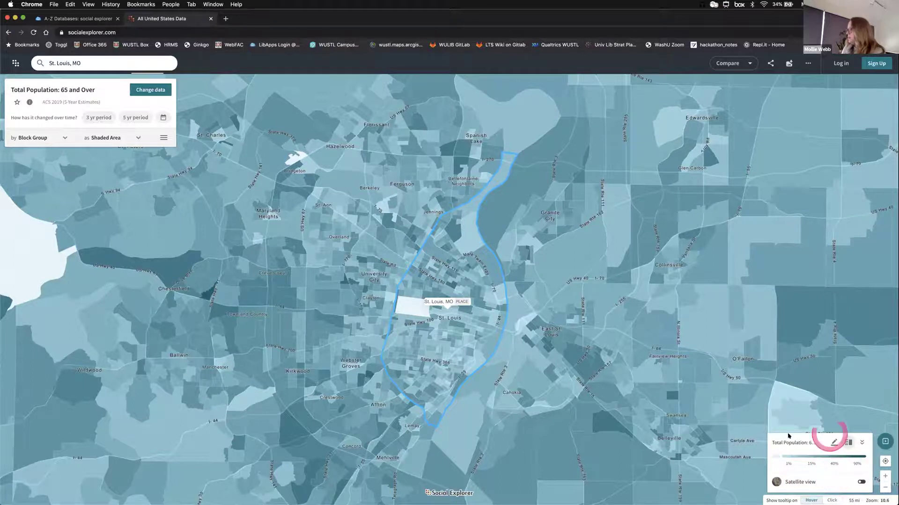
{"action": "mouse_move", "coordinate": [850, 460]}
{"action": "left_mouse_down"}
{"action": "mouse_move", "coordinate": [786, 461]}
{"action": "mouse_move", "coordinate": [858, 453]}
{"action": "mouse_move", "coordinate": [784, 457]}
{"action": "mouse_move", "coordinate": [842, 458]}
{"action": "left_mouse_up"}
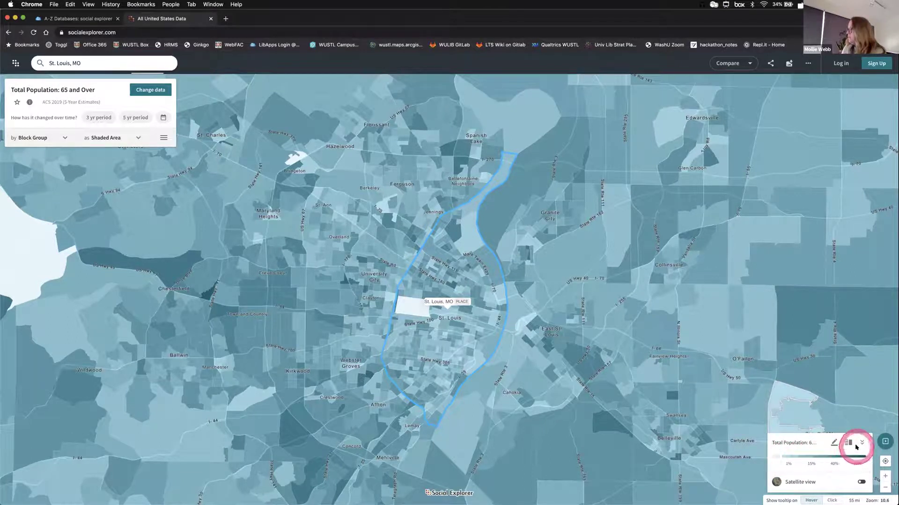
{"action": "left_click", "coordinate": [859, 442]}
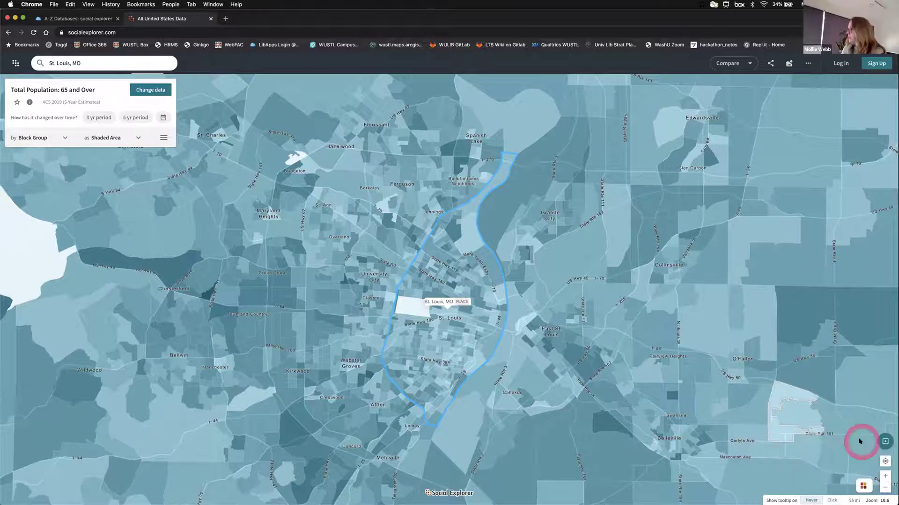
{"action": "left_click", "coordinate": [863, 486]}
{"action": "left_click", "coordinate": [853, 442]}
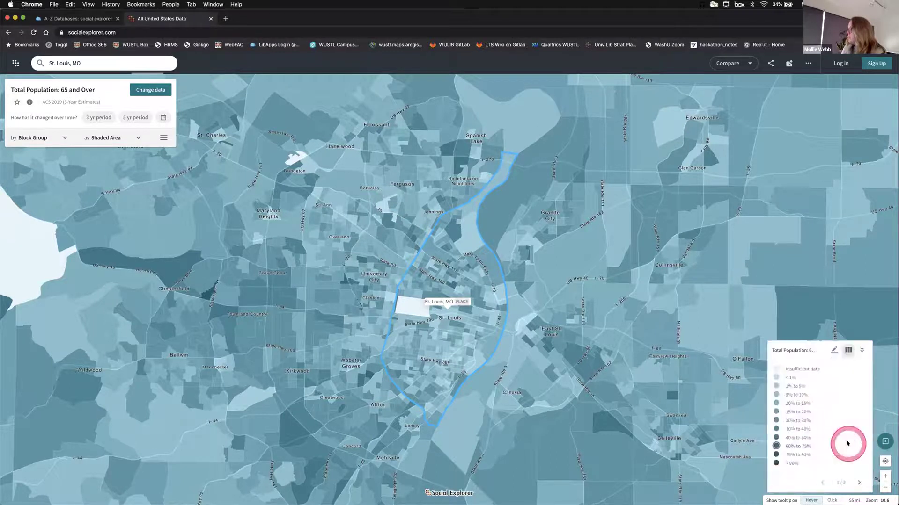
- Isolate individual legend classes on the map, including 20% to 30%, 40% to 60% and < 1%, to compare where those block groups lie
{"action": "left_click", "coordinate": [776, 385]}
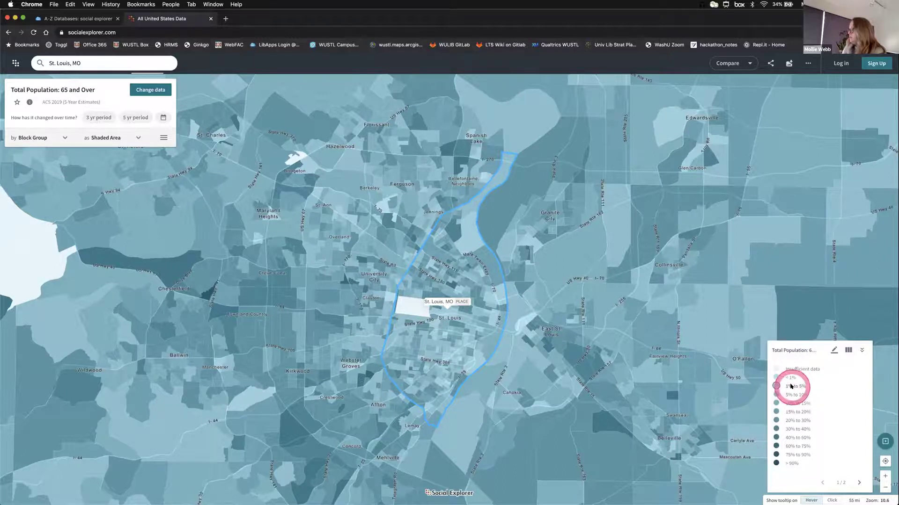
{"action": "left_click", "coordinate": [798, 396]}
{"action": "mouse_move", "coordinate": [804, 395]}
{"action": "left_mouse_down"}
{"action": "mouse_move", "coordinate": [815, 456]}
{"action": "mouse_move", "coordinate": [776, 420]}
{"action": "left_mouse_up"}
{"action": "left_click", "coordinate": [776, 421]}
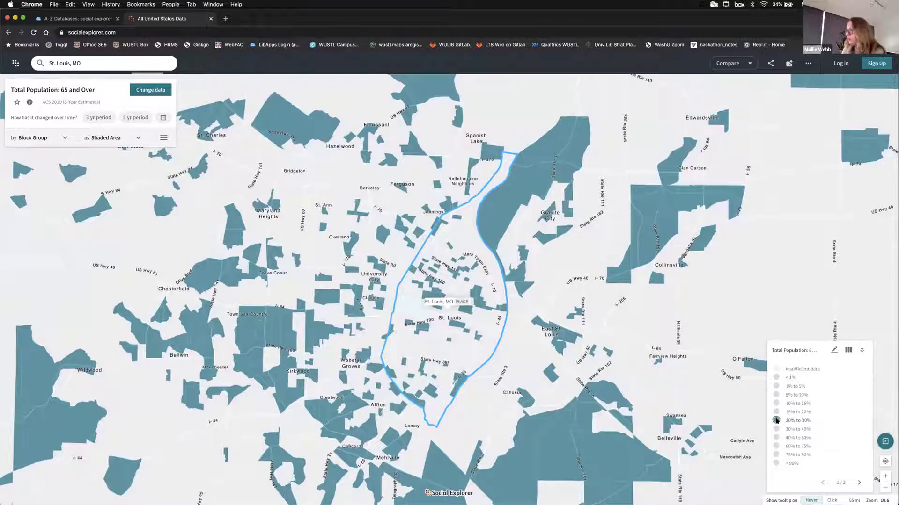
{"action": "left_click", "coordinate": [776, 421]}
{"action": "left_click", "coordinate": [776, 429]}
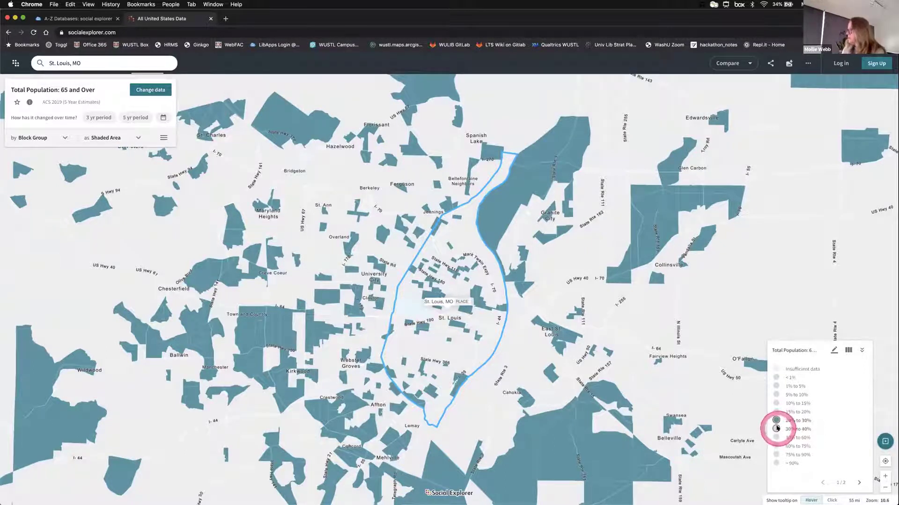
{"action": "left_click", "coordinate": [776, 437]}
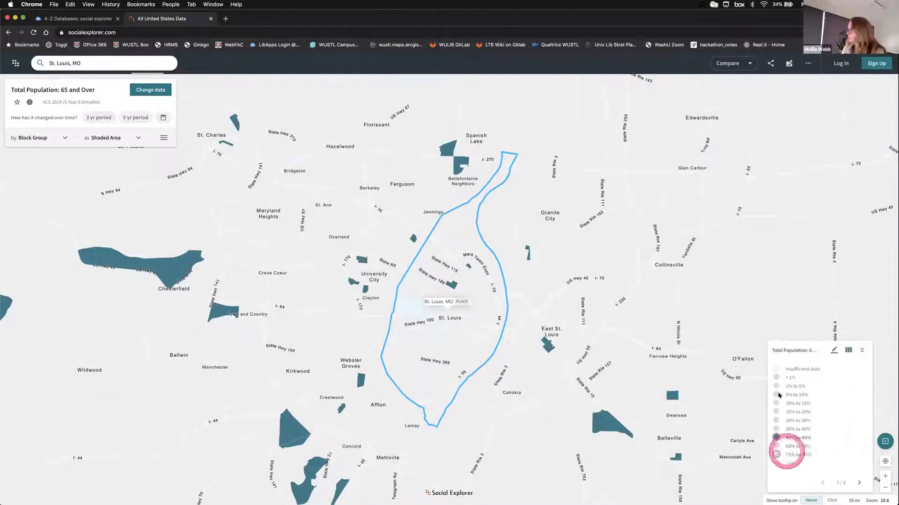
{"action": "left_click", "coordinate": [776, 377]}
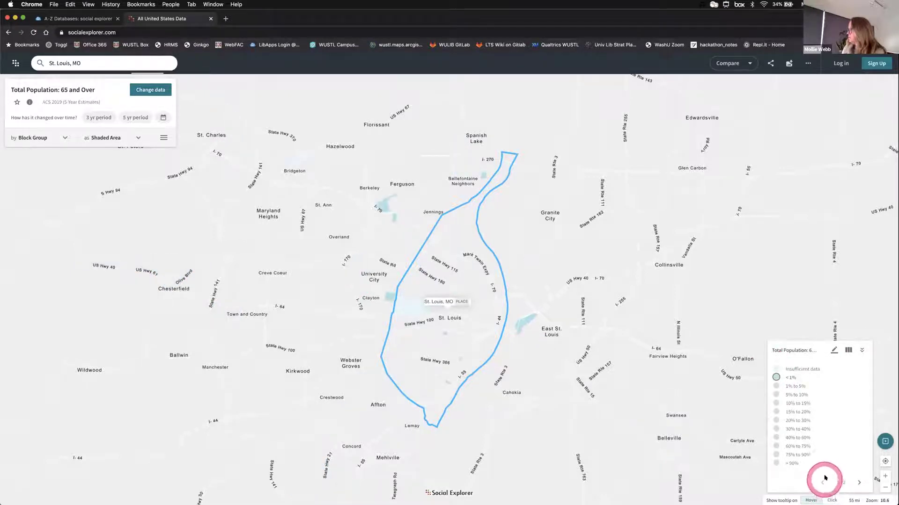
{"action": "left_click", "coordinate": [824, 437]}
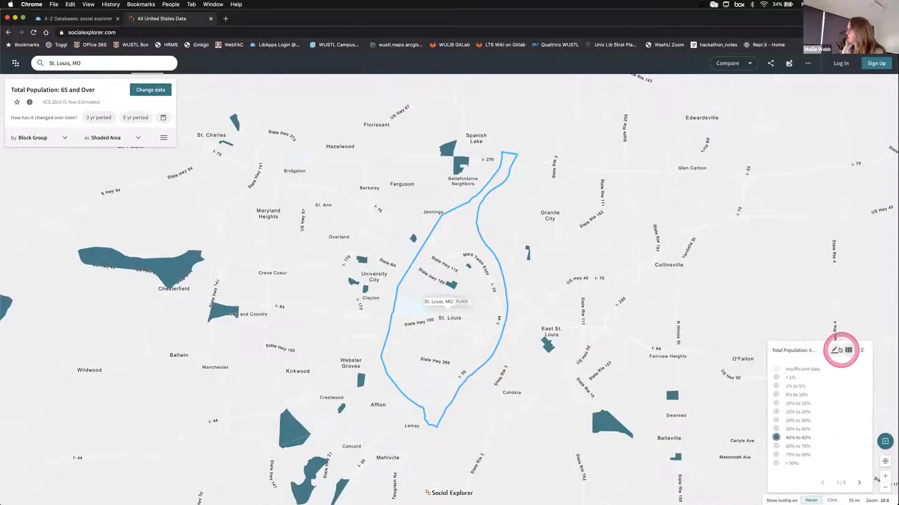
- Collapse the legend's list of percentage classes into the compact color scale
{"action": "left_click", "coordinate": [848, 350]}
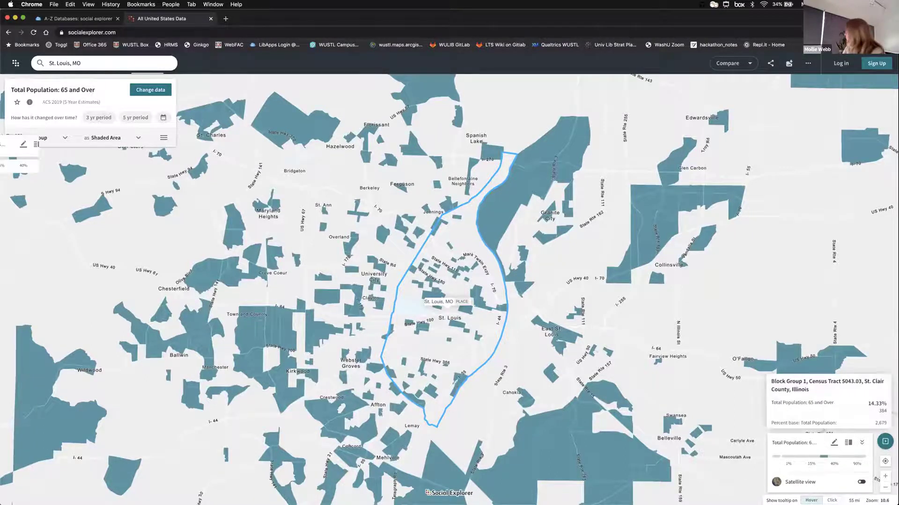
{"action": "key", "text": "super+Tab"}
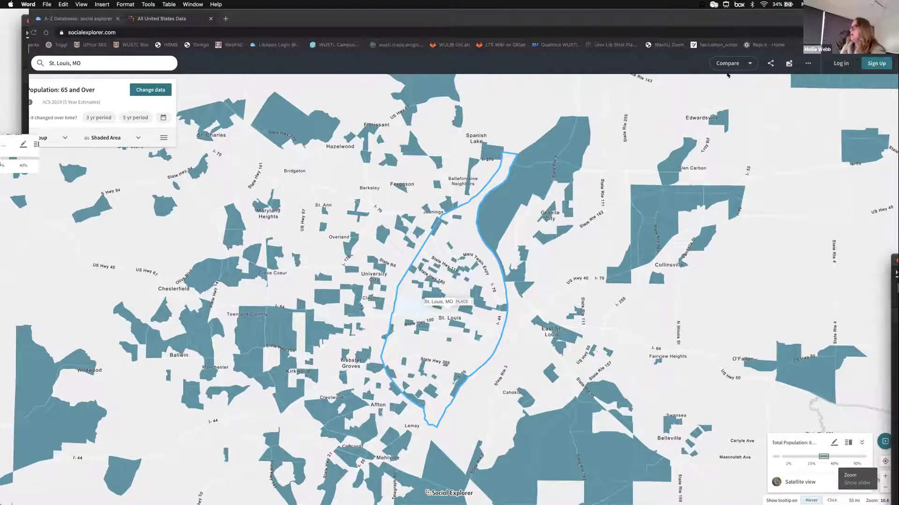
- Set the map comparison view to Side by side and close the comparison options
{"action": "left_click", "coordinate": [748, 63]}
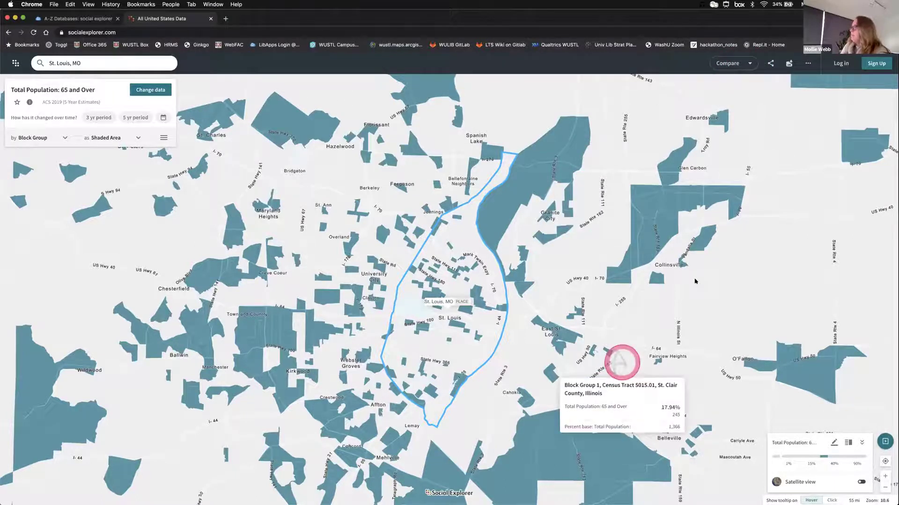
{"action": "left_click", "coordinate": [750, 63]}
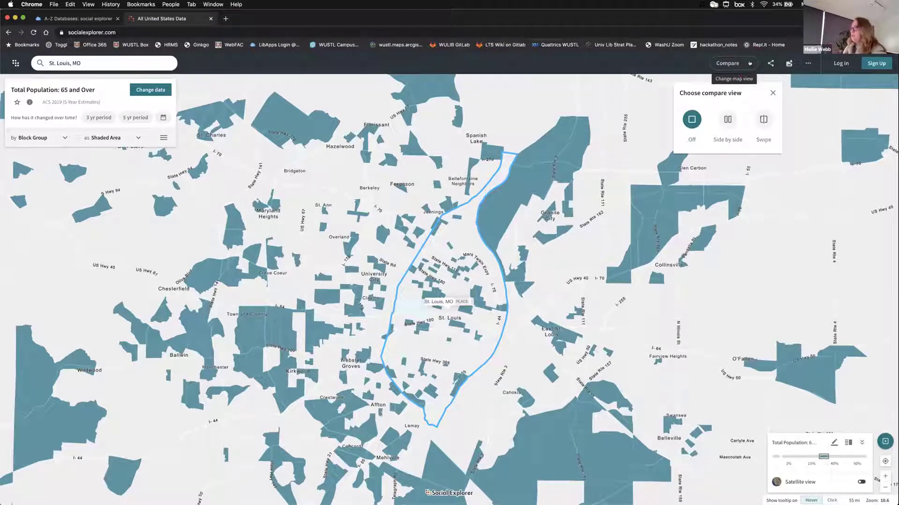
{"action": "left_click", "coordinate": [749, 64]}
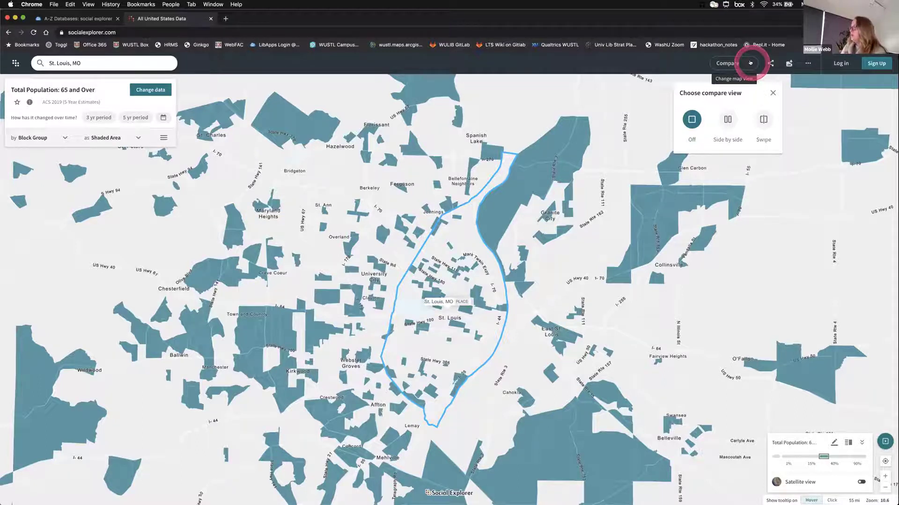
{"action": "left_click", "coordinate": [727, 122]}
{"action": "left_click", "coordinate": [764, 119]}
{"action": "left_click", "coordinate": [727, 120]}
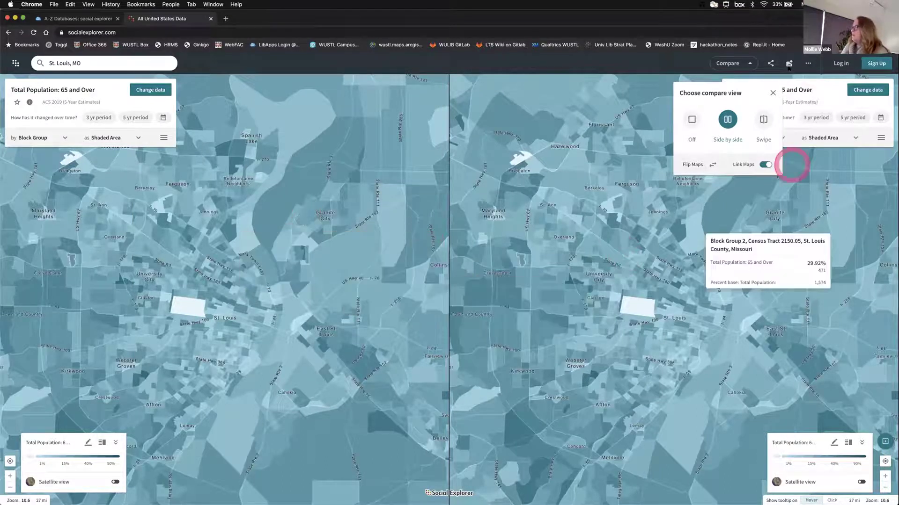
{"action": "left_click", "coordinate": [773, 93]}
{"action": "left_click", "coordinate": [271, 181]}
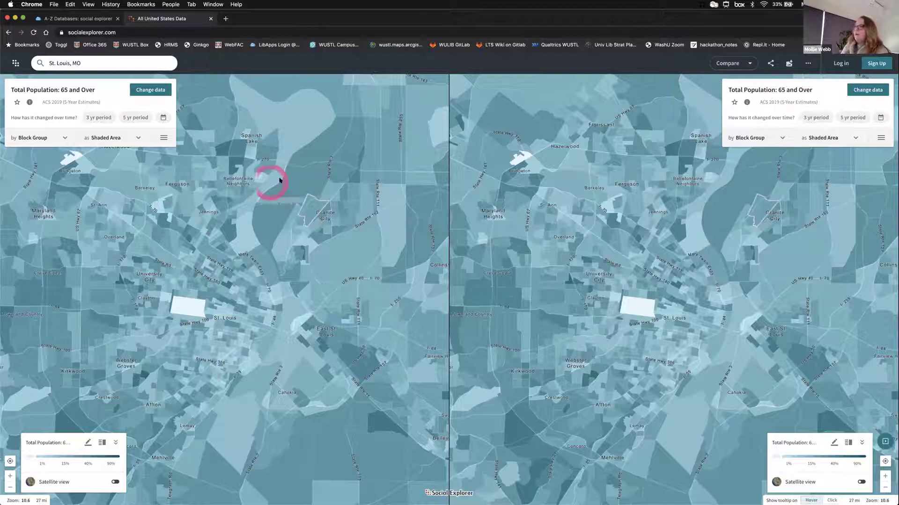
- Change the second map's data to the 2019 Age variable Total Population: Under 18 Years, deselect 65 and Over, and close the data chooser
{"action": "left_click", "coordinate": [141, 104]}
{"action": "left_click", "coordinate": [724, 155]}
{"action": "left_click", "coordinate": [784, 141]}
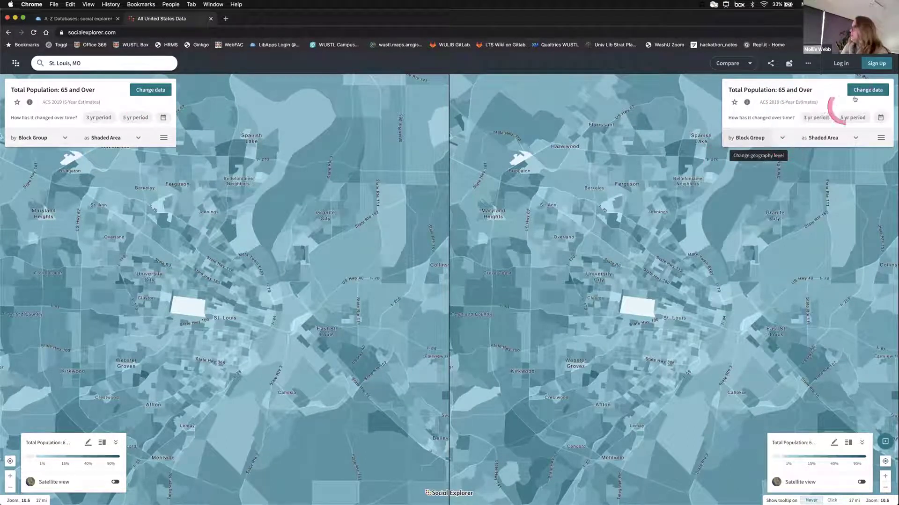
{"action": "left_click", "coordinate": [866, 133]}
{"action": "left_click", "coordinate": [867, 91]}
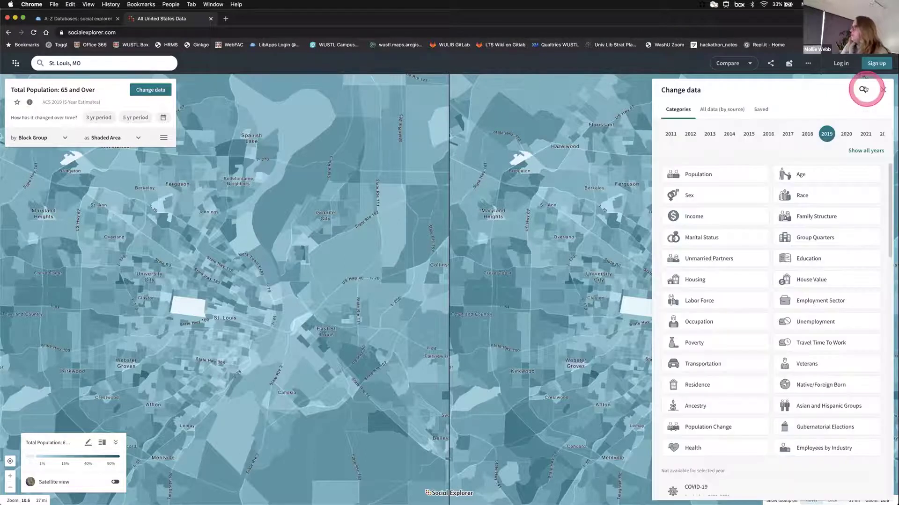
{"action": "left_click", "coordinate": [812, 174]}
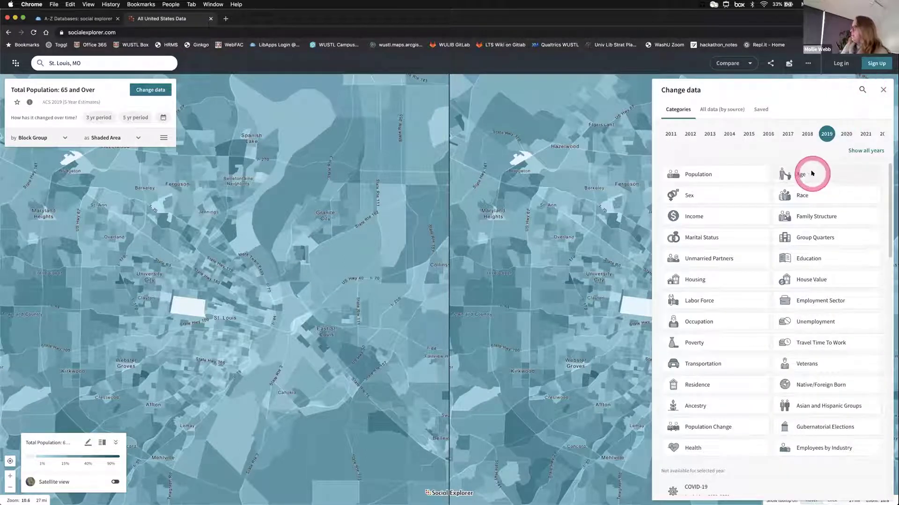
{"action": "left_click", "coordinate": [864, 353]}
{"action": "left_click", "coordinate": [866, 306]}
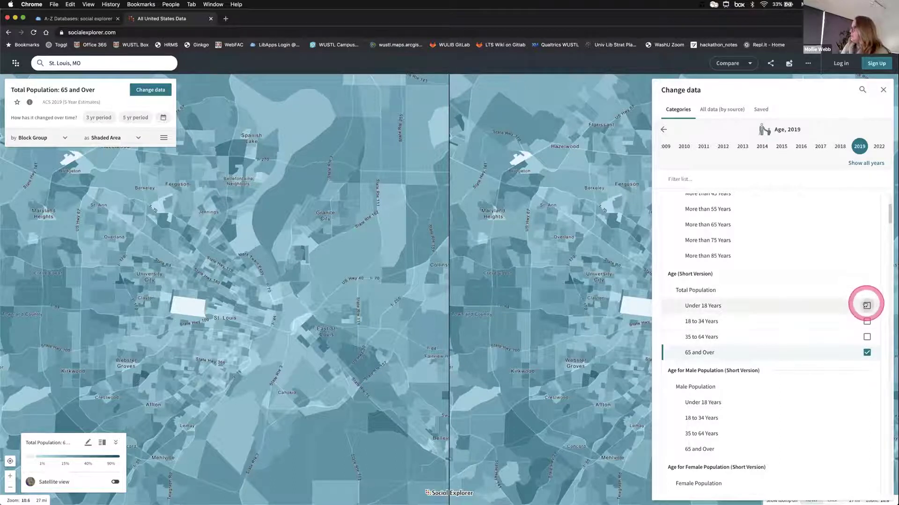
{"action": "left_click", "coordinate": [866, 352]}
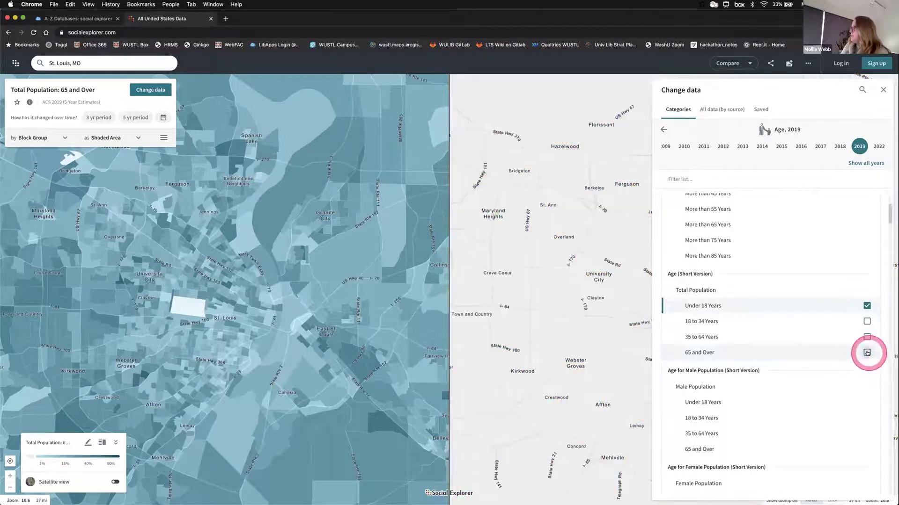
{"action": "left_click", "coordinate": [720, 304]}
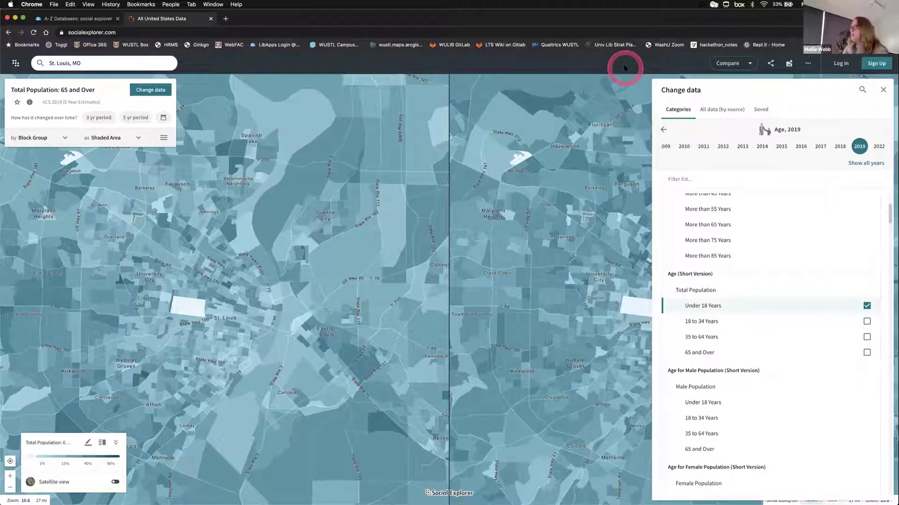
{"action": "left_click", "coordinate": [646, 71]}
{"action": "left_click", "coordinate": [882, 88]}
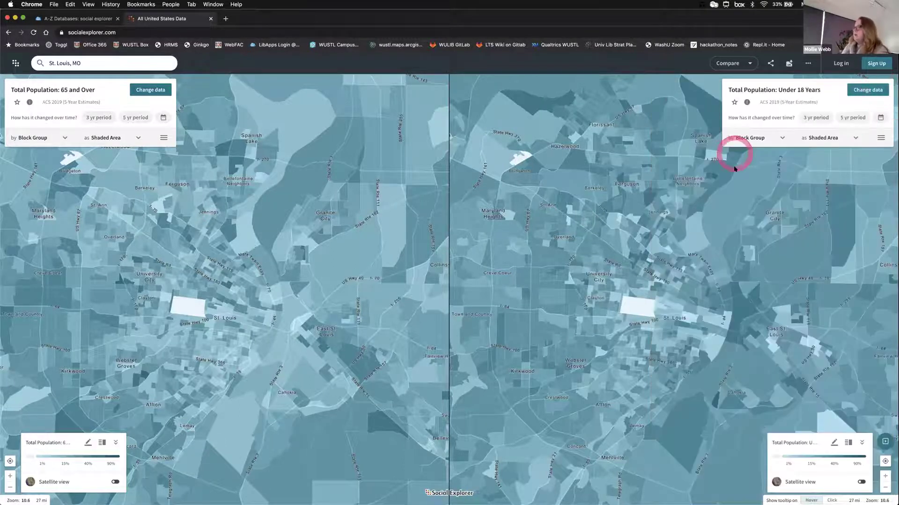
- Compare the 65 and Over and Under 18 Years block groups around St. Louis across the two linked maps
{"action": "left_click", "coordinate": [67, 103]}
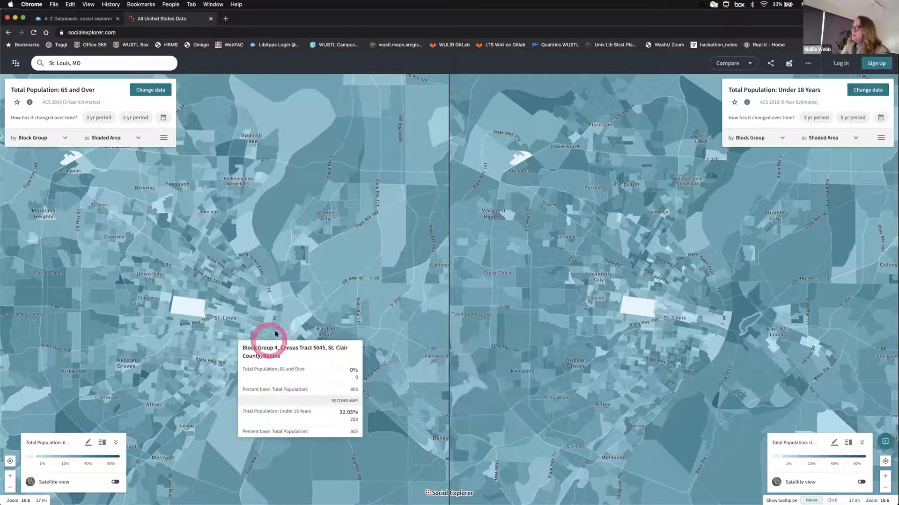
{"action": "left_click_drag", "start_coordinate": [276, 334], "coordinate": [316, 253]}
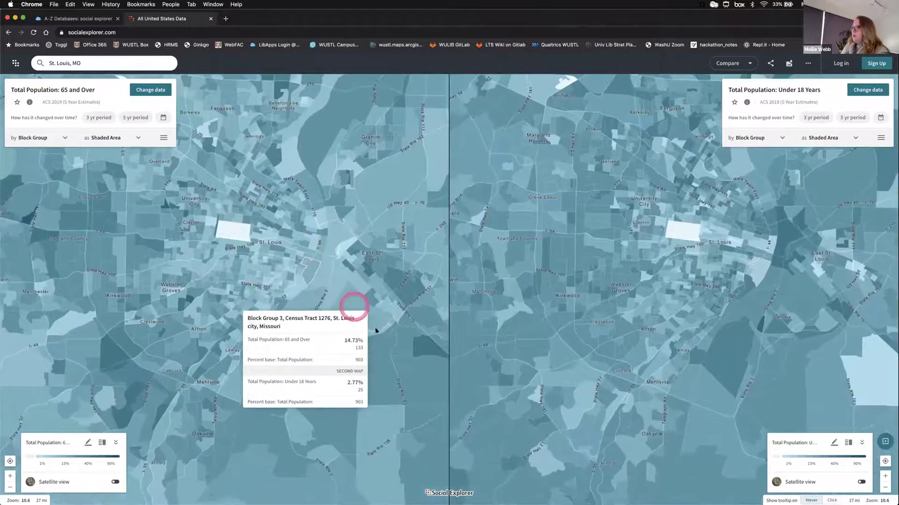
{"action": "left_click_drag", "start_coordinate": [375, 330], "coordinate": [411, 383]}
{"action": "left_click_drag", "start_coordinate": [376, 299], "coordinate": [363, 268]}
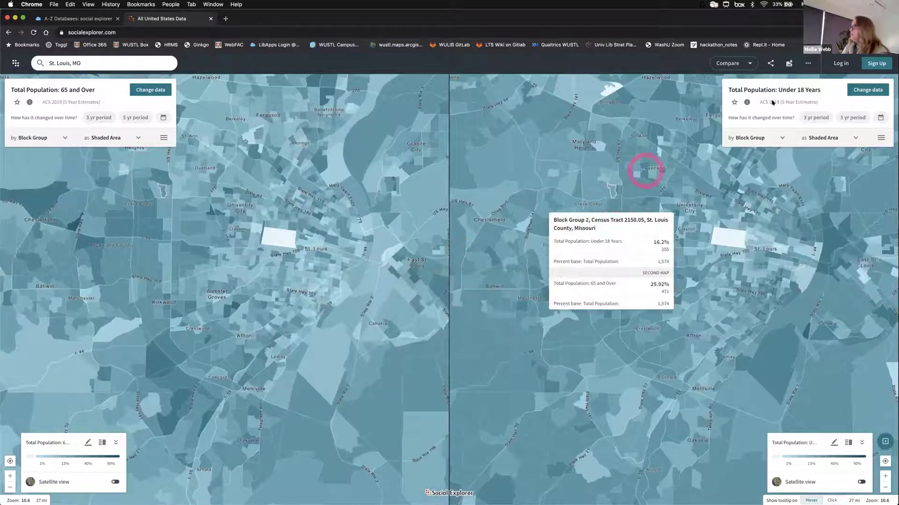
- Switch the comparison of the two population maps to the Swipe view
{"action": "left_click", "coordinate": [749, 63]}
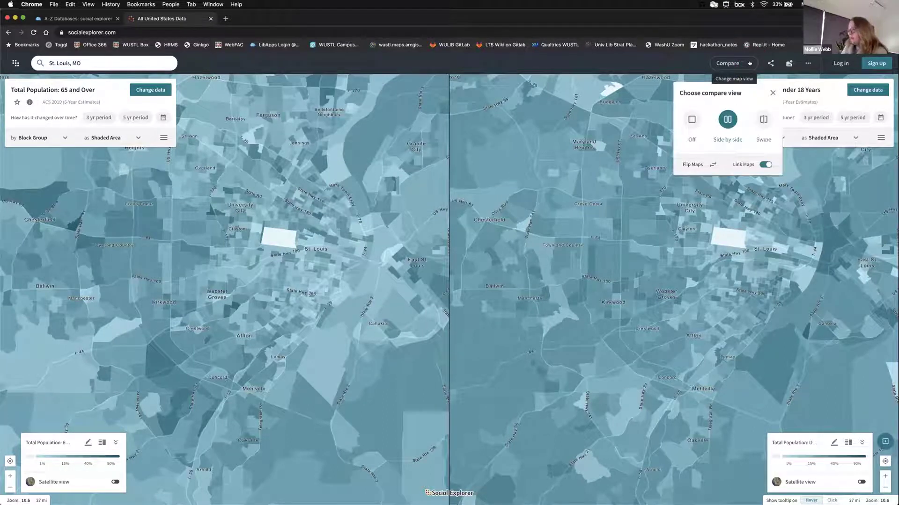
{"action": "left_click", "coordinate": [763, 120]}
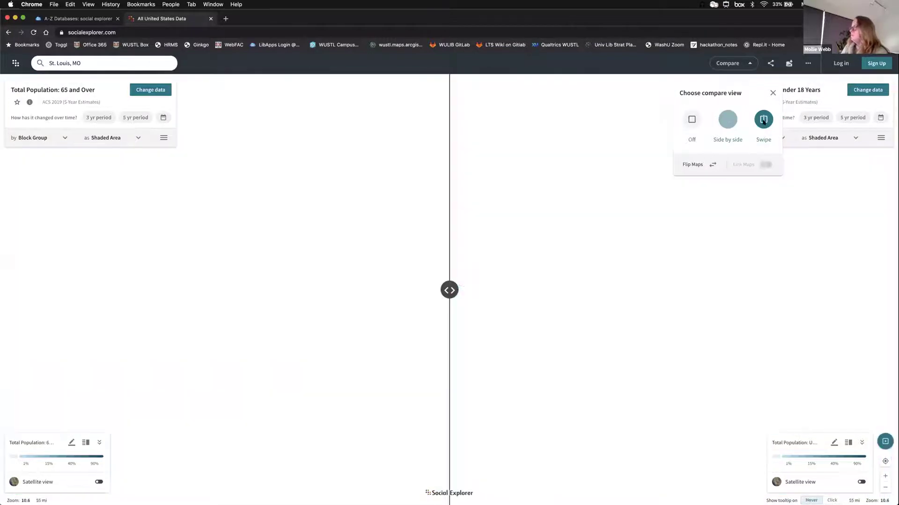
{"action": "left_click", "coordinate": [464, 272]}
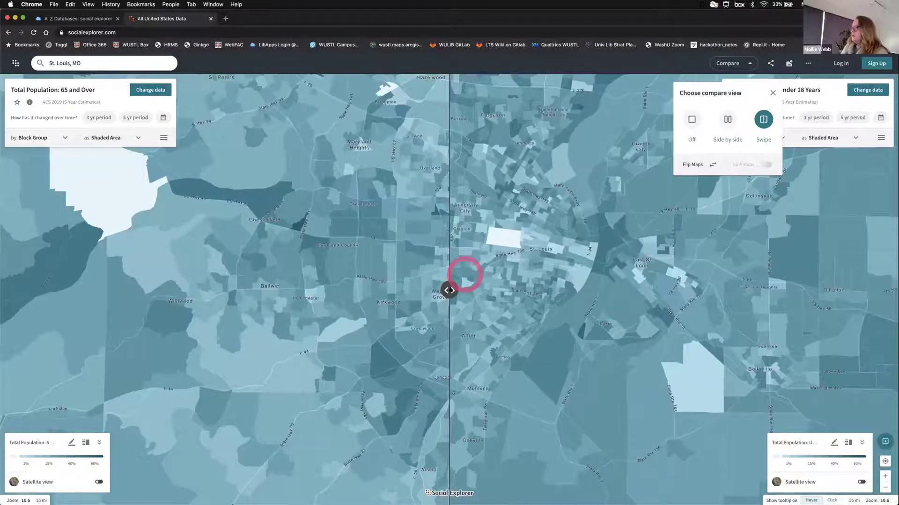
- Slide the swipe divider back and forth over the St. Louis area to compare 65 and Over with Under 18 Years
{"action": "left_click", "coordinate": [450, 289]}
{"action": "left_click_drag", "start_coordinate": [449, 289], "coordinate": [453, 291]}
{"action": "left_click", "coordinate": [528, 293]}
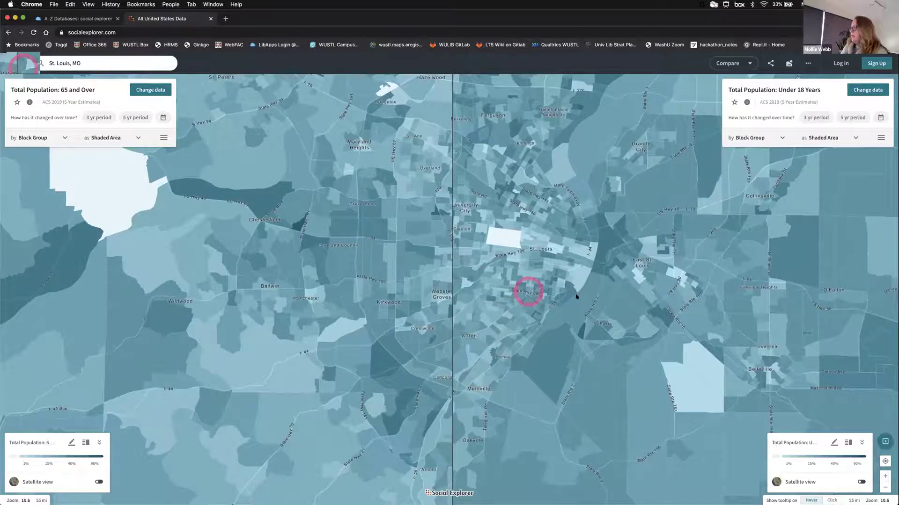
{"action": "left_click_drag", "start_coordinate": [593, 299], "coordinate": [669, 308]}
{"action": "left_click", "coordinate": [671, 310]}
{"action": "left_click", "coordinate": [583, 307]}
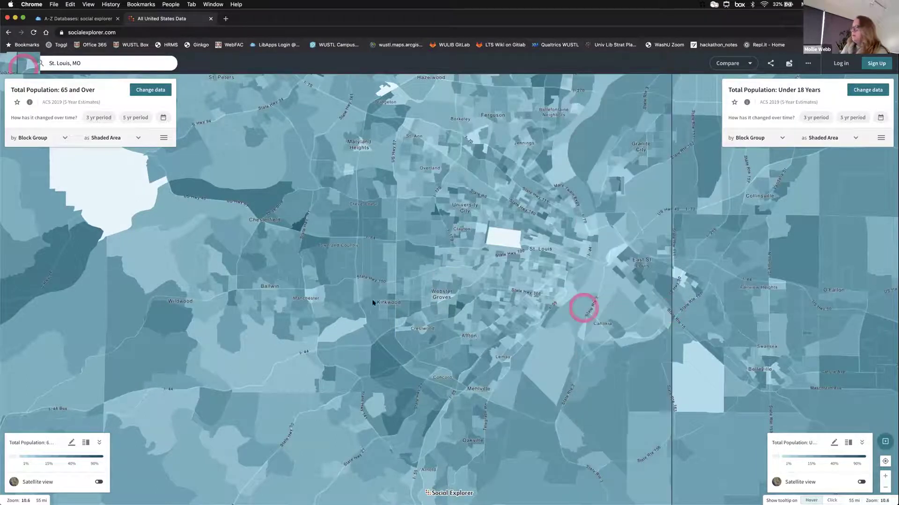
{"action": "left_click", "coordinate": [465, 307]}
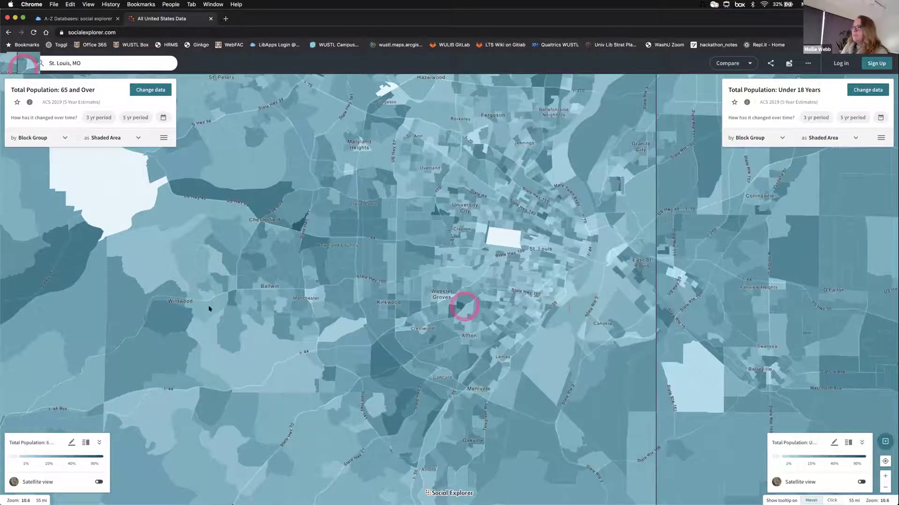
{"action": "left_click", "coordinate": [179, 310]}
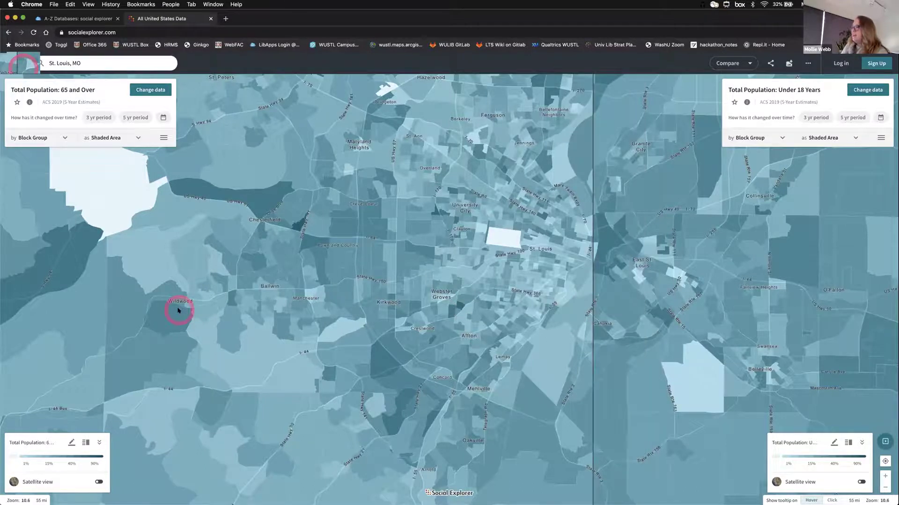
{"action": "left_click", "coordinate": [189, 311]}
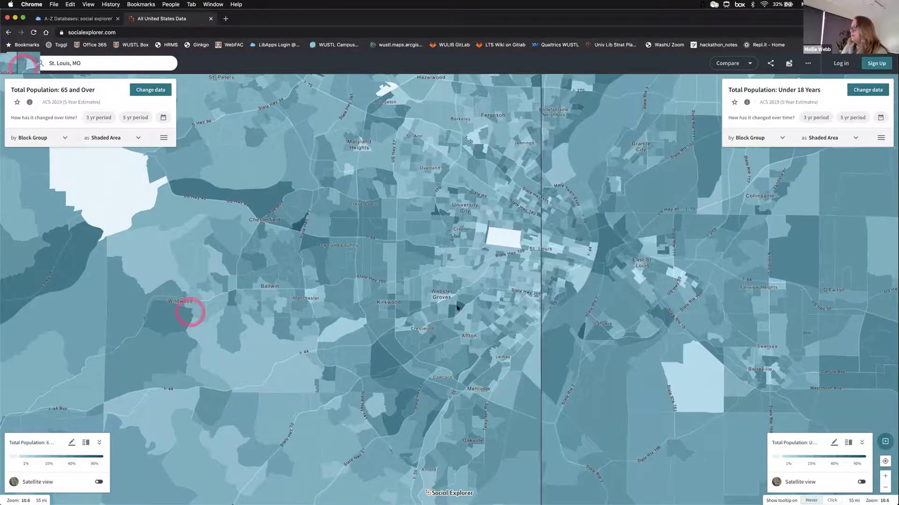
{"action": "left_click", "coordinate": [506, 311]}
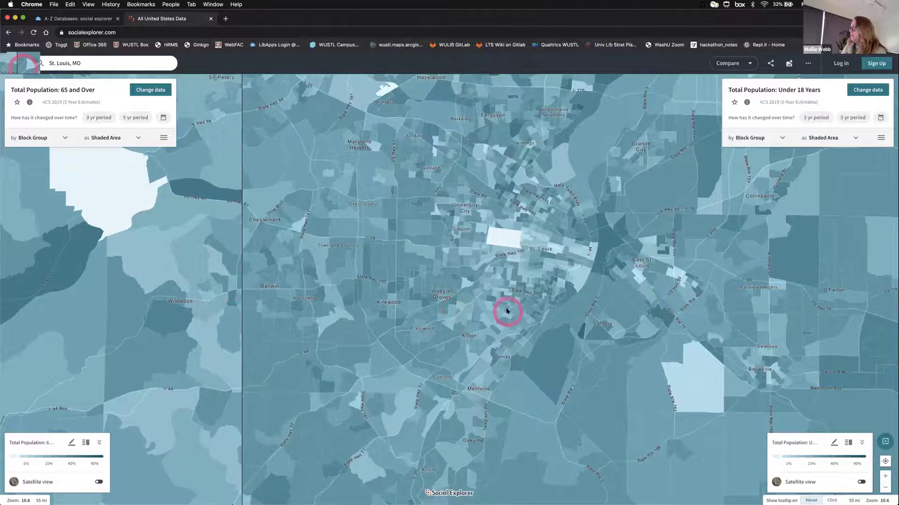
{"action": "left_click", "coordinate": [411, 298]}
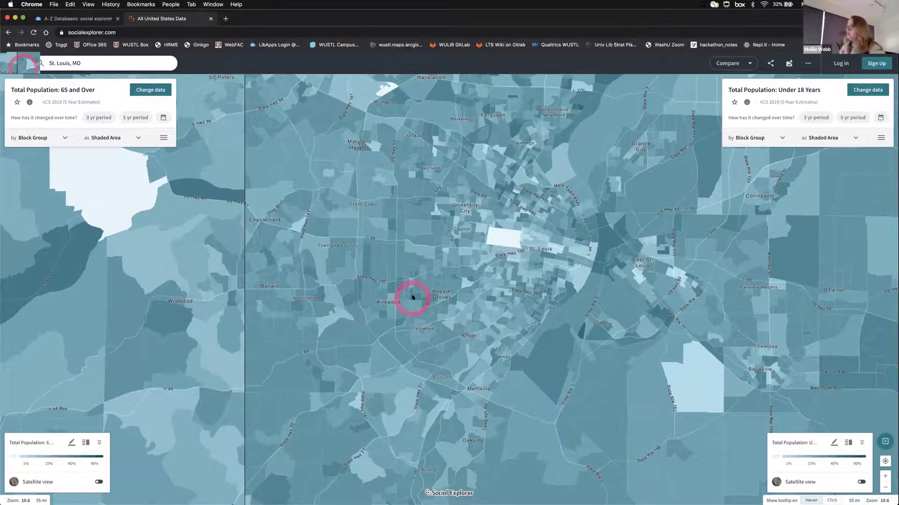
{"action": "left_click", "coordinate": [411, 297]}
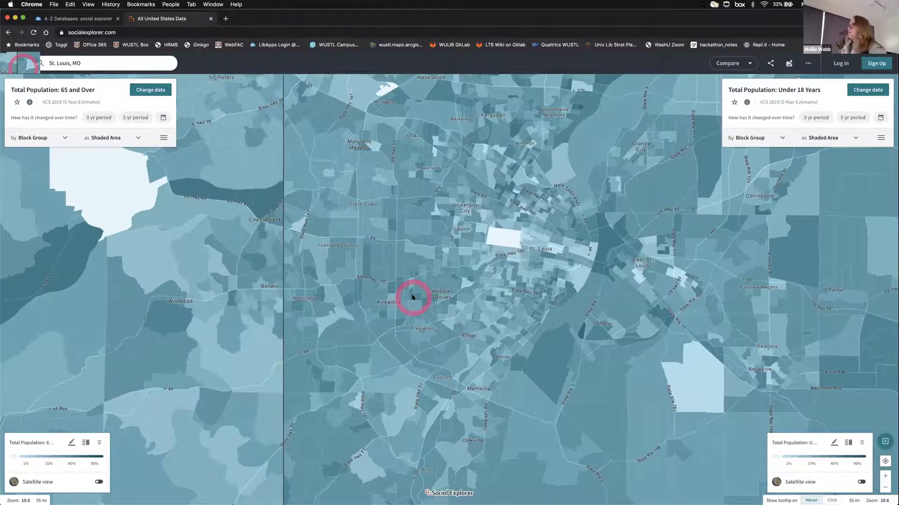
{"action": "left_click", "coordinate": [413, 297]}
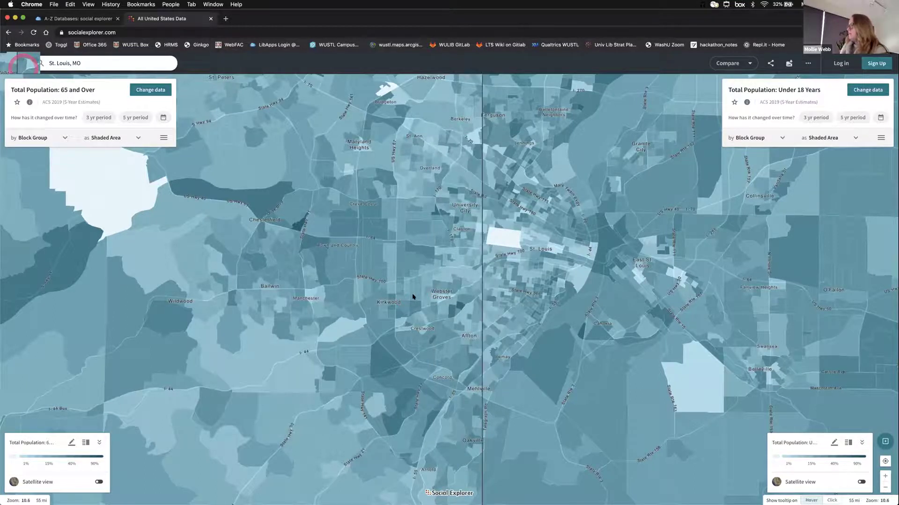
{"action": "left_click", "coordinate": [413, 296]}
{"action": "left_click", "coordinate": [489, 249]}
- Turn the map comparison off to return to the single 65 and Over map
{"action": "left_click", "coordinate": [750, 63]}
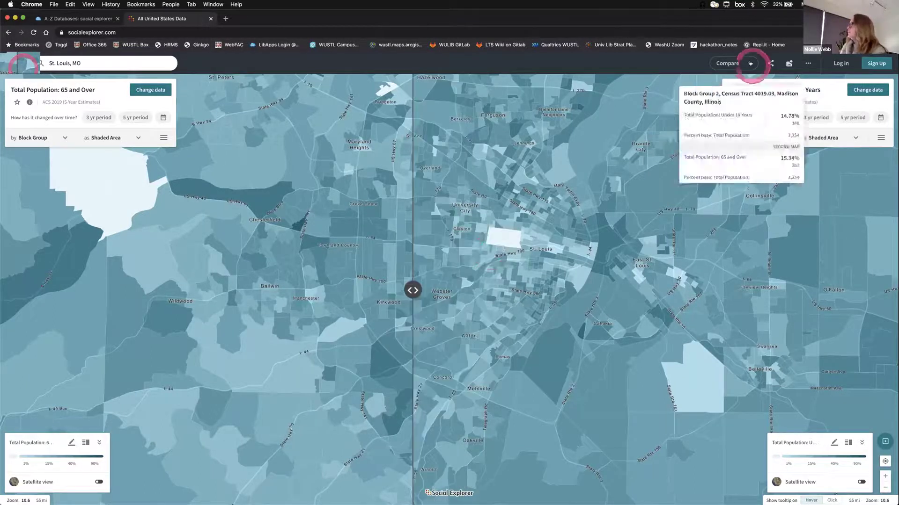
{"action": "left_click", "coordinate": [691, 120]}
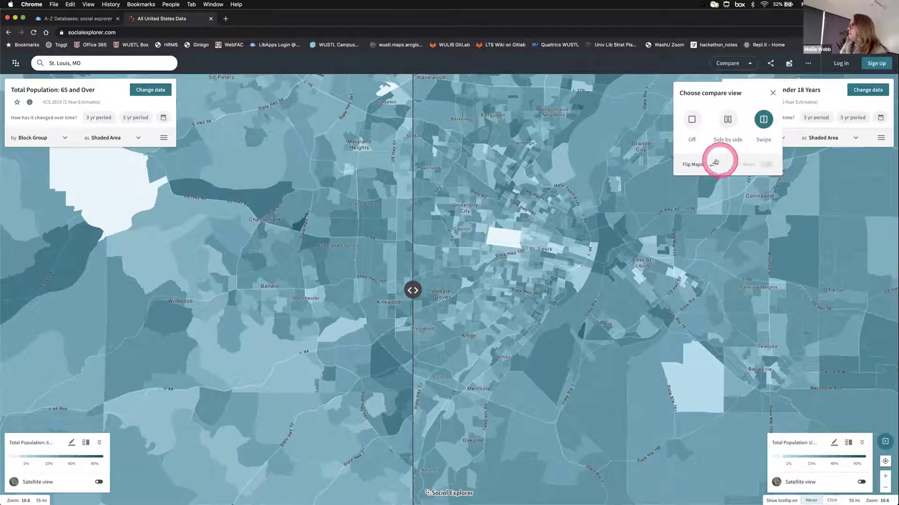
{"action": "left_click", "coordinate": [691, 121]}
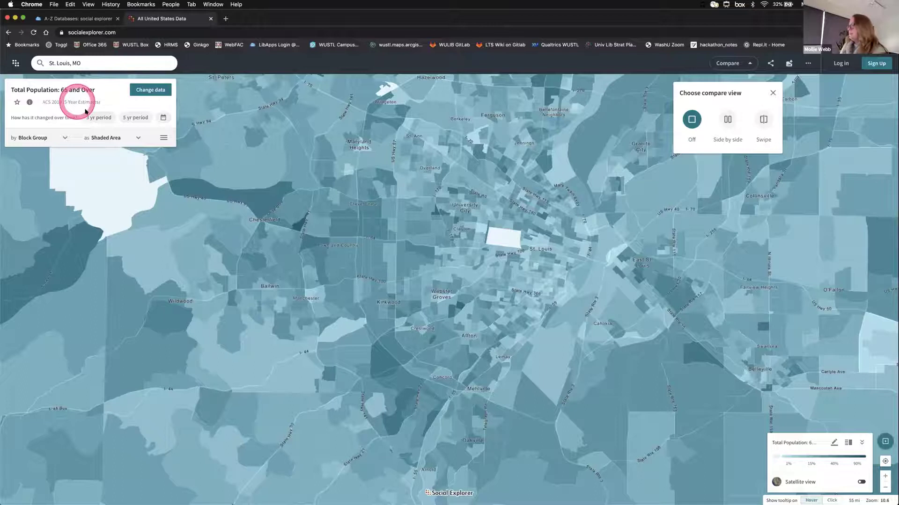
{"action": "left_click", "coordinate": [807, 87]}
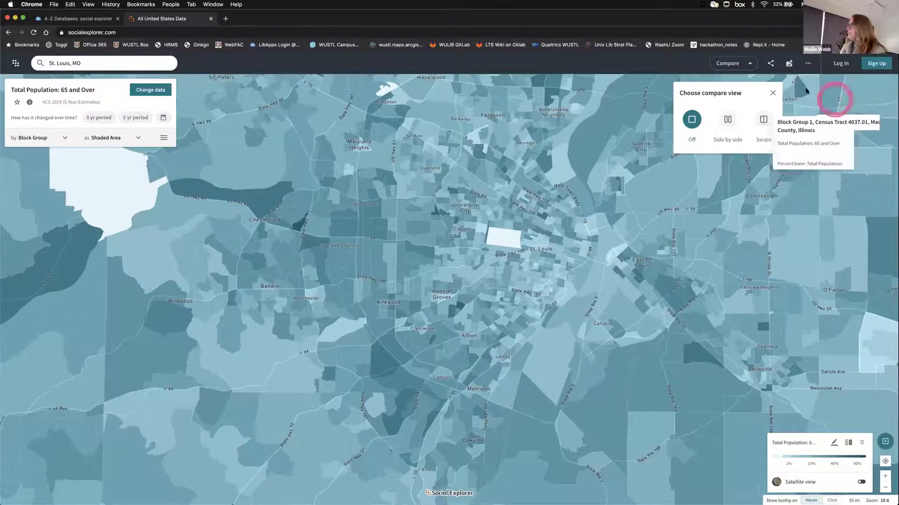
{"action": "left_click", "coordinate": [491, 136]}
{"action": "left_click", "coordinate": [462, 176]}
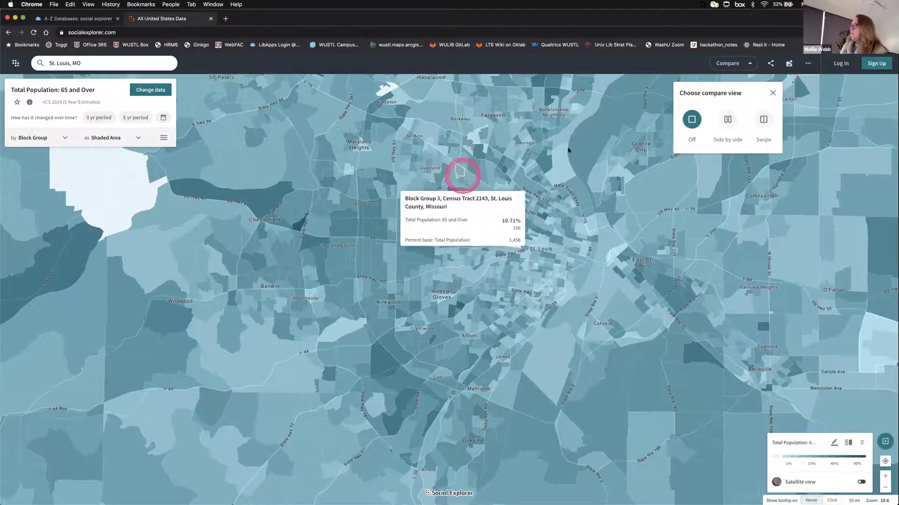
{"action": "left_click", "coordinate": [787, 65]}
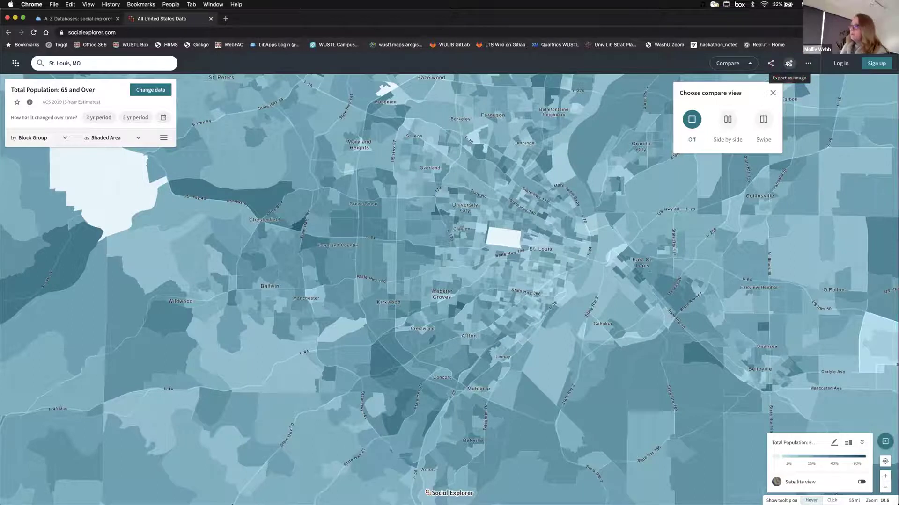
{"action": "left_click", "coordinate": [789, 64]}
- Open the sharing options for the 65 and Over map and review the embed code and e-mail choices
{"action": "left_click", "coordinate": [770, 64]}
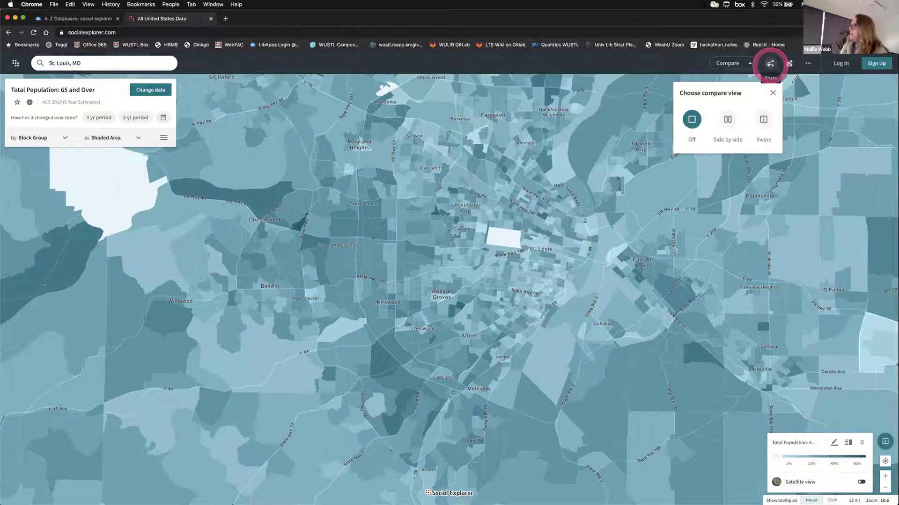
{"action": "left_click", "coordinate": [770, 64]}
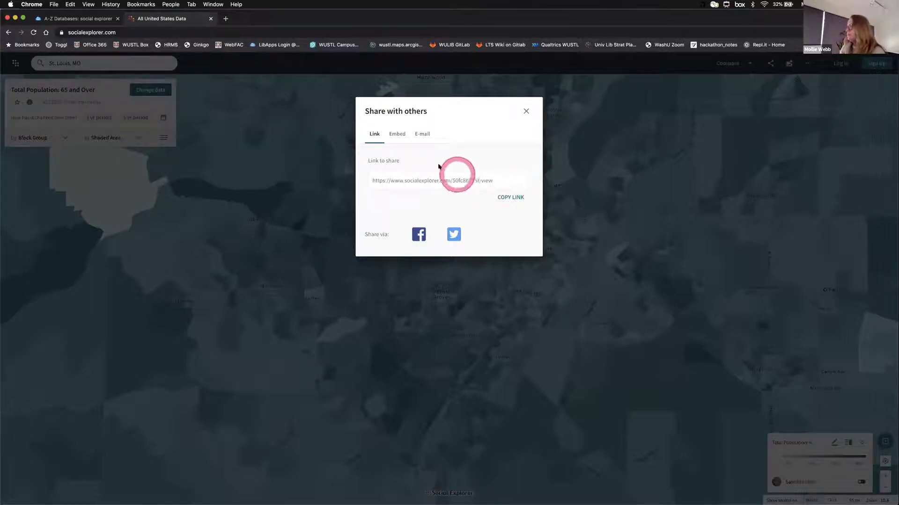
{"action": "left_click", "coordinate": [400, 135]}
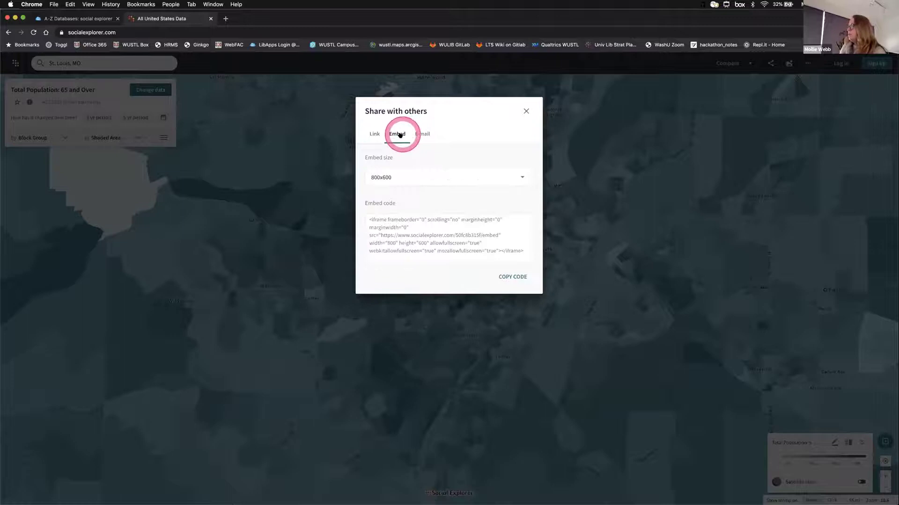
{"action": "left_click_drag", "start_coordinate": [399, 134], "coordinate": [486, 253]}
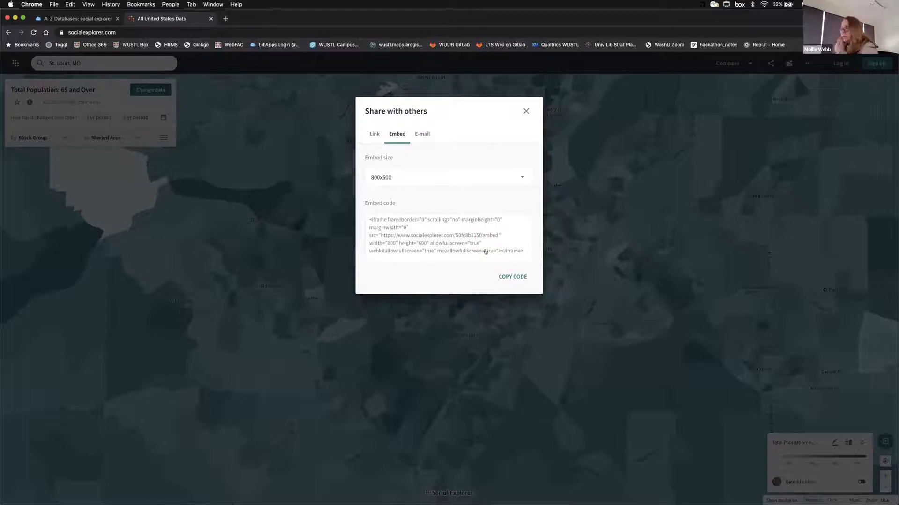
{"action": "mouse_move", "coordinate": [486, 251]}
{"action": "left_mouse_down"}
{"action": "mouse_move", "coordinate": [502, 231]}
{"action": "mouse_move", "coordinate": [411, 240]}
{"action": "mouse_move", "coordinate": [473, 242]}
{"action": "left_mouse_up"}
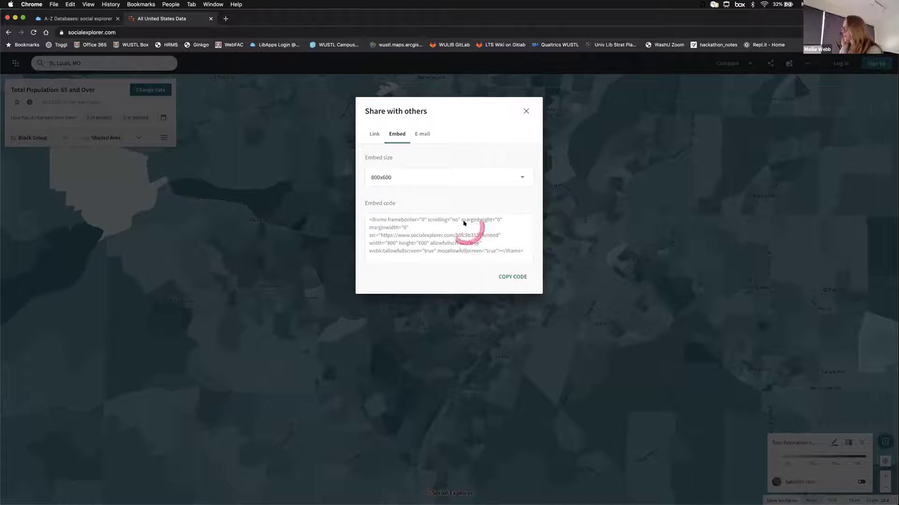
{"action": "left_click", "coordinate": [422, 133]}
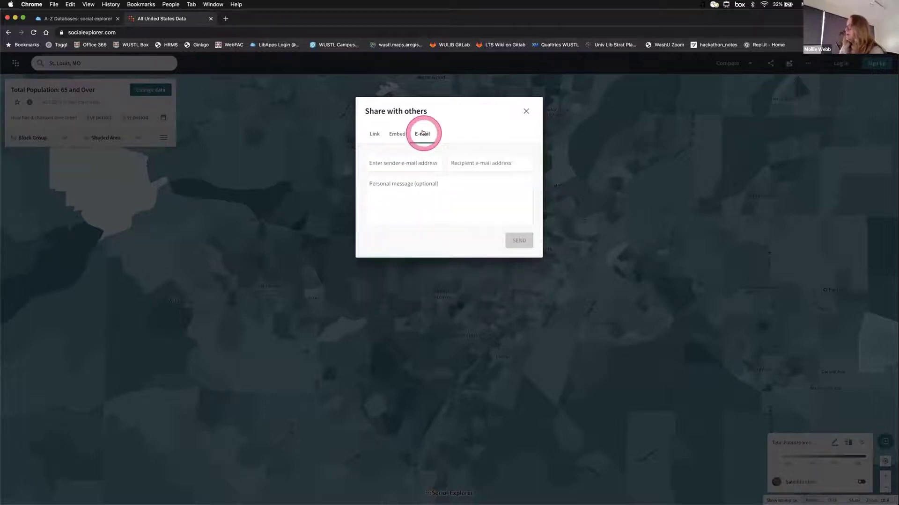
- Copy the map's share link and close the sharing dialog
{"action": "left_click", "coordinate": [371, 135]}
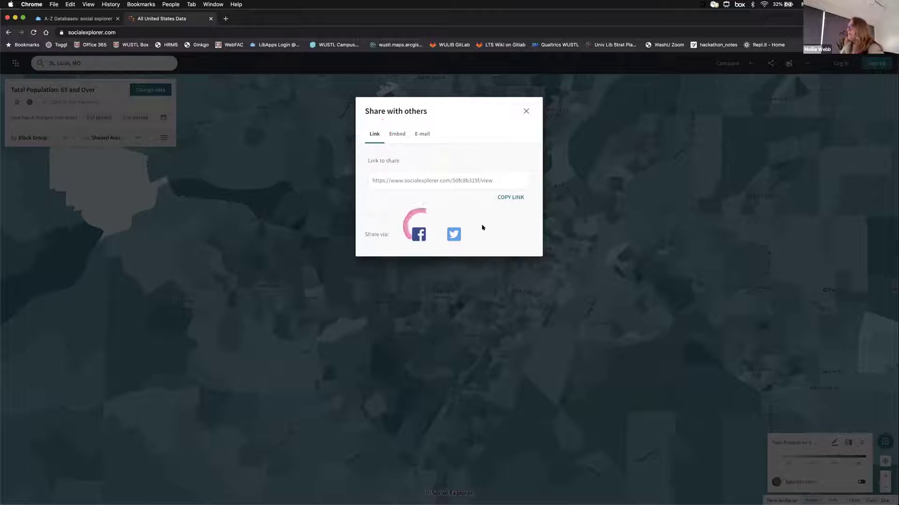
{"action": "left_click", "coordinate": [513, 198]}
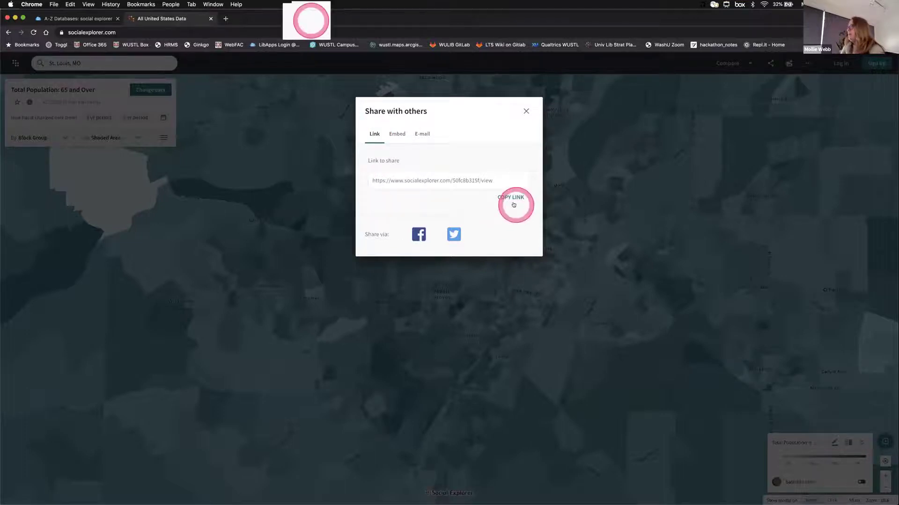
{"action": "left_click", "coordinate": [526, 111]}
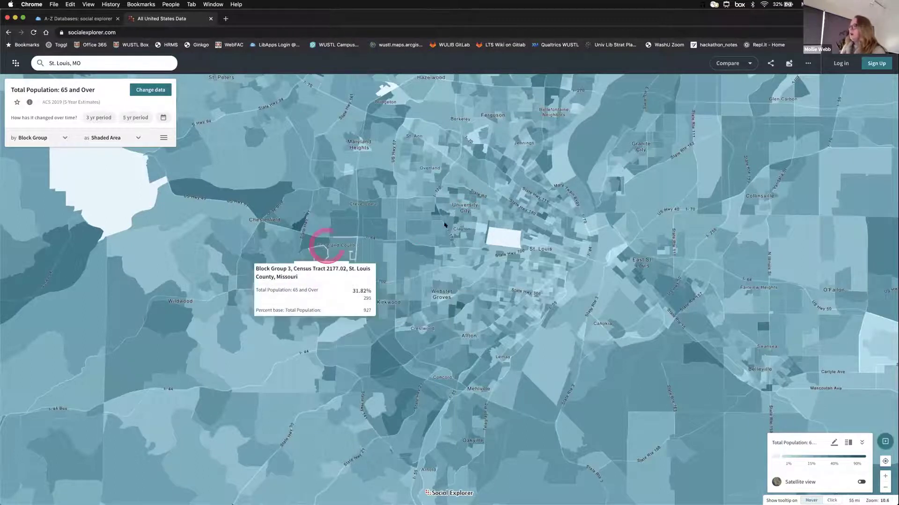
- Inspect the block groups of central St. Louis up close and check the additional help, tour and feedback options
{"action": "scroll", "coordinate": [524, 222], "scroll_direction": "up", "scroll_amount": 2}
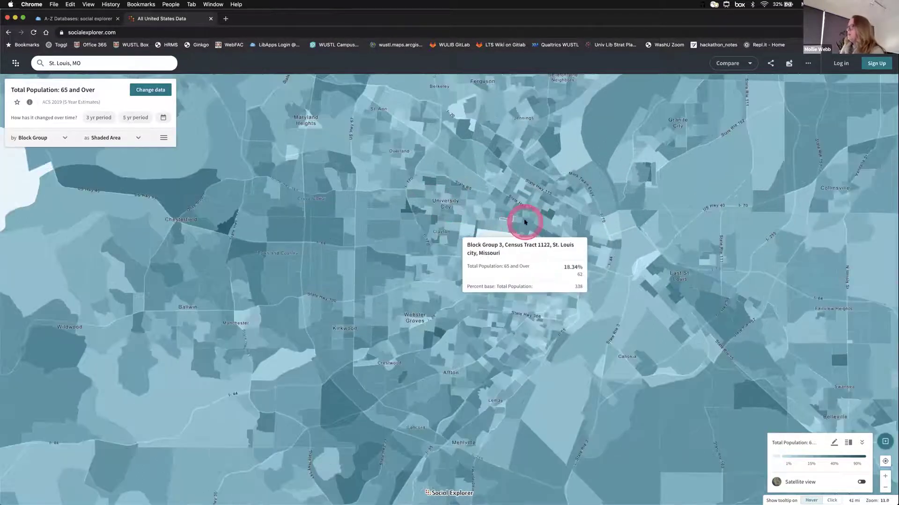
{"action": "scroll", "coordinate": [546, 229], "scroll_direction": "up", "scroll_amount": 5}
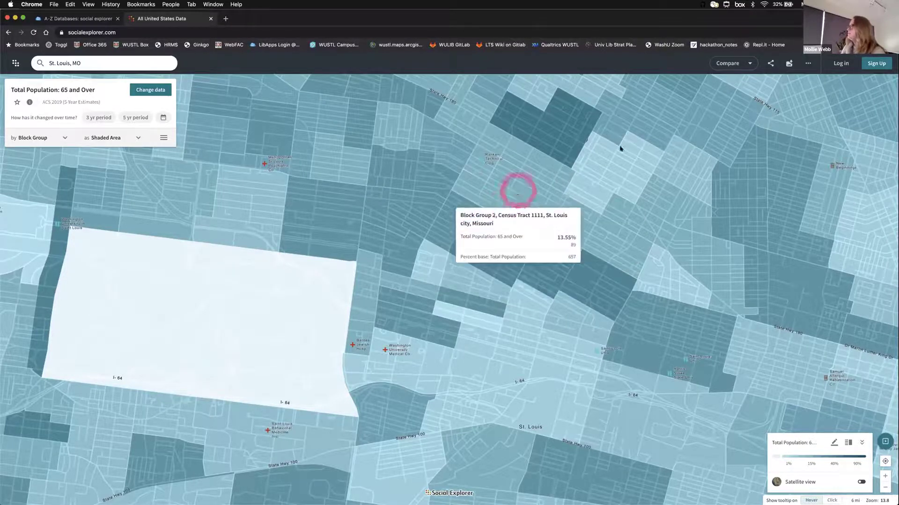
{"action": "left_click", "coordinate": [806, 63]}
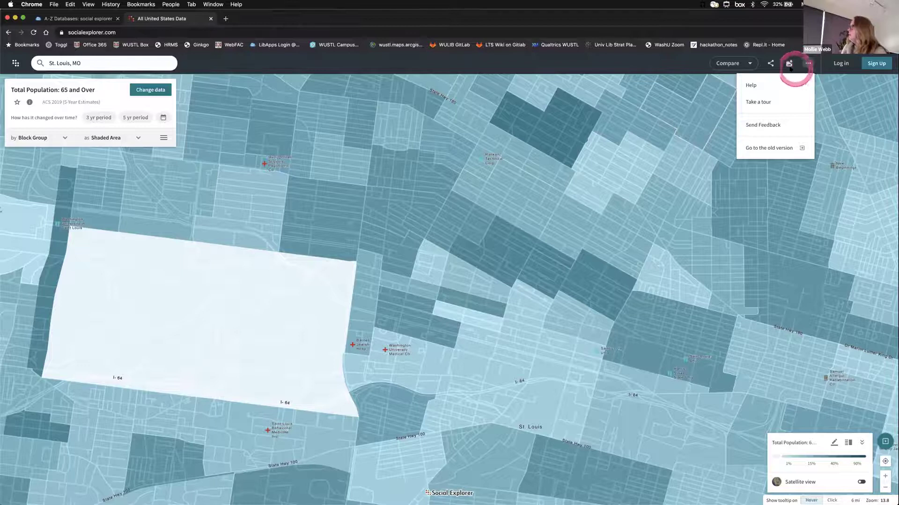
{"action": "left_click", "coordinate": [808, 62]}
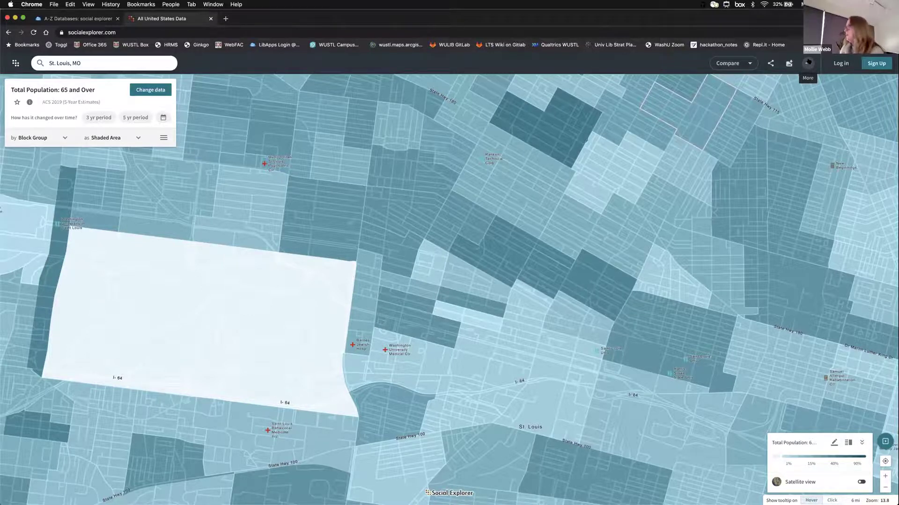
- Log in to the personal account with the account e-mail and password, re-entering the password for a second attempt
{"action": "left_click", "coordinate": [841, 64]}
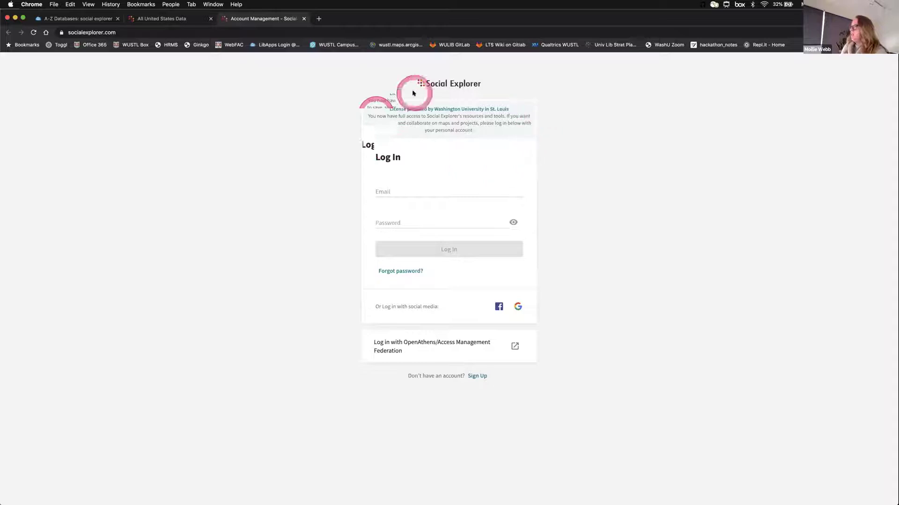
{"action": "left_click", "coordinate": [402, 186]}
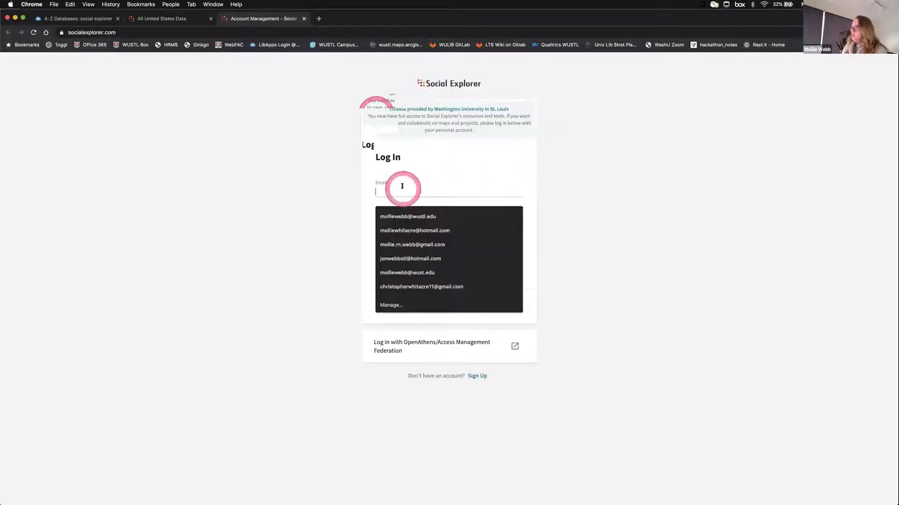
{"action": "left_click", "coordinate": [407, 216]}
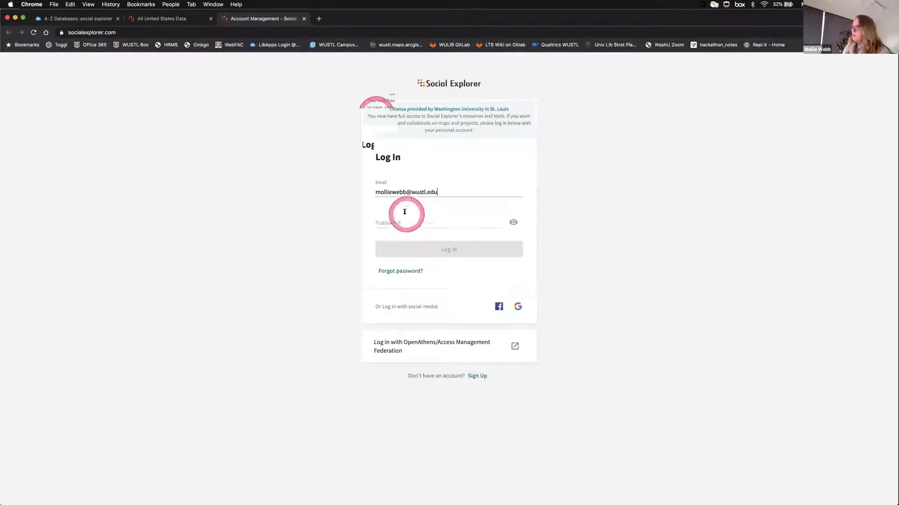
{"action": "left_click", "coordinate": [407, 222]}
{"action": "type", "text": "*"}
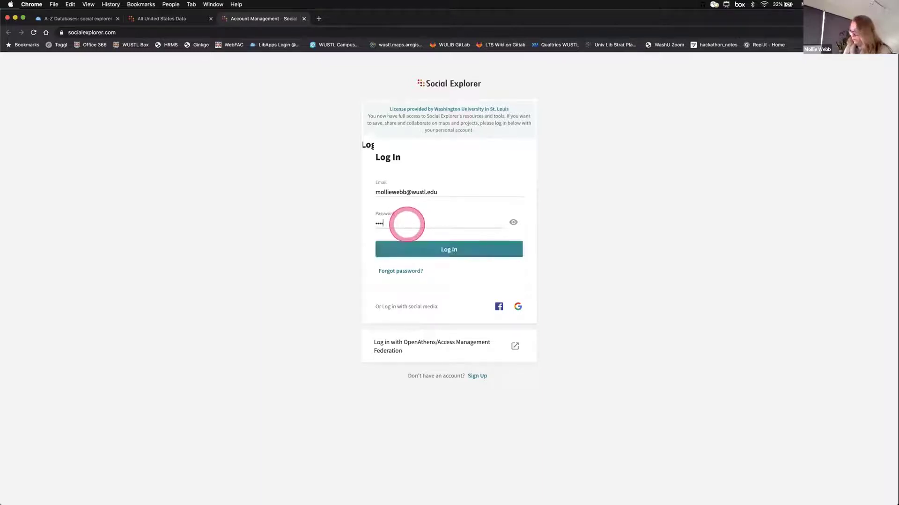
{"action": "left_click", "coordinate": [468, 249]}
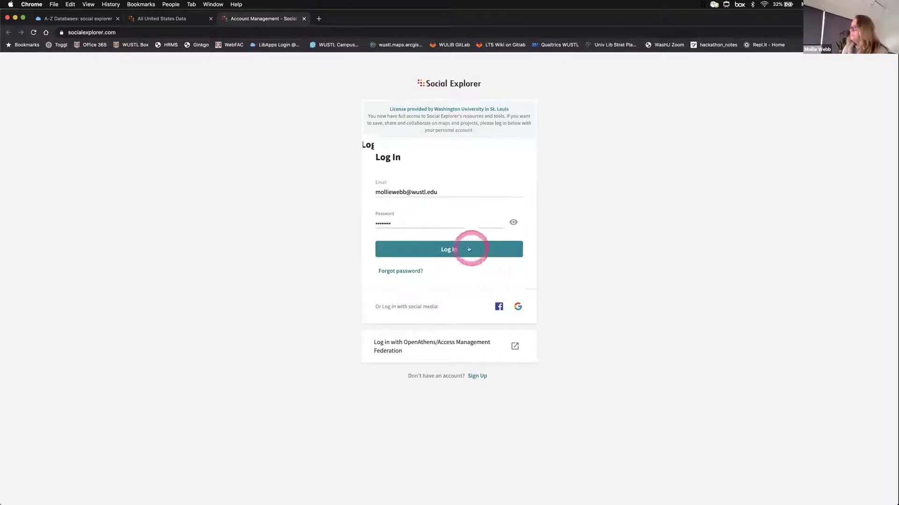
{"action": "left_click_drag", "start_coordinate": [417, 229], "coordinate": [348, 230]}
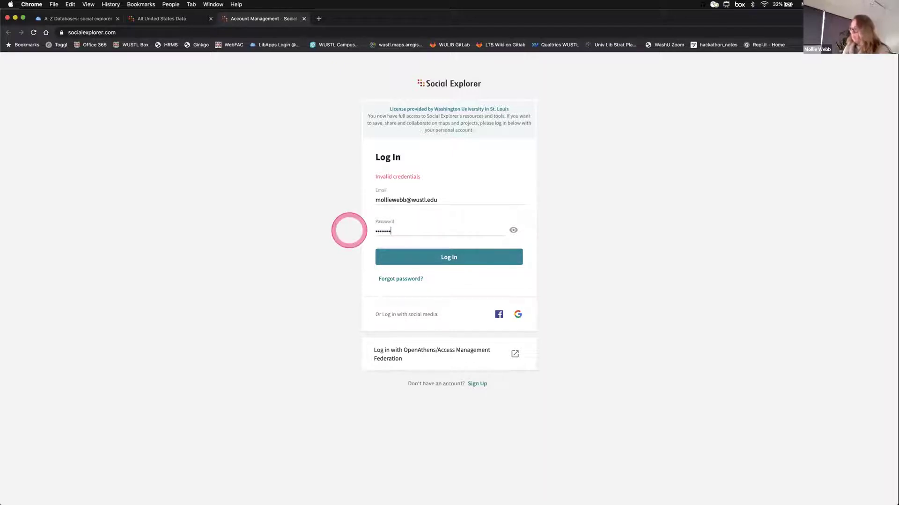
{"action": "left_click", "coordinate": [459, 262]}
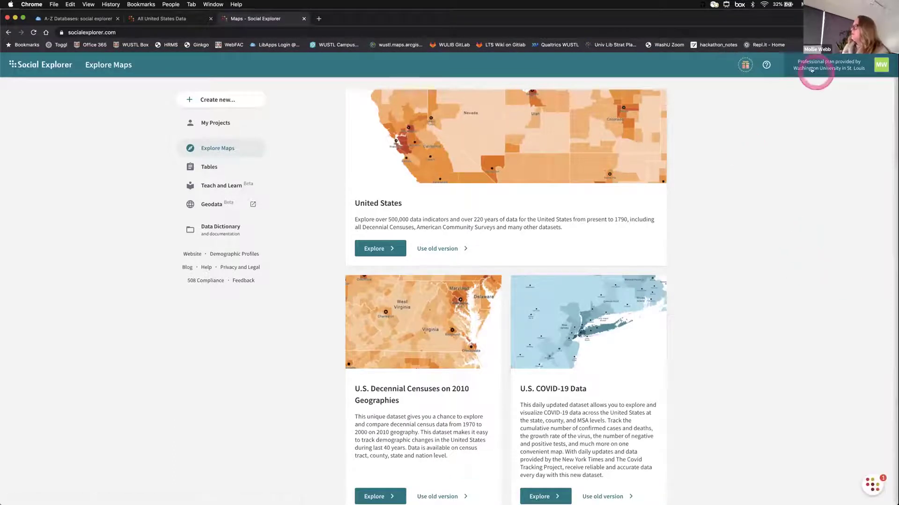
- Start a new story (presentation) and title it "STL City 65 Years and Over"
{"action": "left_click", "coordinate": [205, 99]}
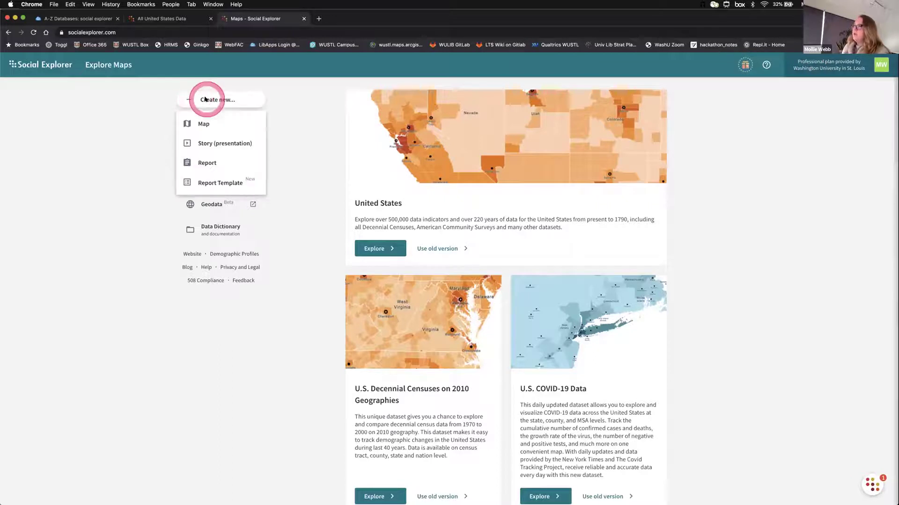
{"action": "left_click", "coordinate": [212, 144]}
{"action": "left_click", "coordinate": [821, 149]}
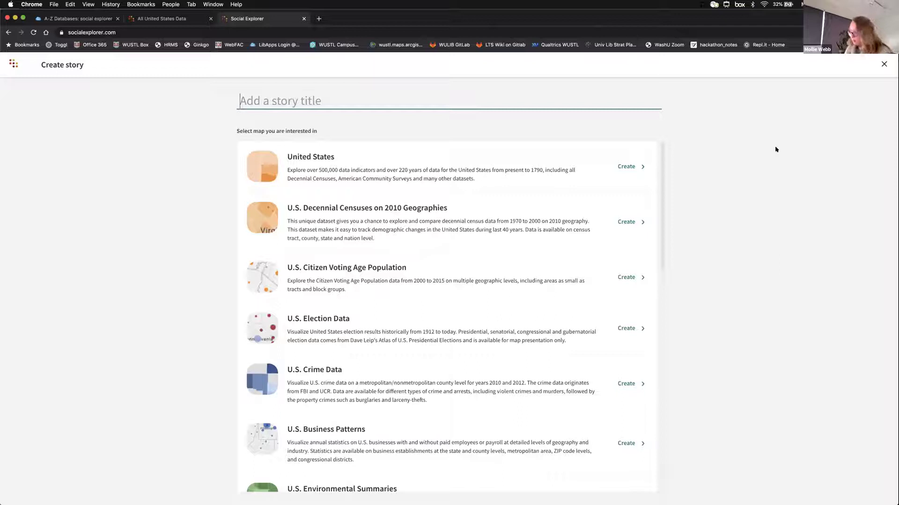
{"action": "type", "text": "SLT"}
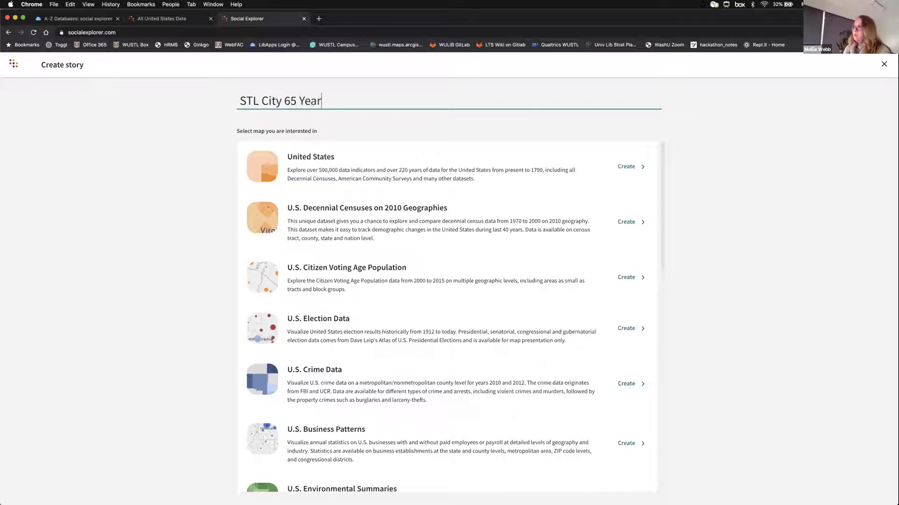
{"action": "type", "text": "r"}
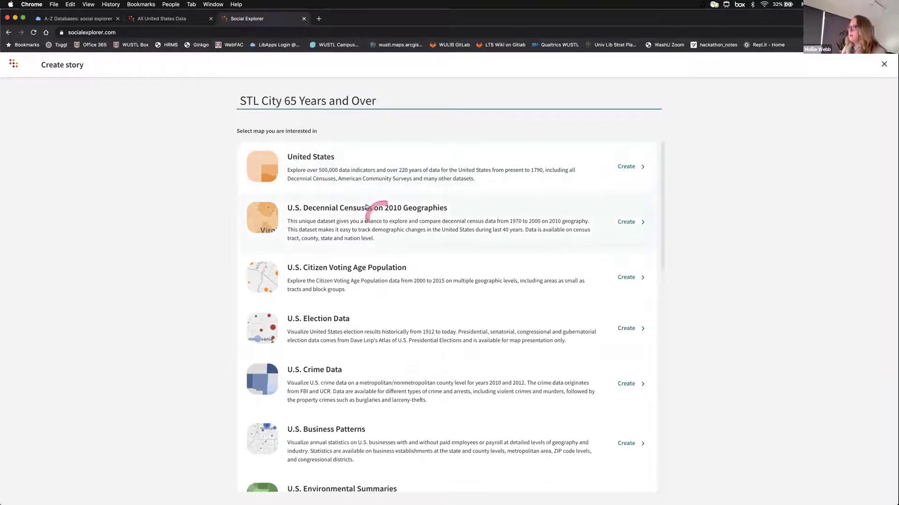
- Look through the list of maps available for the story, from U.S. Decennial Censuses down to European Statistics
{"action": "scroll", "coordinate": [404, 291], "scroll_direction": "down", "scroll_amount": 1}
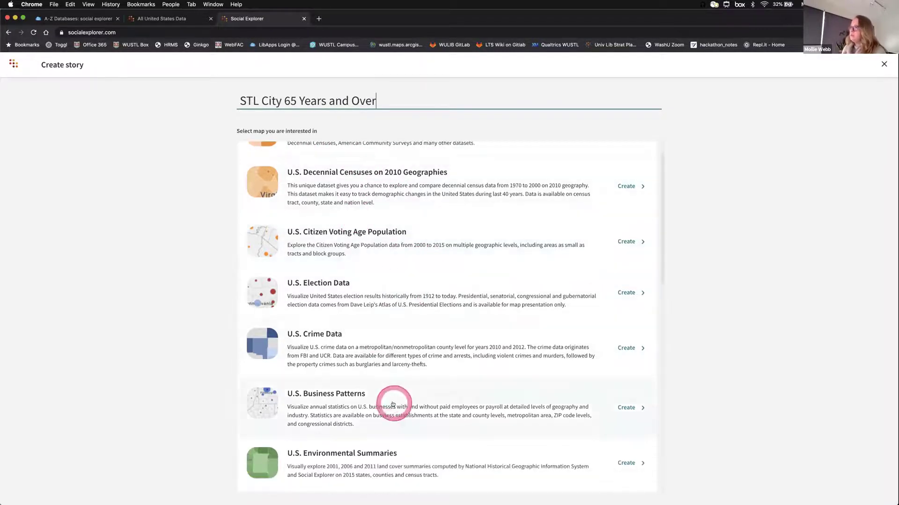
{"action": "scroll", "coordinate": [393, 401], "scroll_direction": "down", "scroll_amount": 1}
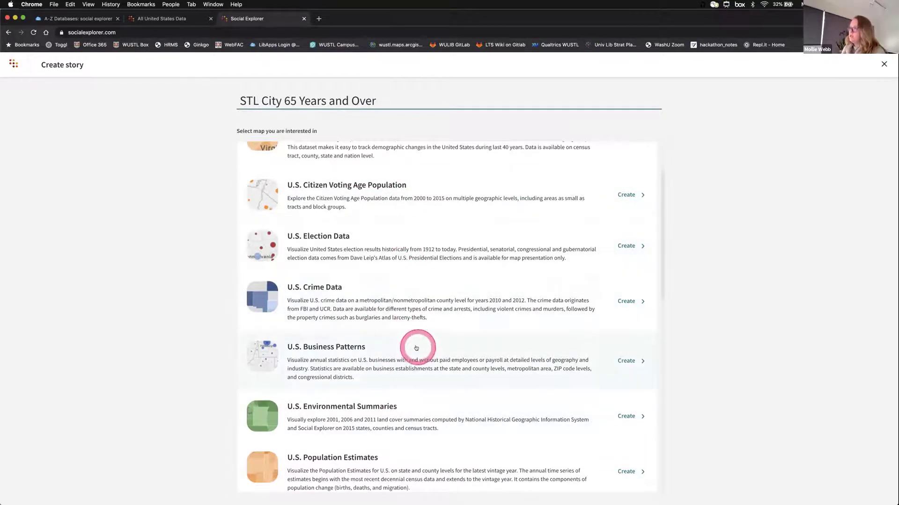
{"action": "scroll", "coordinate": [415, 346], "scroll_direction": "down", "scroll_amount": 3}
{"action": "scroll", "coordinate": [416, 347], "scroll_direction": "down", "scroll_amount": 3}
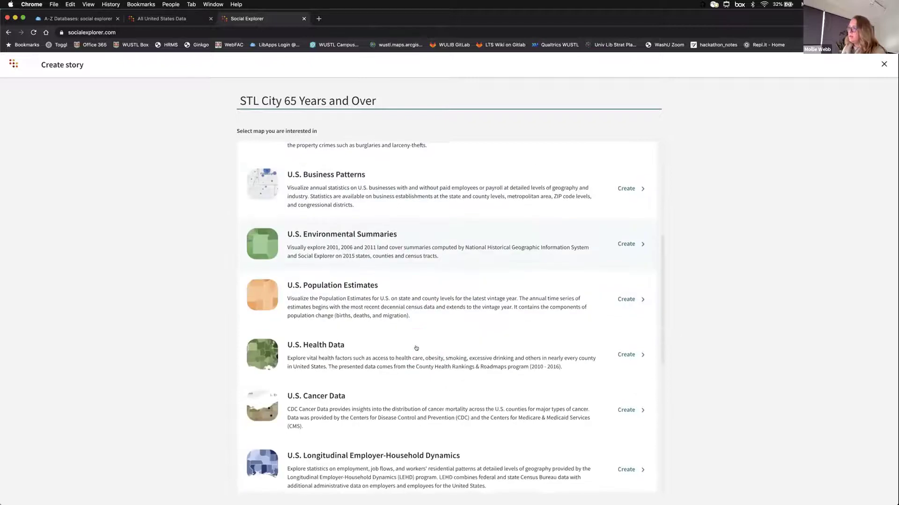
{"action": "scroll", "coordinate": [416, 346], "scroll_direction": "down", "scroll_amount": 2}
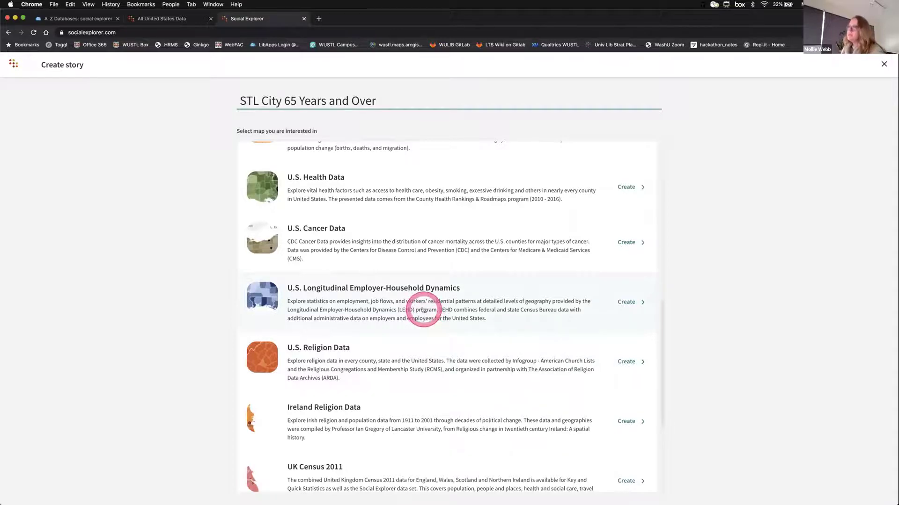
{"action": "scroll", "coordinate": [463, 309], "scroll_direction": "down", "scroll_amount": 1}
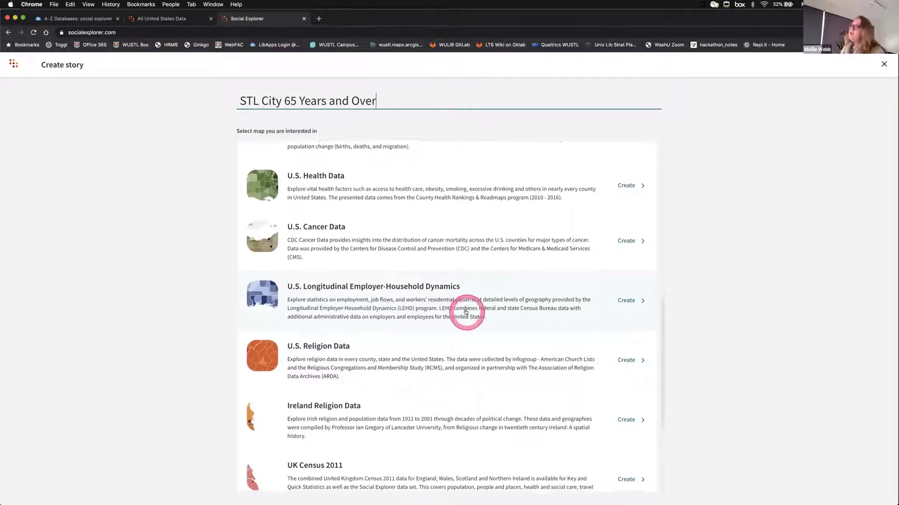
{"action": "scroll", "coordinate": [462, 312], "scroll_direction": "down", "scroll_amount": 5}
{"action": "scroll", "coordinate": [391, 320], "scroll_direction": "down", "scroll_amount": 2}
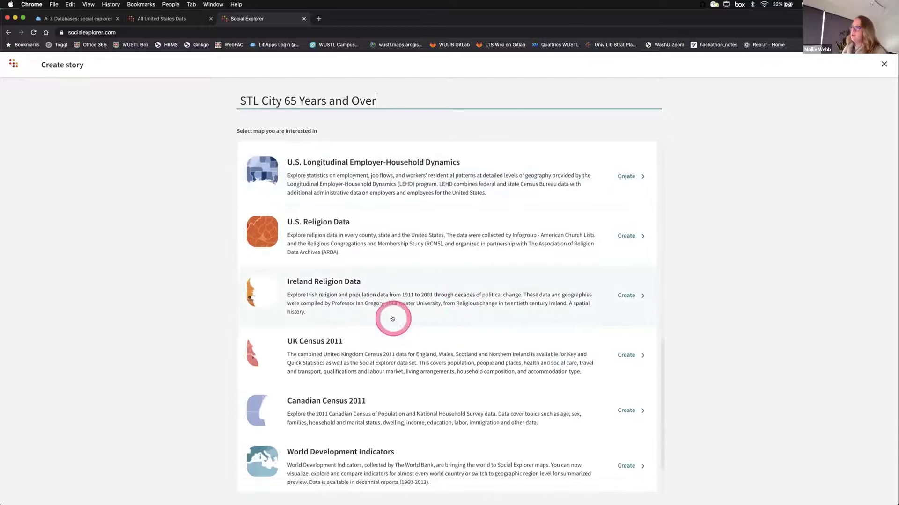
{"action": "scroll", "coordinate": [391, 320], "scroll_direction": "down", "scroll_amount": 2}
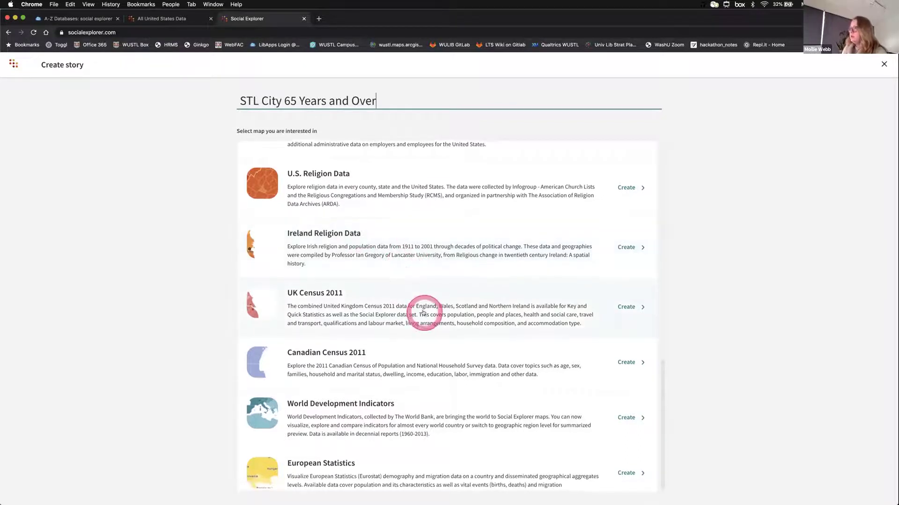
{"action": "scroll", "coordinate": [424, 311], "scroll_direction": "down", "scroll_amount": 1}
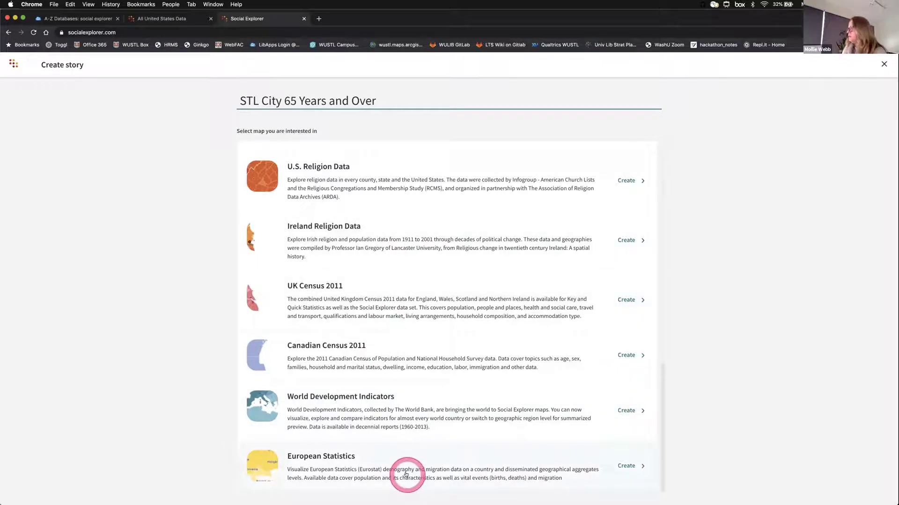
- Create the story from the United States map
{"action": "scroll", "coordinate": [631, 162], "scroll_direction": "up", "scroll_amount": 15}
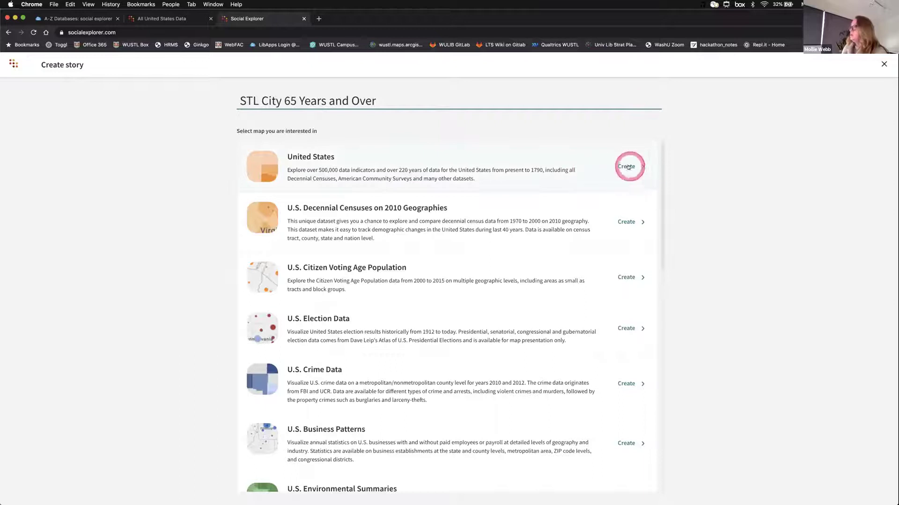
{"action": "left_click", "coordinate": [628, 167]}
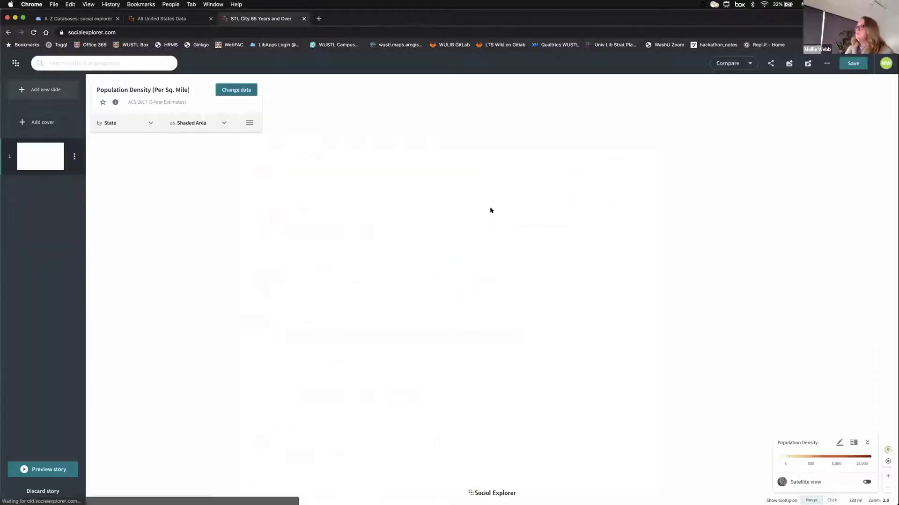
{"action": "left_click", "coordinate": [457, 201]}
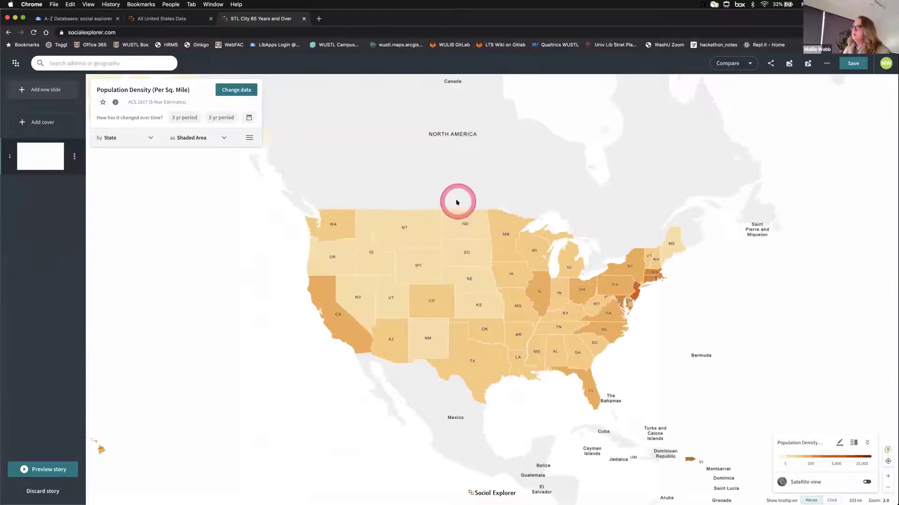
- Add a cover to the story with the title "STL city" and the description "Age in St. Louis"
{"action": "left_click", "coordinate": [43, 121]}
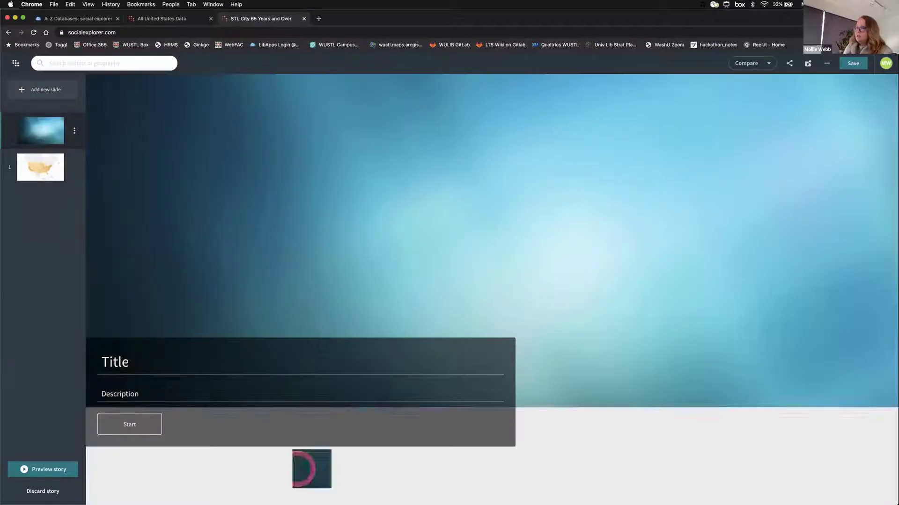
{"action": "left_click", "coordinate": [129, 365]}
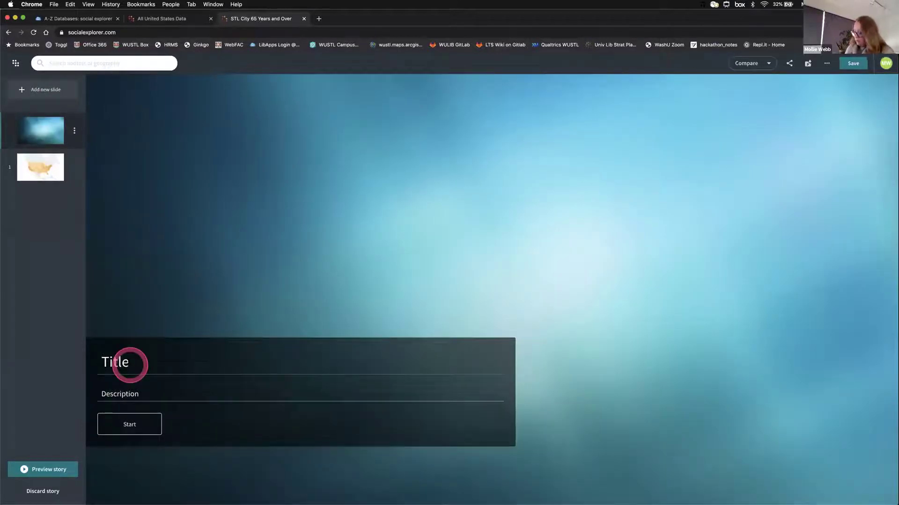
{"action": "type", "text": "STL city"}
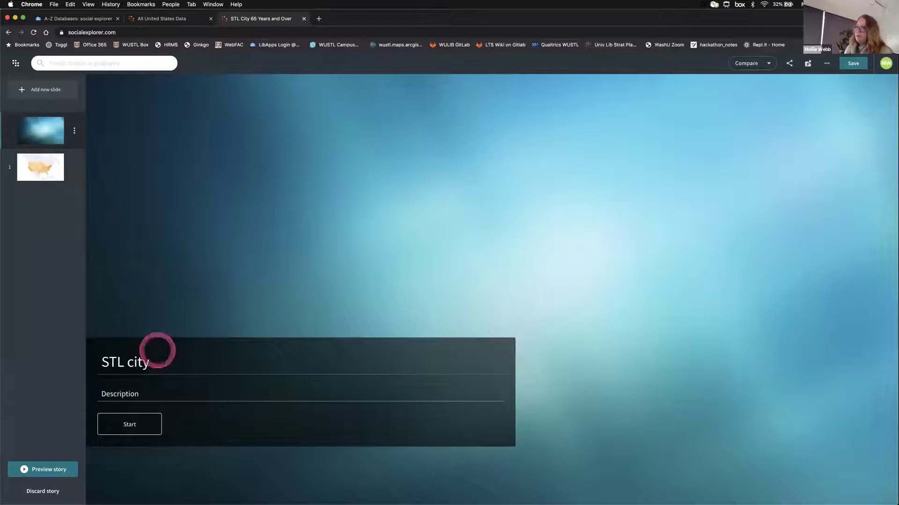
{"action": "left_click", "coordinate": [120, 392]}
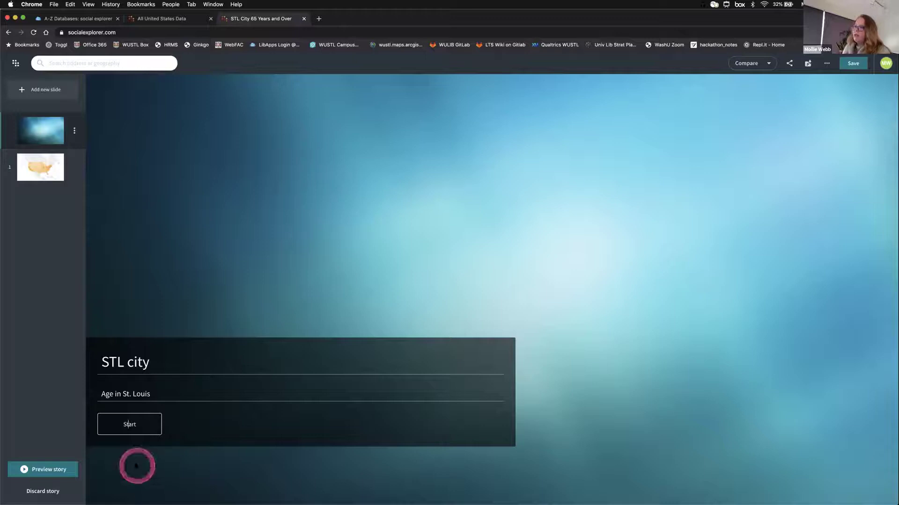
- Mask the map data on slide 1 by state so that only Missouri is shown
{"action": "left_click", "coordinate": [61, 170]}
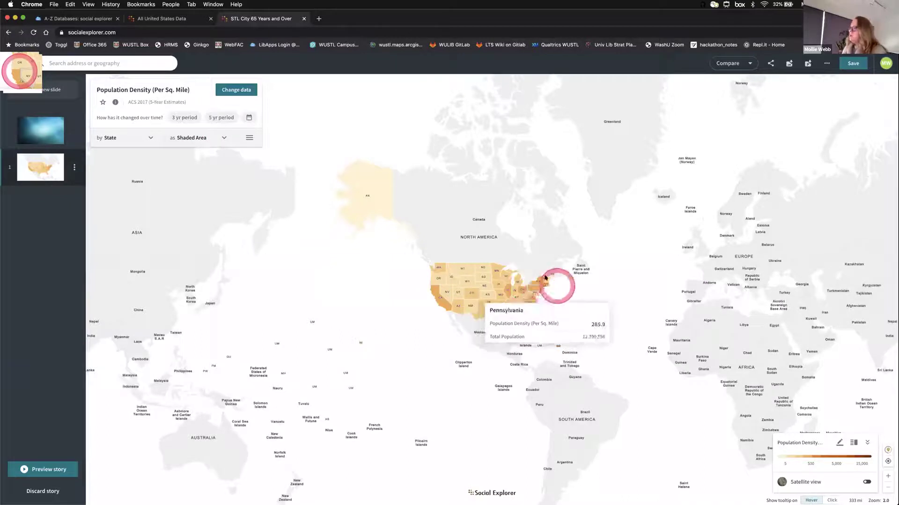
{"action": "mouse_move", "coordinate": [541, 272]}
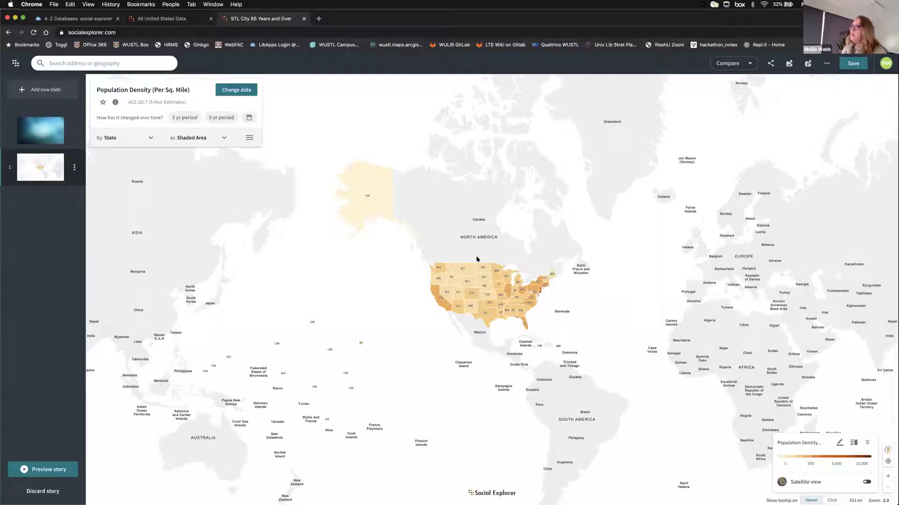
{"action": "left_click", "coordinate": [249, 139]}
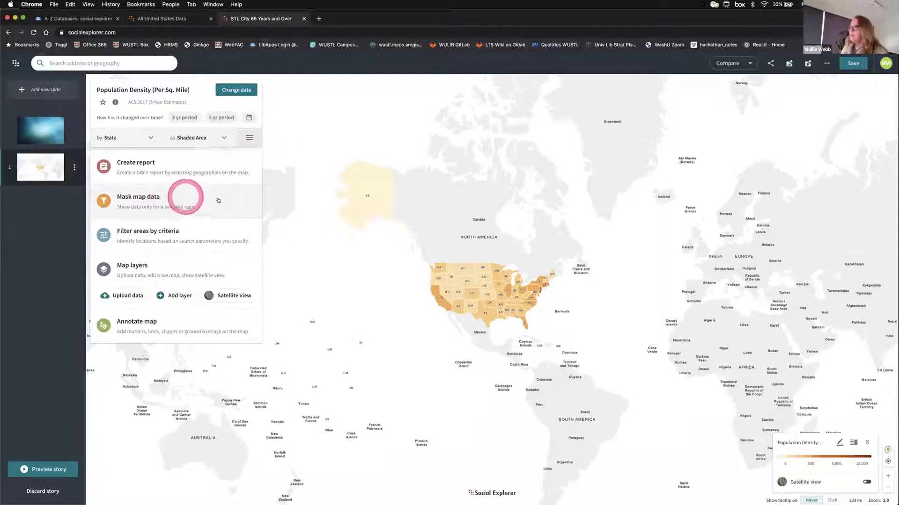
{"action": "left_click", "coordinate": [150, 202]}
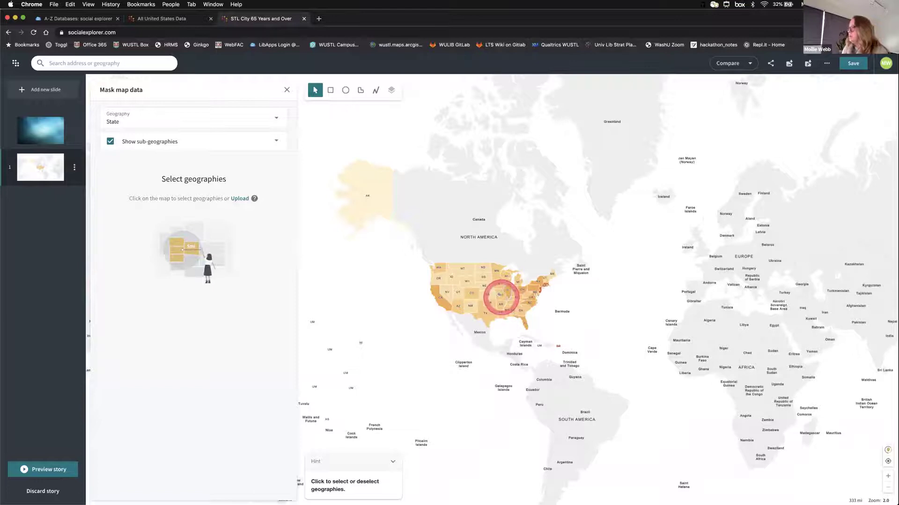
{"action": "left_click", "coordinate": [499, 294]}
{"action": "scroll", "coordinate": [538, 298], "scroll_direction": "up", "scroll_amount": 3}
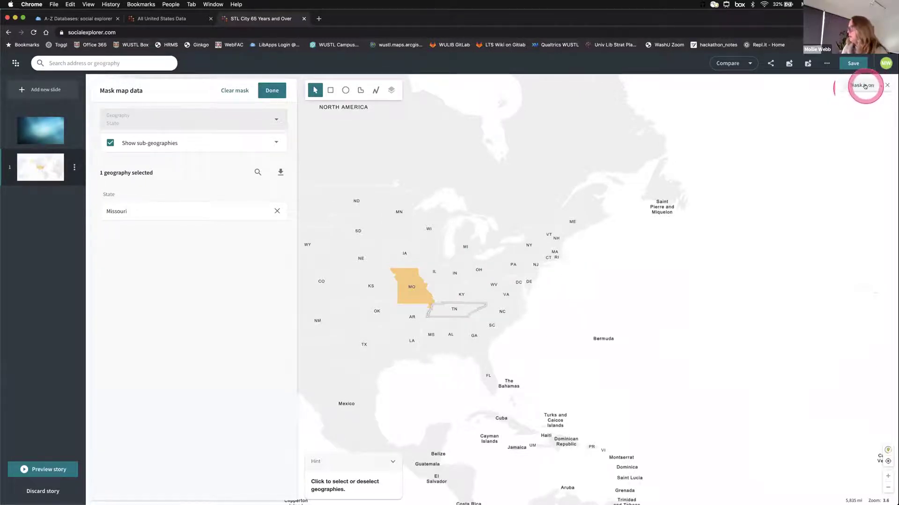
{"action": "left_click", "coordinate": [882, 85]}
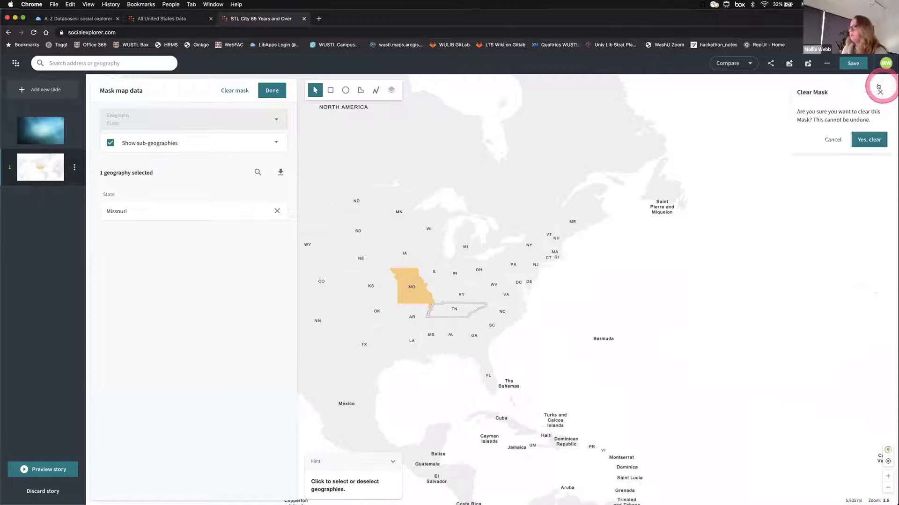
{"action": "left_click", "coordinate": [269, 93]}
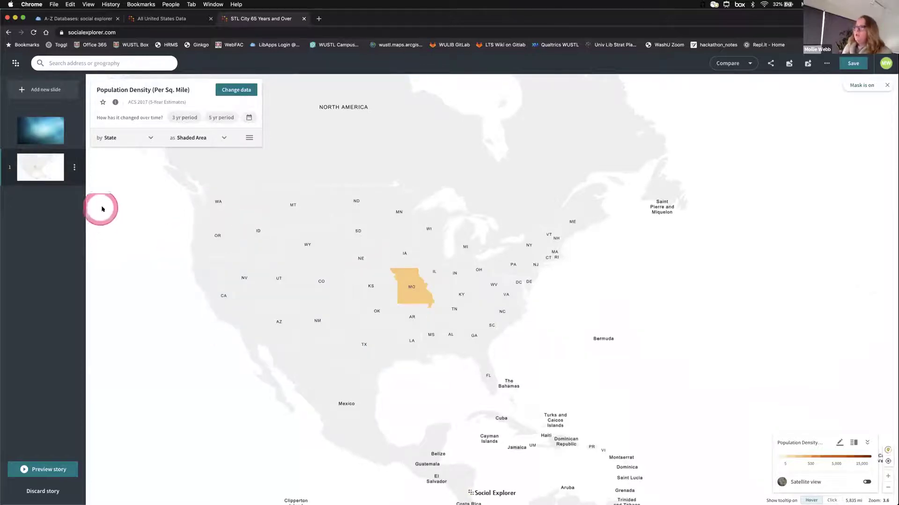
- Give slide 1 the title "Here is a view of STL" and leave its description empty
{"action": "left_click", "coordinate": [74, 167]}
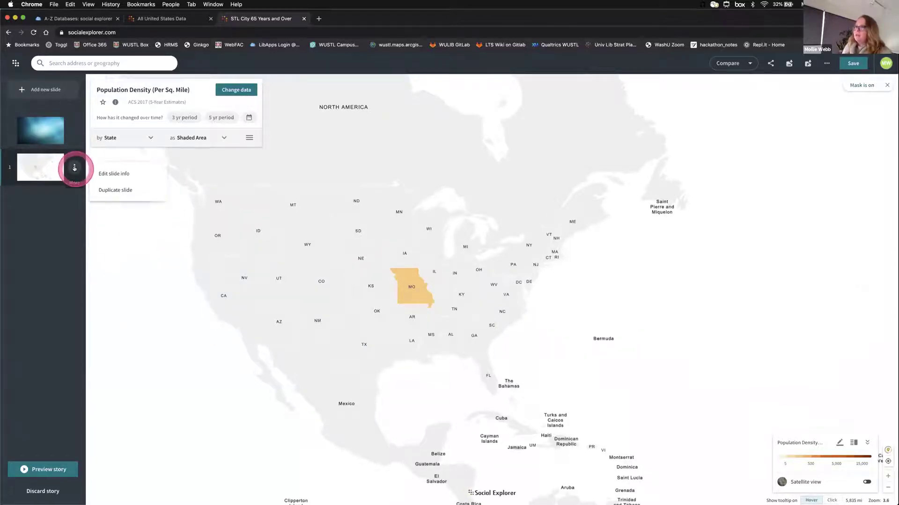
{"action": "left_click", "coordinate": [112, 174]}
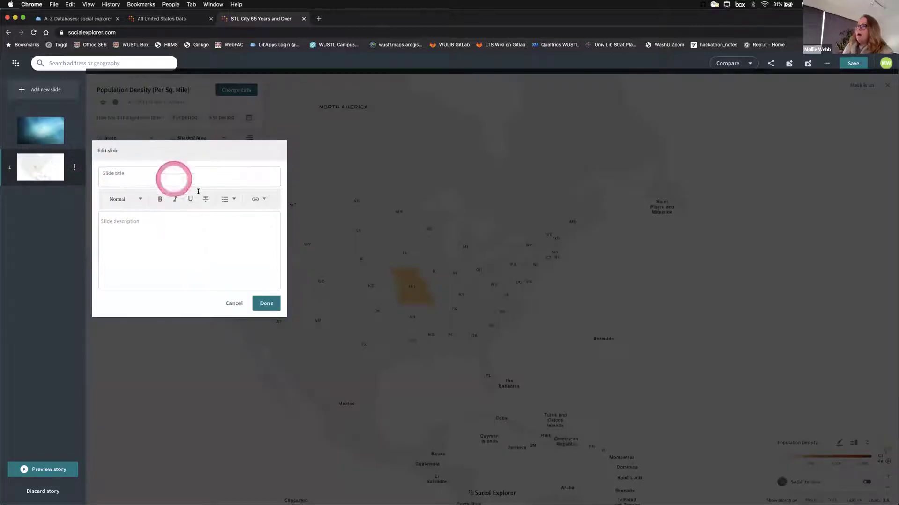
{"action": "left_click", "coordinate": [139, 179]}
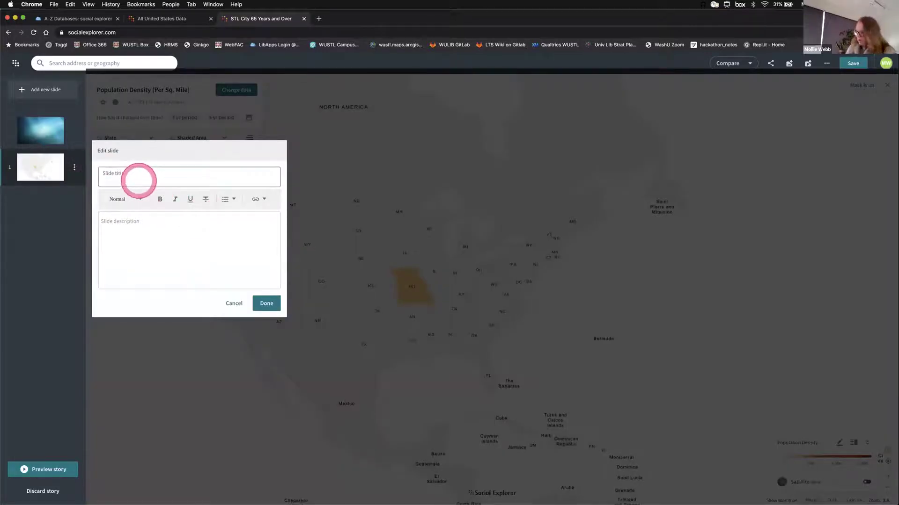
{"action": "type", "text": "Here is a view of "}
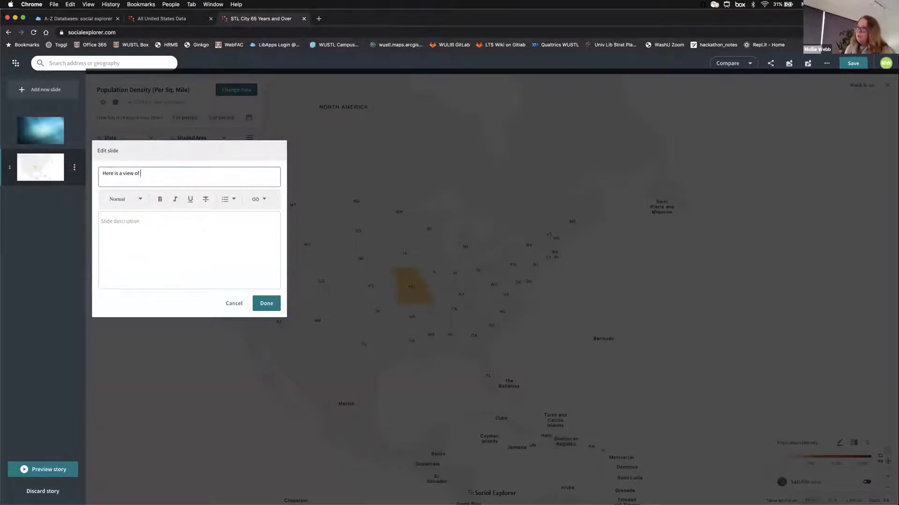
{"action": "type", "text": "STL"}
{"action": "left_click", "coordinate": [126, 262]}
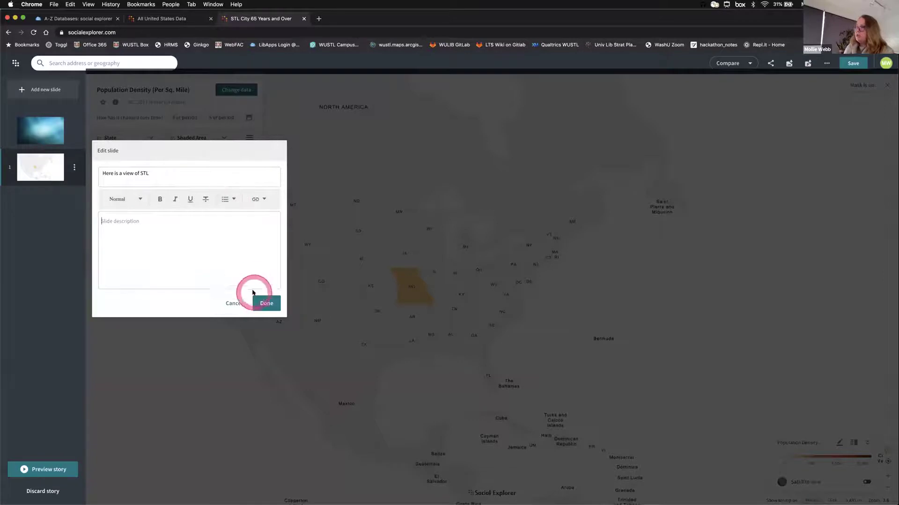
{"action": "left_click", "coordinate": [264, 301]}
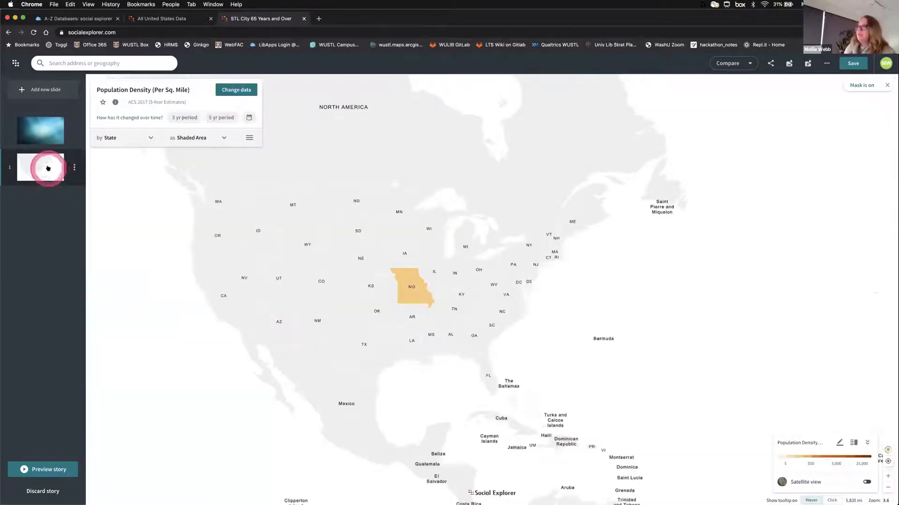
{"action": "left_click", "coordinate": [71, 168]}
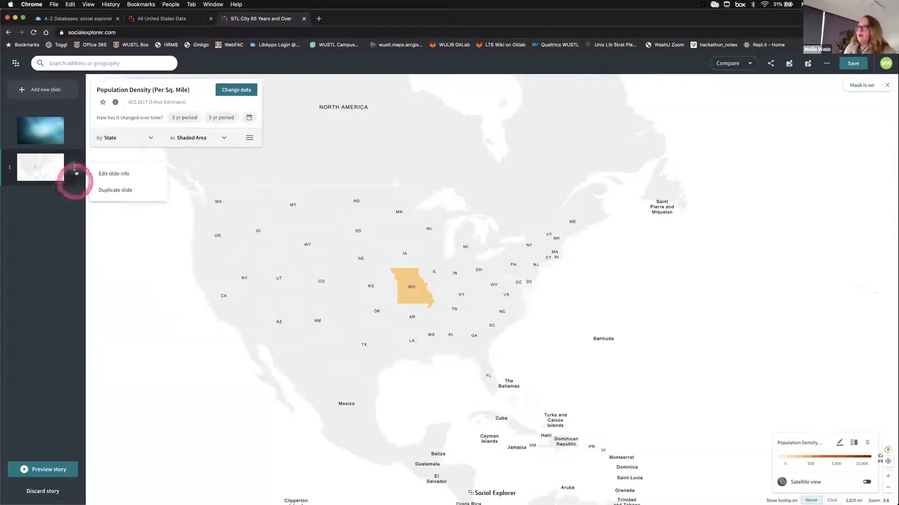
{"action": "left_click", "coordinate": [8, 174]}
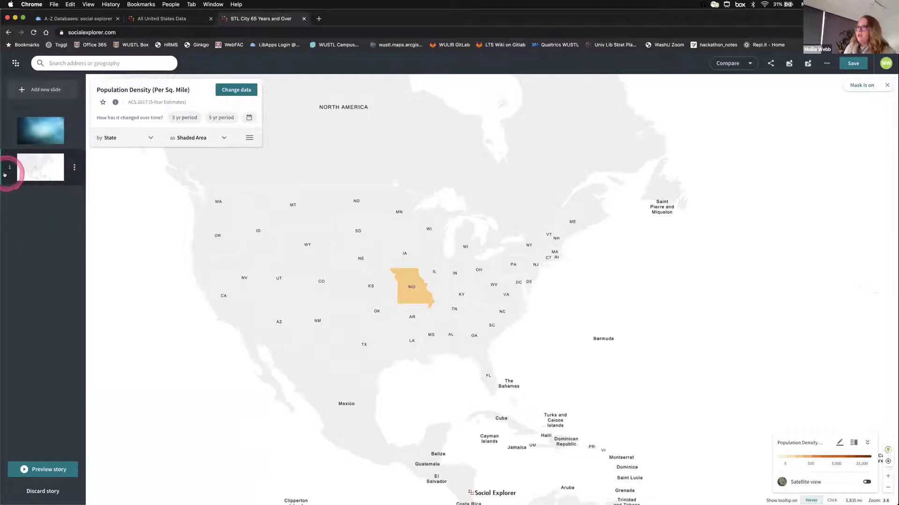
{"action": "left_click", "coordinate": [36, 231]}
{"action": "left_click", "coordinate": [52, 319]}
{"action": "left_click", "coordinate": [44, 200]}
{"action": "left_click", "coordinate": [42, 174]}
{"action": "left_click", "coordinate": [57, 170]}
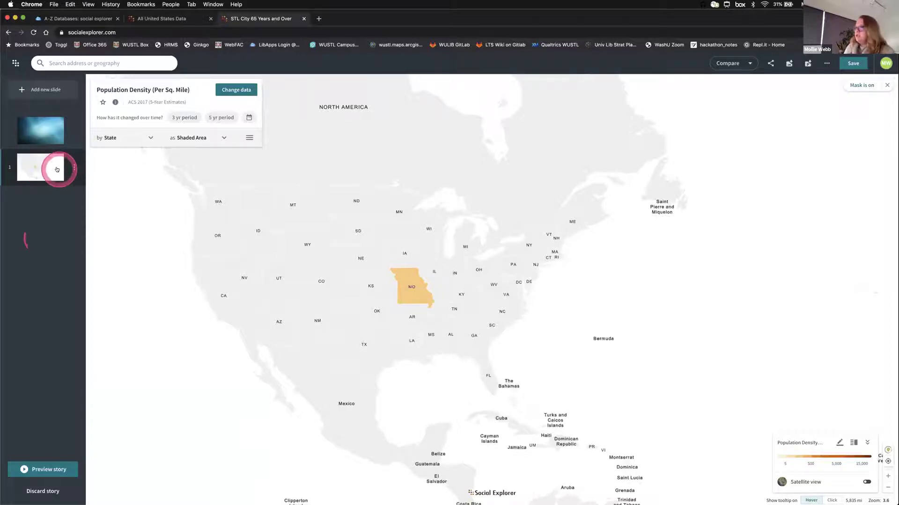
{"action": "left_click", "coordinate": [74, 167]}
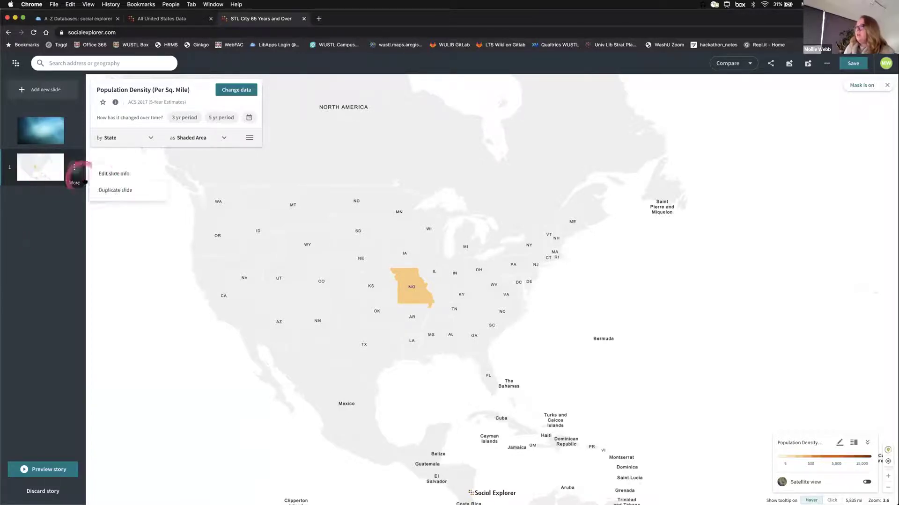
{"action": "left_click", "coordinate": [57, 176]}
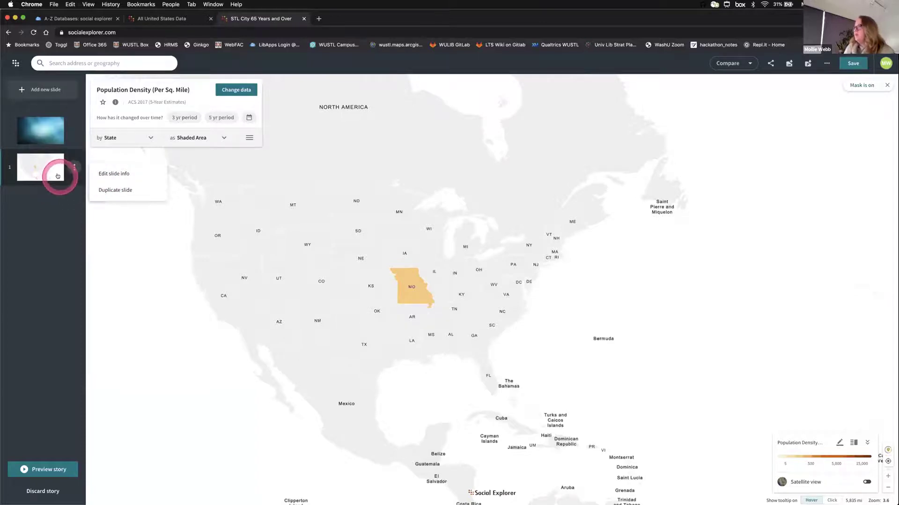
- Preview the story, going back to the cover and starting it from there, and return to editing
{"action": "left_click", "coordinate": [45, 471]}
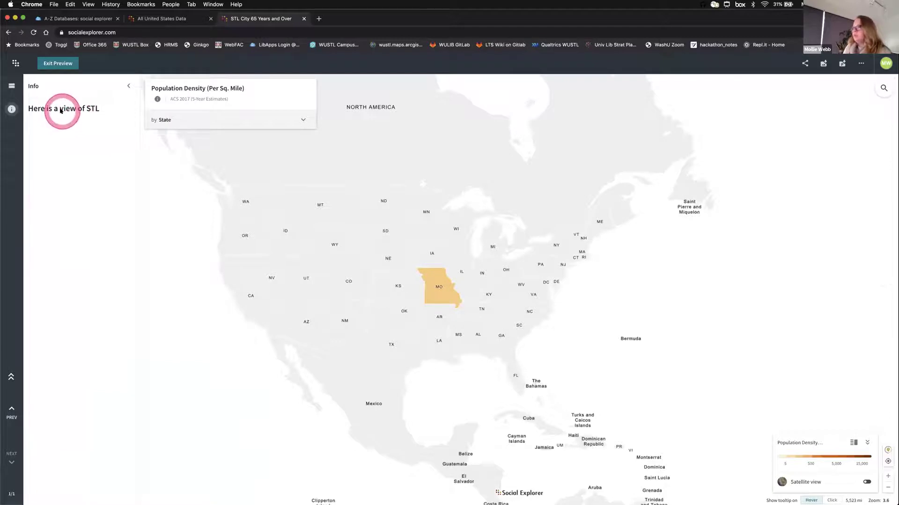
{"action": "left_click", "coordinate": [13, 411]}
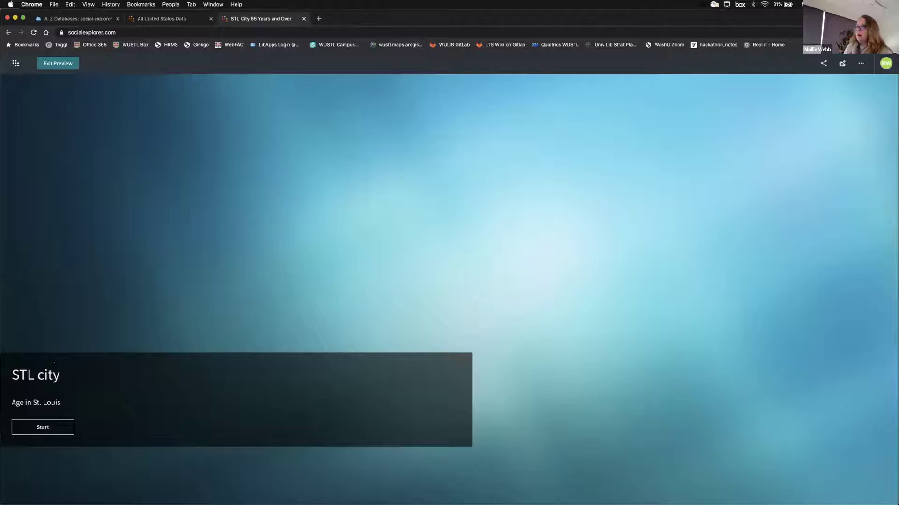
{"action": "left_click", "coordinate": [60, 427]}
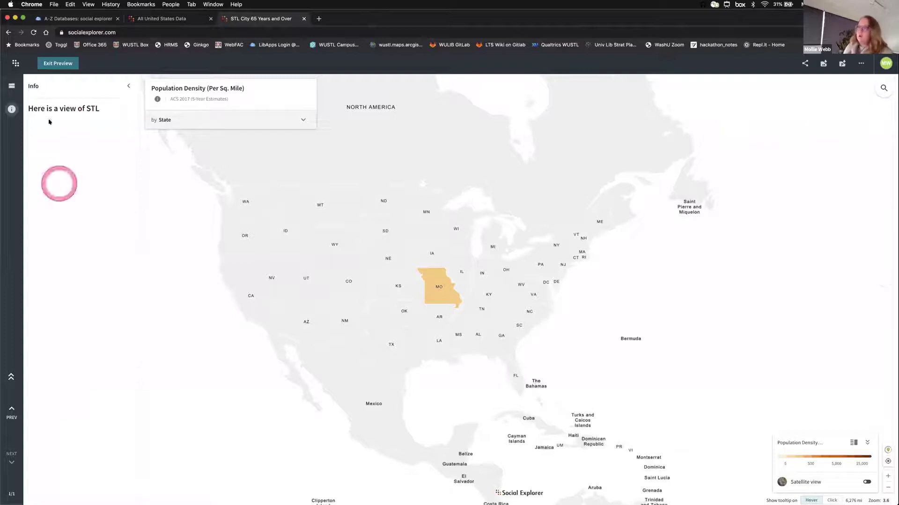
{"action": "left_click", "coordinate": [54, 65]}
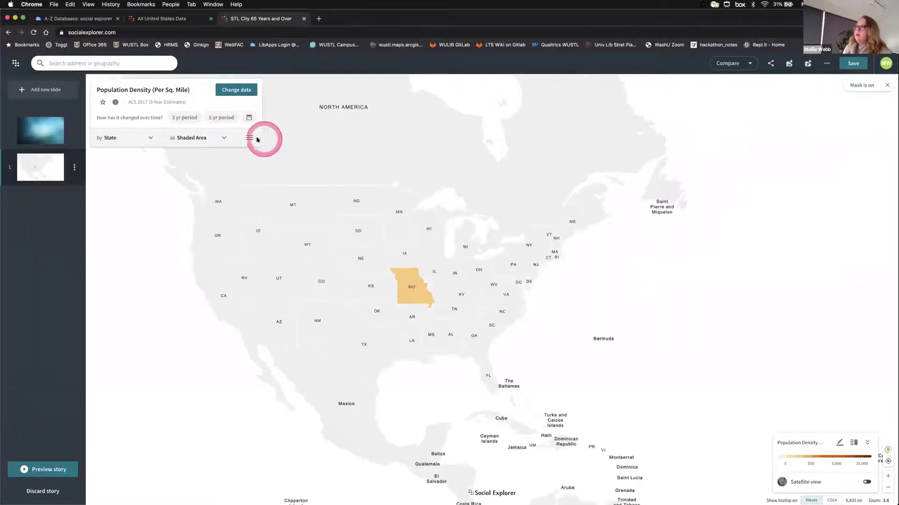
- Look through the Age variables offered for filtering areas by criteria, and leave the filter without adding one
{"action": "left_click", "coordinate": [249, 139]}
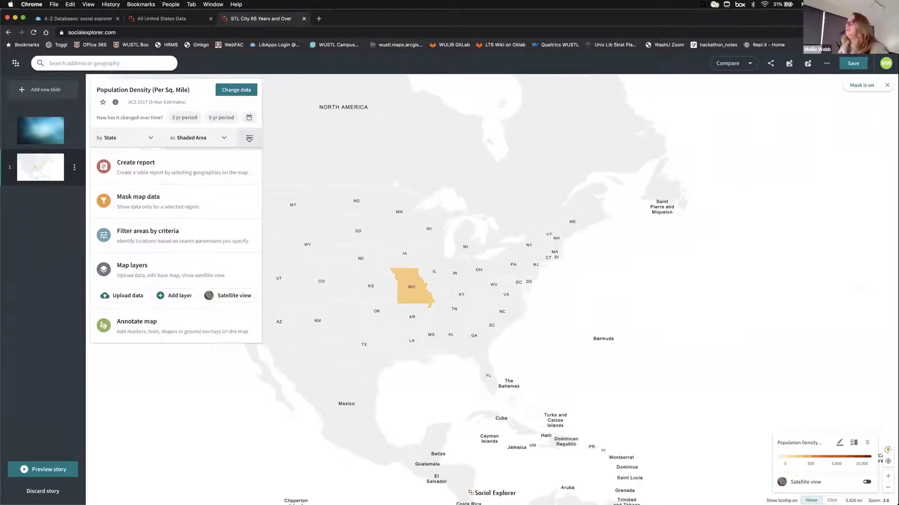
{"action": "left_click", "coordinate": [211, 242]}
{"action": "left_click", "coordinate": [168, 238]}
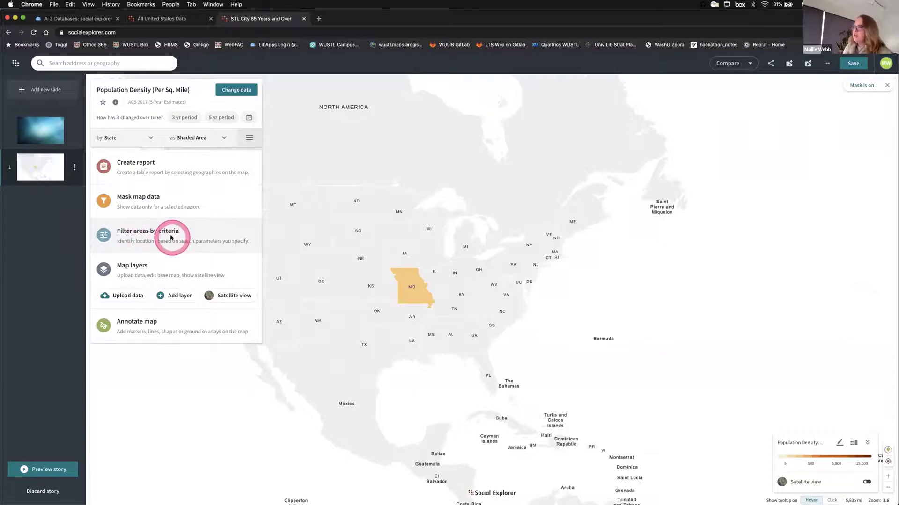
{"action": "left_click", "coordinate": [171, 238]}
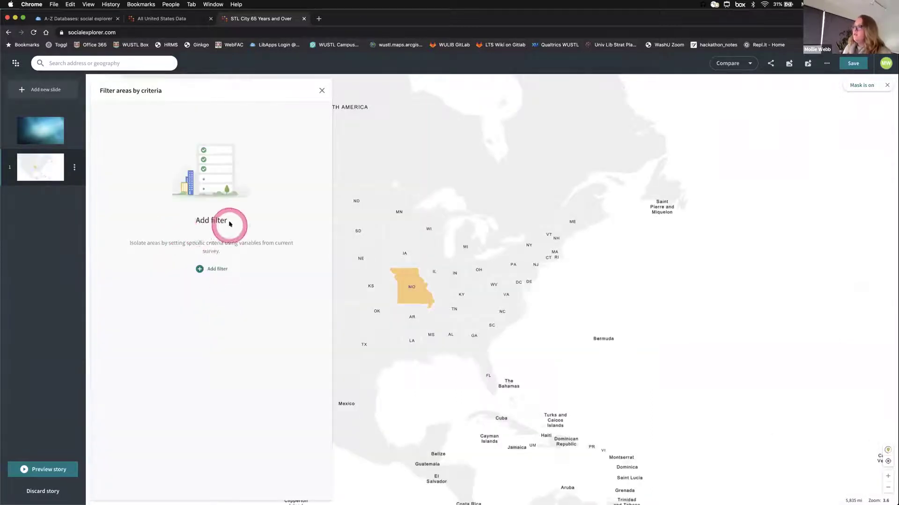
{"action": "left_click", "coordinate": [218, 269]}
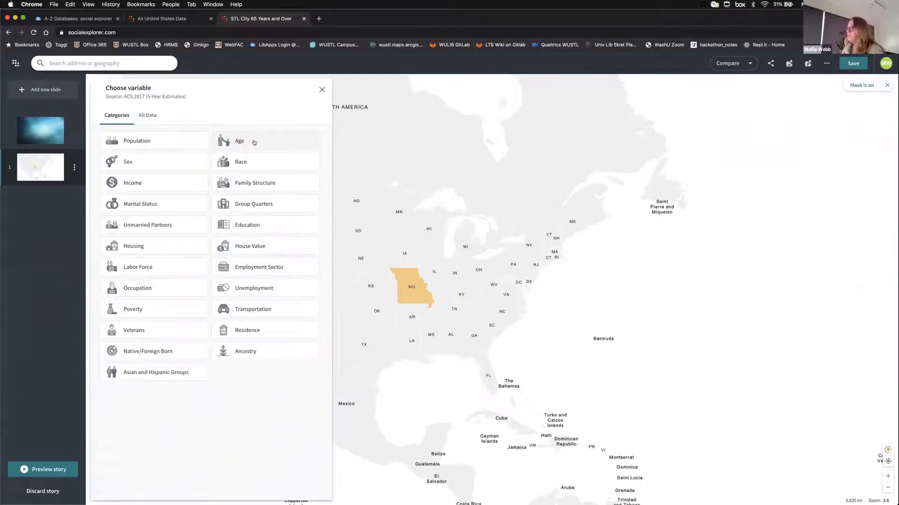
{"action": "left_click", "coordinate": [254, 142]}
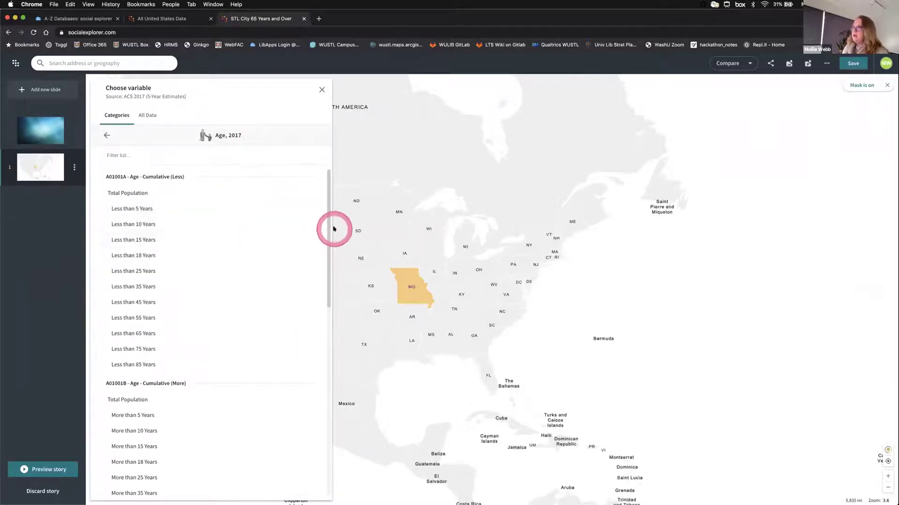
{"action": "left_click_drag", "start_coordinate": [329, 226], "coordinate": [329, 439]}
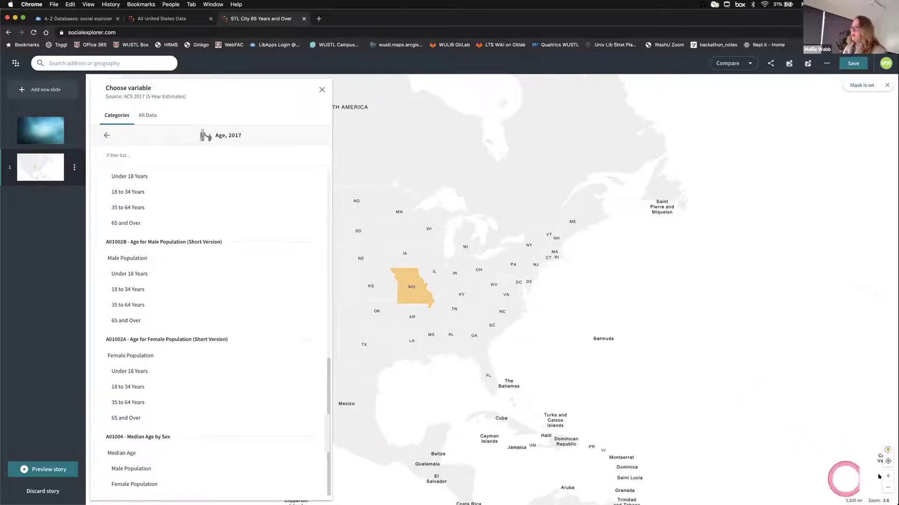
{"action": "left_click", "coordinate": [322, 89]}
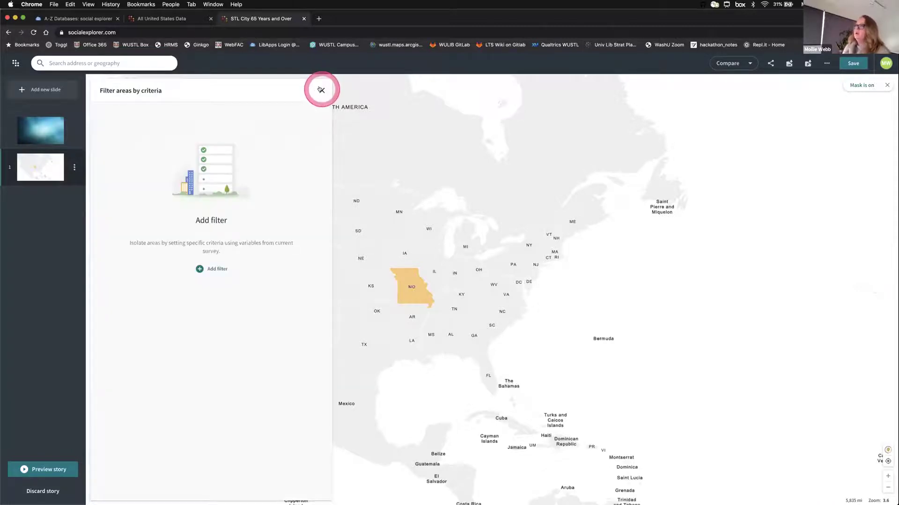
{"action": "left_click", "coordinate": [322, 90]}
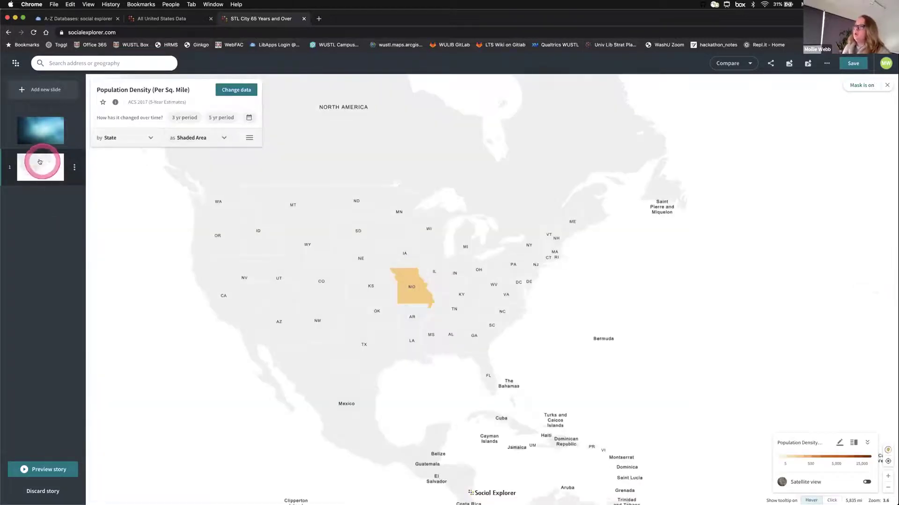
{"action": "left_click_drag", "start_coordinate": [44, 167], "coordinate": [49, 181]}
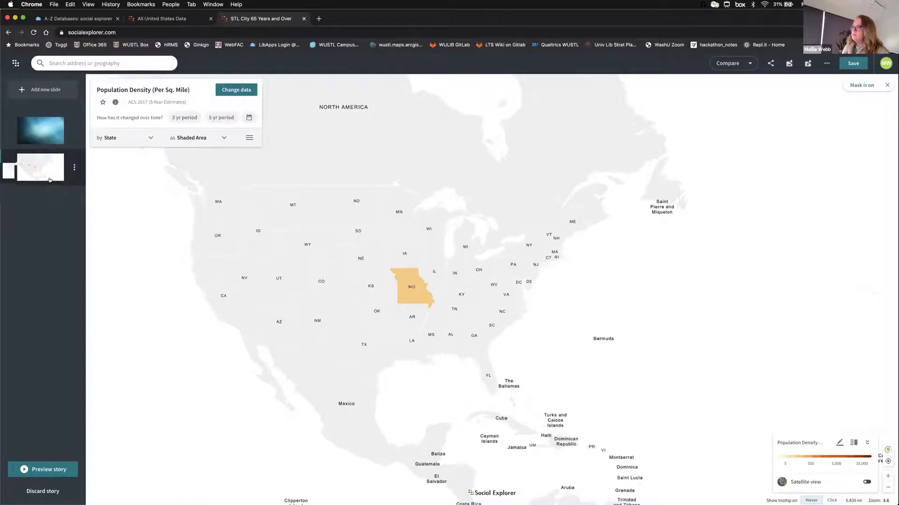
{"action": "left_click_drag", "start_coordinate": [48, 179], "coordinate": [54, 404]}
- Open the map annotation tools for slide 1 and save the story
{"action": "left_click", "coordinate": [250, 138]}
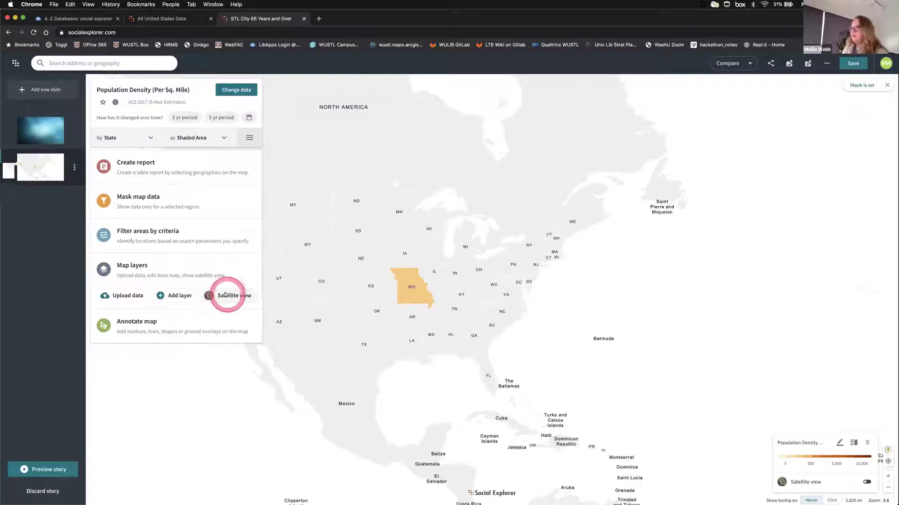
{"action": "left_click", "coordinate": [141, 325]}
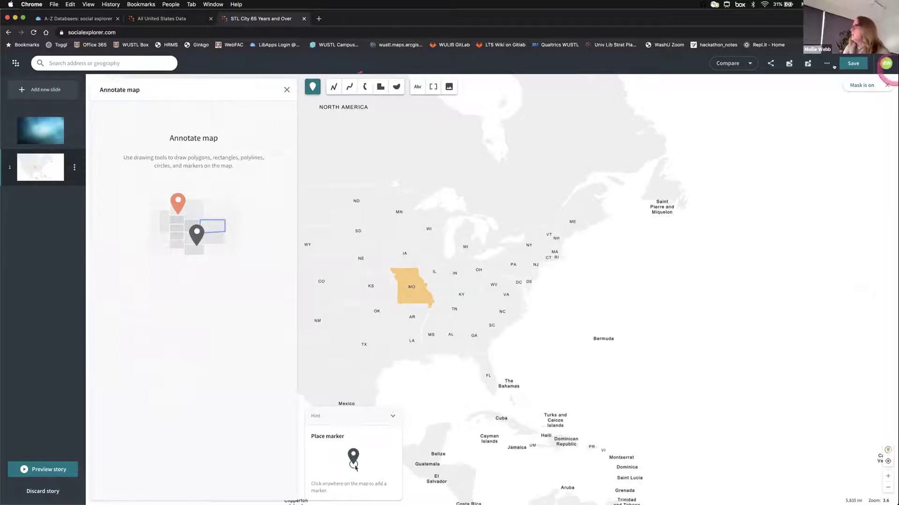
{"action": "left_click", "coordinate": [852, 63]}
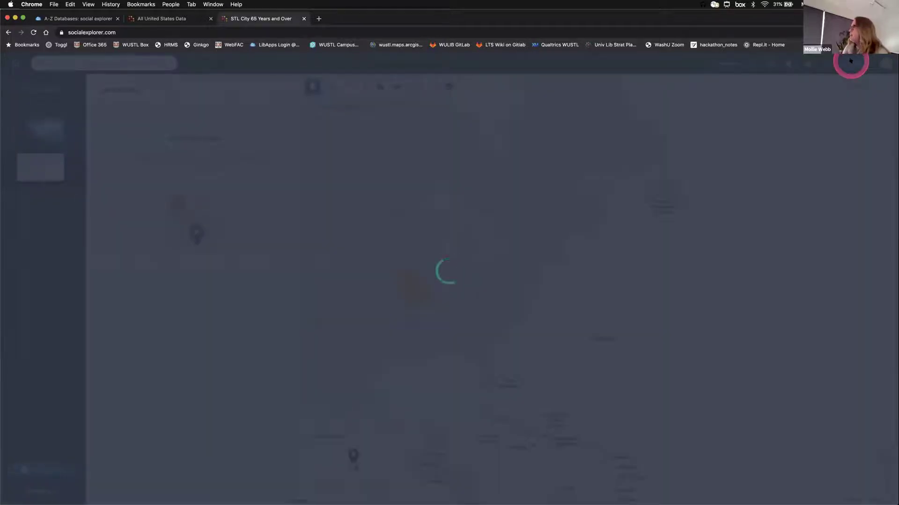
{"action": "left_click", "coordinate": [775, 122]}
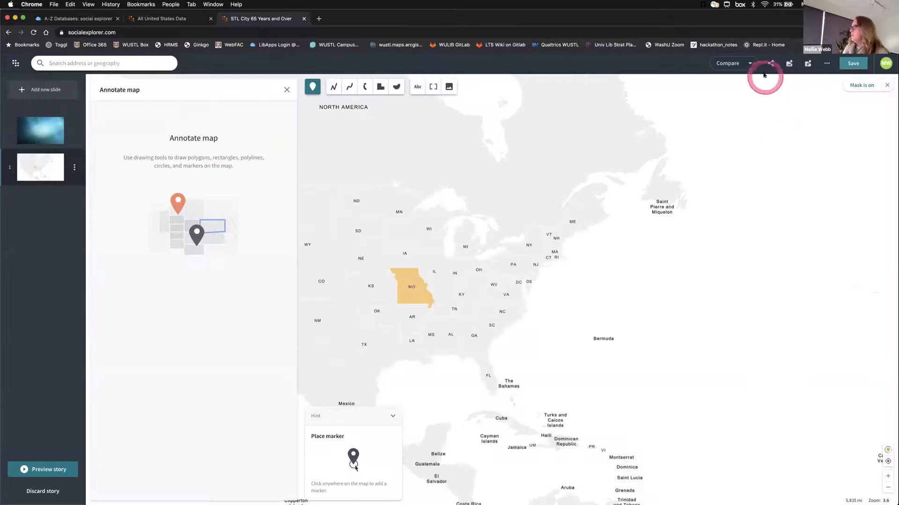
- Open the story's sharing options and examine the public project setting and the link to share
{"action": "left_click", "coordinate": [771, 63]}
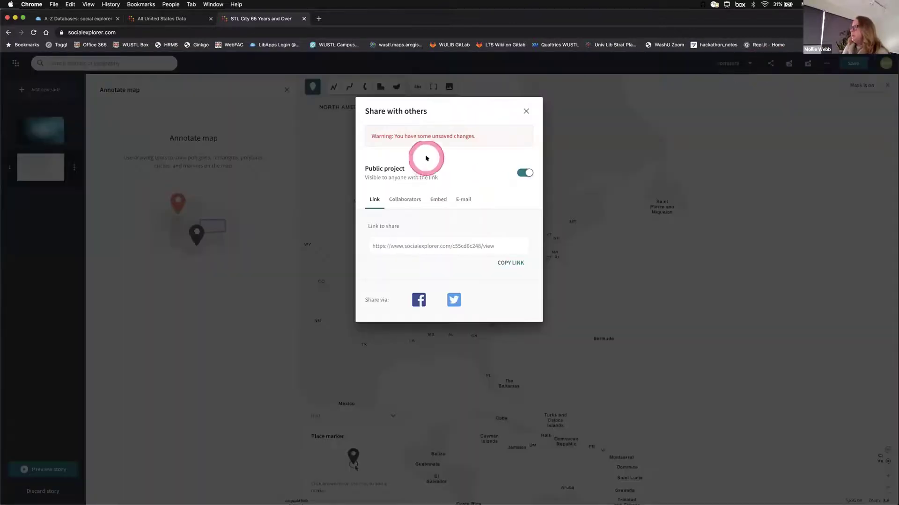
{"action": "left_click", "coordinate": [523, 239]}
{"action": "left_click", "coordinate": [494, 177]}
{"action": "left_click", "coordinate": [471, 168]}
{"action": "left_click", "coordinate": [410, 150]}
{"action": "left_click", "coordinate": [457, 135]}
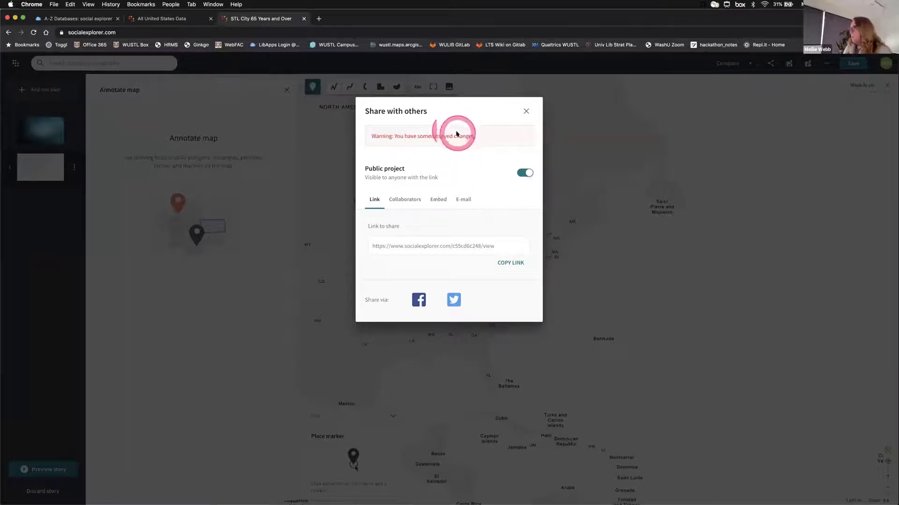
{"action": "left_click", "coordinate": [462, 155]}
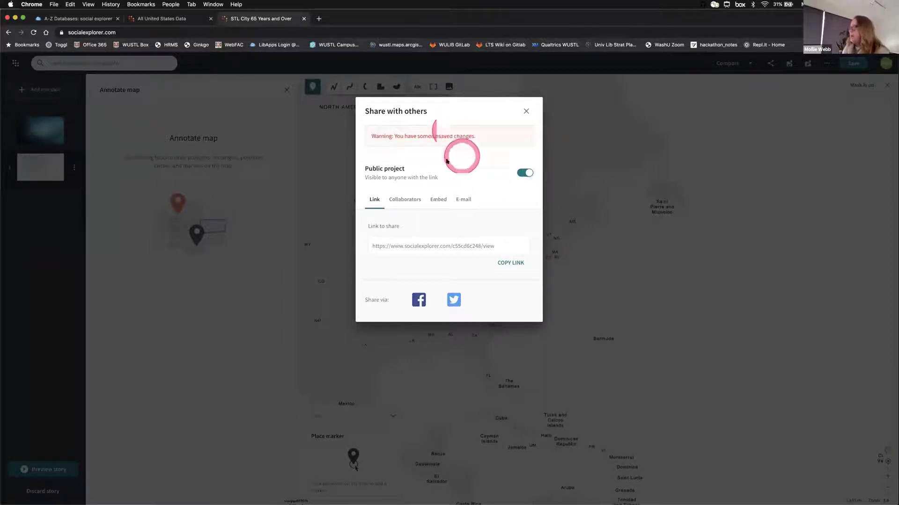
{"action": "left_click", "coordinate": [473, 157]}
{"action": "left_click", "coordinate": [416, 135]}
{"action": "left_click", "coordinate": [405, 203]}
{"action": "left_click", "coordinate": [396, 197]}
{"action": "left_click", "coordinate": [480, 268]}
{"action": "left_click", "coordinate": [482, 245]}
{"action": "left_click", "coordinate": [397, 185]}
- Examine the options for inviting collaborators by e-mail address and close the sharing dialog
{"action": "left_click", "coordinate": [404, 199]}
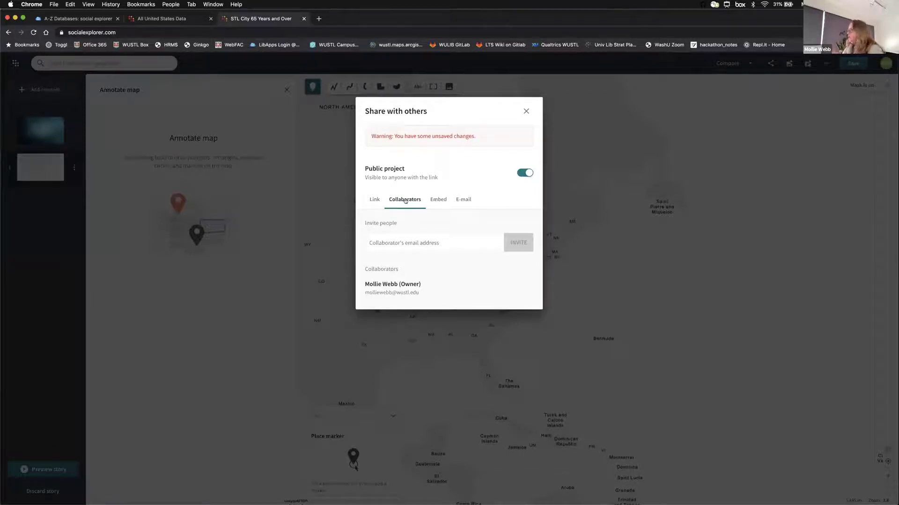
{"action": "left_click_drag", "start_coordinate": [412, 256], "coordinate": [454, 245]}
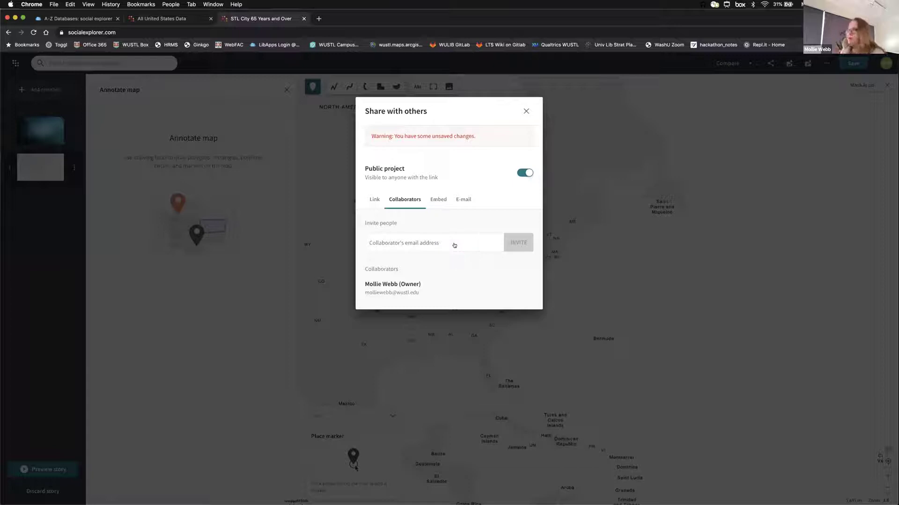
{"action": "left_click", "coordinate": [526, 111]}
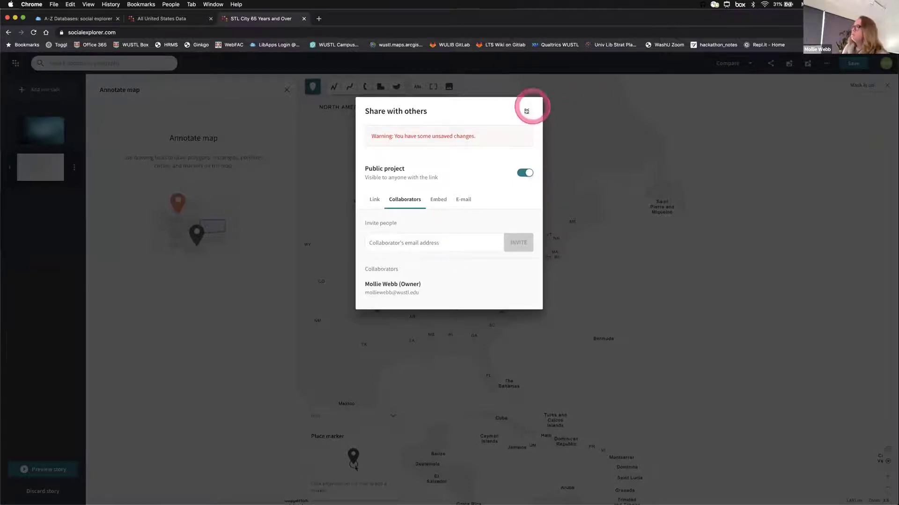
{"action": "left_click", "coordinate": [67, 107]}
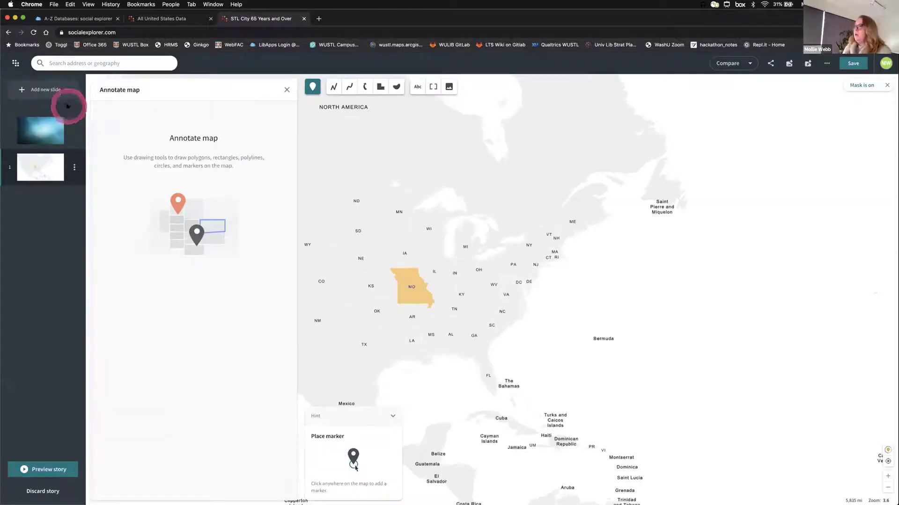
{"action": "mouse_move", "coordinate": [68, 106]}
{"action": "left_mouse_down"}
{"action": "mouse_move", "coordinate": [36, 99]}
{"action": "mouse_move", "coordinate": [469, 337]}
{"action": "mouse_move", "coordinate": [477, 299]}
{"action": "left_mouse_up"}
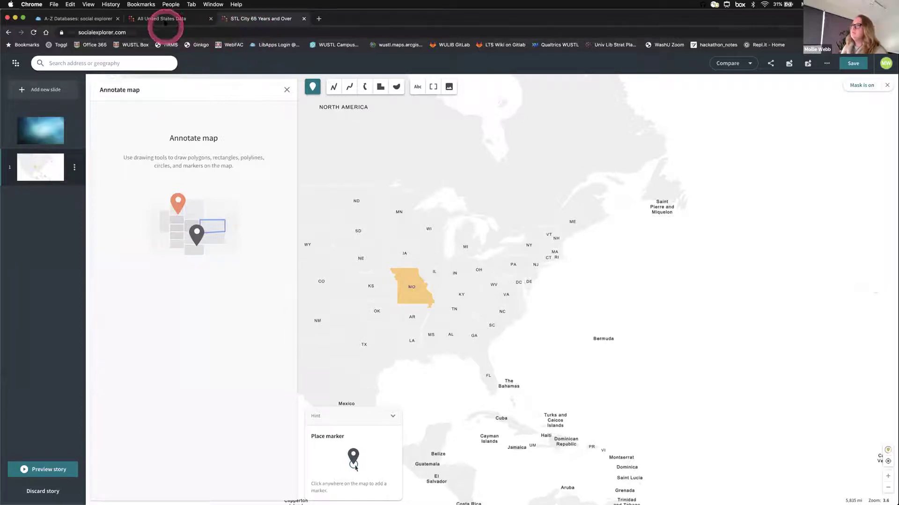
- From the St. Louis population map, go to the Social Explorer start page and open the Geodata library
{"action": "left_click", "coordinate": [166, 19]}
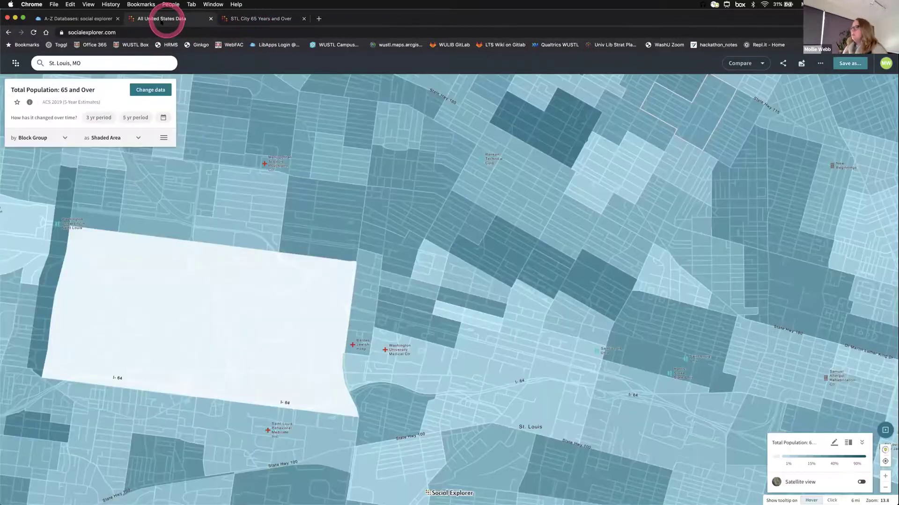
{"action": "left_click", "coordinate": [17, 65]}
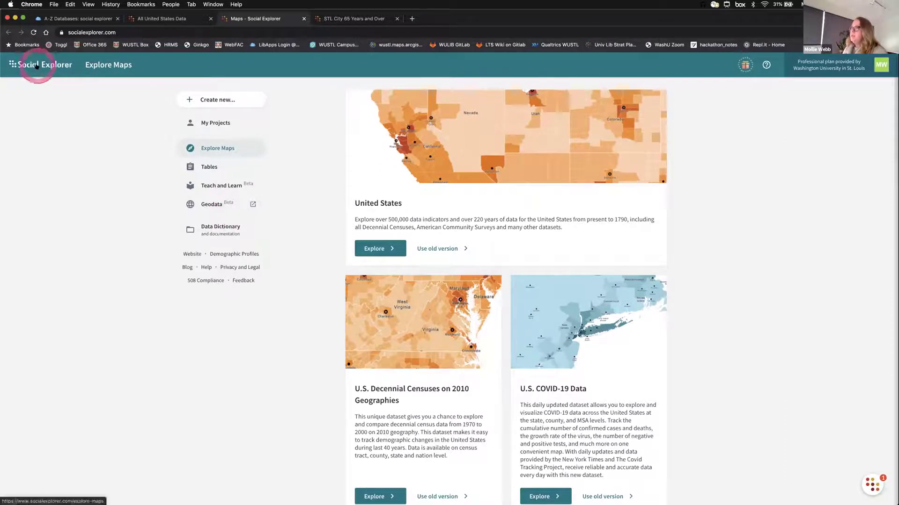
{"action": "left_click", "coordinate": [206, 204]}
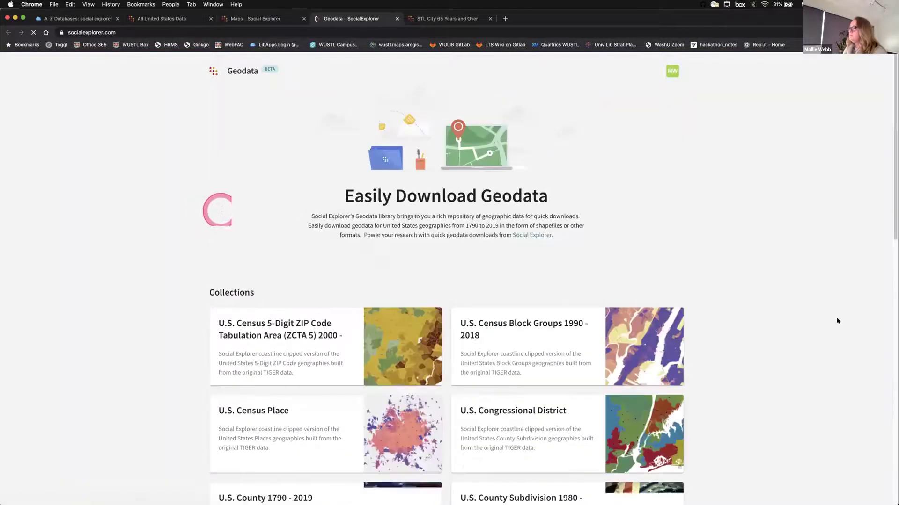
- Browse the Geodata library's collections of downloadable U.S. geographies, from ZIP code areas and block groups to school districts
{"action": "scroll", "coordinate": [746, 327], "scroll_direction": "down", "scroll_amount": 5}
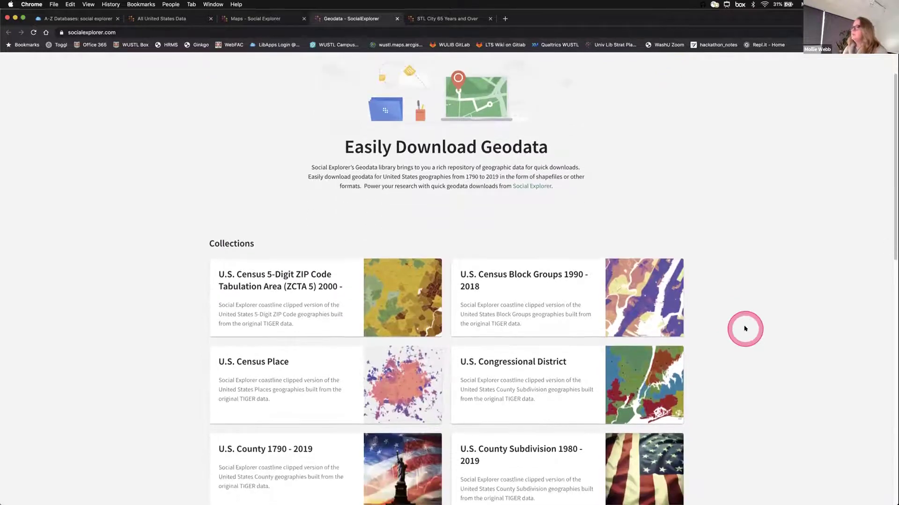
{"action": "scroll", "coordinate": [745, 329], "scroll_direction": "down", "scroll_amount": 1}
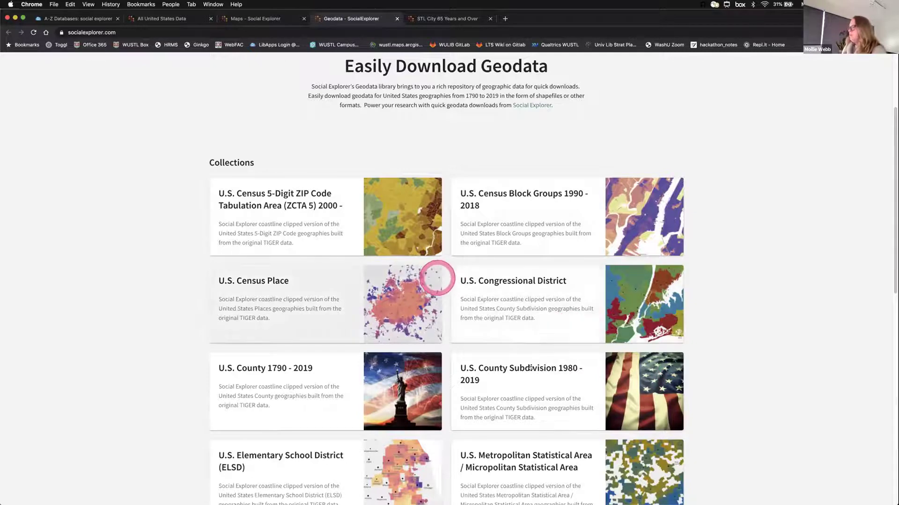
{"action": "scroll", "coordinate": [531, 362], "scroll_direction": "down", "scroll_amount": 1}
{"action": "scroll", "coordinate": [532, 361], "scroll_direction": "down", "scroll_amount": 2}
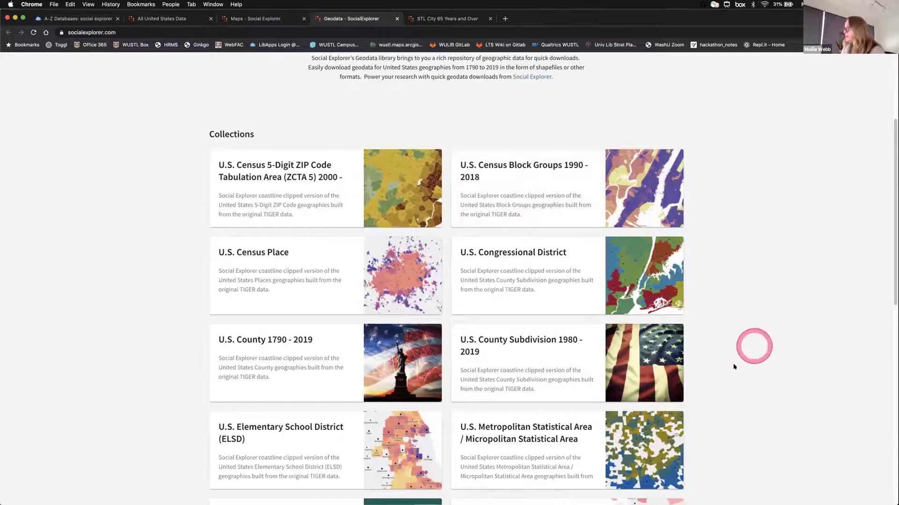
{"action": "scroll", "coordinate": [732, 370], "scroll_direction": "down", "scroll_amount": 1}
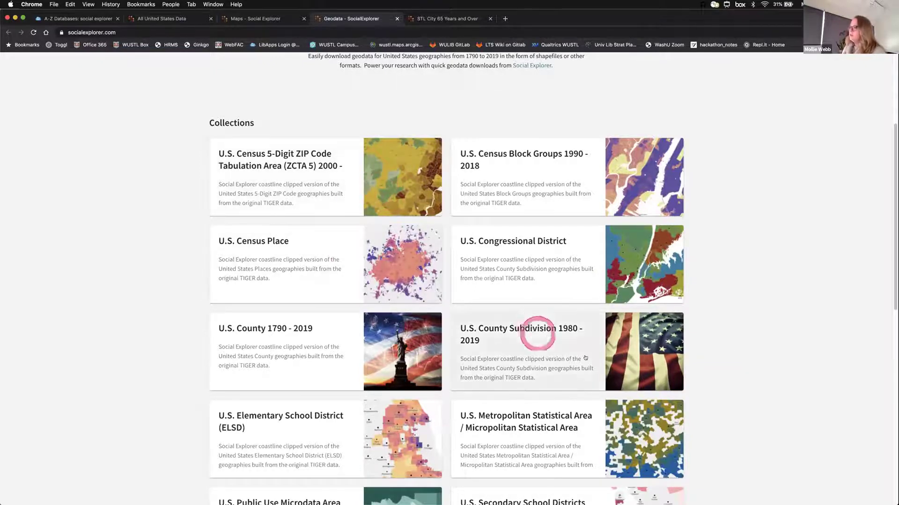
{"action": "scroll", "coordinate": [793, 361], "scroll_direction": "down", "scroll_amount": 1}
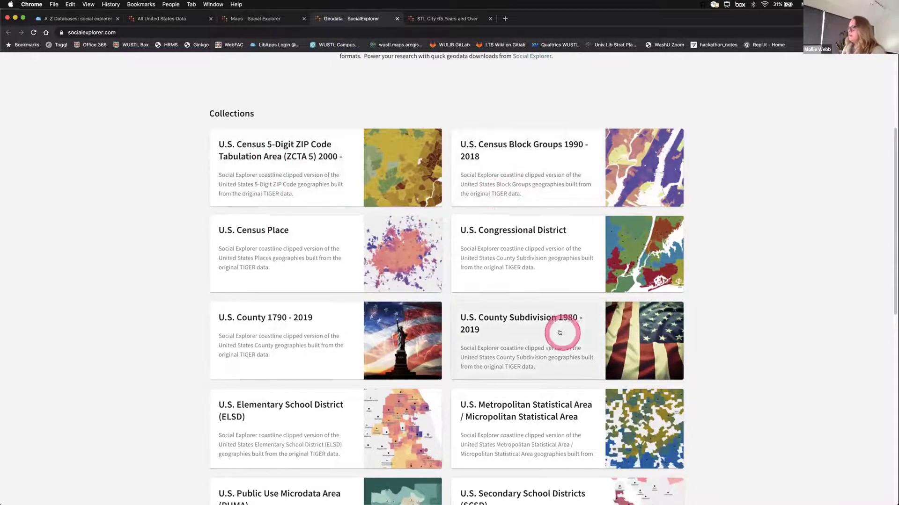
{"action": "scroll", "coordinate": [560, 331], "scroll_direction": "down", "scroll_amount": 1}
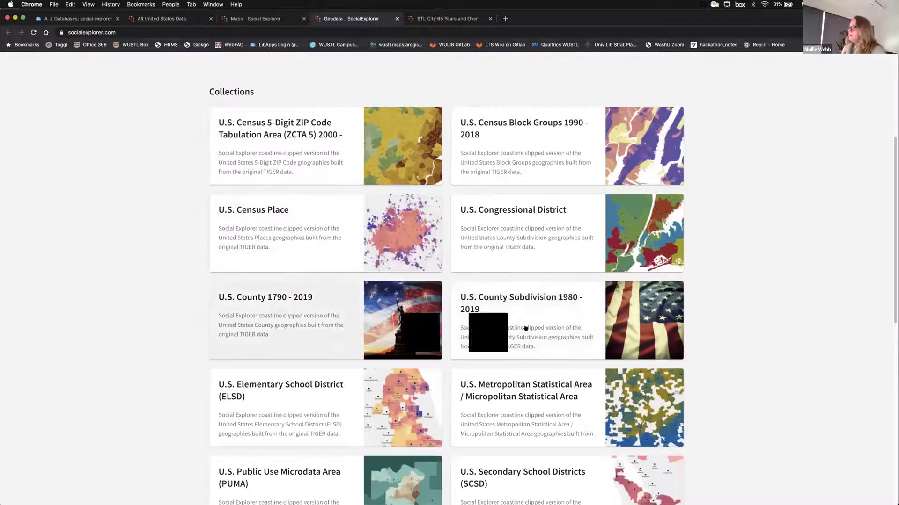
{"action": "scroll", "coordinate": [788, 443], "scroll_direction": "down", "scroll_amount": 5}
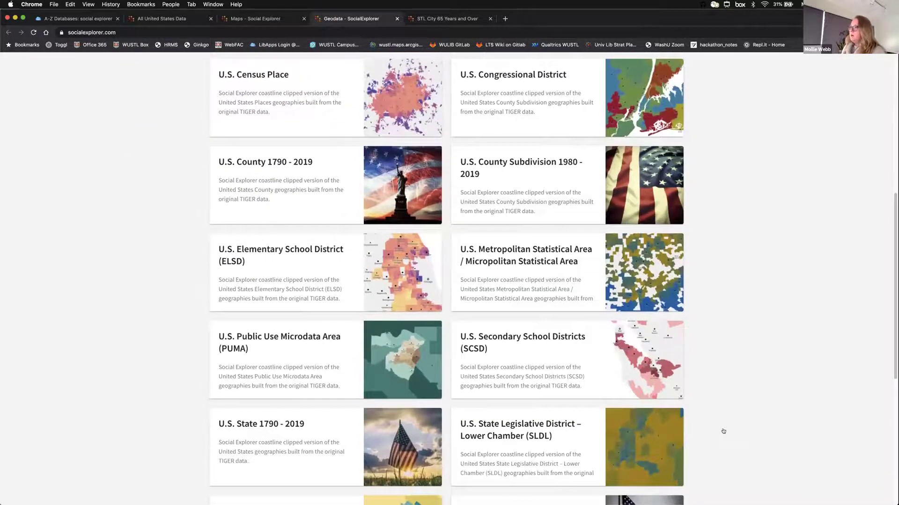
{"action": "left_click", "coordinate": [337, 367]}
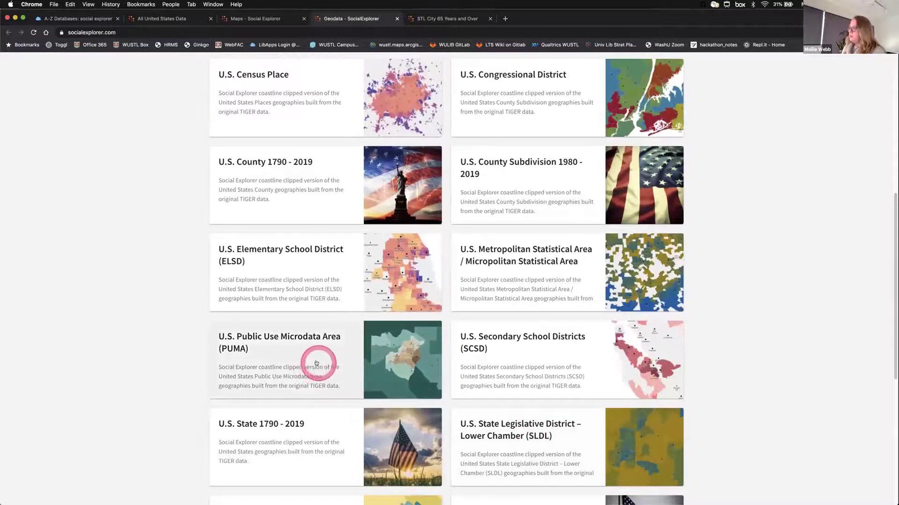
{"action": "scroll", "coordinate": [849, 431], "scroll_direction": "down", "scroll_amount": 4}
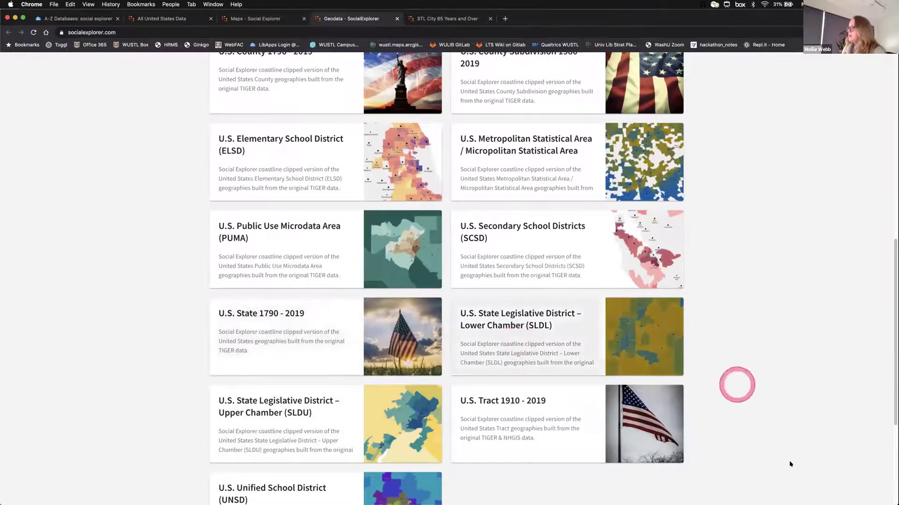
{"action": "scroll", "coordinate": [745, 461], "scroll_direction": "down", "scroll_amount": 3}
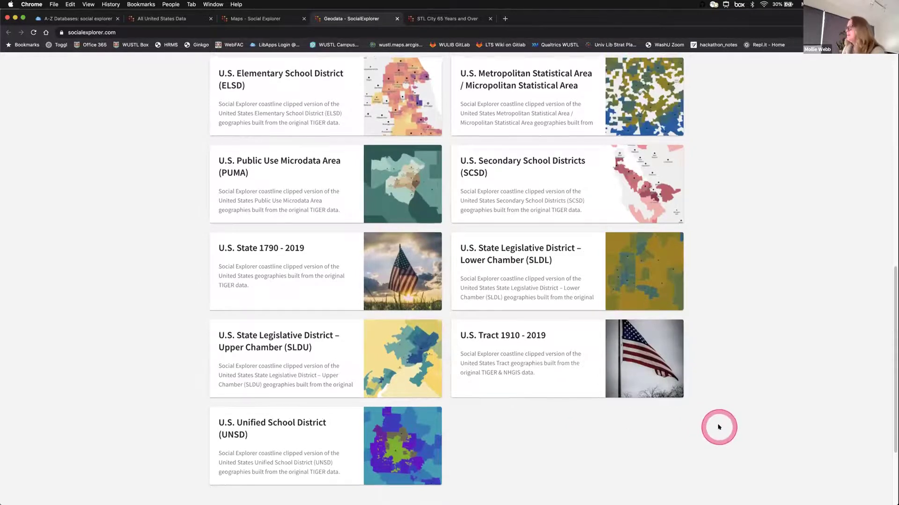
{"action": "scroll", "coordinate": [763, 424], "scroll_direction": "up", "scroll_amount": 6}
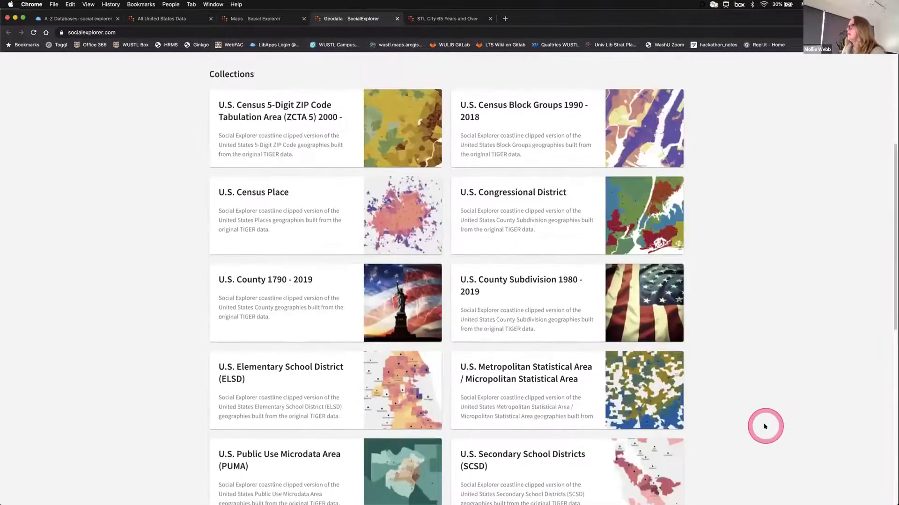
- Open the U.S. Census Block Groups 1990 - 2018 collection and browse its yearly coast-clipped datasets
{"action": "scroll", "coordinate": [766, 425], "scroll_direction": "up", "scroll_amount": 5}
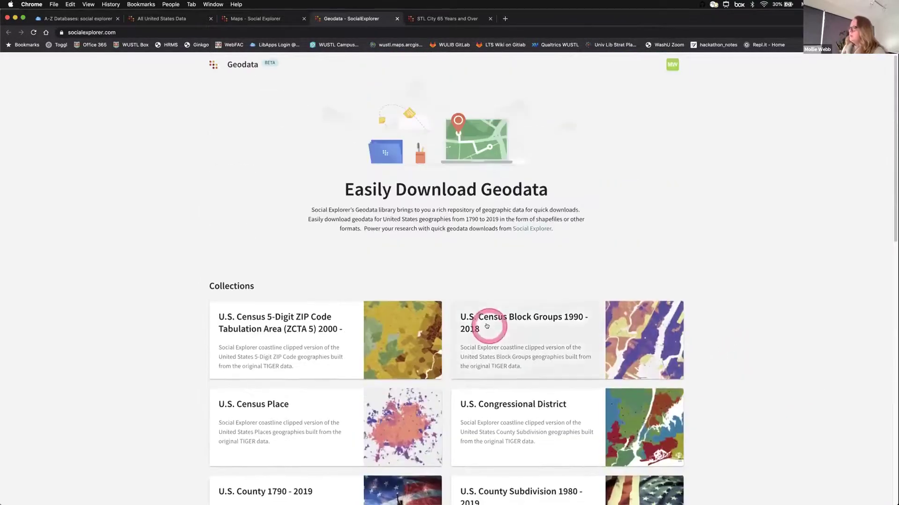
{"action": "left_click", "coordinate": [498, 330]}
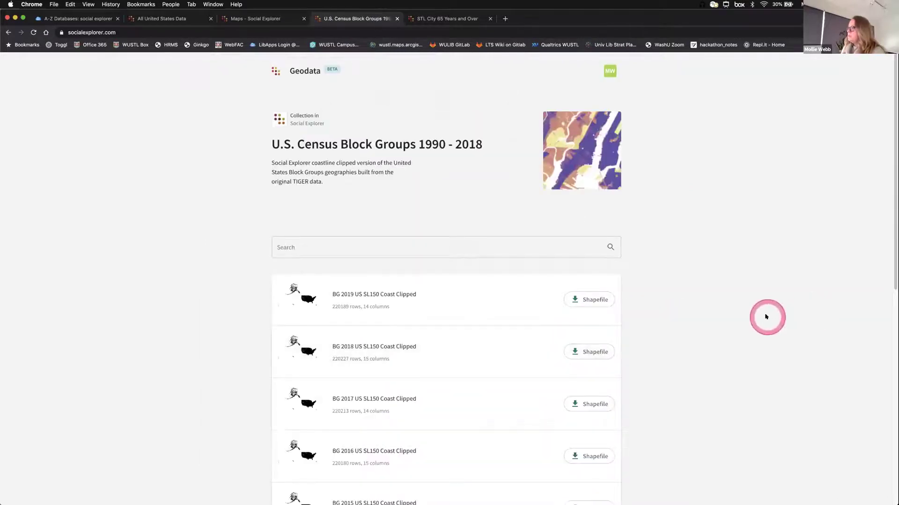
{"action": "scroll", "coordinate": [768, 317], "scroll_direction": "down", "scroll_amount": 2}
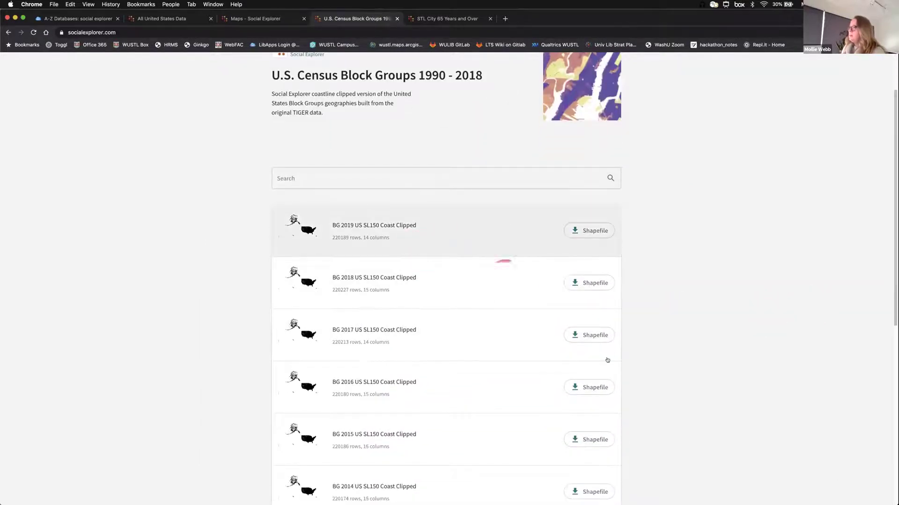
{"action": "scroll", "coordinate": [609, 356], "scroll_direction": "down", "scroll_amount": 2}
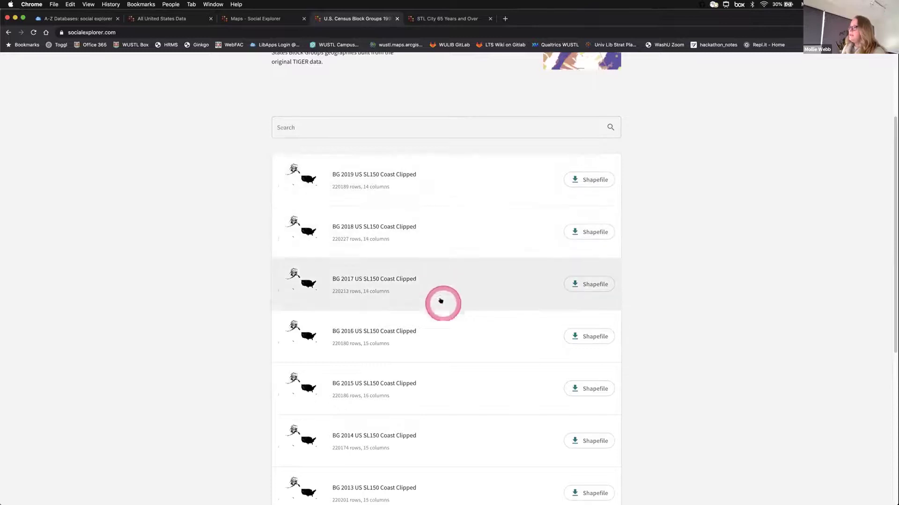
{"action": "scroll", "coordinate": [444, 375], "scroll_direction": "down", "scroll_amount": 2}
{"action": "scroll", "coordinate": [443, 412], "scroll_direction": "down", "scroll_amount": 8}
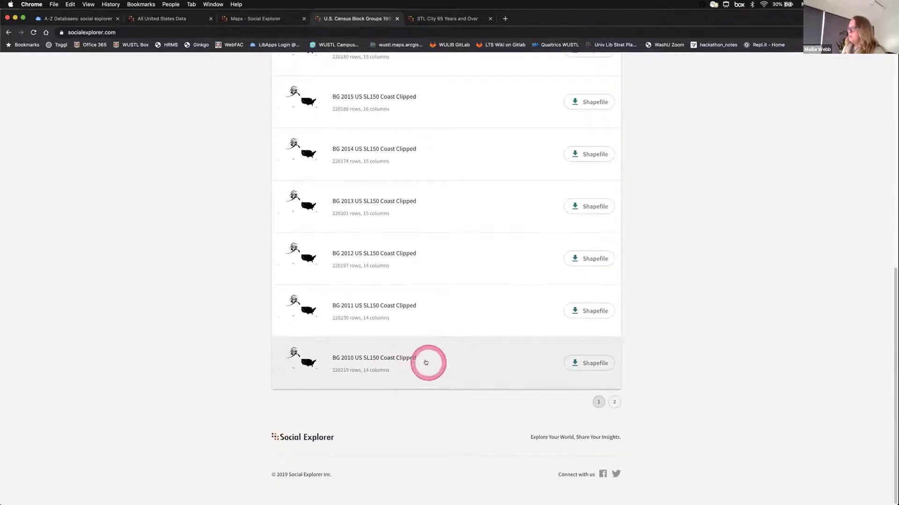
- Check the older block group datasets on the collection's second page and return to the first page
{"action": "left_click", "coordinate": [614, 402]}
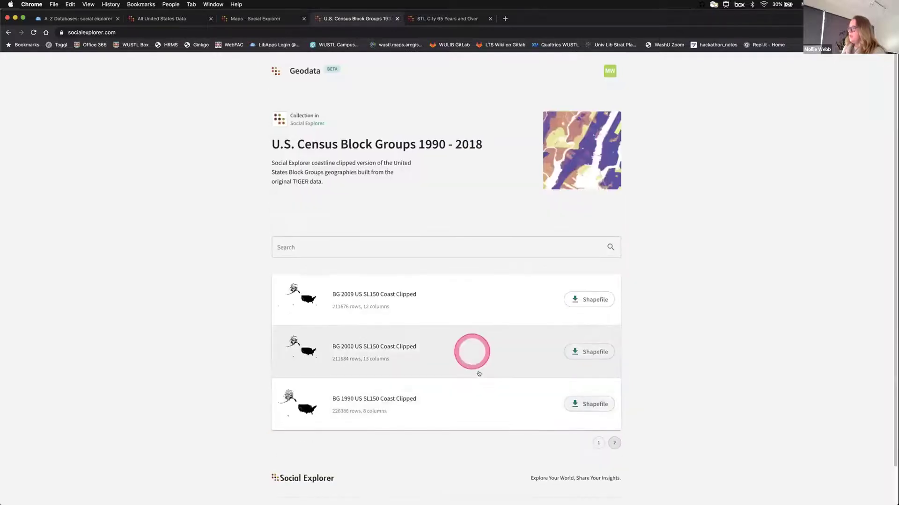
{"action": "scroll", "coordinate": [412, 369], "scroll_direction": "down", "scroll_amount": 1}
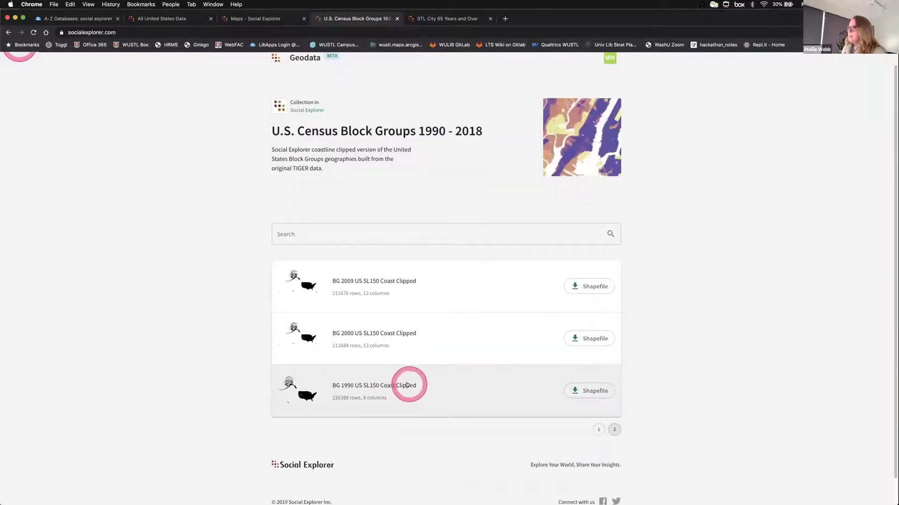
{"action": "left_click", "coordinate": [598, 429]}
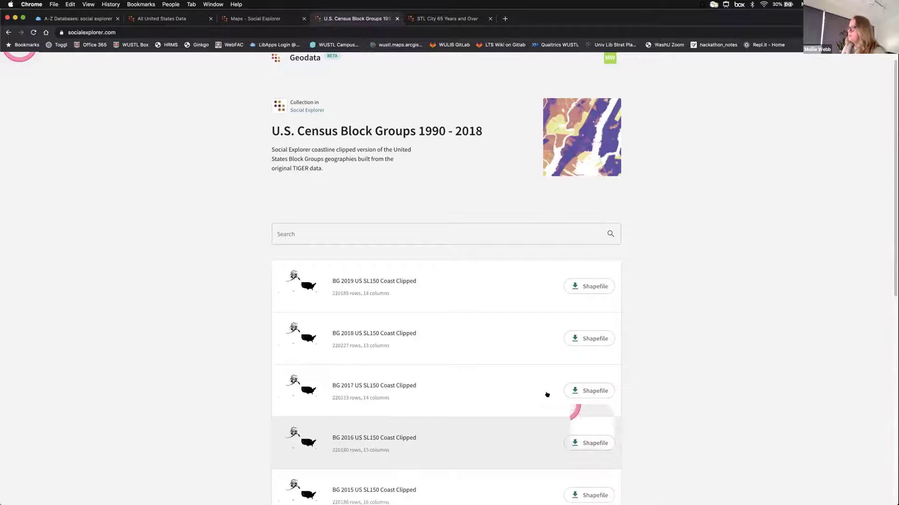
{"action": "scroll", "coordinate": [546, 394], "scroll_direction": "up", "scroll_amount": 1}
- Examine the BG 2019 US SL150 Coast Clipped dataset's entry and its shapefile download option
{"action": "left_click", "coordinate": [397, 305]}
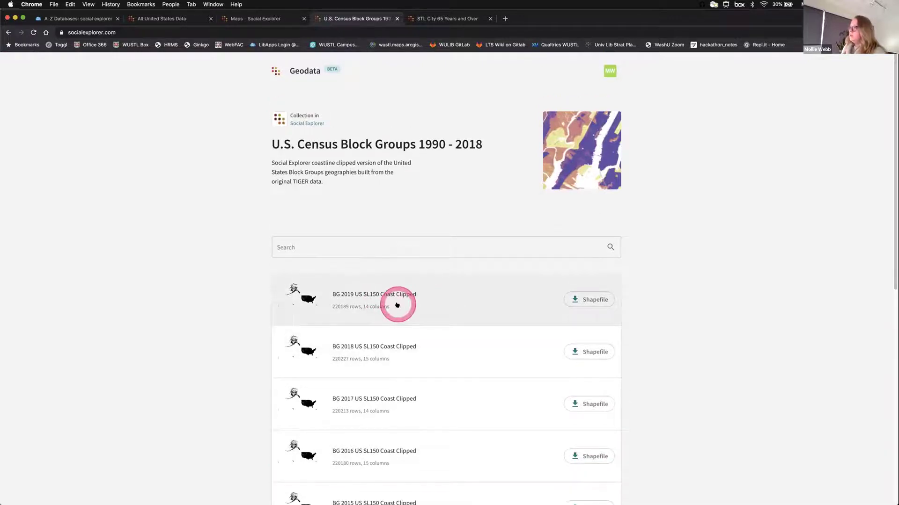
{"action": "left_click", "coordinate": [410, 301]}
{"action": "left_click", "coordinate": [588, 331]}
{"action": "left_click", "coordinate": [586, 300]}
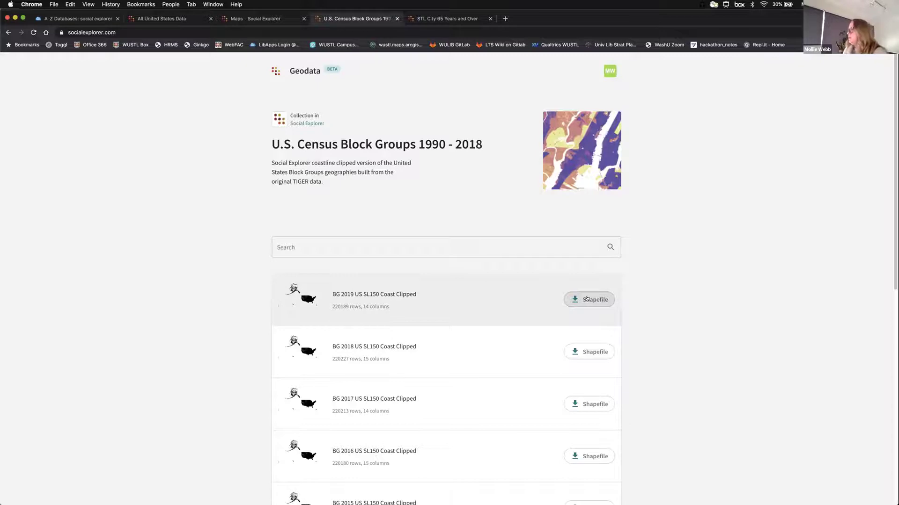
{"action": "left_click_drag", "start_coordinate": [412, 306], "coordinate": [344, 301]}
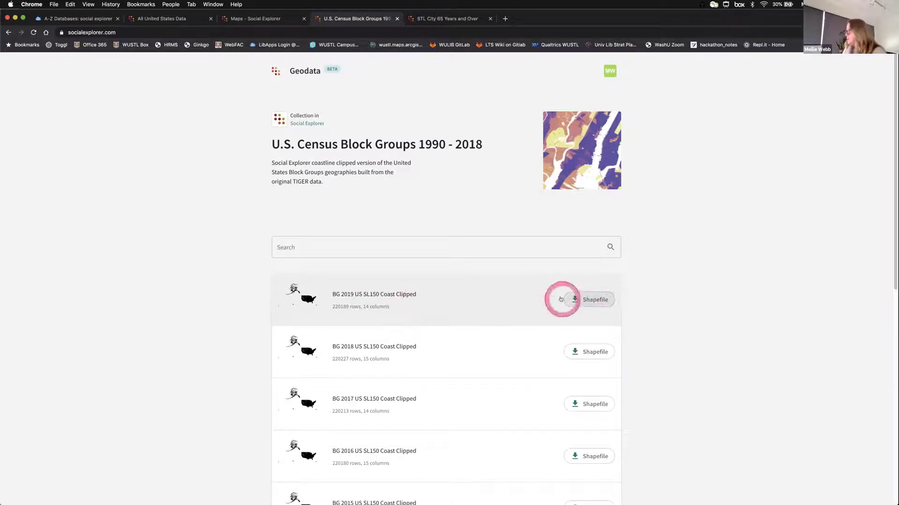
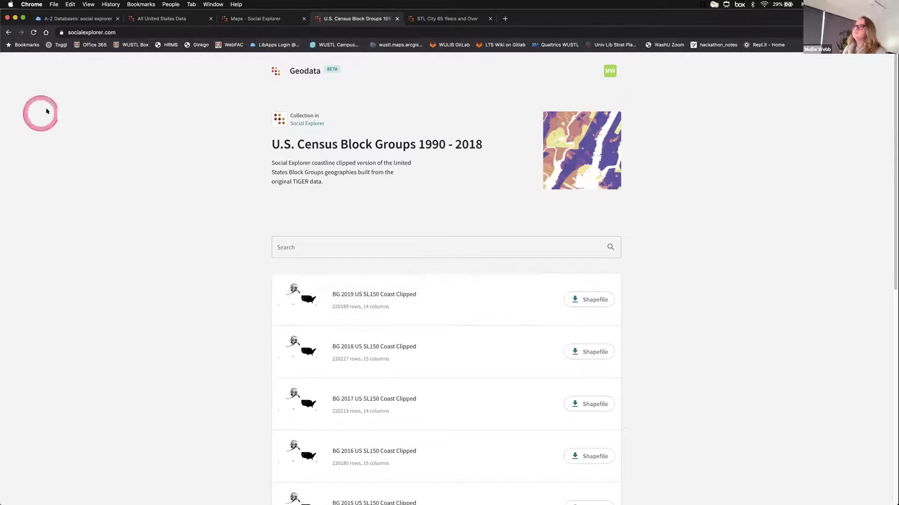
- Return from the block groups collection to the Geodata library's collections overview
{"action": "left_click", "coordinate": [276, 72]}
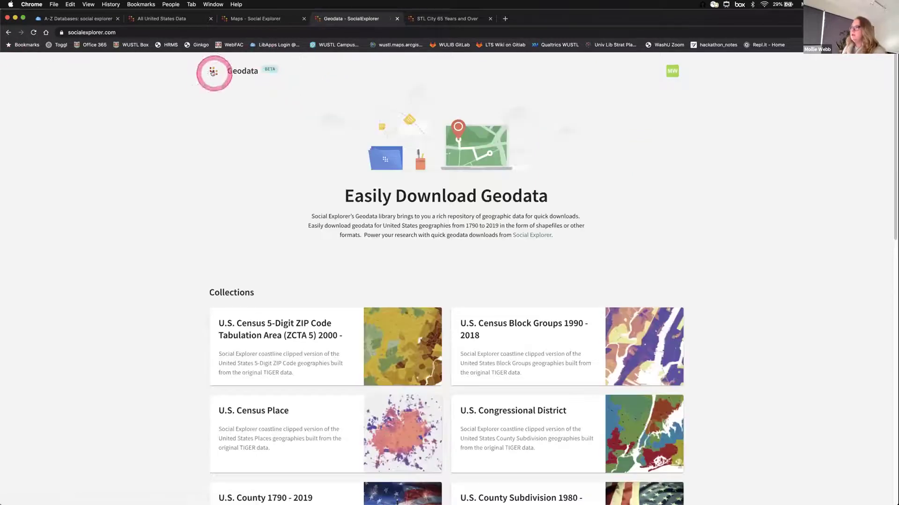
{"action": "left_click", "coordinate": [9, 32]}
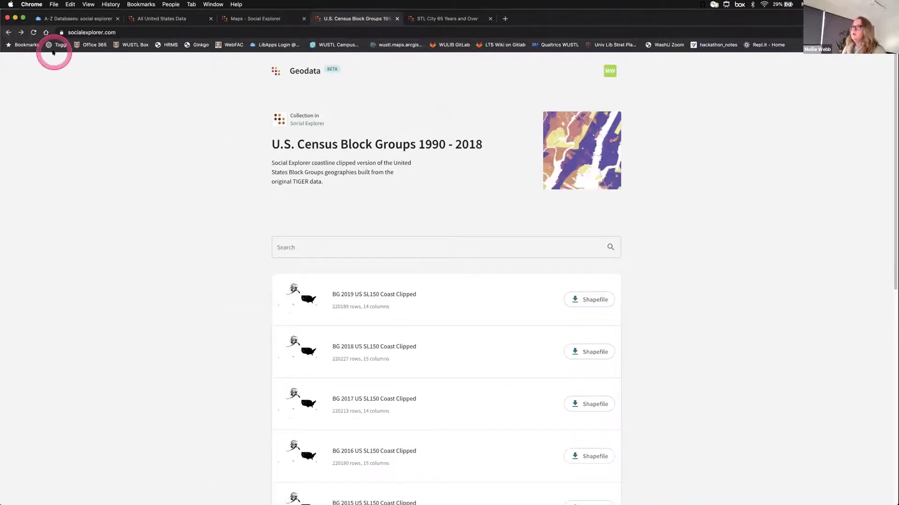
{"action": "left_click", "coordinate": [9, 33]}
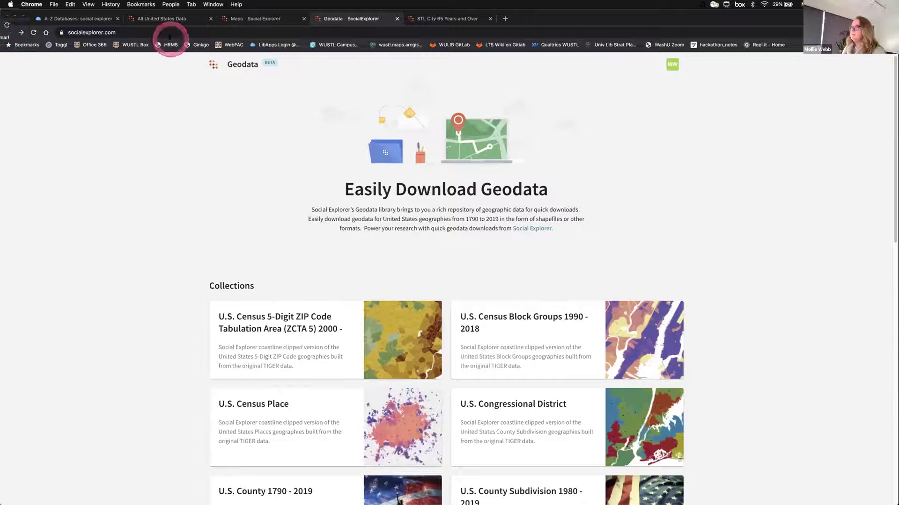
- Switch to the Explore Maps page and go from there to the Tables section
{"action": "left_click", "coordinate": [241, 19]}
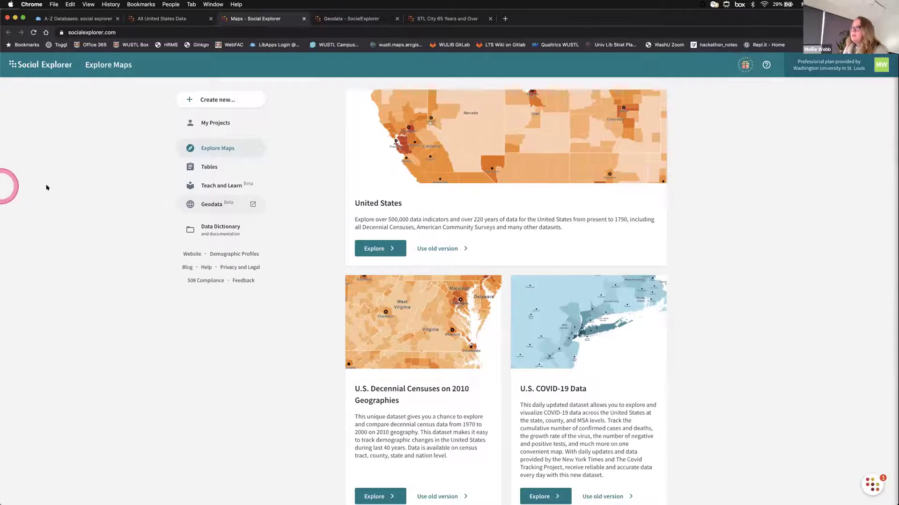
{"action": "left_click", "coordinate": [211, 166]}
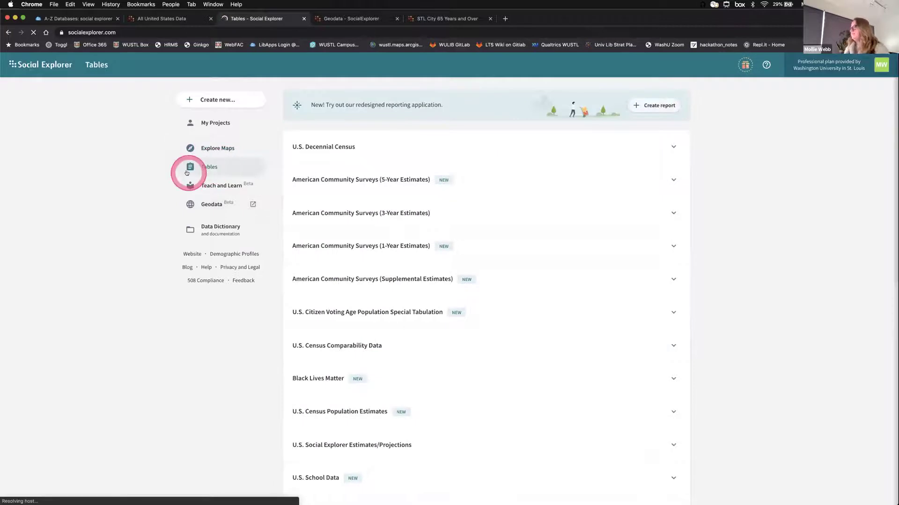
{"action": "left_click", "coordinate": [191, 169]}
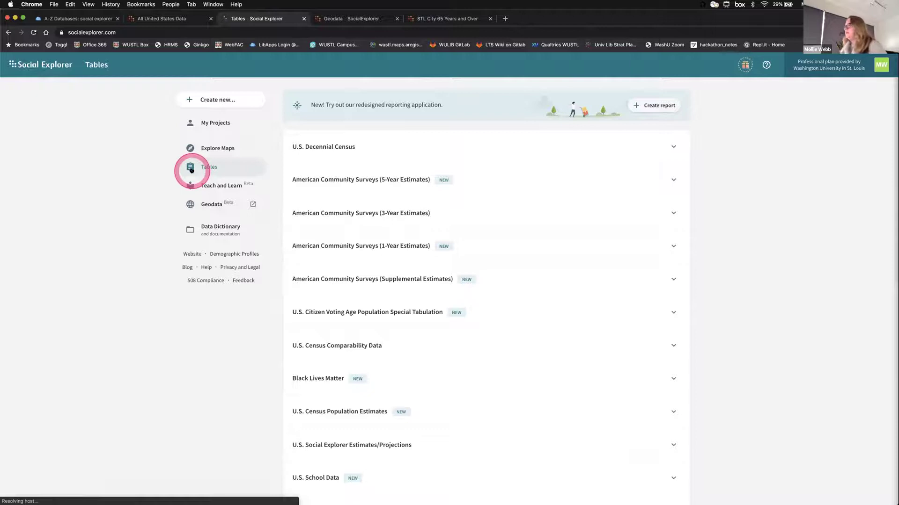
{"action": "left_click_drag", "start_coordinate": [191, 170], "coordinate": [214, 163]}
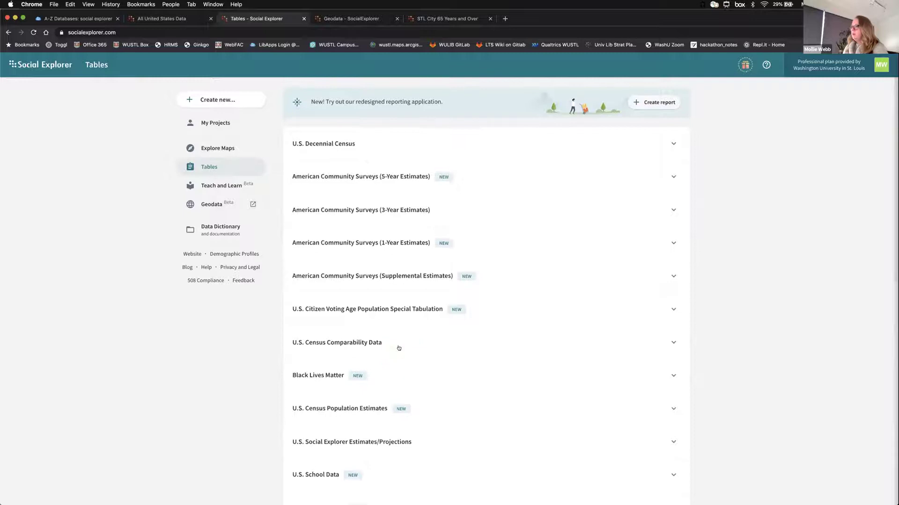
- Browse the Tables section's data categories, from the American Community Surveys to U.S. crime, health and international census data
{"action": "scroll", "coordinate": [398, 348], "scroll_direction": "down", "scroll_amount": 1}
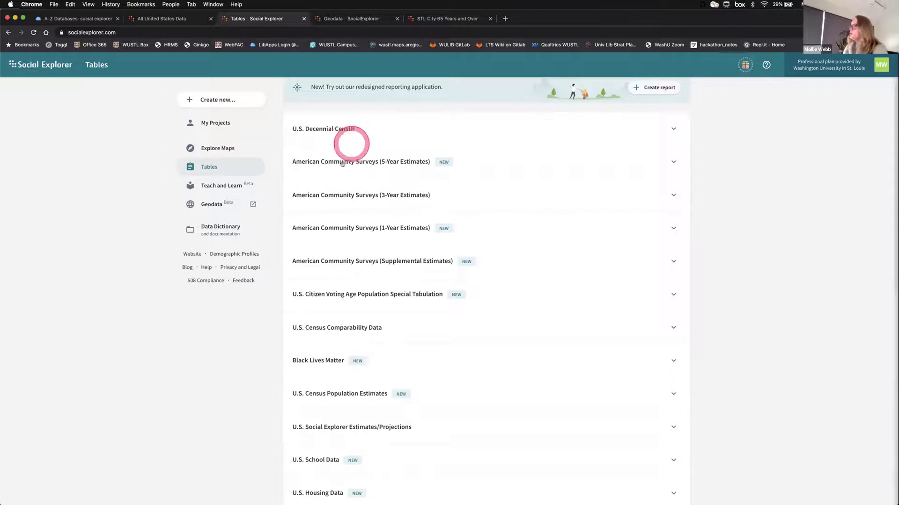
{"action": "right_click", "coordinate": [352, 253]}
{"action": "left_click", "coordinate": [358, 261]}
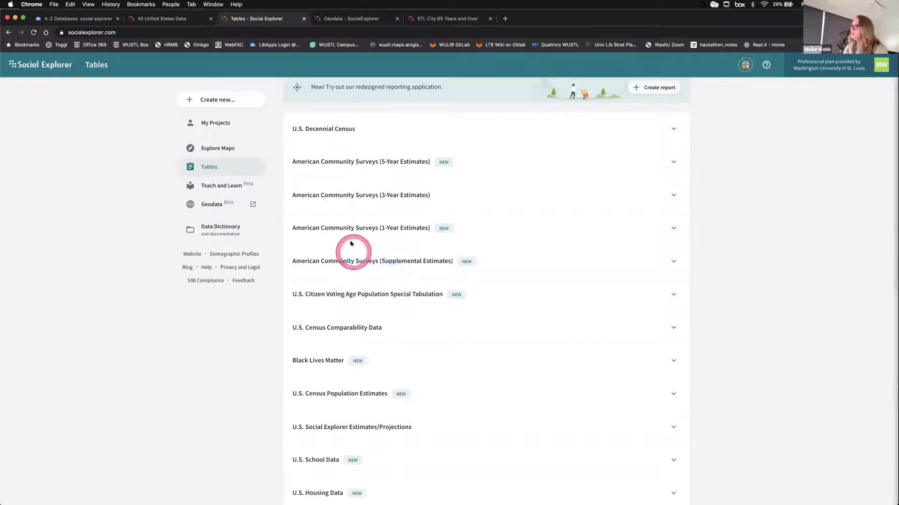
{"action": "scroll", "coordinate": [379, 248], "scroll_direction": "down", "scroll_amount": 3}
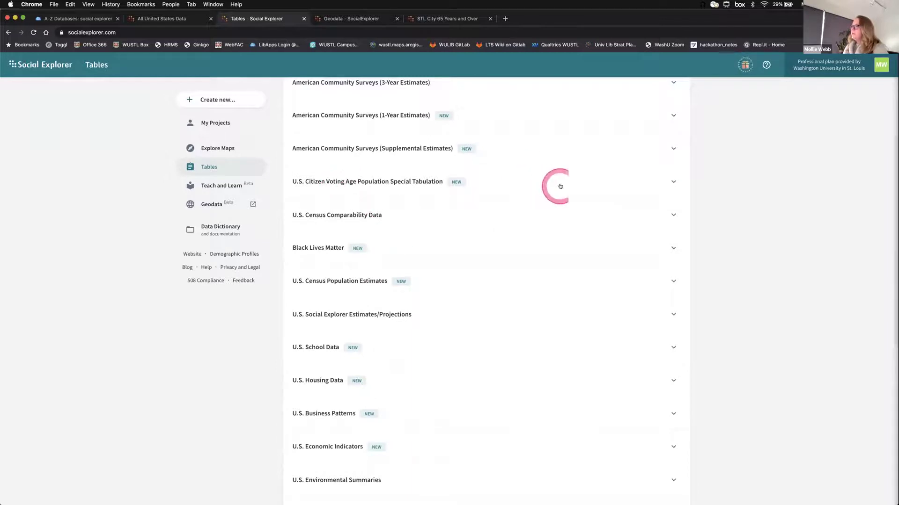
{"action": "scroll", "coordinate": [572, 257], "scroll_direction": "down", "scroll_amount": 1}
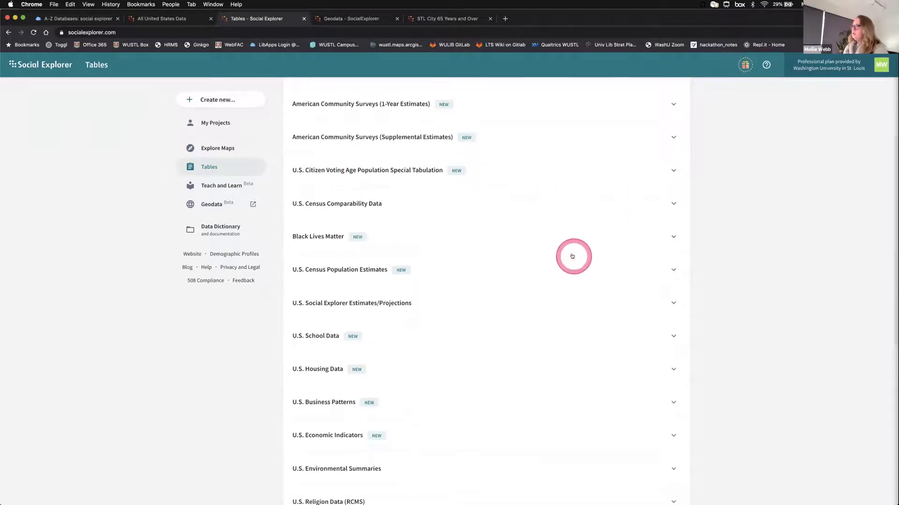
{"action": "scroll", "coordinate": [579, 256], "scroll_direction": "down", "scroll_amount": 1}
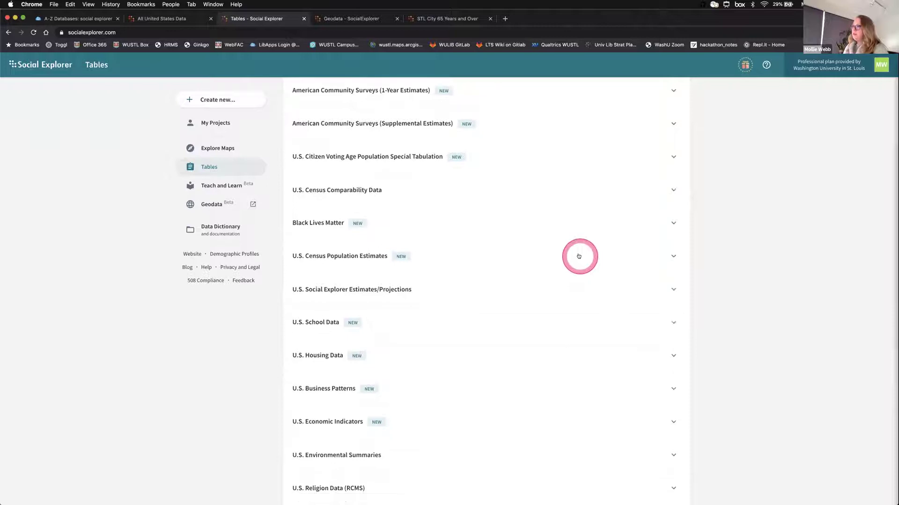
{"action": "scroll", "coordinate": [578, 256], "scroll_direction": "down", "scroll_amount": 3}
{"action": "scroll", "coordinate": [579, 256], "scroll_direction": "down", "scroll_amount": 12}
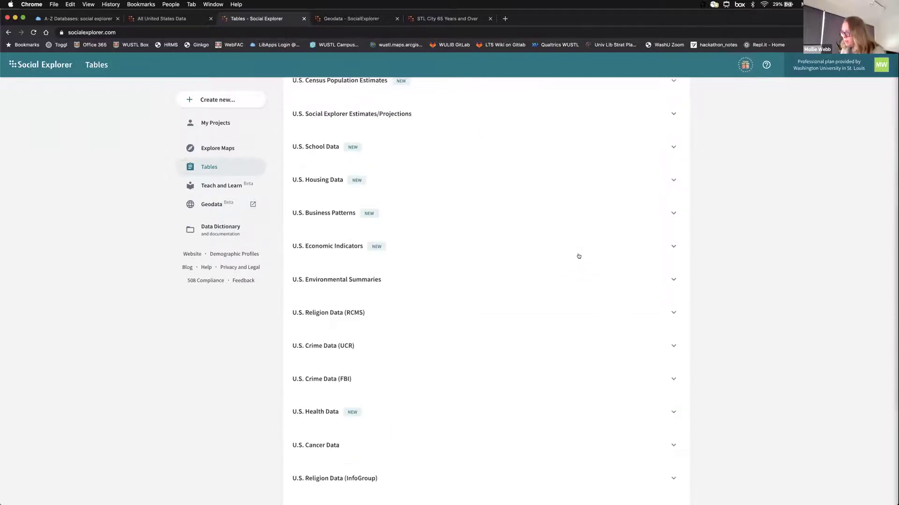
{"action": "left_click", "coordinate": [578, 257]}
{"action": "scroll", "coordinate": [579, 257], "scroll_direction": "up", "scroll_amount": 9}
{"action": "scroll", "coordinate": [578, 257], "scroll_direction": "up", "scroll_amount": 10}
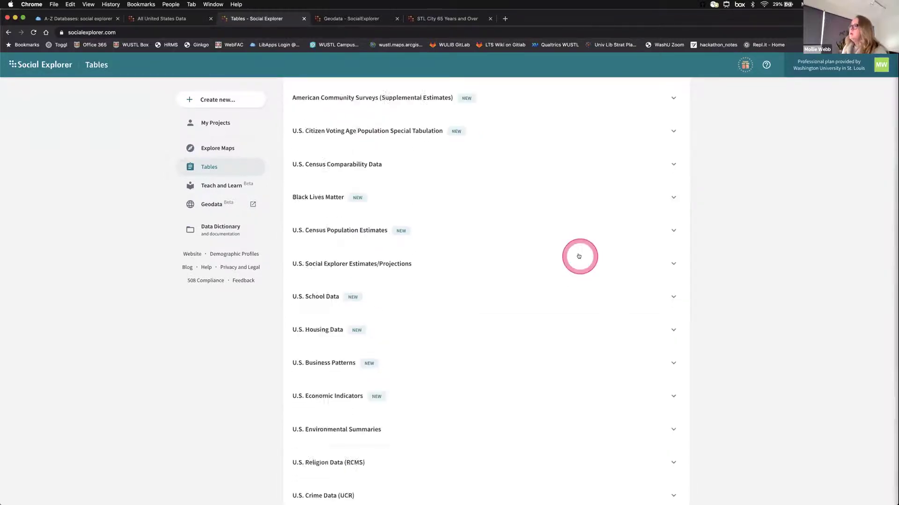
{"action": "scroll", "coordinate": [579, 257], "scroll_direction": "down", "scroll_amount": 9}
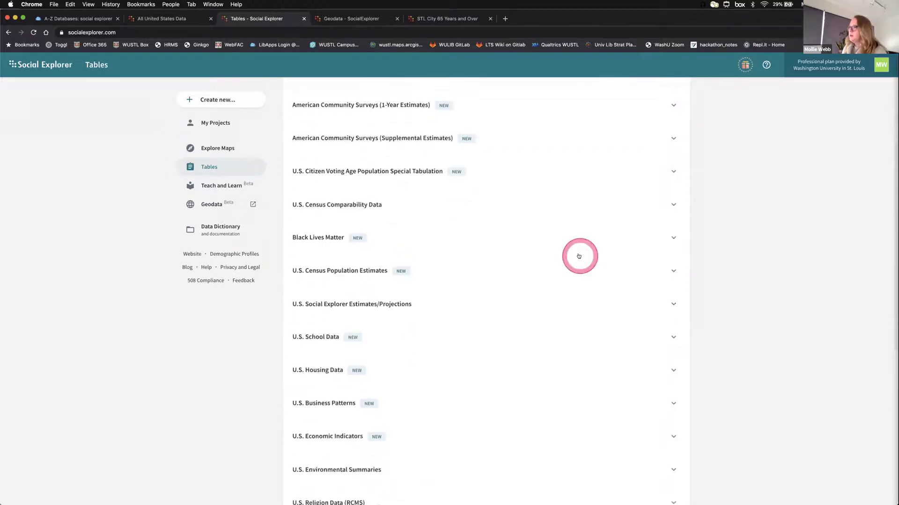
{"action": "scroll", "coordinate": [578, 256], "scroll_direction": "down", "scroll_amount": 10}
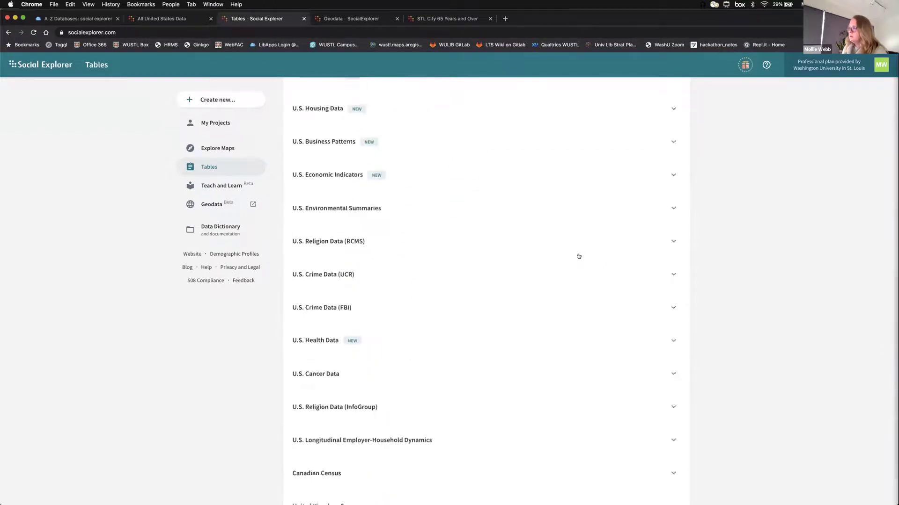
{"action": "scroll", "coordinate": [578, 256], "scroll_direction": "up", "scroll_amount": 2}
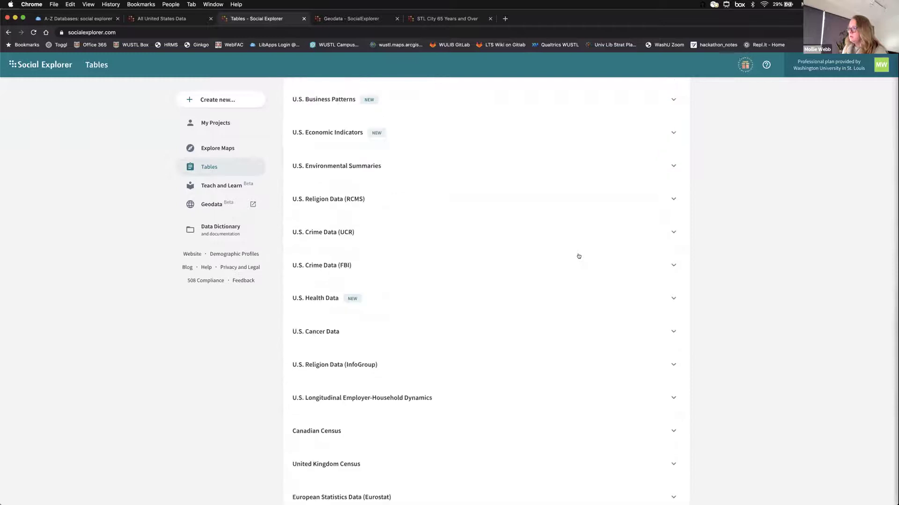
- Expand the U.S. Health Data category and examine the datasets available for reports
{"action": "left_click", "coordinate": [308, 303]}
{"action": "left_click", "coordinate": [309, 302]}
{"action": "left_click", "coordinate": [674, 300]}
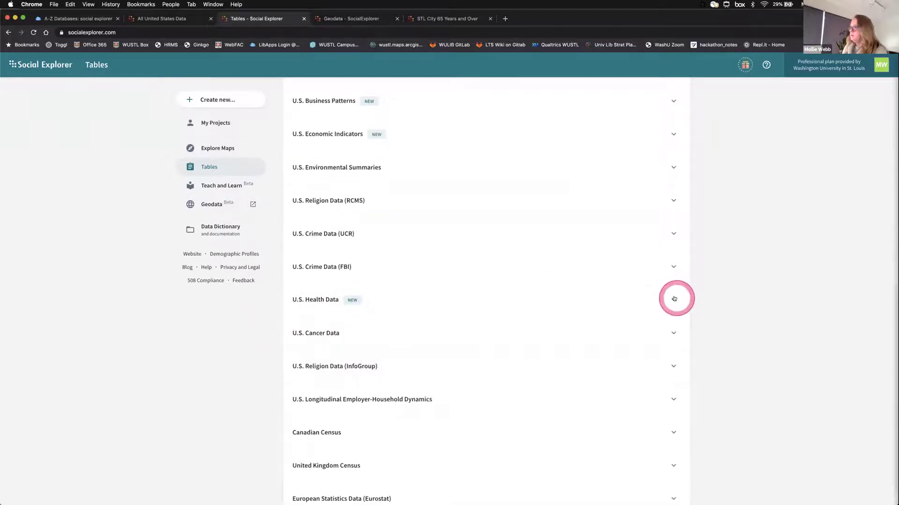
{"action": "left_click", "coordinate": [468, 379]}
{"action": "scroll", "coordinate": [468, 377], "scroll_direction": "down", "scroll_amount": 1}
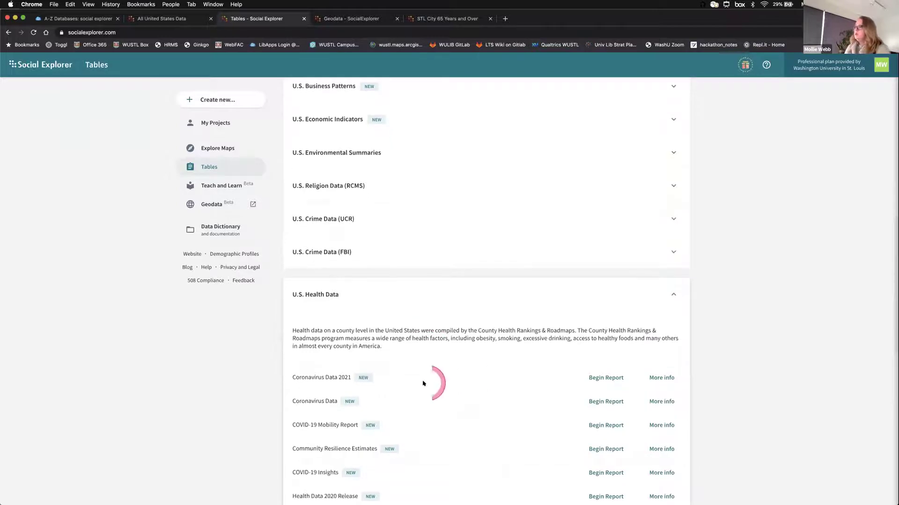
{"action": "scroll", "coordinate": [397, 370], "scroll_direction": "down", "scroll_amount": 1}
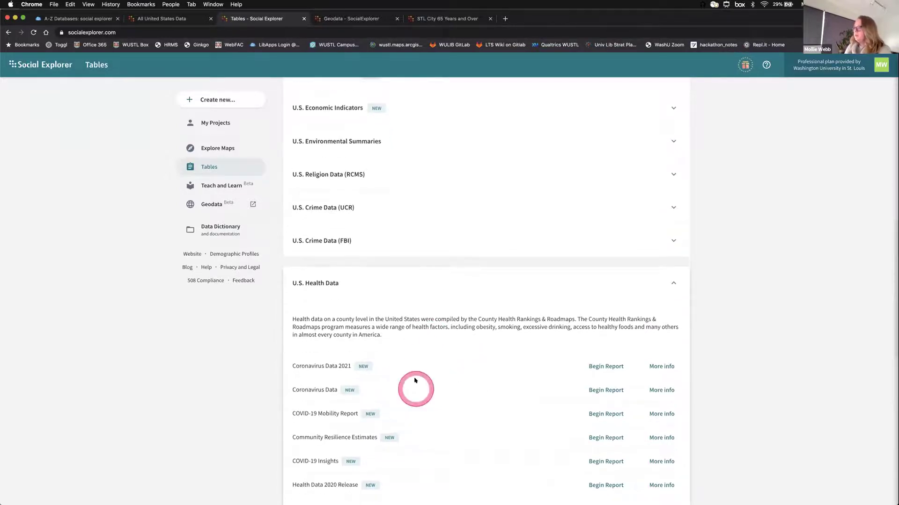
- Begin a report from the American Community Survey (ACS) 2015–2019 (5-Year Estimates) among the available survey tables
{"action": "scroll", "coordinate": [432, 435], "scroll_direction": "down", "scroll_amount": 1}
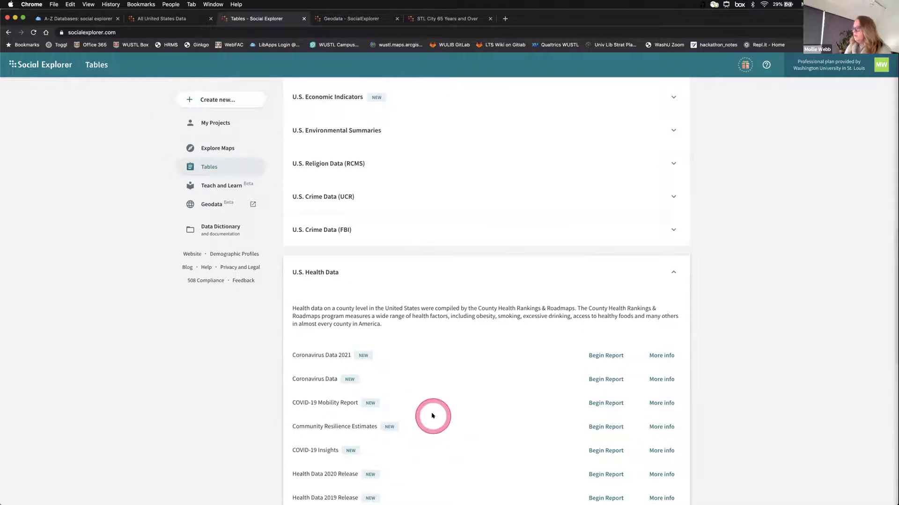
{"action": "scroll", "coordinate": [431, 417], "scroll_direction": "down", "scroll_amount": 1}
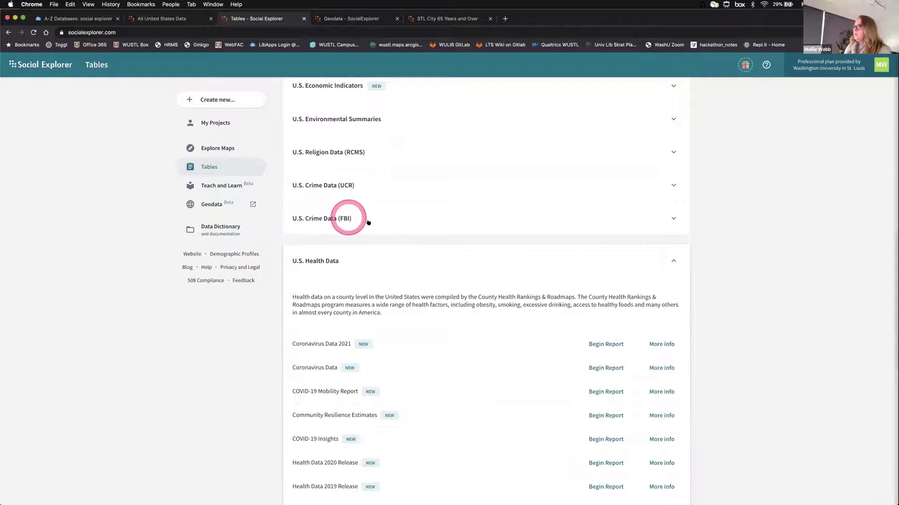
{"action": "scroll", "coordinate": [472, 264], "scroll_direction": "up", "scroll_amount": 3}
{"action": "scroll", "coordinate": [472, 266], "scroll_direction": "down", "scroll_amount": 3}
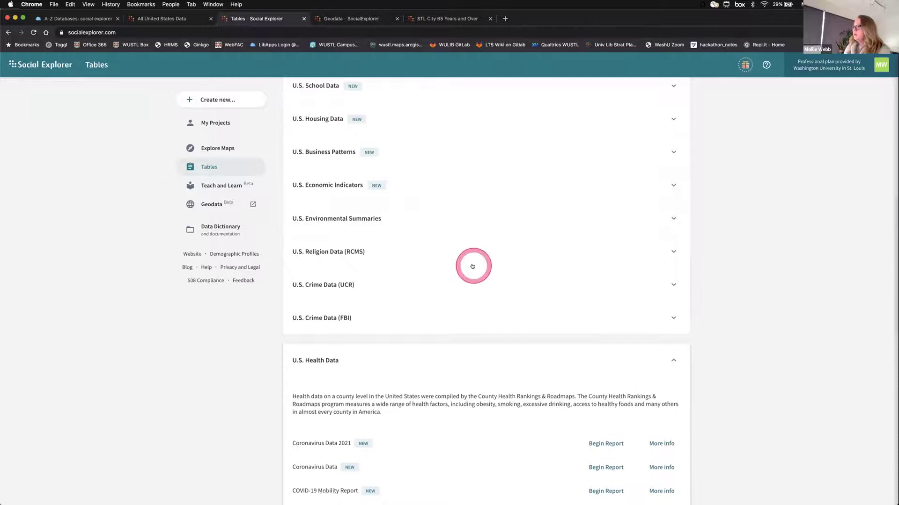
{"action": "scroll", "coordinate": [472, 266], "scroll_direction": "up", "scroll_amount": 12}
{"action": "scroll", "coordinate": [472, 266], "scroll_direction": "up", "scroll_amount": 1}
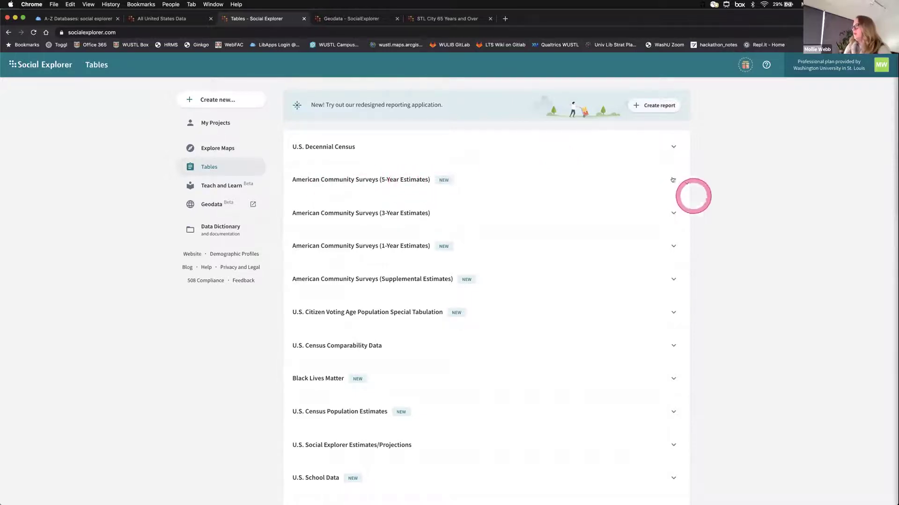
{"action": "left_click", "coordinate": [673, 180]}
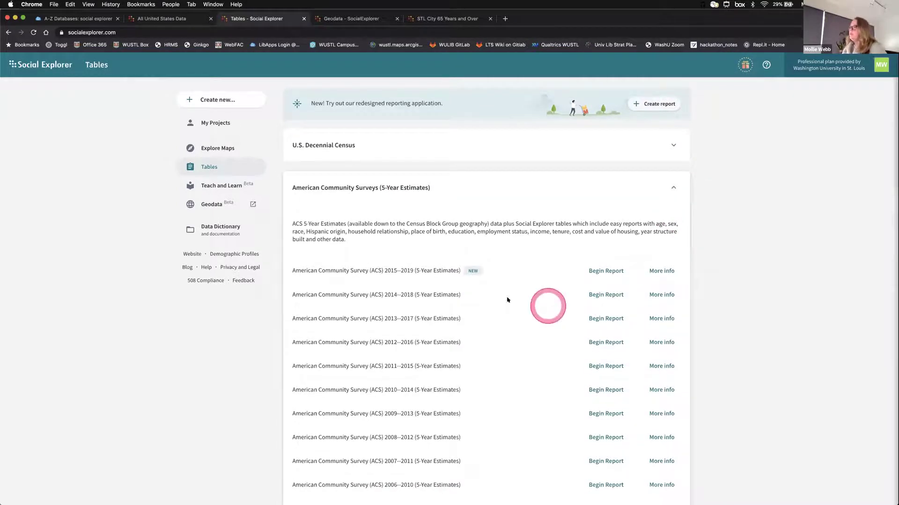
{"action": "scroll", "coordinate": [480, 322], "scroll_direction": "down", "scroll_amount": 2}
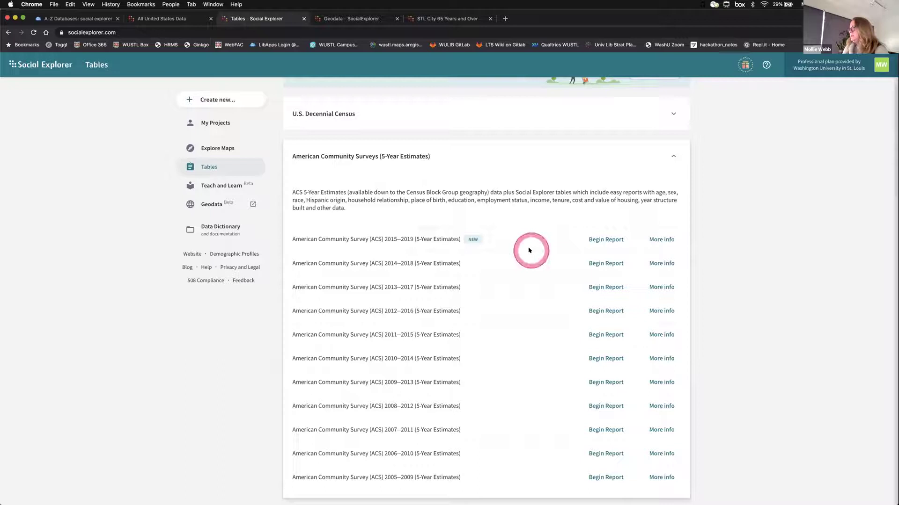
{"action": "left_click", "coordinate": [603, 240]}
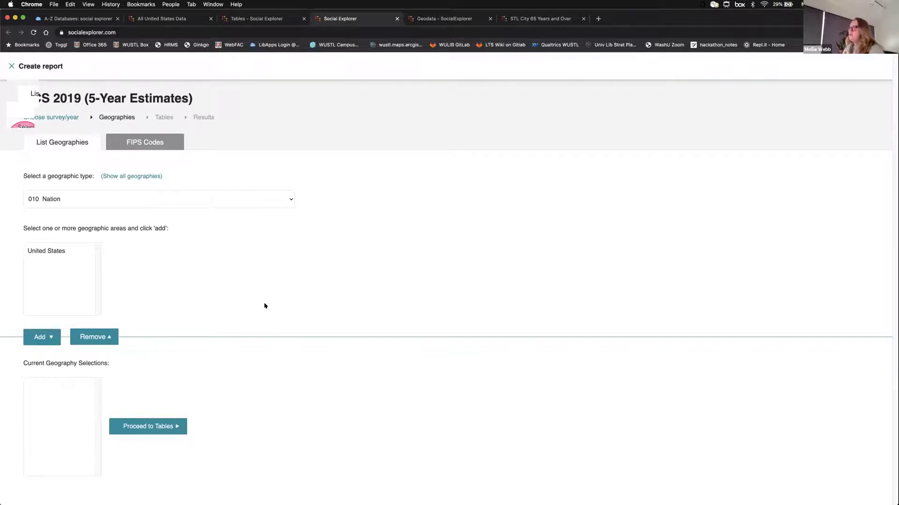
- Set the report's geographic type to 150 Block Group
{"action": "left_click", "coordinate": [264, 305]}
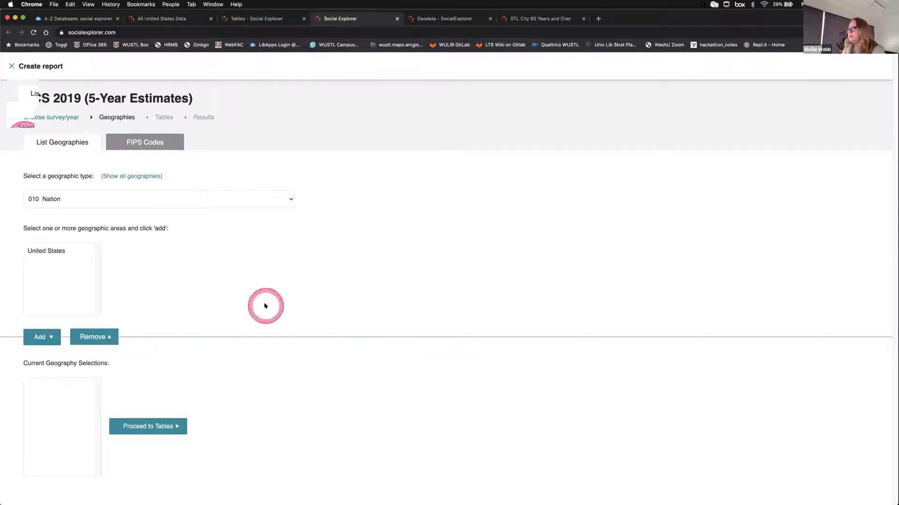
{"action": "left_click", "coordinate": [290, 198]}
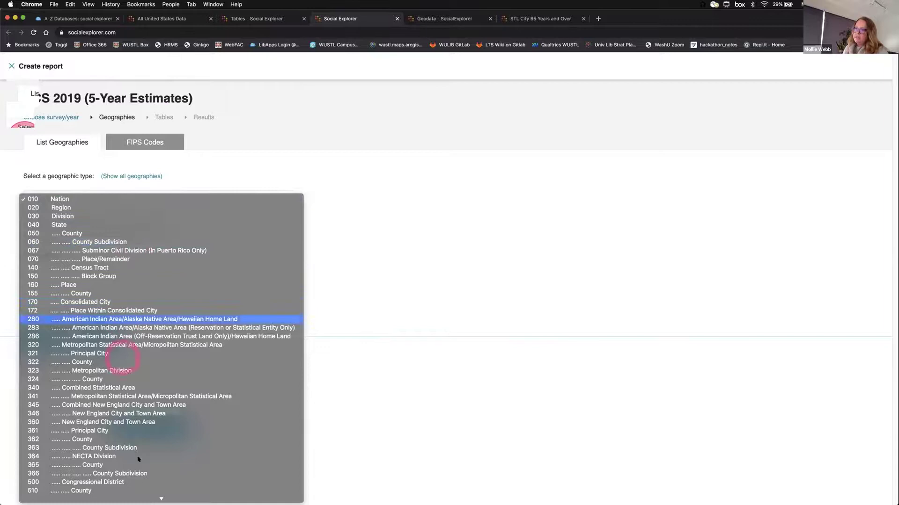
{"action": "scroll", "coordinate": [136, 468], "scroll_direction": "down", "scroll_amount": 1}
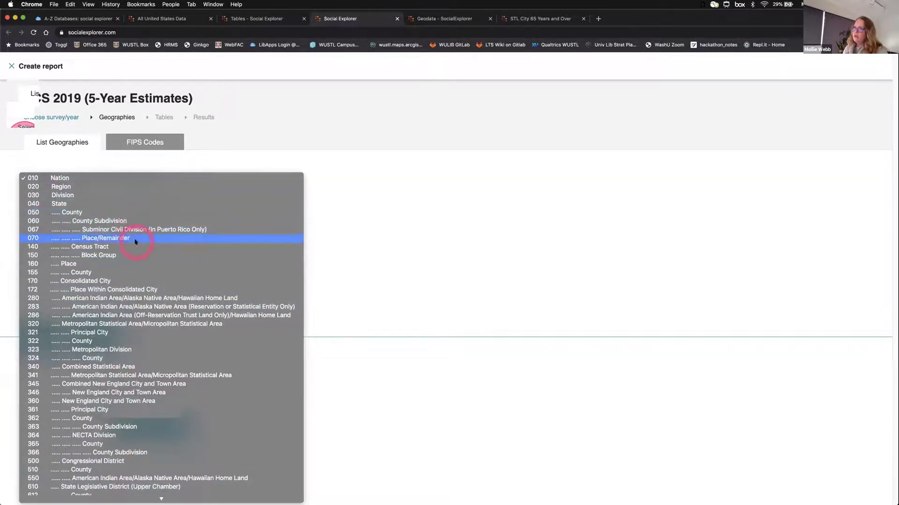
{"action": "left_click", "coordinate": [95, 255]}
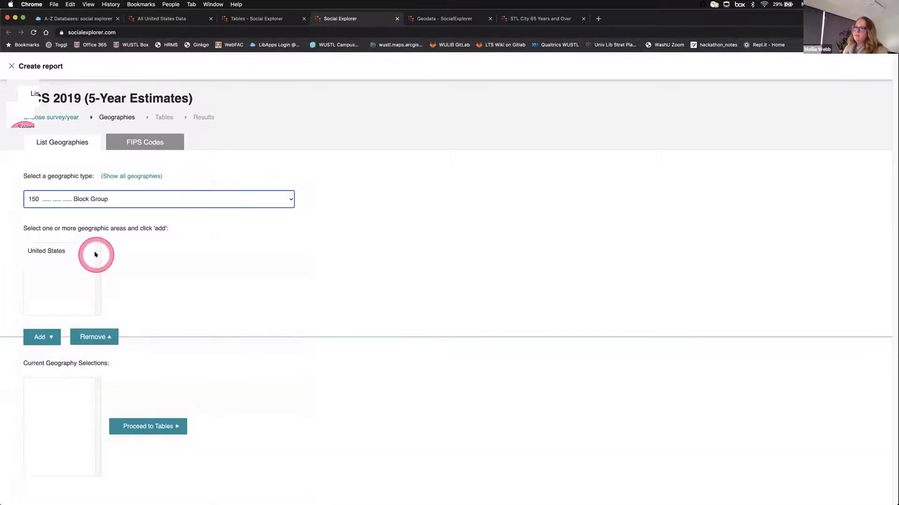
- Choose Missouri as the state for the block group selection
{"action": "left_click", "coordinate": [99, 252]}
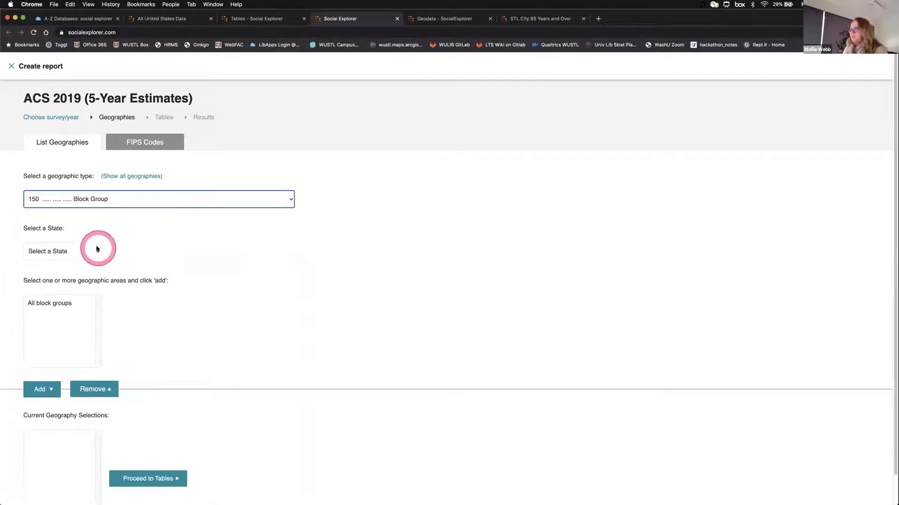
{"action": "left_click", "coordinate": [96, 250]}
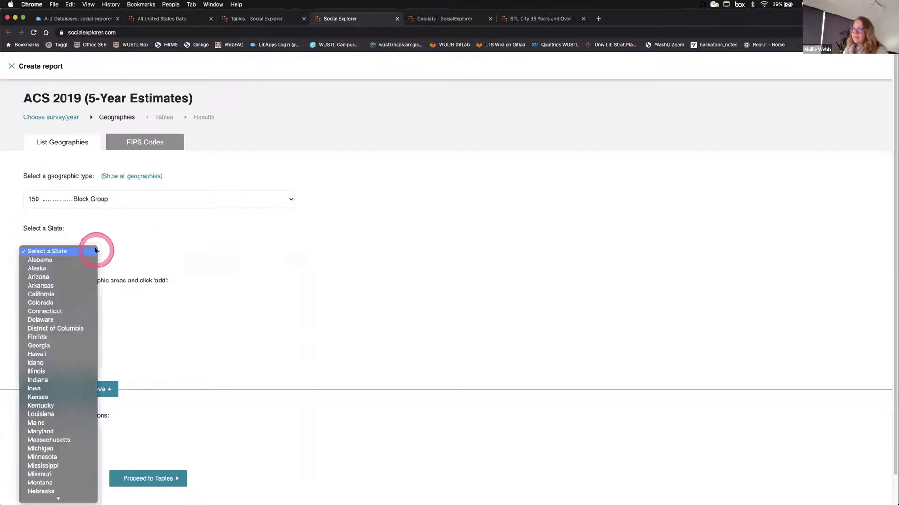
{"action": "left_click", "coordinate": [58, 431]}
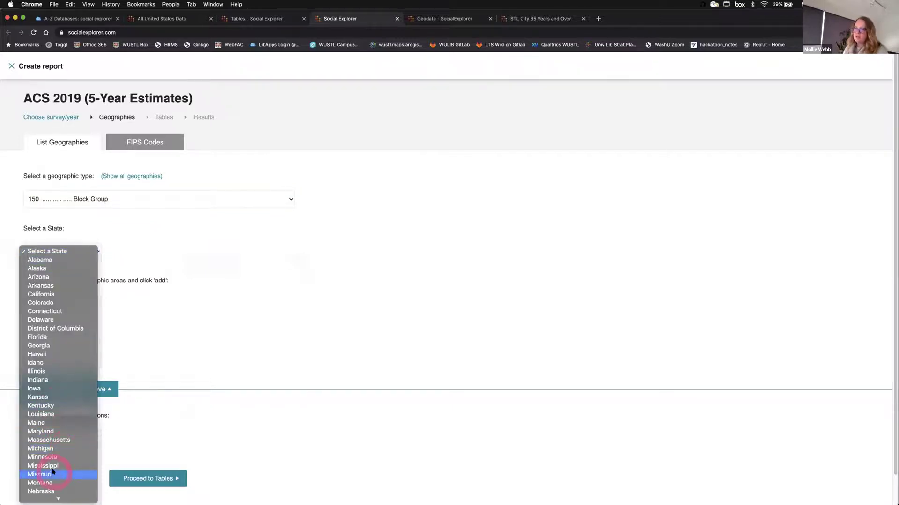
{"action": "left_click", "coordinate": [70, 474]}
- Choose St. Louis city, Missouri as the county for the block group selection
{"action": "scroll", "coordinate": [280, 332], "scroll_direction": "down", "scroll_amount": 3}
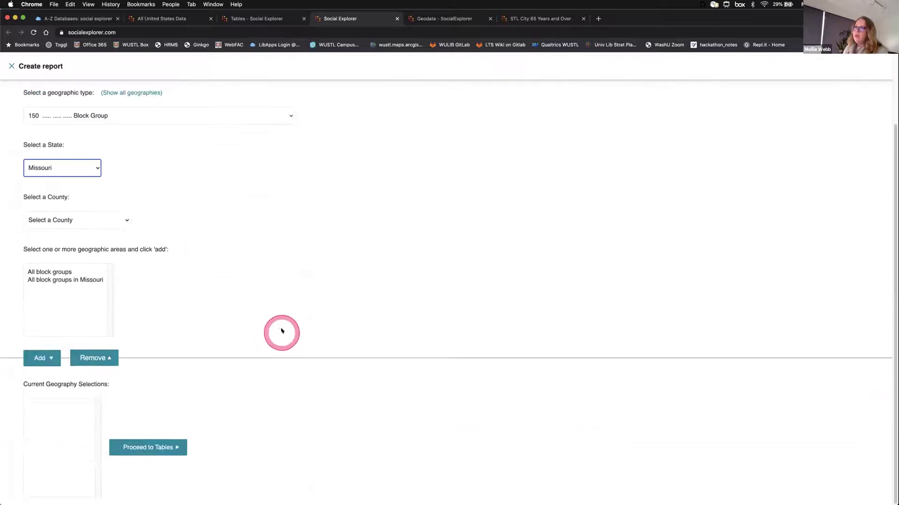
{"action": "left_click", "coordinate": [126, 218]}
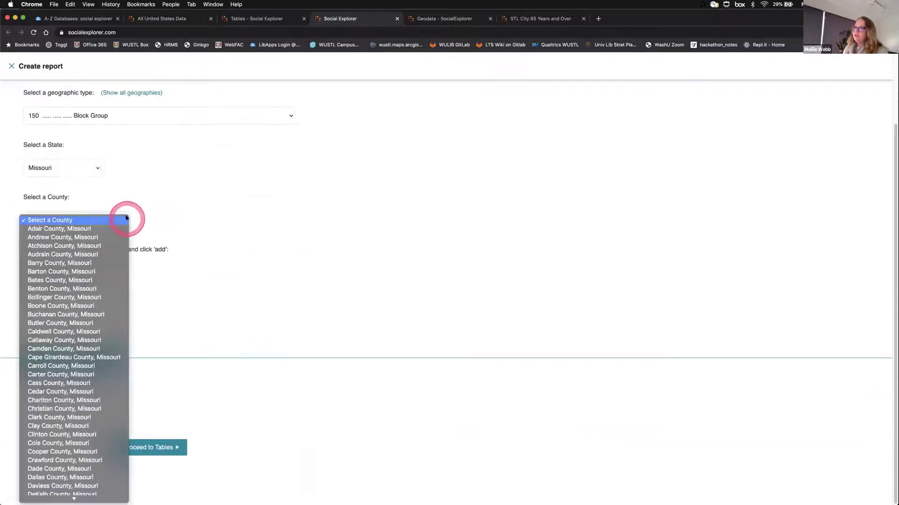
{"action": "scroll", "coordinate": [101, 402], "scroll_direction": "down", "scroll_amount": 5}
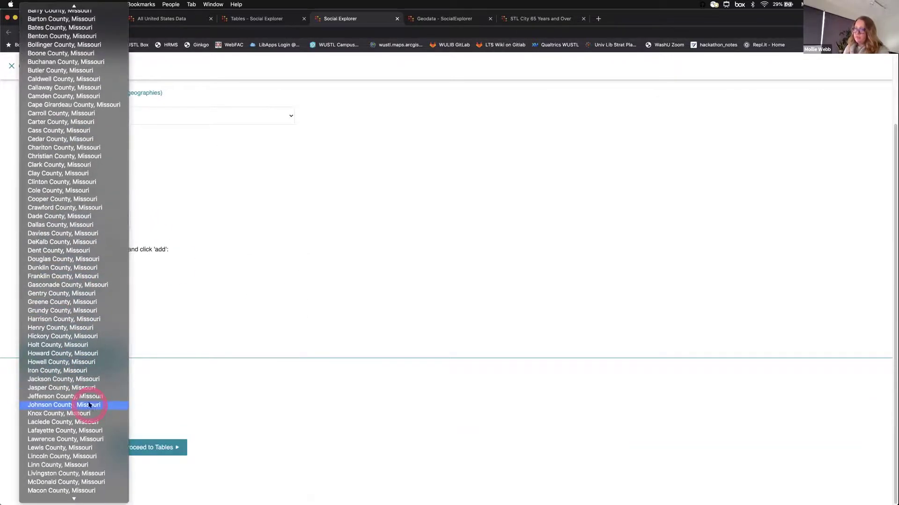
{"action": "scroll", "coordinate": [86, 405], "scroll_direction": "down", "scroll_amount": 10}
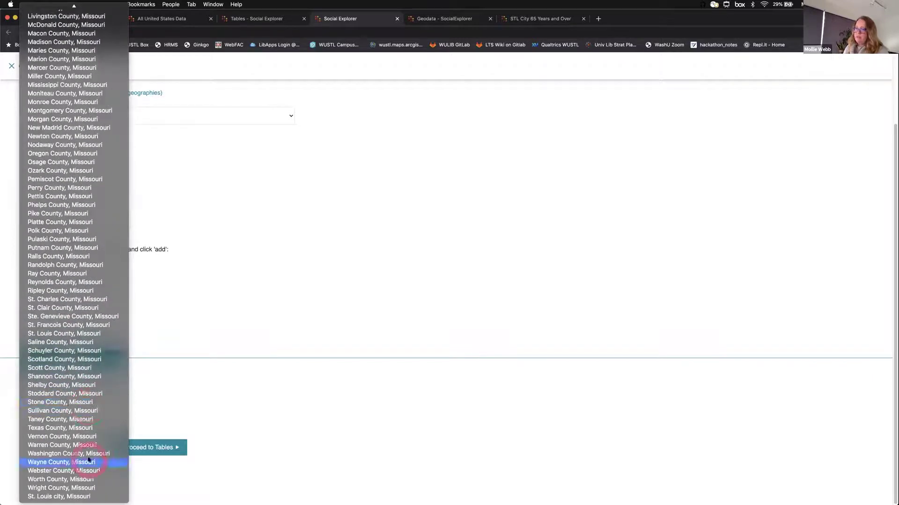
{"action": "left_click", "coordinate": [57, 496]}
- Add all block groups in St. Louis city, Missouri to the geography selections and proceed to choosing tables
{"action": "scroll", "coordinate": [267, 326], "scroll_direction": "down", "scroll_amount": 2}
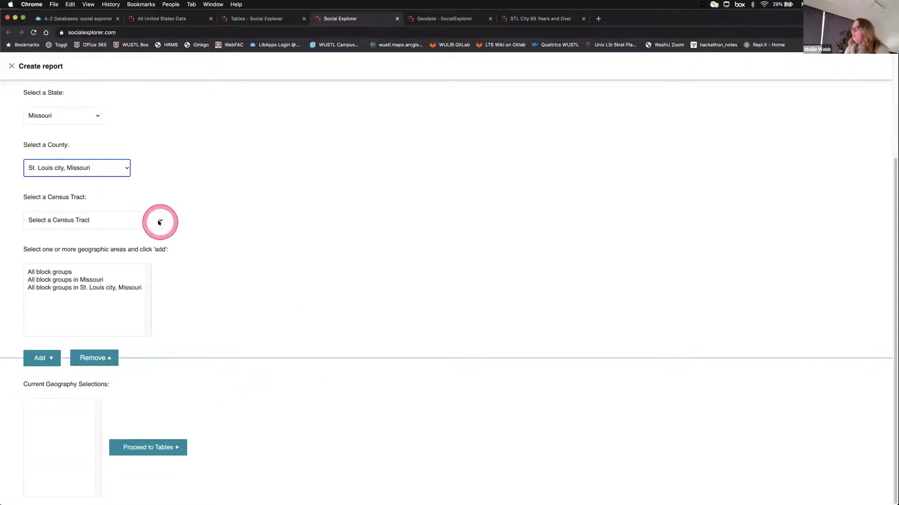
{"action": "left_click", "coordinate": [159, 222]}
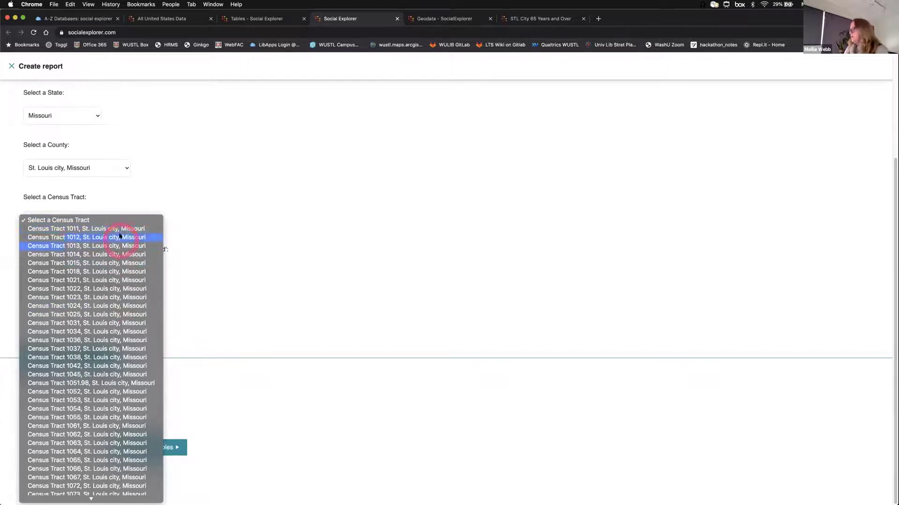
{"action": "left_click", "coordinate": [268, 223]}
{"action": "left_click", "coordinate": [89, 220]}
{"action": "left_click_drag", "start_coordinate": [100, 269], "coordinate": [79, 274]}
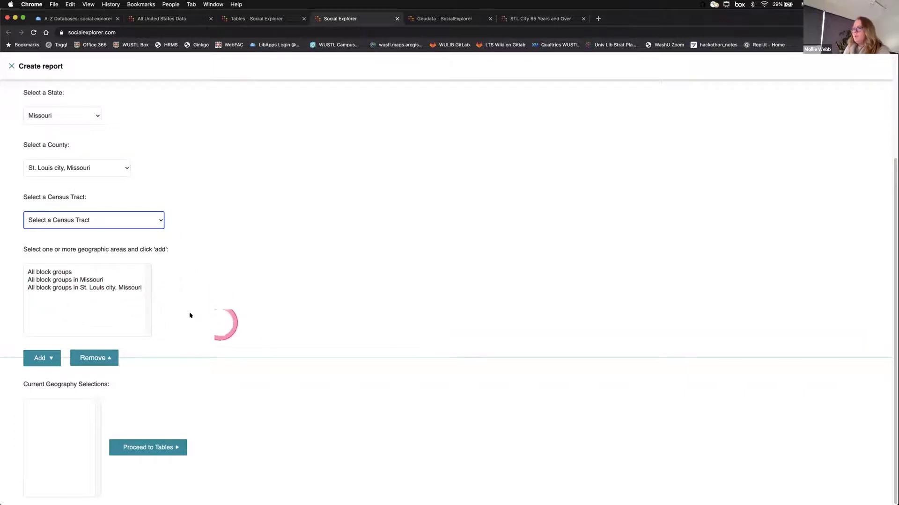
{"action": "left_click", "coordinate": [71, 287]}
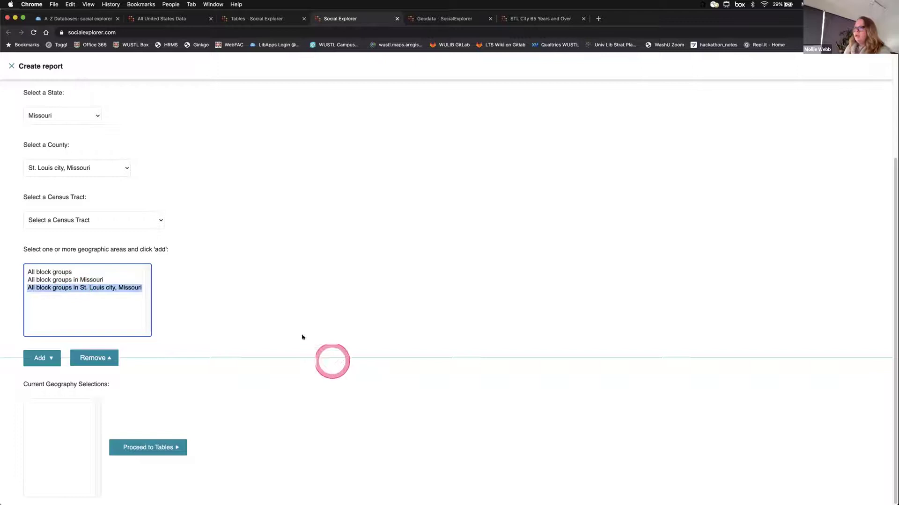
{"action": "left_click", "coordinate": [51, 359]}
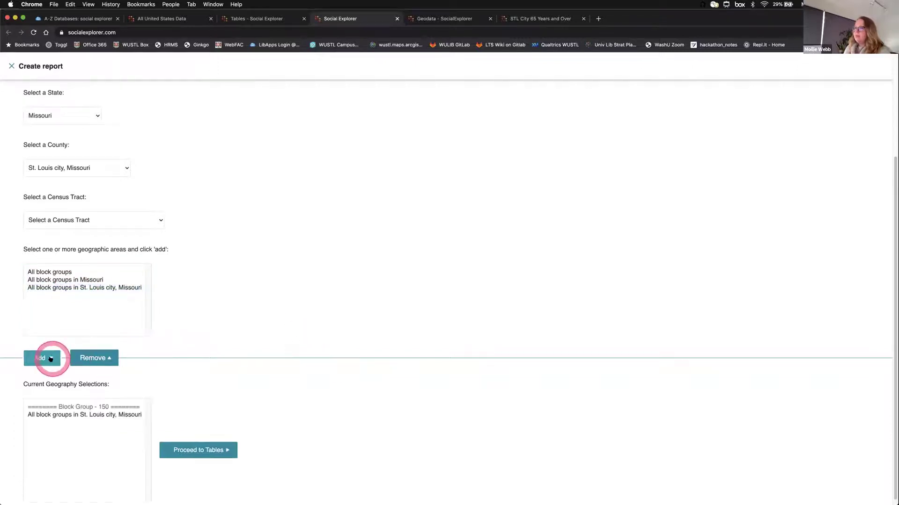
{"action": "left_click", "coordinate": [203, 450]}
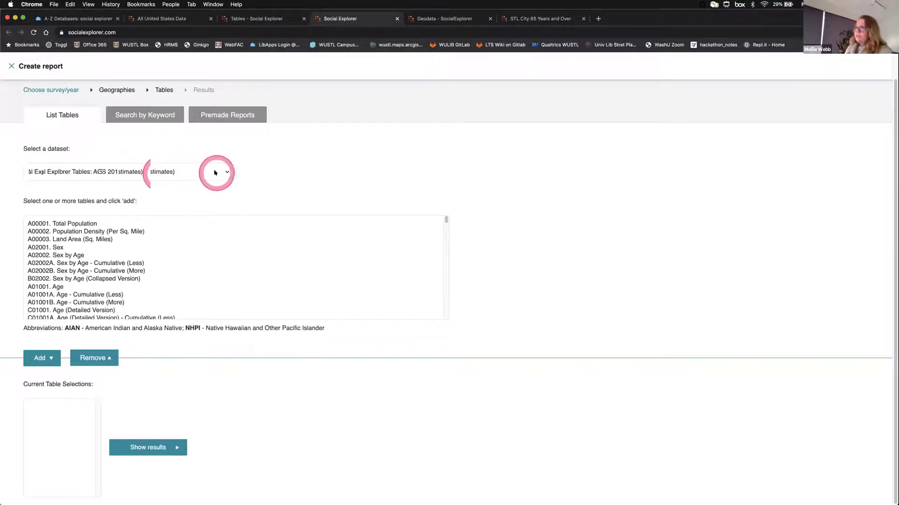
- Examine the list of Social Explorer tables available for ACS 2019 (5-Year Estimates), including the education and employment topics
{"action": "left_click", "coordinate": [126, 232]}
{"action": "scroll", "coordinate": [124, 242], "scroll_direction": "down", "scroll_amount": 15}
{"action": "scroll", "coordinate": [124, 242], "scroll_direction": "down", "scroll_amount": 12}
{"action": "scroll", "coordinate": [124, 242], "scroll_direction": "up", "scroll_amount": 8}
{"action": "scroll", "coordinate": [124, 242], "scroll_direction": "up", "scroll_amount": 1}
{"action": "left_click", "coordinate": [125, 239]}
{"action": "left_click", "coordinate": [176, 254]}
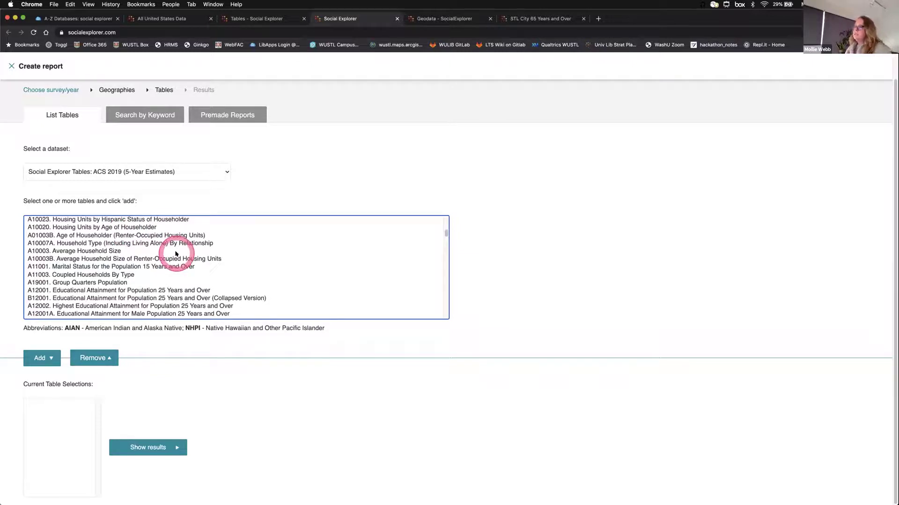
{"action": "scroll", "coordinate": [175, 253], "scroll_direction": "down", "scroll_amount": 1}
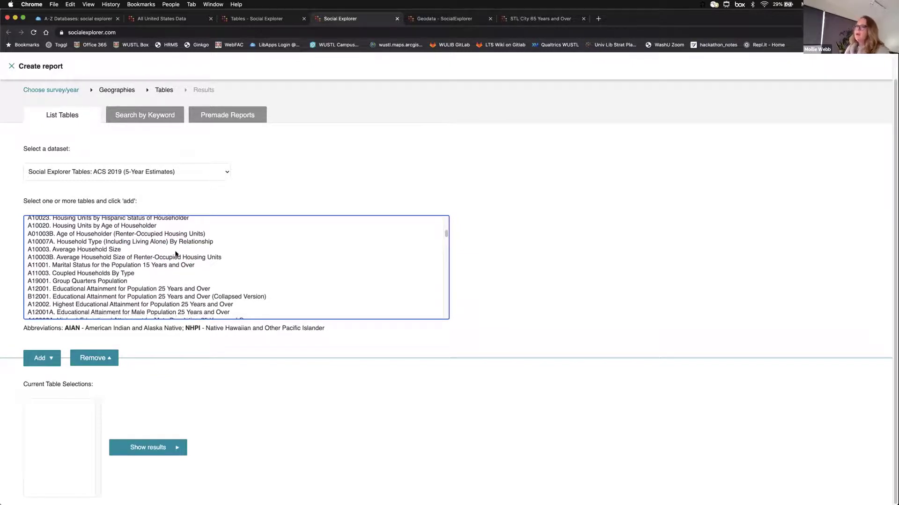
{"action": "left_click", "coordinate": [155, 281]}
{"action": "left_click", "coordinate": [252, 294]}
{"action": "left_click", "coordinate": [276, 296]}
{"action": "scroll", "coordinate": [276, 295], "scroll_direction": "down", "scroll_amount": 3}
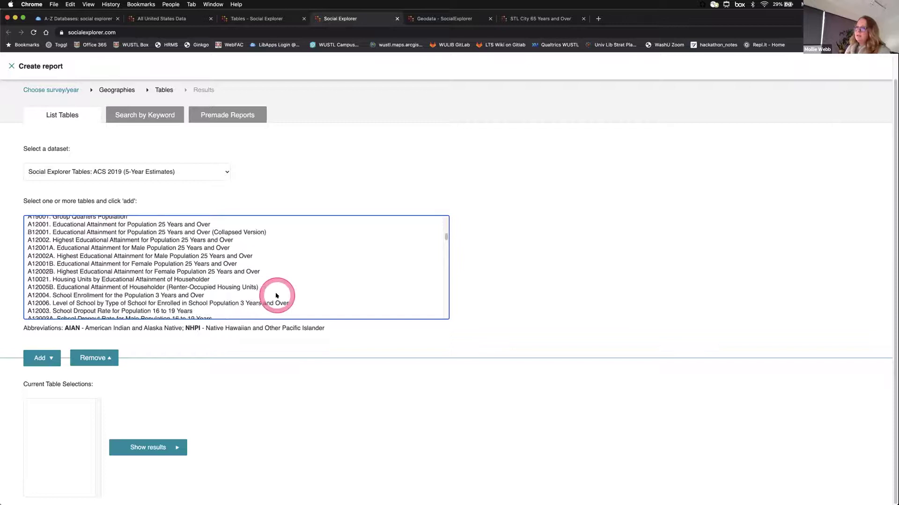
{"action": "scroll", "coordinate": [122, 283], "scroll_direction": "down", "scroll_amount": 1}
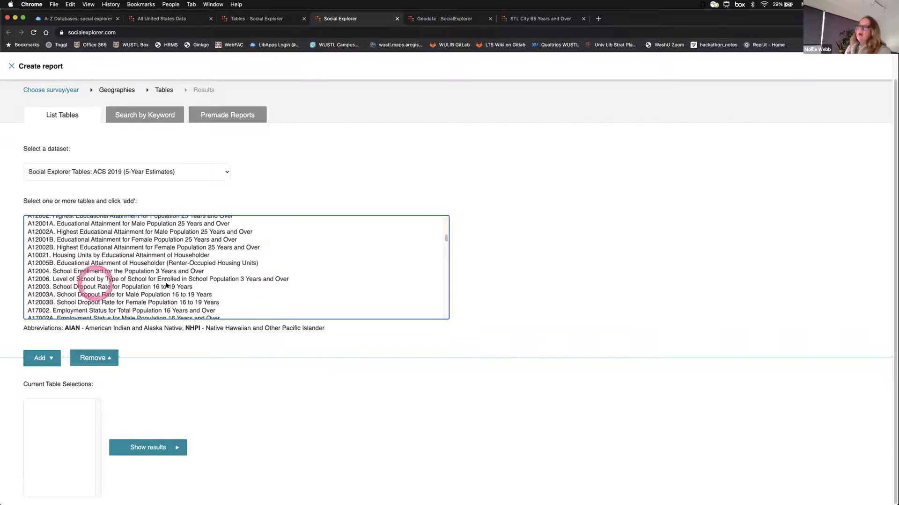
{"action": "left_click", "coordinate": [257, 283]}
{"action": "scroll", "coordinate": [257, 284], "scroll_direction": "down", "scroll_amount": 2}
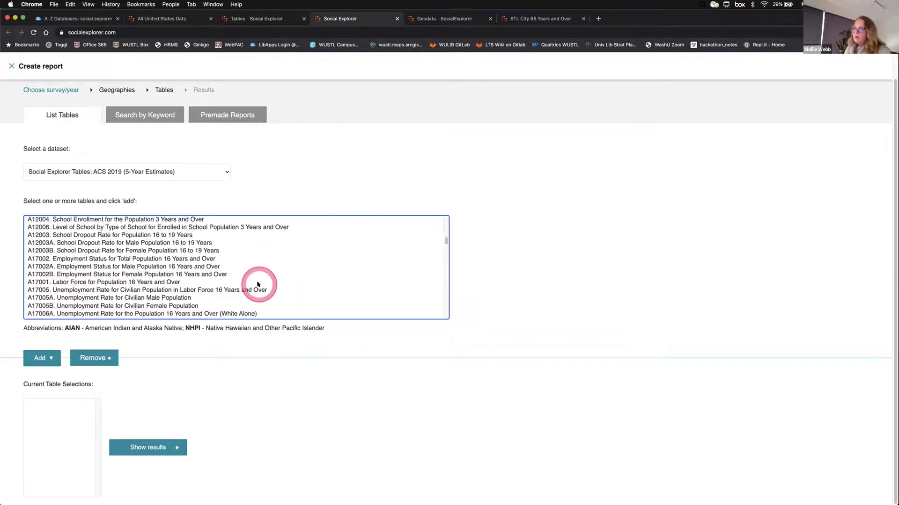
{"action": "scroll", "coordinate": [257, 283], "scroll_direction": "down", "scroll_amount": 2}
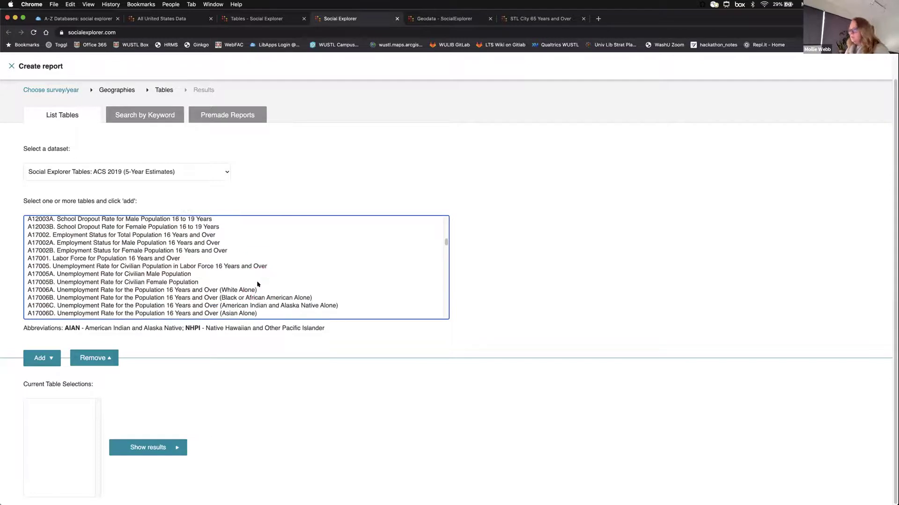
{"action": "left_click", "coordinate": [220, 288]}
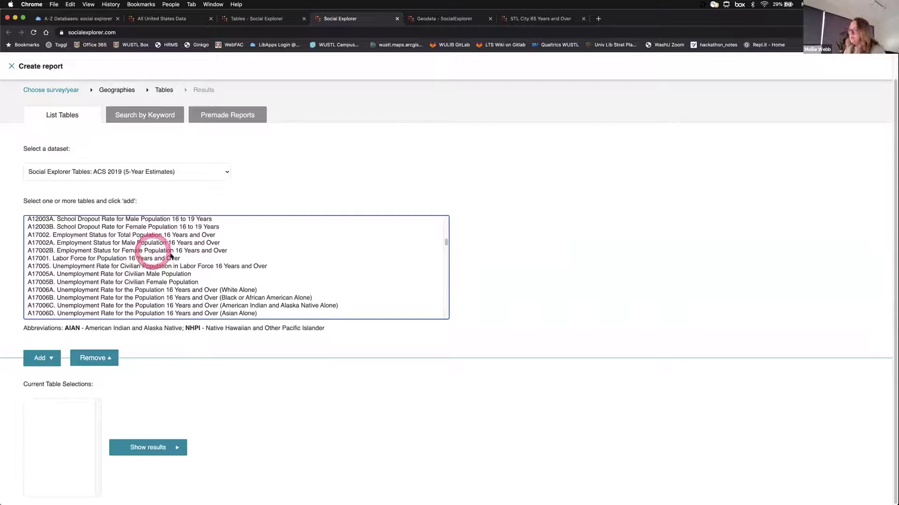
- Add the table B01001. Age (Short Version) to the report's table selections
{"action": "left_click_drag", "start_coordinate": [446, 241], "coordinate": [445, 216]}
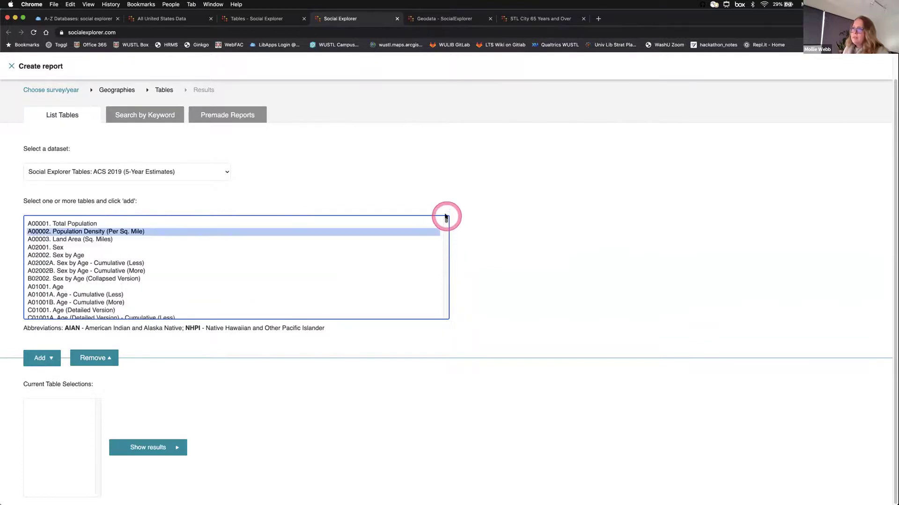
{"action": "scroll", "coordinate": [279, 280], "scroll_direction": "down", "scroll_amount": 3}
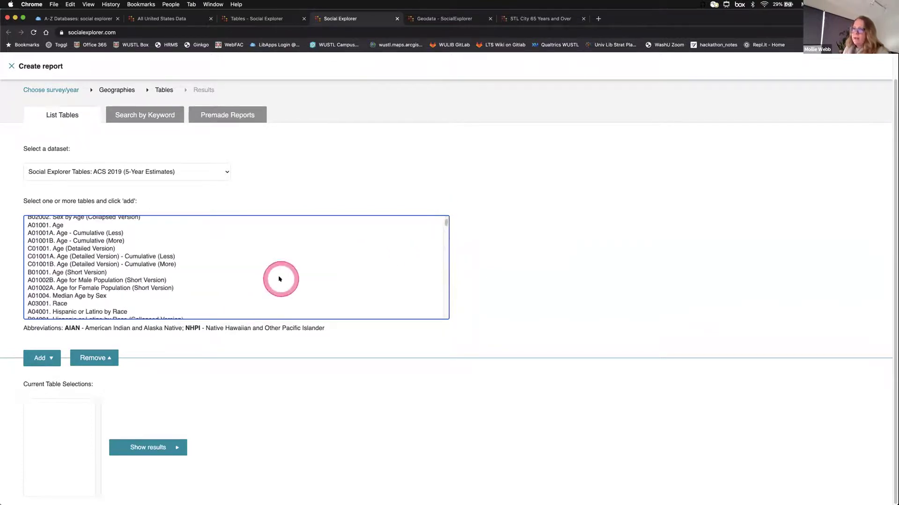
{"action": "left_click", "coordinate": [76, 273]}
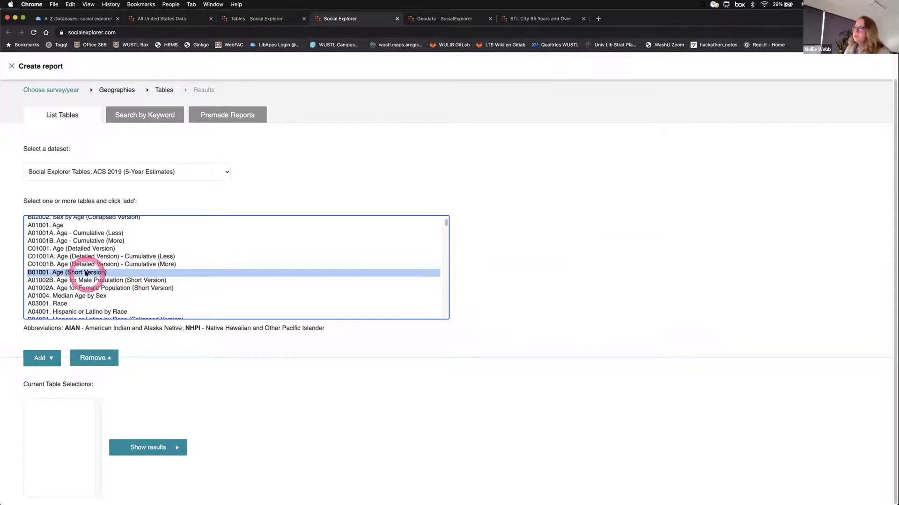
{"action": "left_click", "coordinate": [41, 359]}
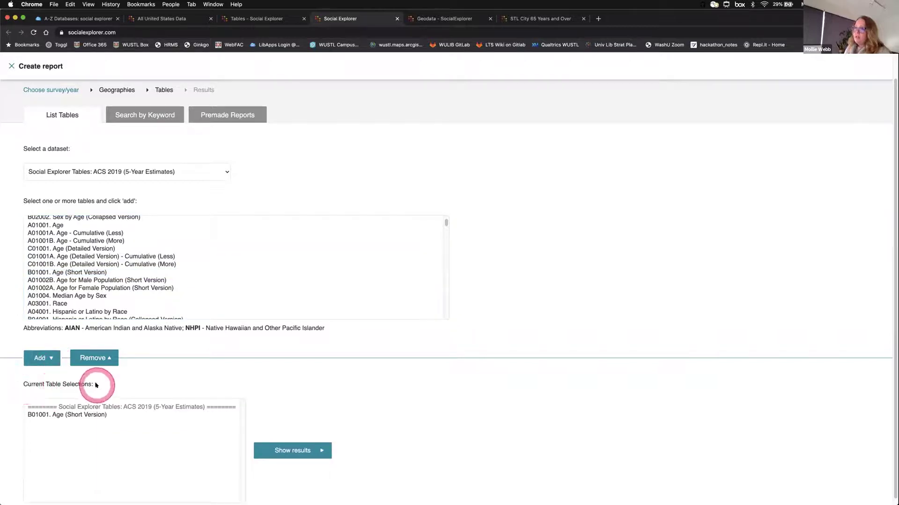
- Show the report results for the selected table B01001. Age (Short Version)
{"action": "scroll", "coordinate": [233, 385], "scroll_direction": "down", "scroll_amount": 1}
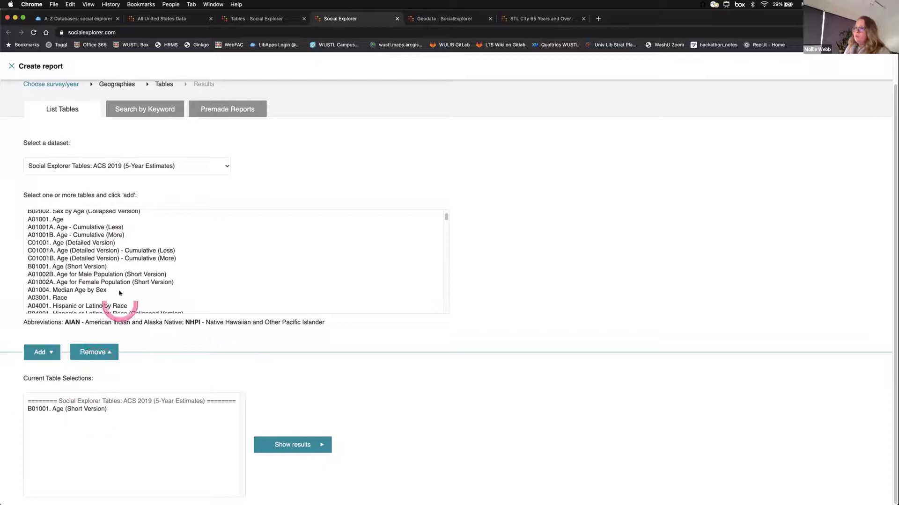
{"action": "left_click", "coordinate": [65, 433]}
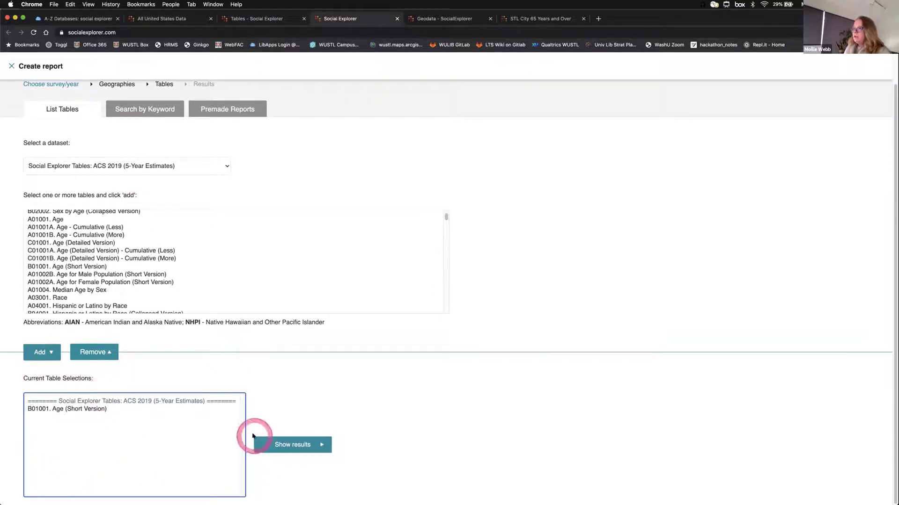
{"action": "left_click", "coordinate": [309, 445]}
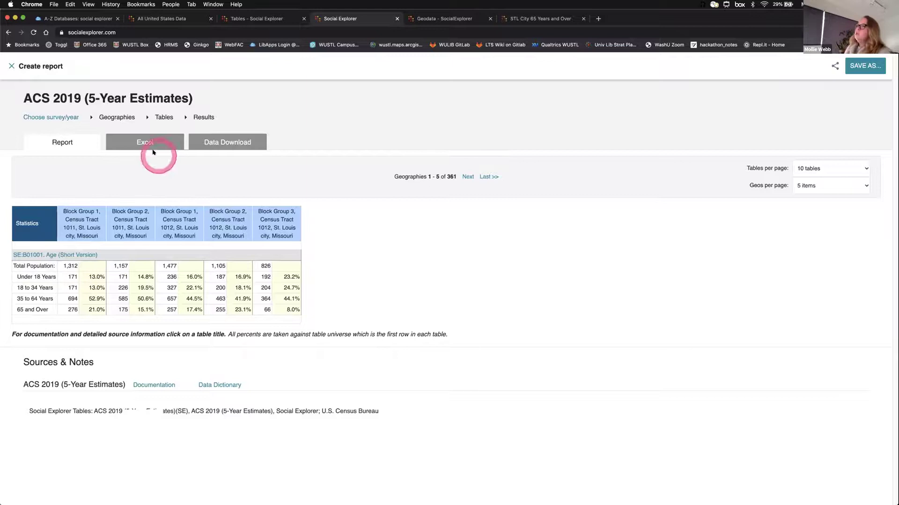
- Download the report's block group data as the CSV file R12734844_SL150 to the Desktop, leaving all output options off
{"action": "left_click", "coordinate": [227, 143]}
{"action": "left_click", "coordinate": [365, 265]}
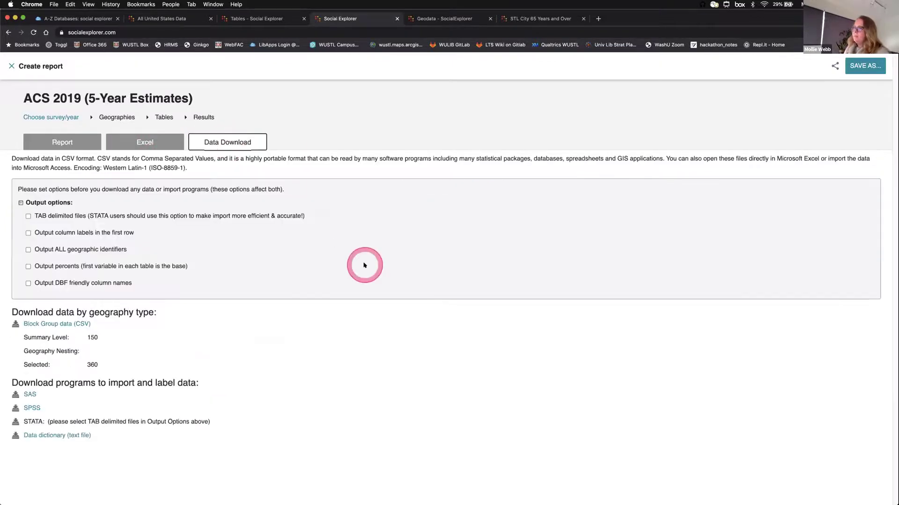
{"action": "left_click_drag", "start_coordinate": [364, 265], "coordinate": [340, 252]}
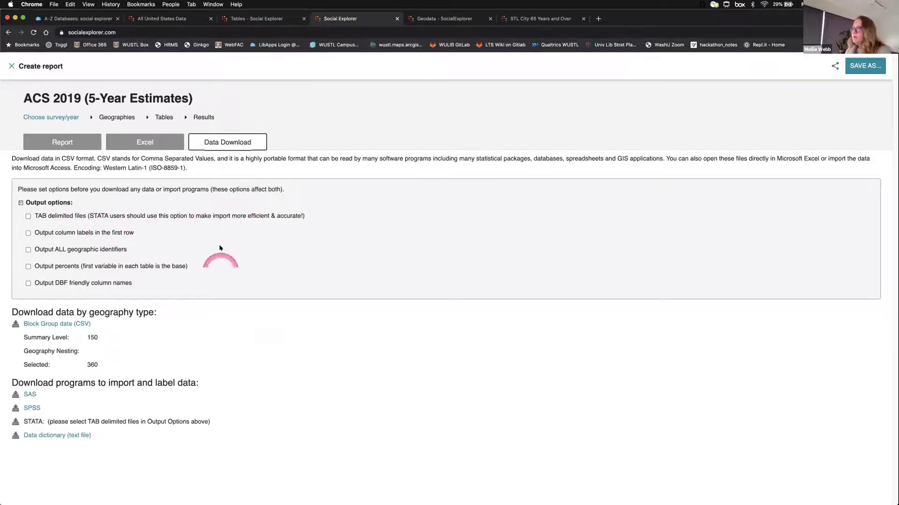
{"action": "left_click", "coordinate": [215, 343]}
{"action": "left_click", "coordinate": [90, 325]}
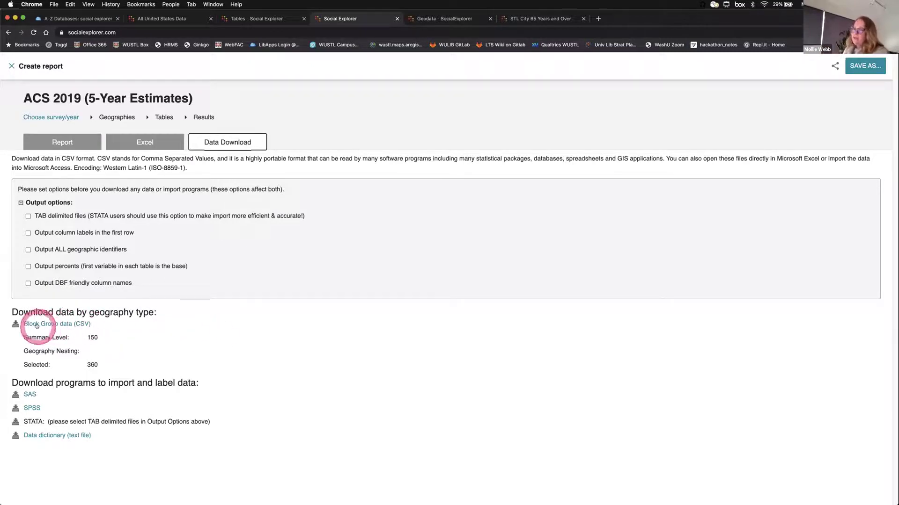
{"action": "left_click", "coordinate": [68, 325]}
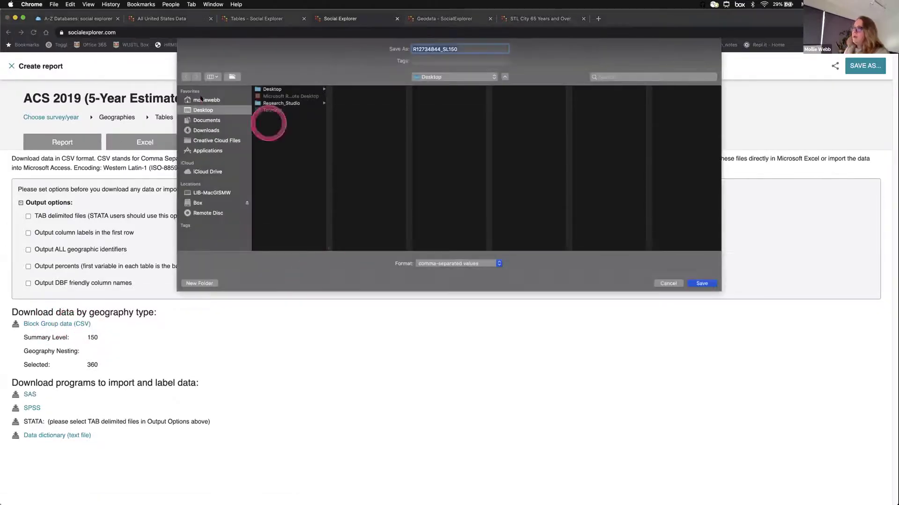
{"action": "left_click", "coordinate": [700, 283]}
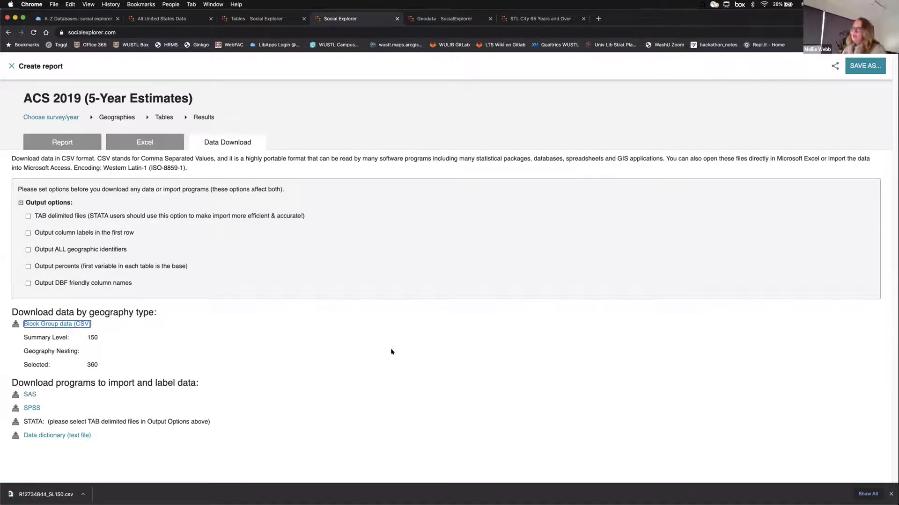
- Download the report's data dictionary as the text file R12734844 to the Desktop
{"action": "left_click", "coordinate": [59, 434]}
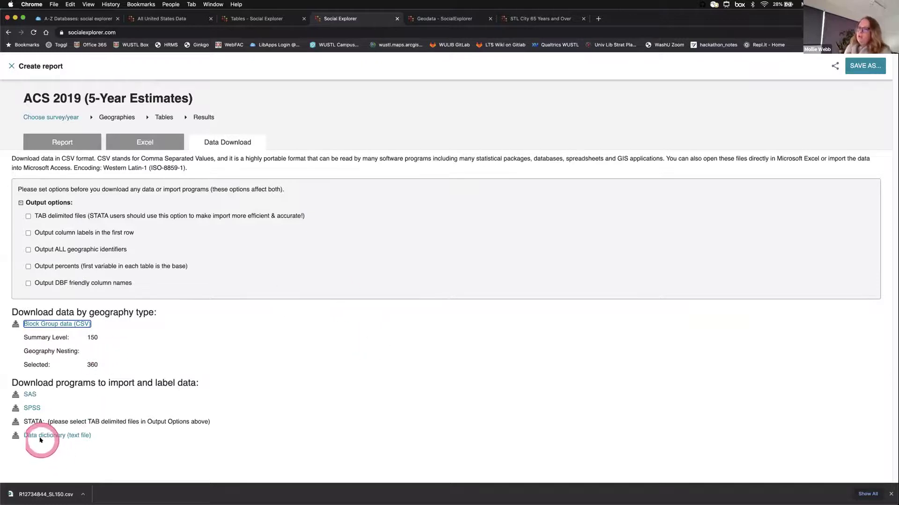
{"action": "left_click", "coordinate": [77, 436]}
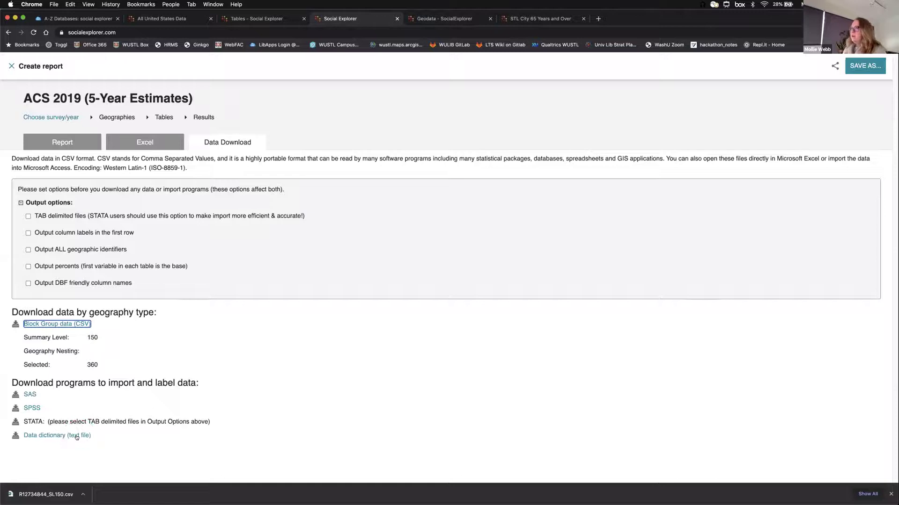
{"action": "left_click", "coordinate": [56, 436]}
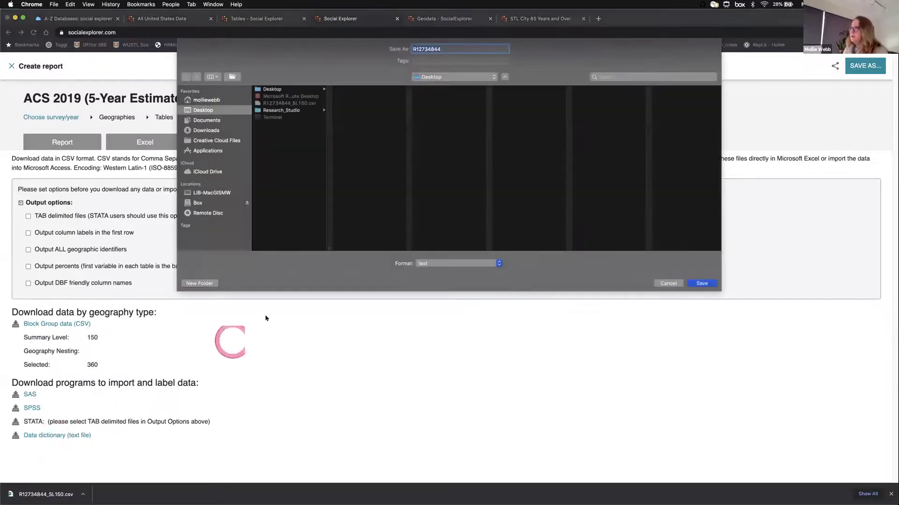
{"action": "left_click", "coordinate": [276, 318]}
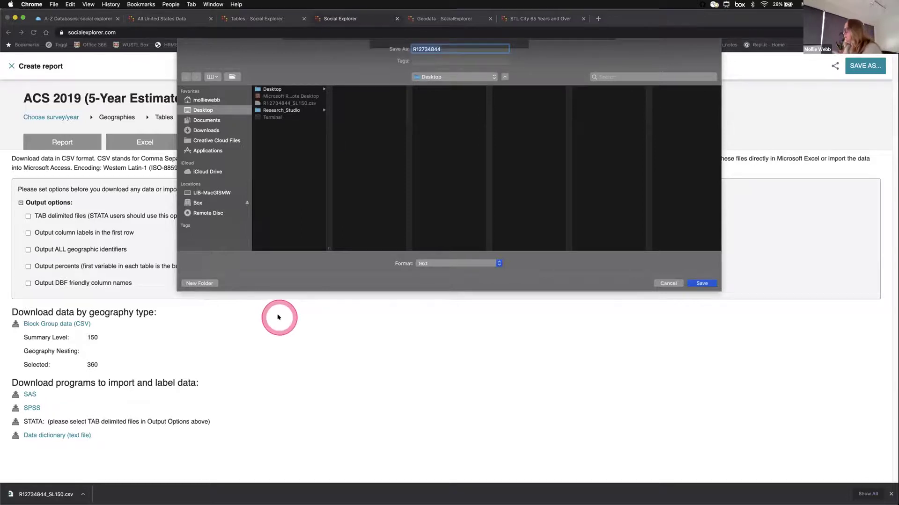
{"action": "left_click", "coordinate": [302, 285]}
{"action": "left_click", "coordinate": [702, 284]}
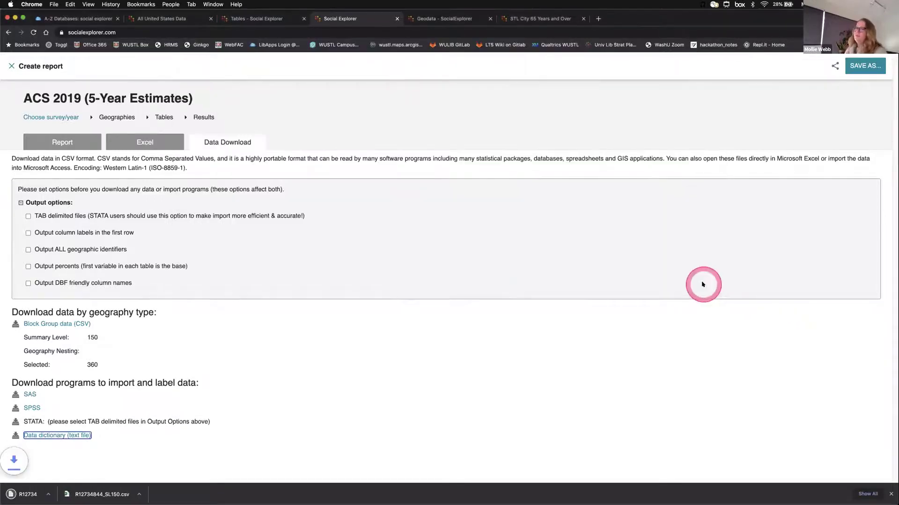
- Open the downloaded file R12734844_SL150.csv and move the browser window out of the way
{"action": "left_click", "coordinate": [54, 495]}
{"action": "left_click", "coordinate": [96, 494]}
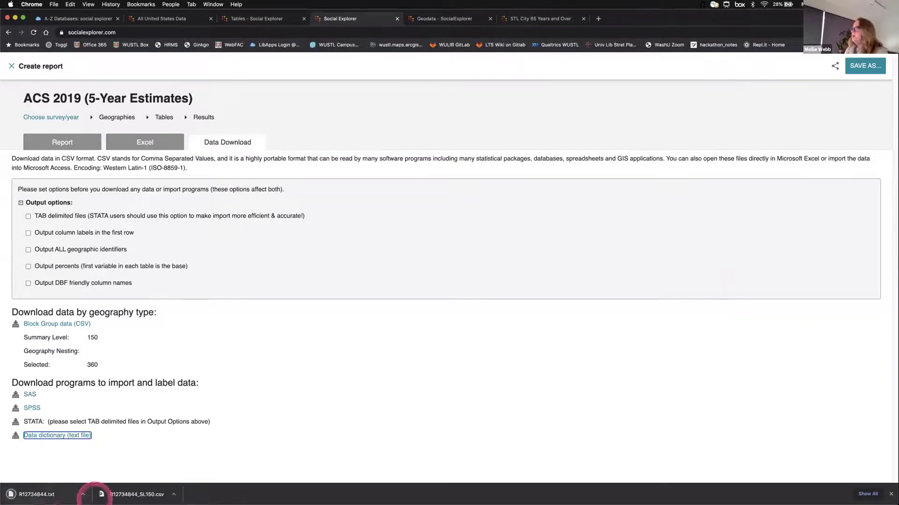
{"action": "left_click", "coordinate": [696, 299]}
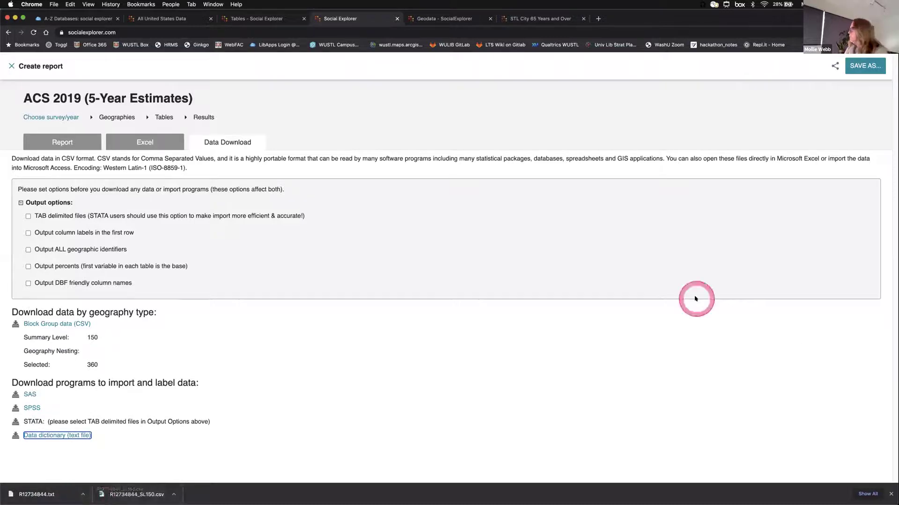
{"action": "left_click", "coordinate": [738, 310]}
{"action": "left_click", "coordinate": [196, 78]}
{"action": "left_click", "coordinate": [22, 21]}
{"action": "left_click", "coordinate": [15, 17]}
{"action": "left_click", "coordinate": [15, 17]}
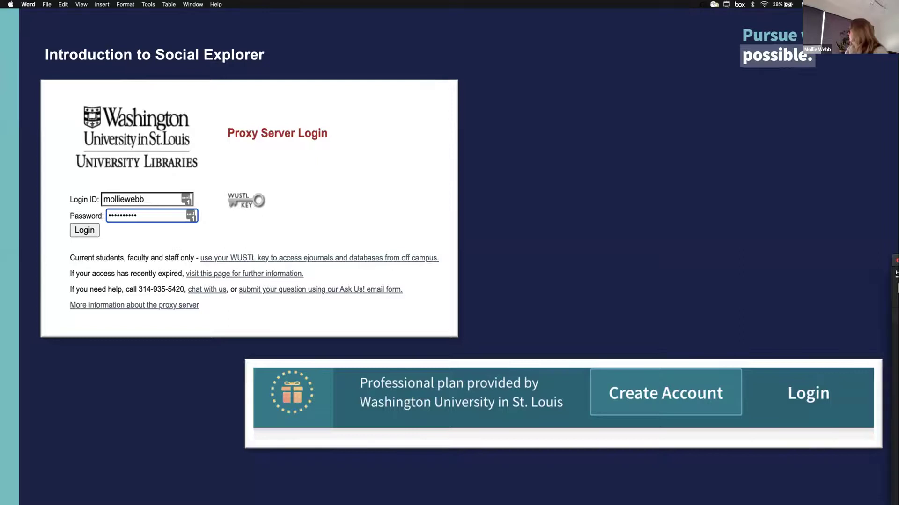
- End the running slide show and minimize the windows covering the desktop
{"action": "left_click", "coordinate": [396, 388]}
{"action": "left_click", "coordinate": [142, 325]}
{"action": "left_click", "coordinate": [667, 241]}
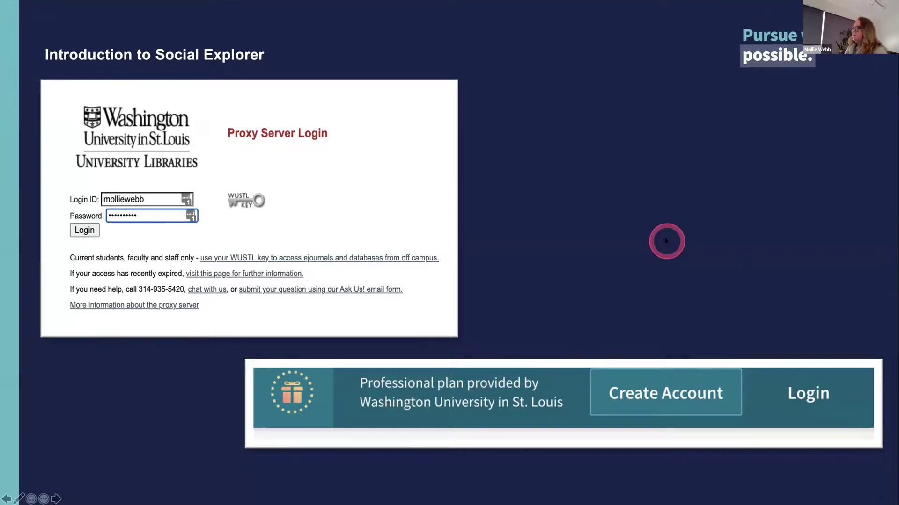
{"action": "key", "text": "Escape"}
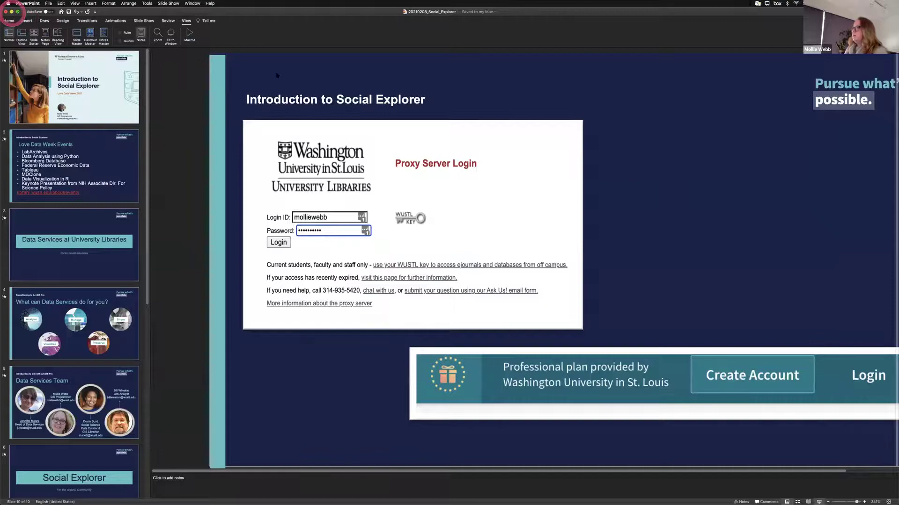
{"action": "left_click", "coordinate": [11, 11]}
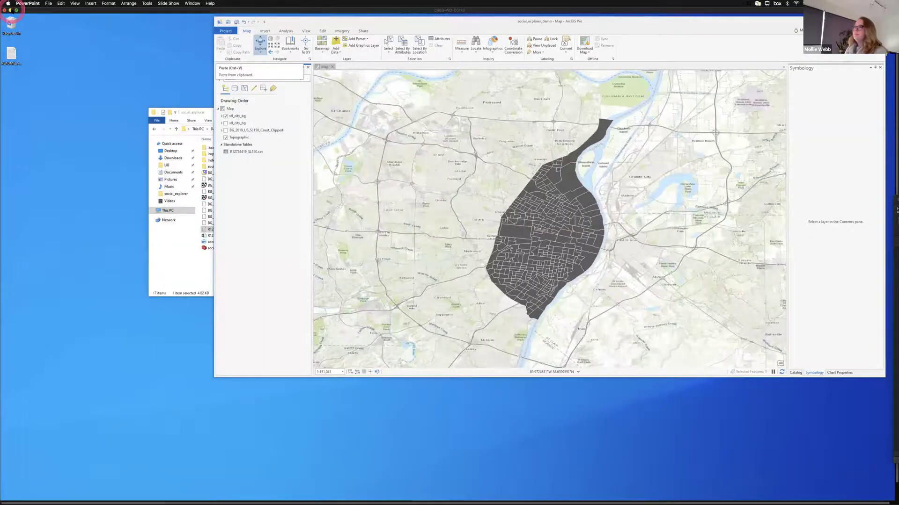
{"action": "left_click", "coordinate": [11, 10]}
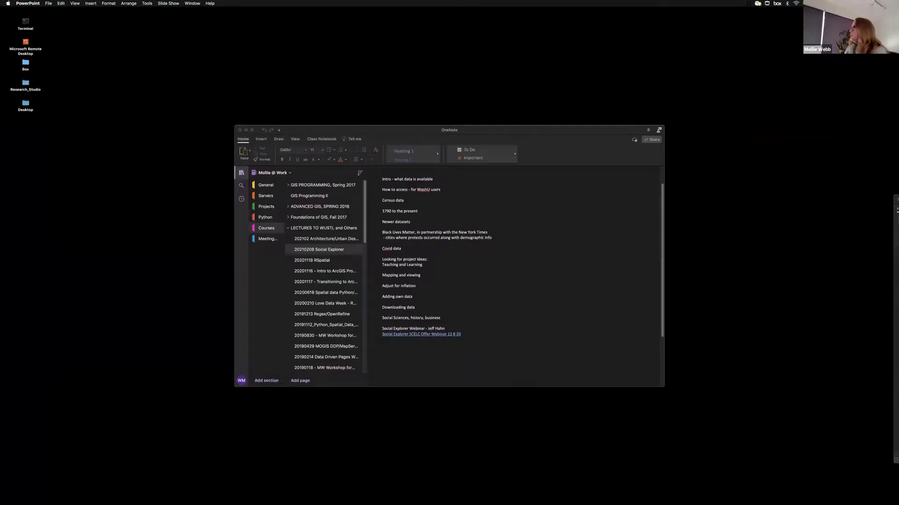
{"action": "left_click", "coordinate": [409, 135]}
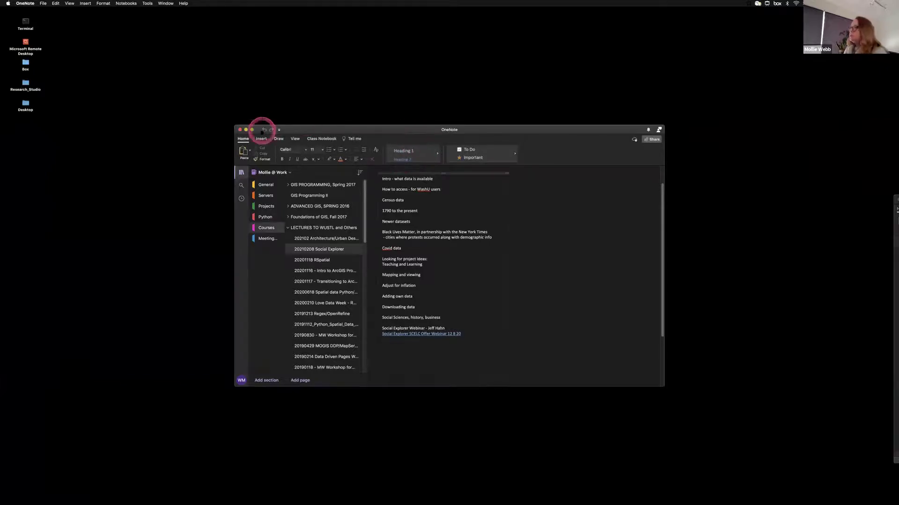
{"action": "left_click", "coordinate": [246, 130]}
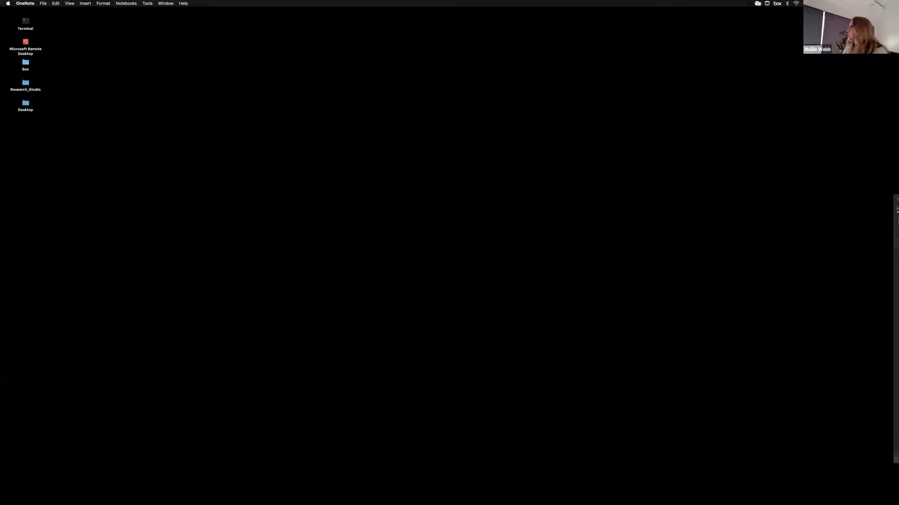
- Switch to Excel and enlarge the R12734844_SL150 workbook window to fill the screen
{"action": "key", "text": "super+Tab"}
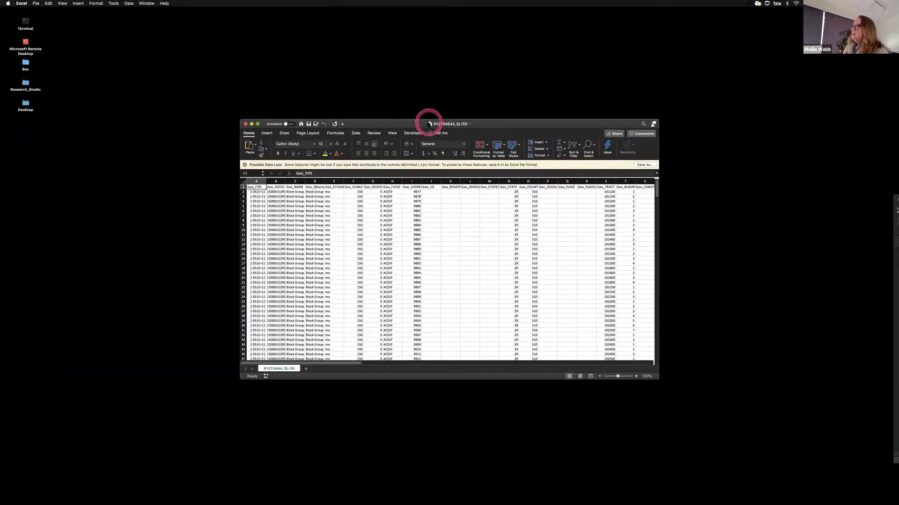
{"action": "double_click", "coordinate": [427, 122]}
{"action": "left_click_drag", "start_coordinate": [427, 122], "coordinate": [328, 6]}
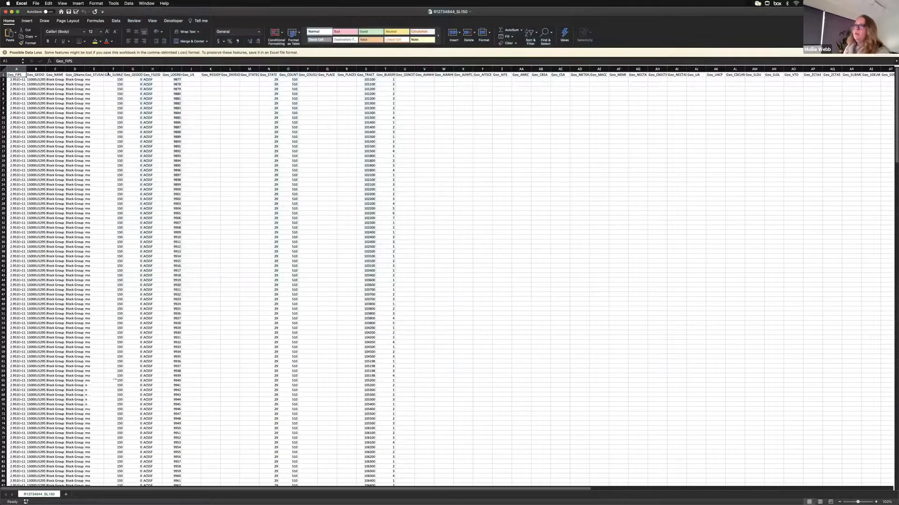
{"action": "left_click", "coordinate": [143, 4]}
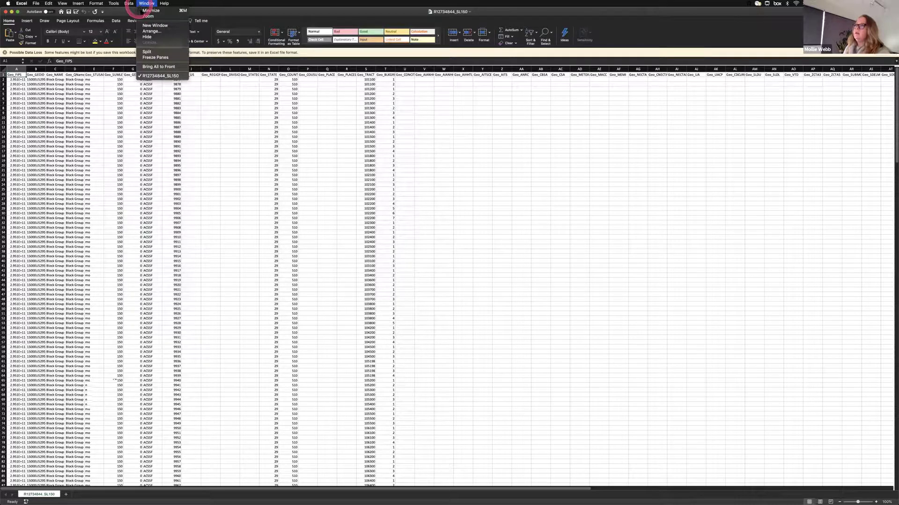
{"action": "left_click", "coordinate": [381, 172]}
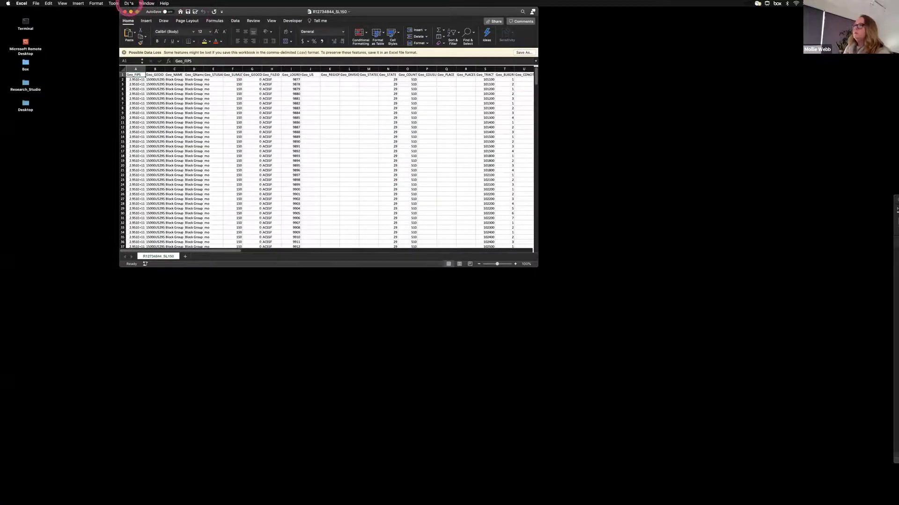
{"action": "left_click", "coordinate": [128, 3]}
{"action": "left_click", "coordinate": [230, 10]}
{"action": "double_click", "coordinate": [240, 10]}
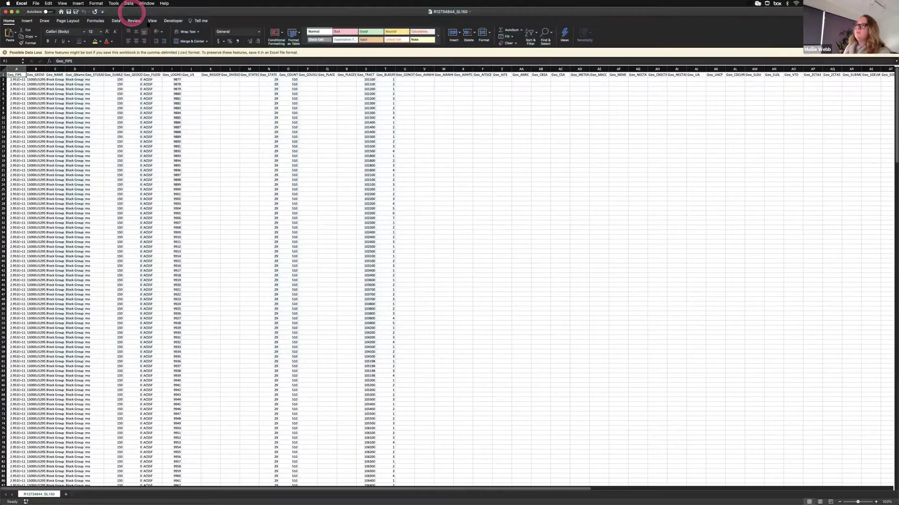
- Set the worksheet zoom to 200%
{"action": "left_click", "coordinate": [151, 21]}
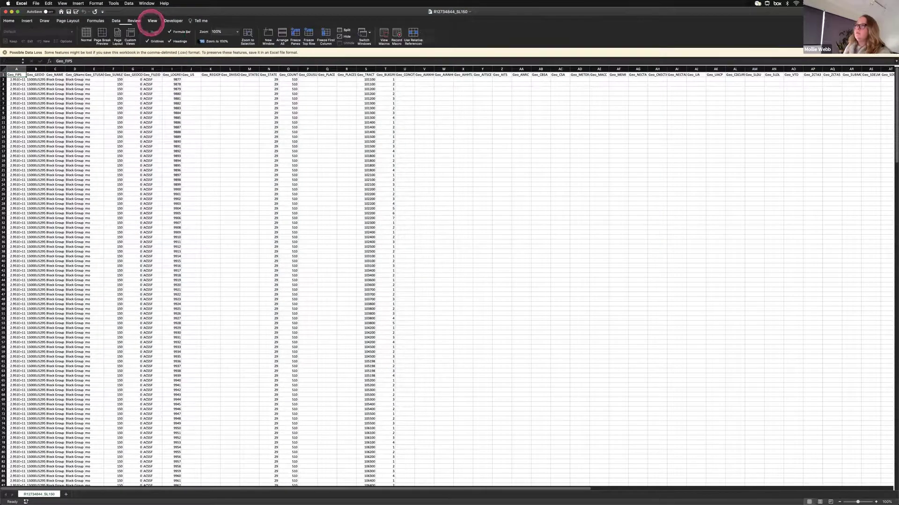
{"action": "left_click", "coordinate": [238, 32]}
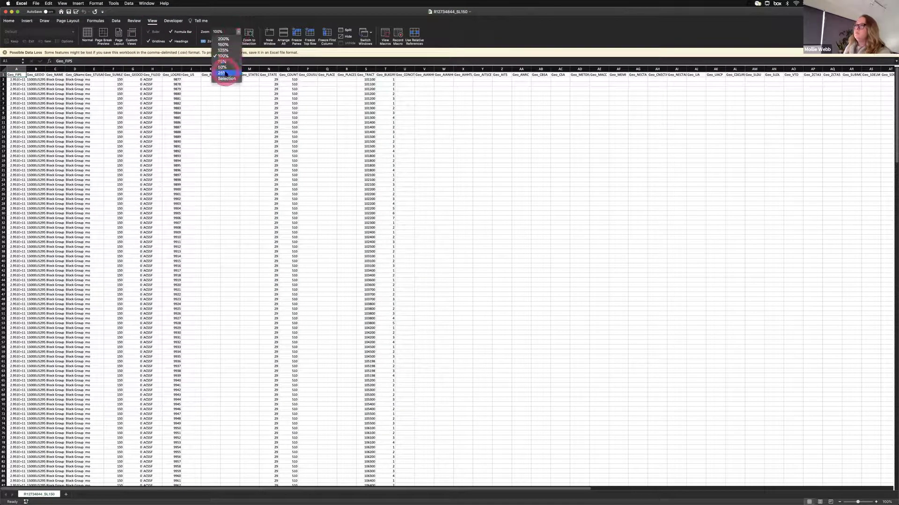
{"action": "left_click", "coordinate": [224, 39]}
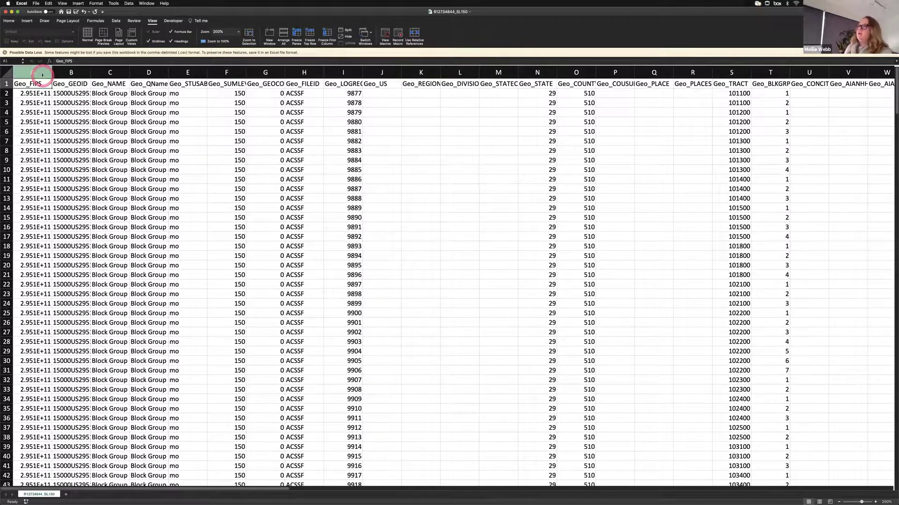
- Format the Geo_FIPS column as Number and widen it to show the full block group codes
{"action": "left_click", "coordinate": [32, 73]}
{"action": "left_click", "coordinate": [14, 22]}
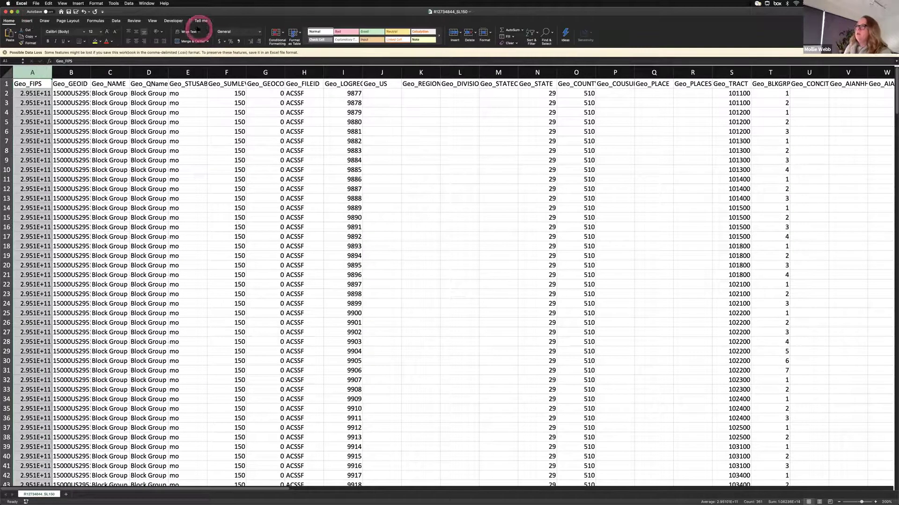
{"action": "left_click", "coordinate": [255, 32]}
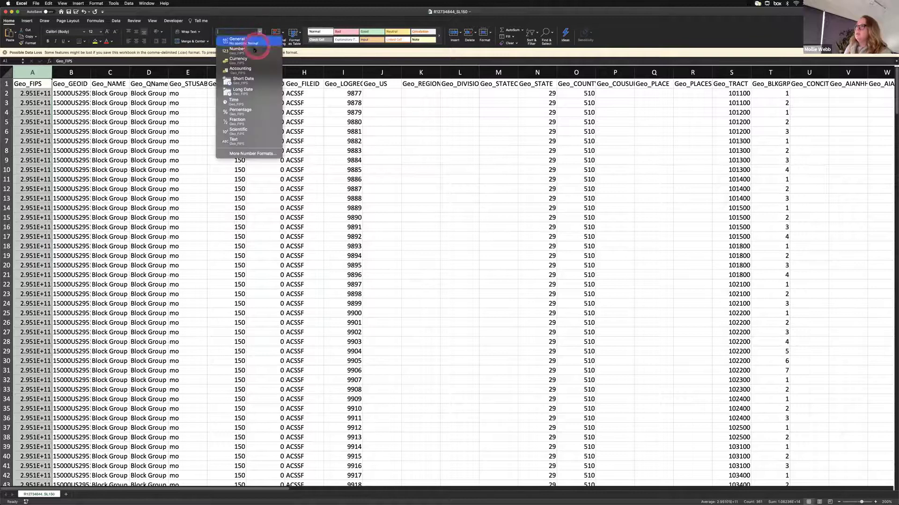
{"action": "left_click", "coordinate": [125, 98]}
{"action": "double_click", "coordinate": [52, 72]}
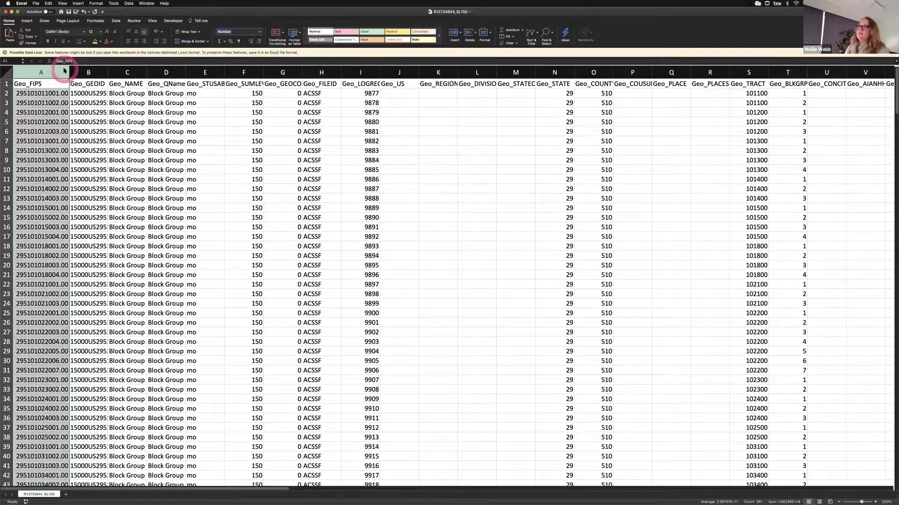
{"action": "left_click_drag", "start_coordinate": [74, 72], "coordinate": [81, 71]}
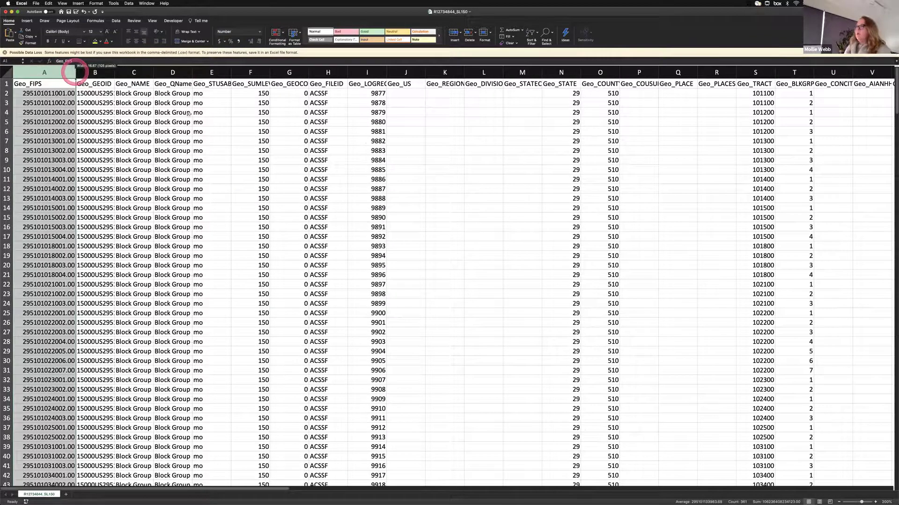
{"action": "left_click", "coordinate": [226, 104]}
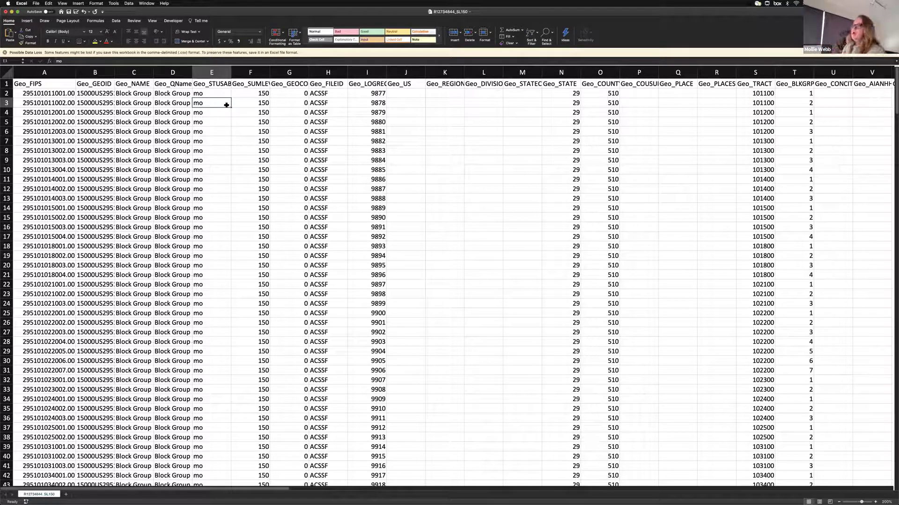
- Examine the Geo_FIPS block group codes and the neighbouring Geo_GEOID and Geo_NAME columns
{"action": "left_click", "coordinate": [39, 74]}
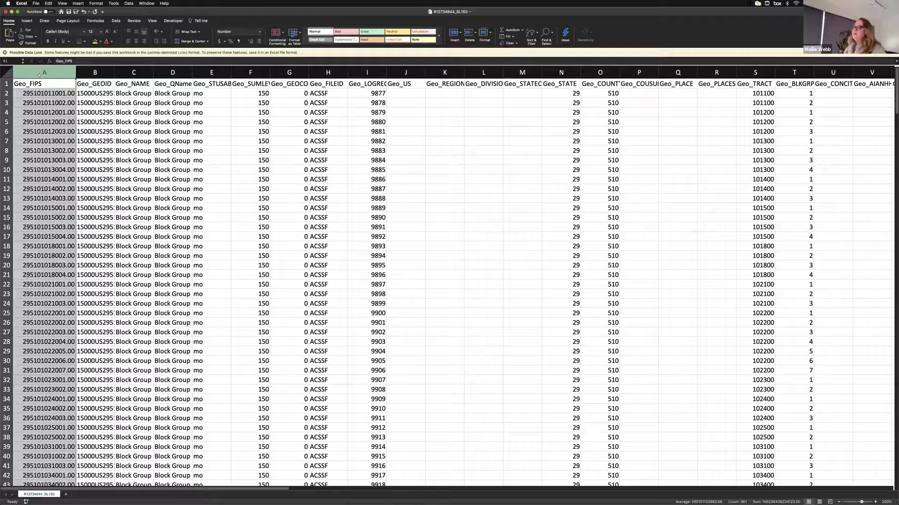
{"action": "left_click", "coordinate": [35, 93]}
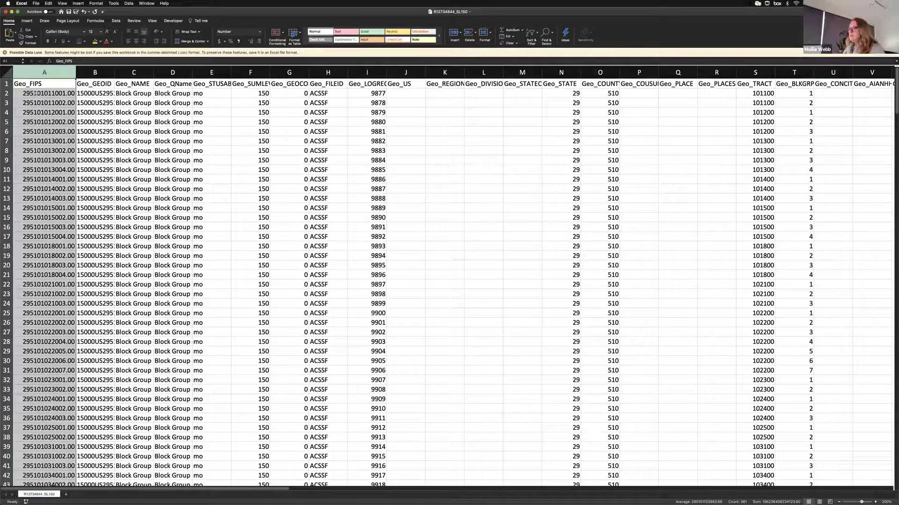
{"action": "left_click", "coordinate": [28, 93]}
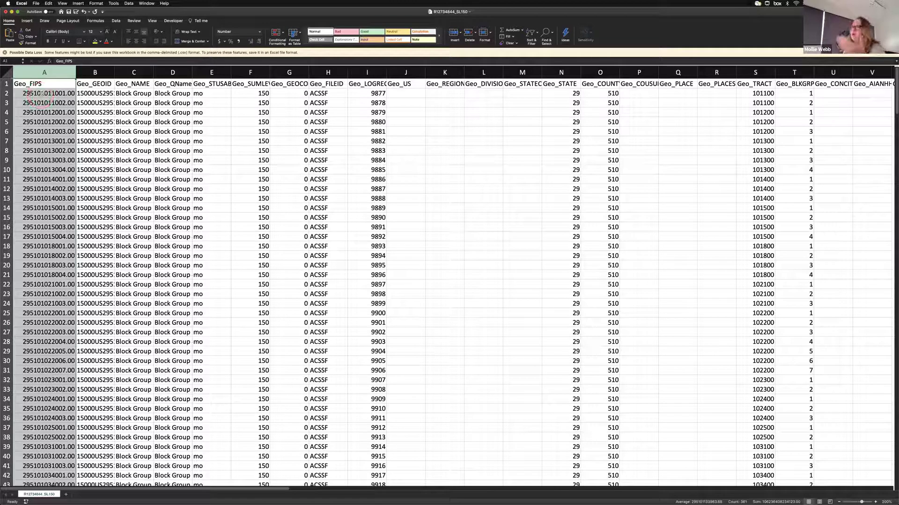
{"action": "left_click", "coordinate": [44, 100]}
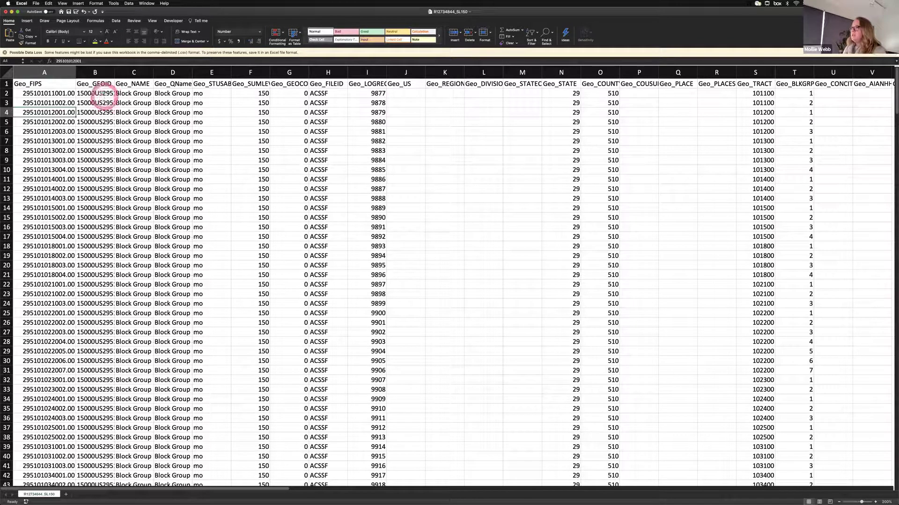
{"action": "left_click", "coordinate": [127, 93]}
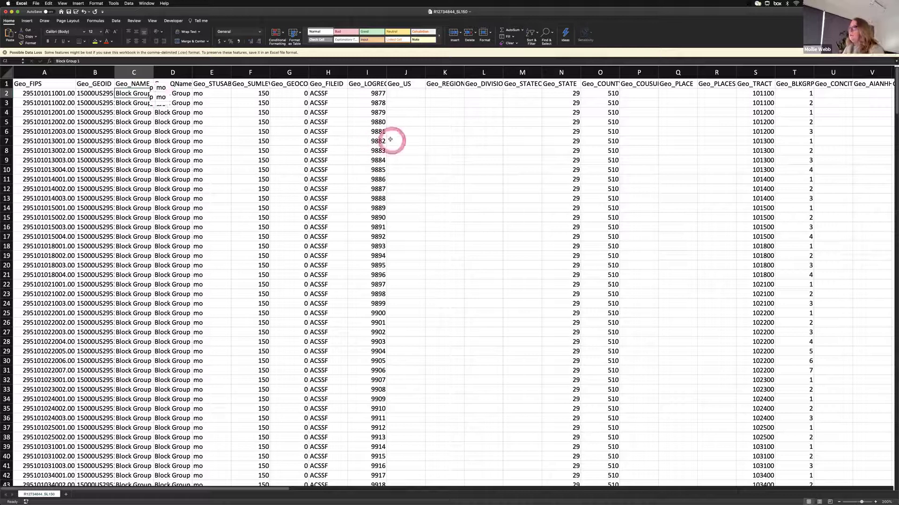
{"action": "left_click", "coordinate": [42, 72]}
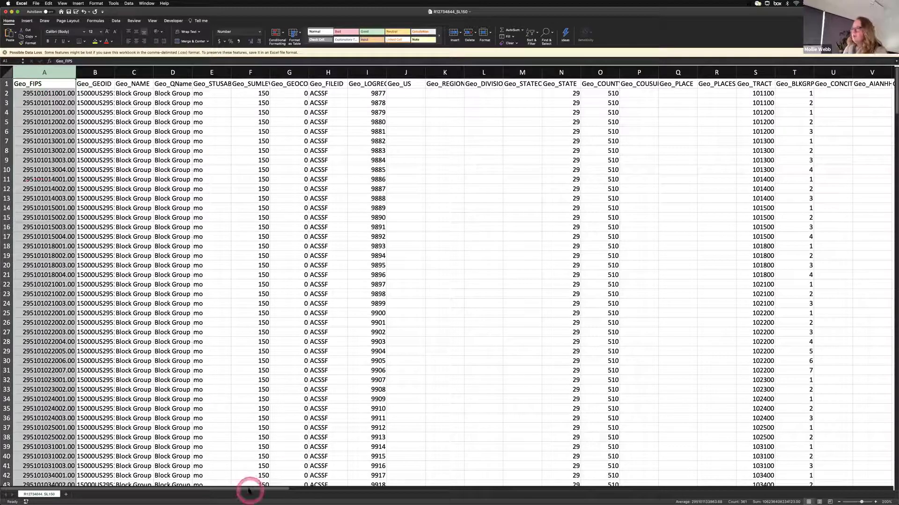
- Widen columns BD through BI together so the full SE_B01001 variable headings fit
{"action": "left_click_drag", "start_coordinate": [244, 488], "coordinate": [283, 490]}
{"action": "left_click_drag", "start_coordinate": [426, 491], "coordinate": [868, 494]}
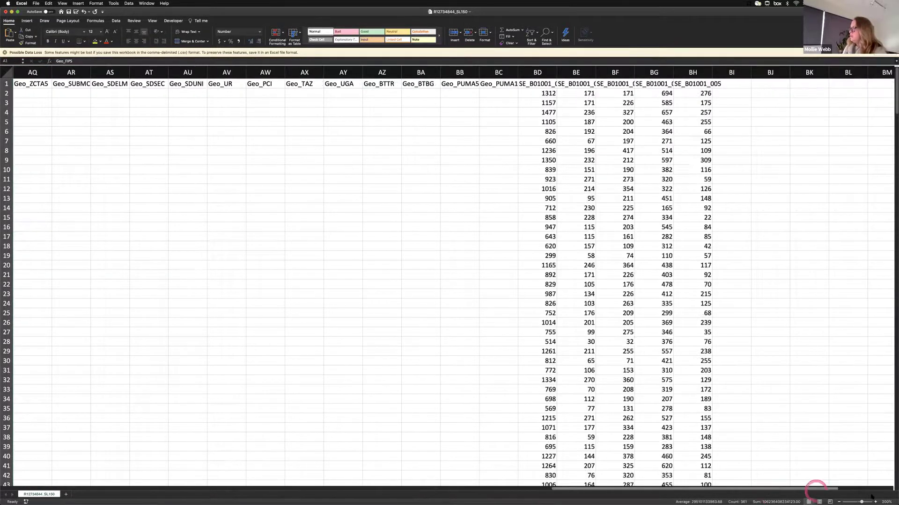
{"action": "left_click", "coordinate": [386, 92]}
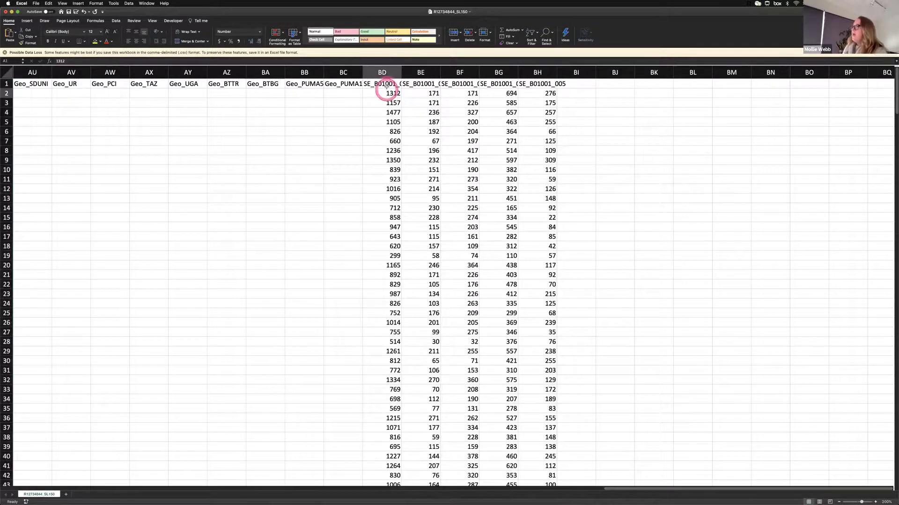
{"action": "left_click_drag", "start_coordinate": [382, 72], "coordinate": [557, 73]}
{"action": "double_click", "coordinate": [556, 73]}
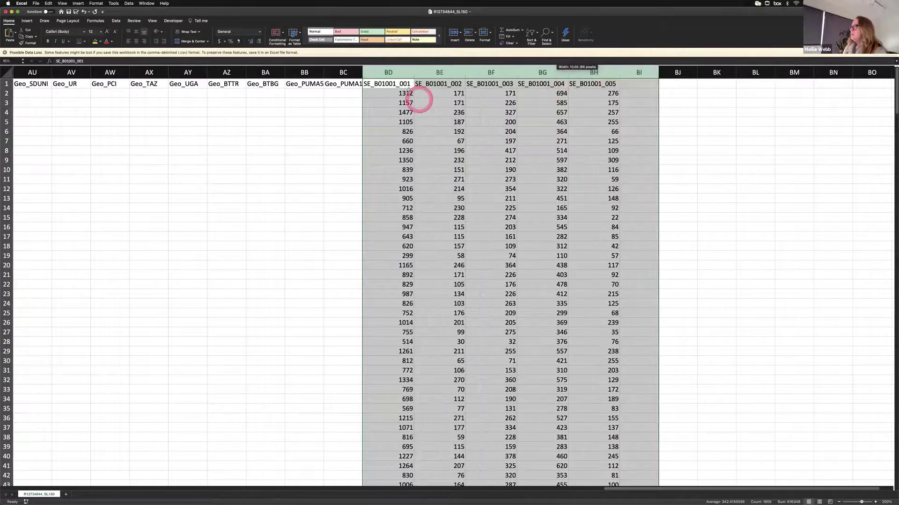
{"action": "left_click", "coordinate": [407, 93]}
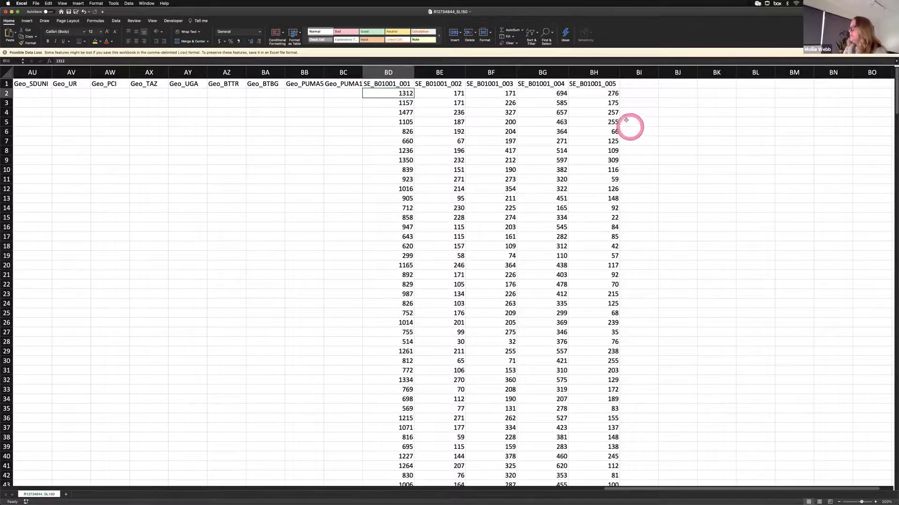
- Examine the age variable headings SE_B01001_001 through SE_B01001_005 in the first row
{"action": "left_click", "coordinate": [405, 77]}
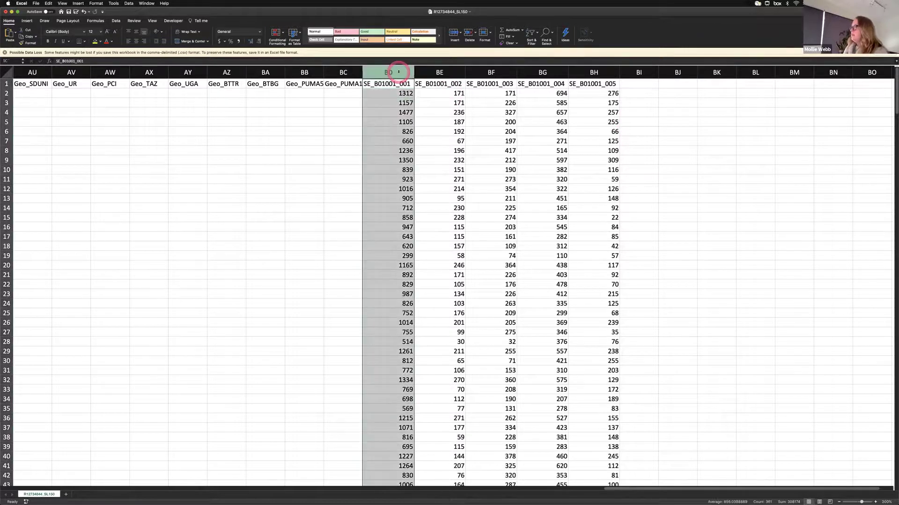
{"action": "left_click_drag", "start_coordinate": [578, 79], "coordinate": [579, 78]}
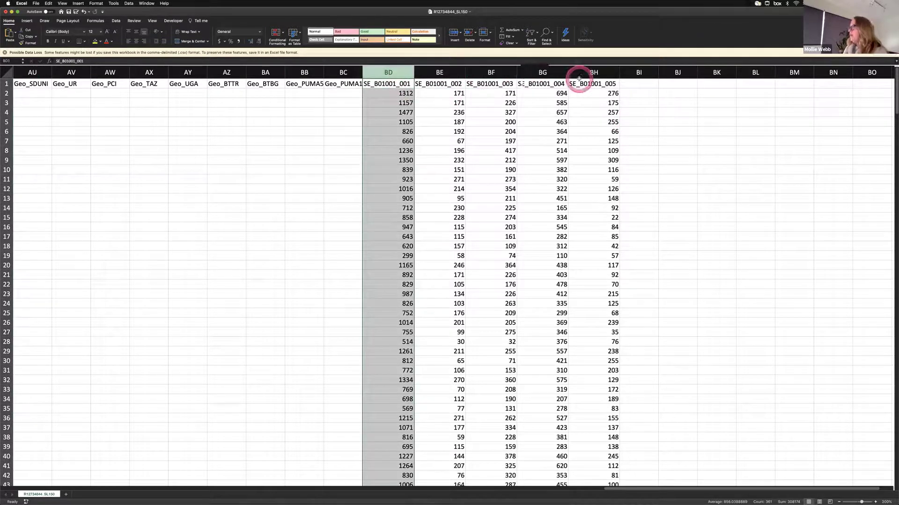
{"action": "left_click", "coordinate": [381, 86]}
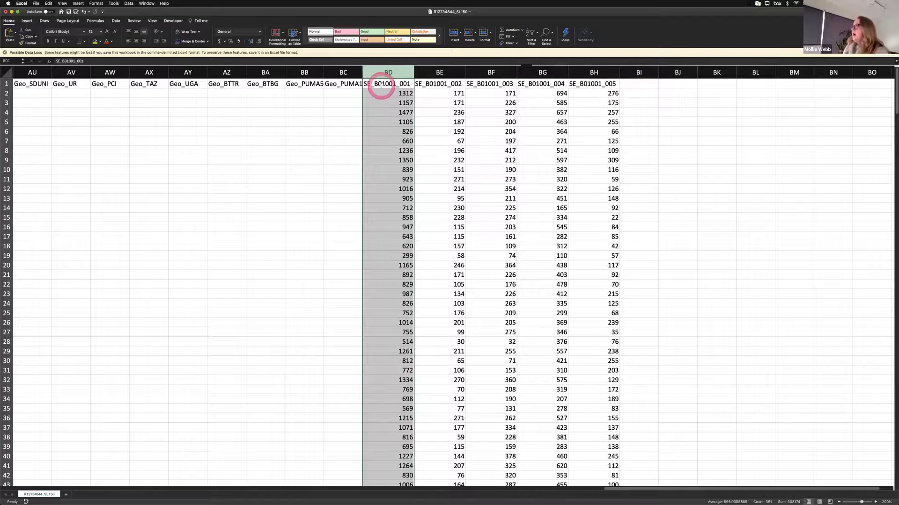
{"action": "left_click", "coordinate": [381, 86]}
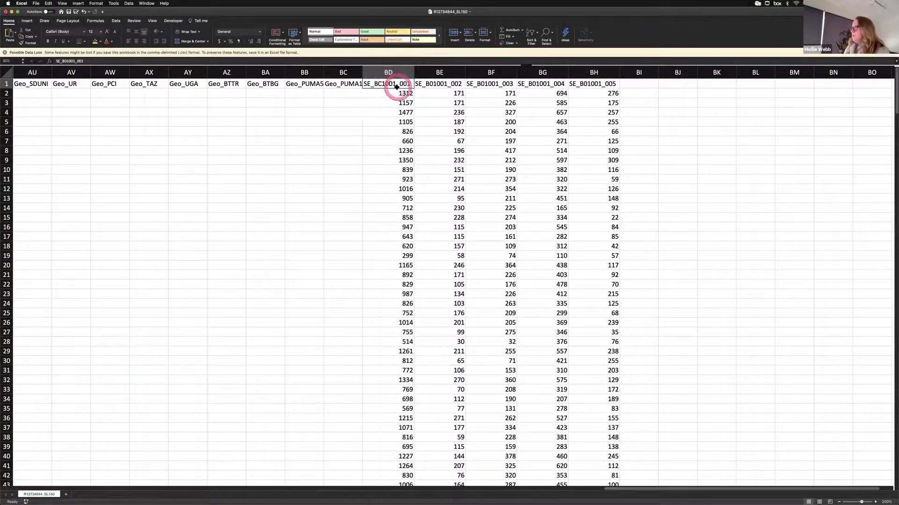
{"action": "left_click", "coordinate": [385, 88]}
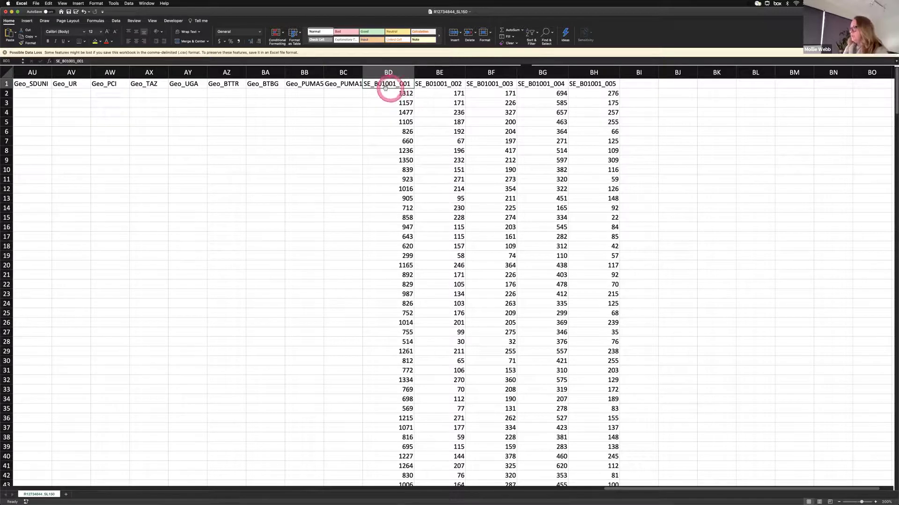
{"action": "left_click", "coordinate": [433, 86]}
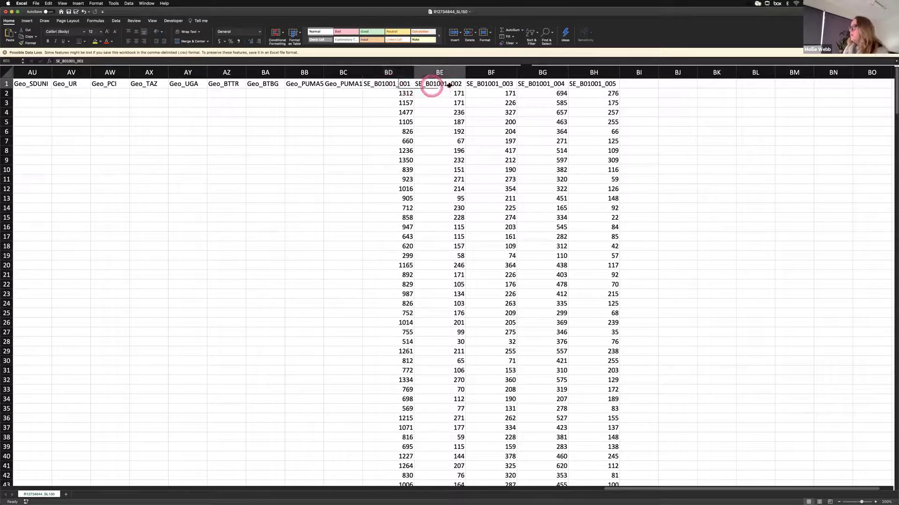
{"action": "left_click", "coordinate": [489, 87]}
{"action": "left_click", "coordinate": [530, 86]}
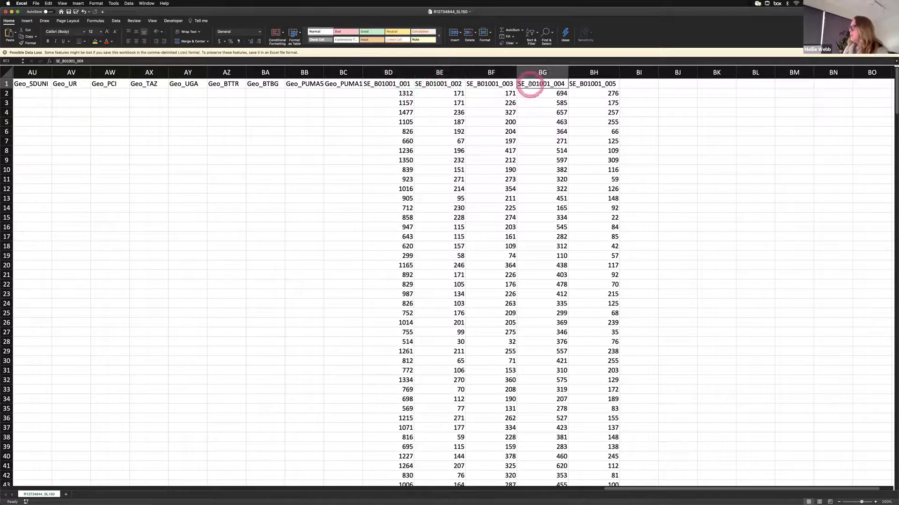
{"action": "left_click", "coordinate": [595, 85]}
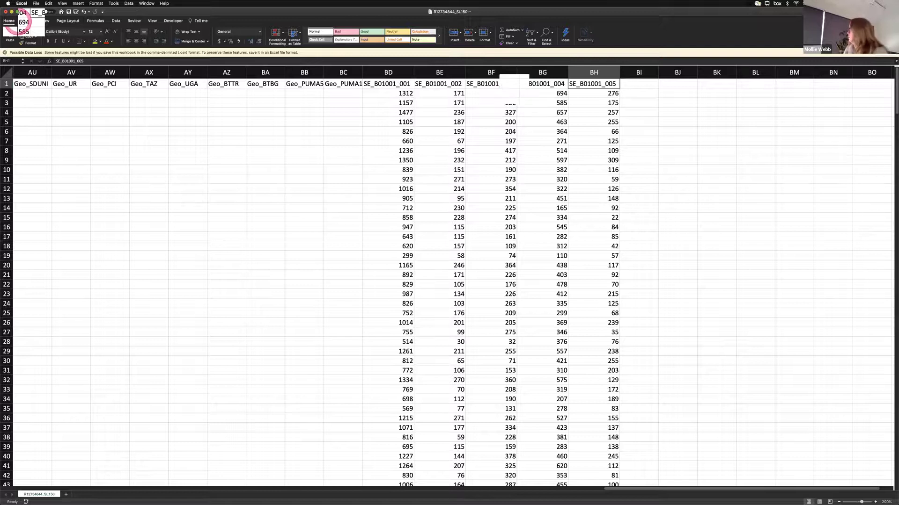
- Switch to the R12734844.txt codebook in TextEdit, enlarge it and place it beside the SE_B01001 columns of the lowered Excel window
{"action": "left_click", "coordinate": [10, 24]}
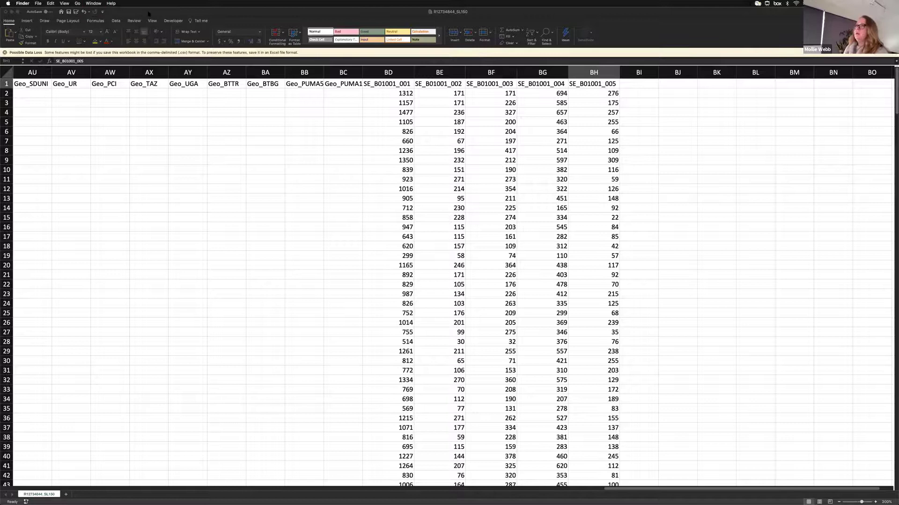
{"action": "left_click_drag", "start_coordinate": [146, 10], "coordinate": [140, 127]}
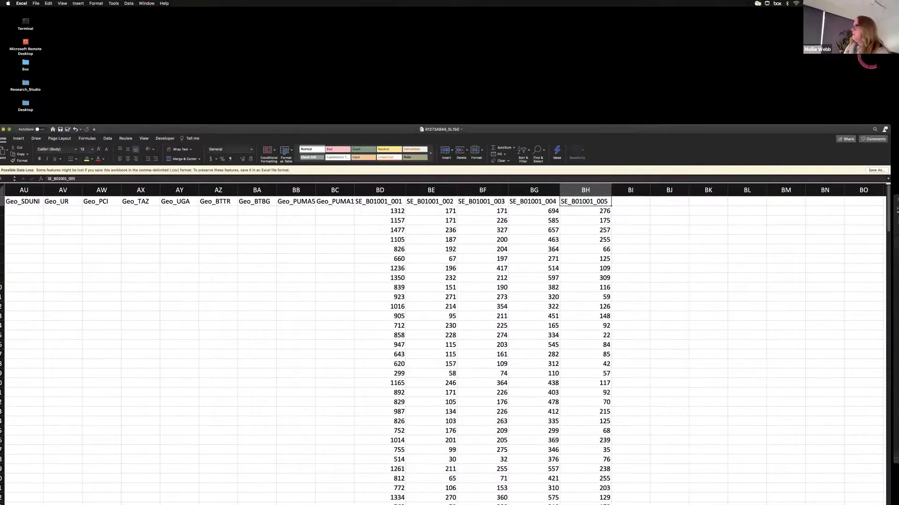
{"action": "key", "text": "super+Tab"}
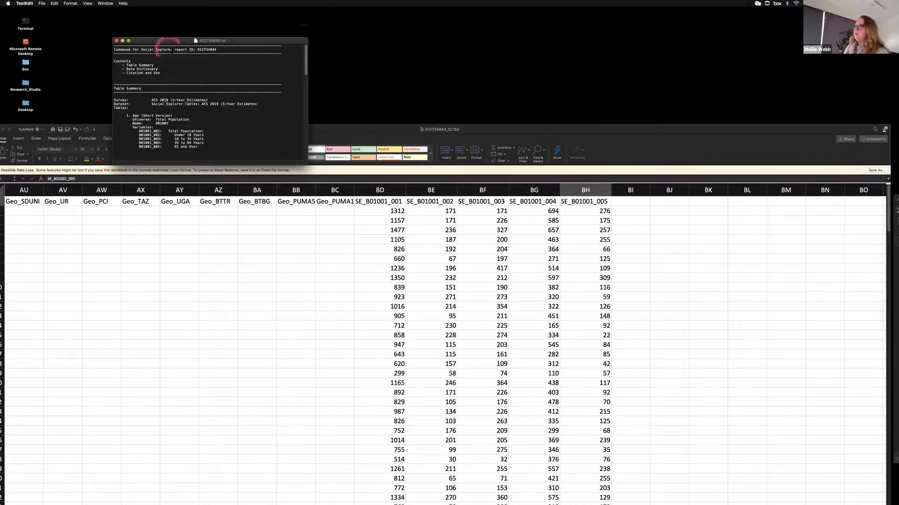
{"action": "left_click_drag", "start_coordinate": [186, 41], "coordinate": [200, 208]}
{"action": "left_click_drag", "start_coordinate": [322, 331], "coordinate": [413, 474]}
{"action": "left_click_drag", "start_coordinate": [313, 207], "coordinate": [300, 195]}
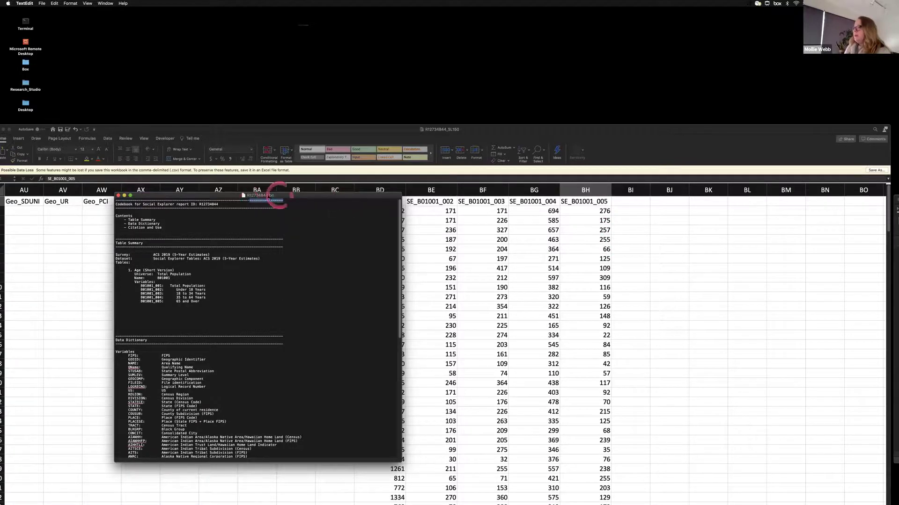
{"action": "left_click_drag", "start_coordinate": [302, 196], "coordinate": [229, 201]}
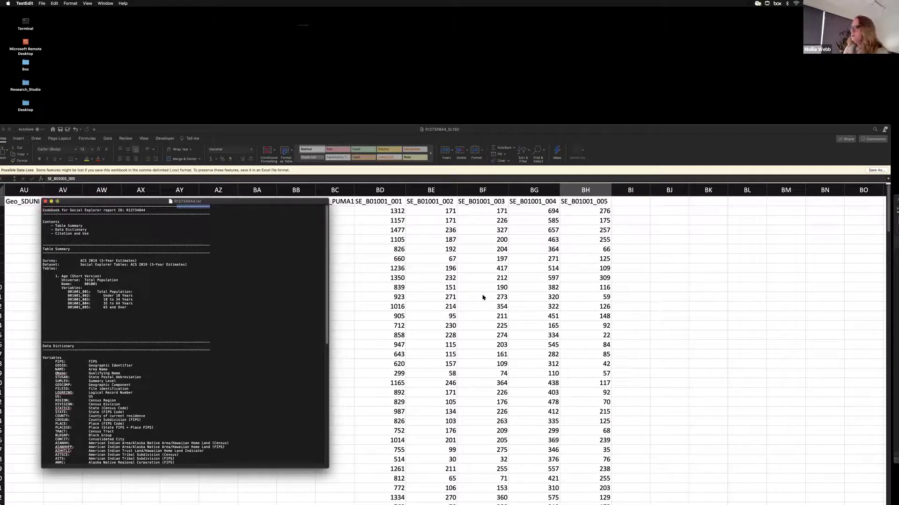
- Minimize the codebook window and the Excel workbook window to clear the desktop
{"action": "left_click", "coordinate": [58, 201]}
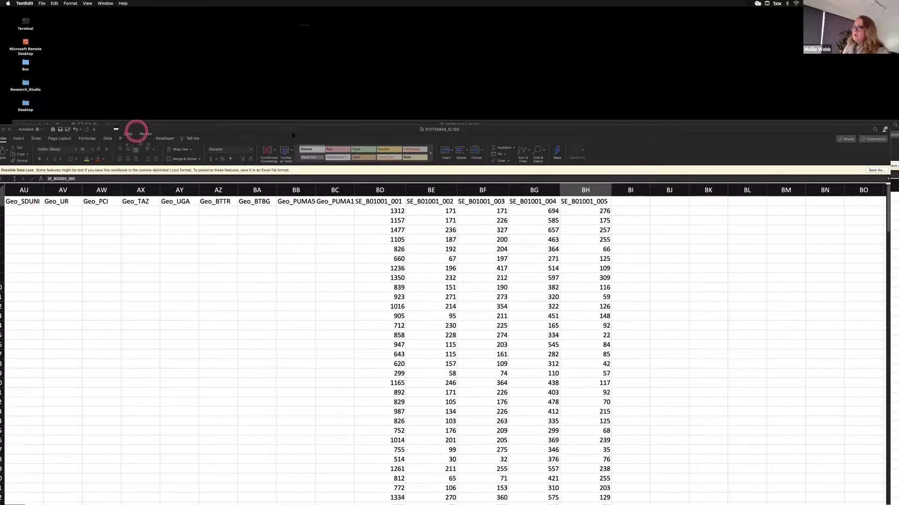
{"action": "double_click", "coordinate": [136, 133]}
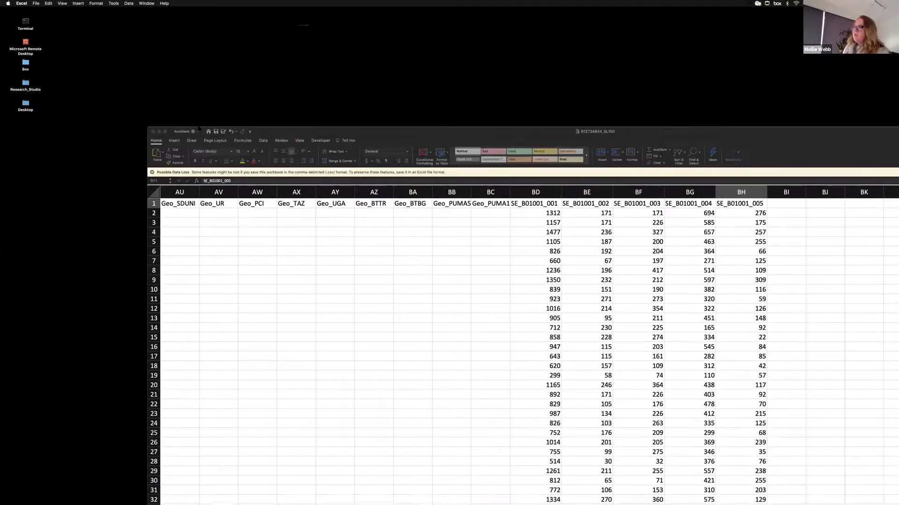
{"action": "left_click", "coordinate": [158, 131]}
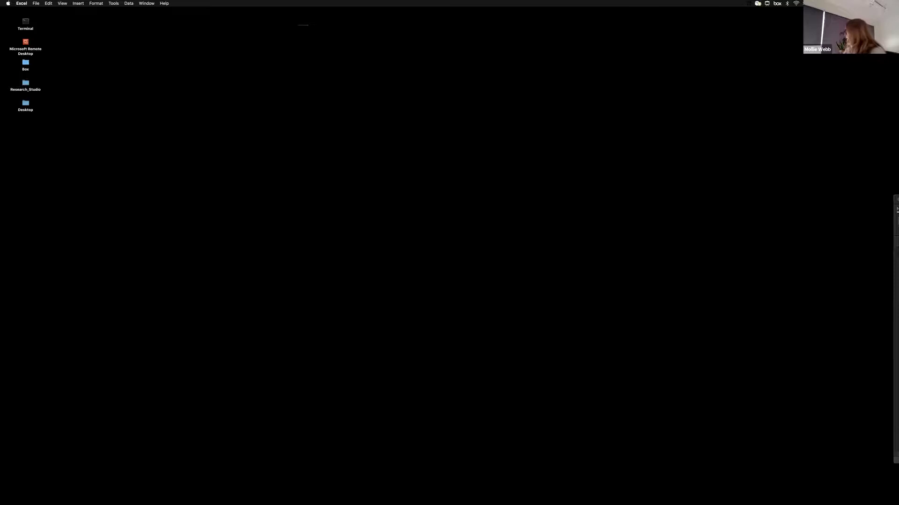
- Switch to ArcGIS Pro in Microsoft Remote Desktop, show the BG_2019_US_SL150_Coast_Clipped layer and hide the topmost stl_city_bg layer
{"action": "key", "text": "super+Tab"}
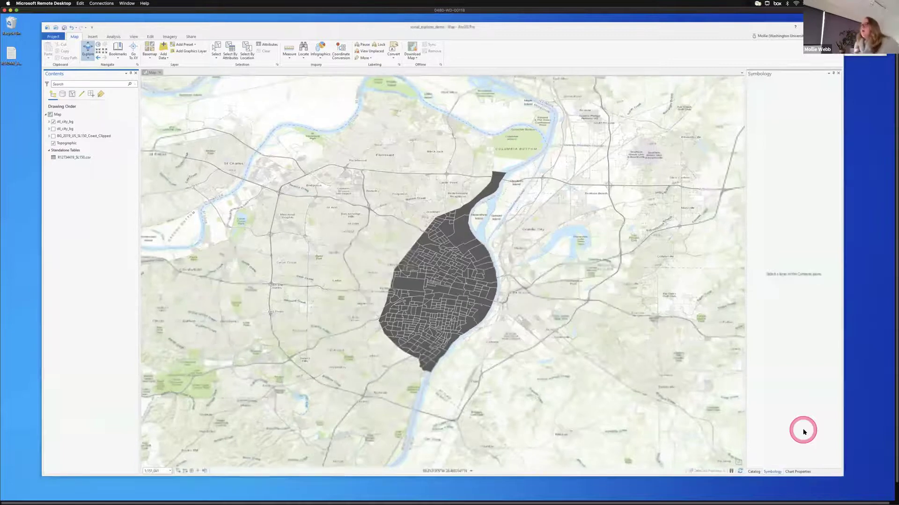
{"action": "left_click_drag", "start_coordinate": [802, 433], "coordinate": [820, 401]}
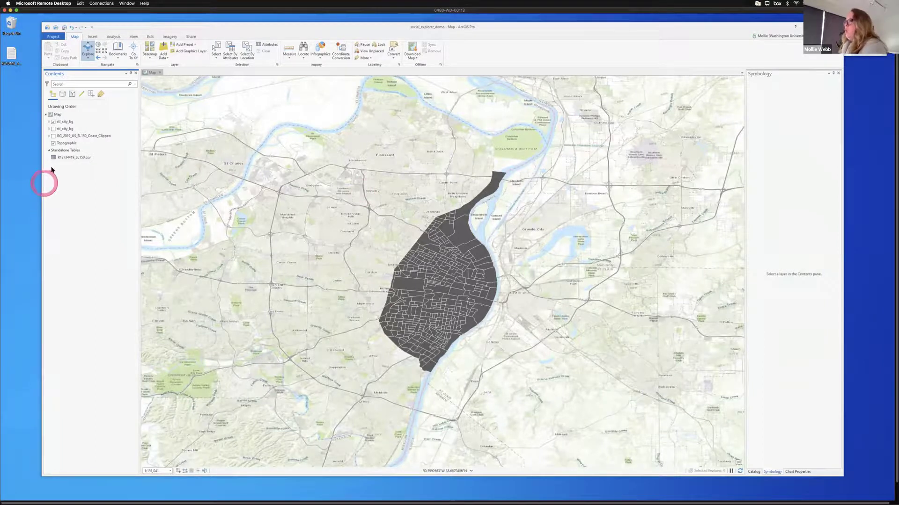
{"action": "left_click", "coordinate": [61, 157]}
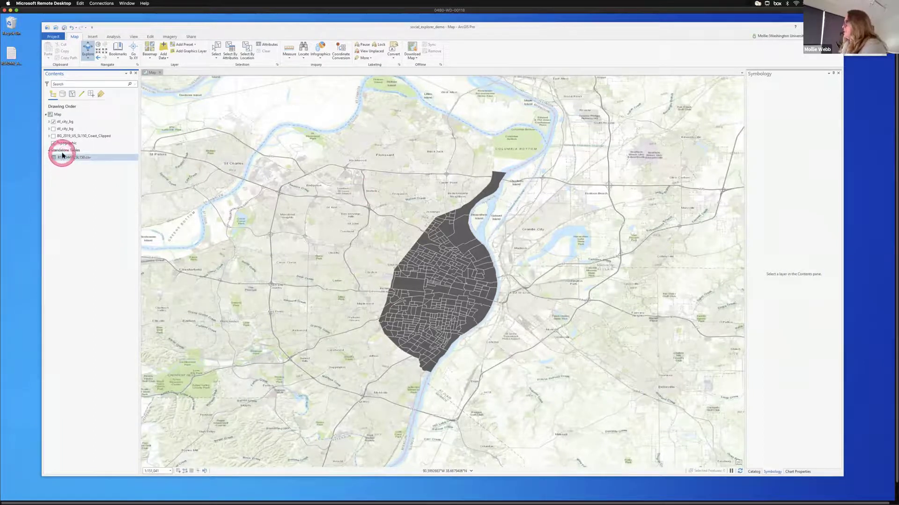
{"action": "left_click", "coordinate": [56, 136]}
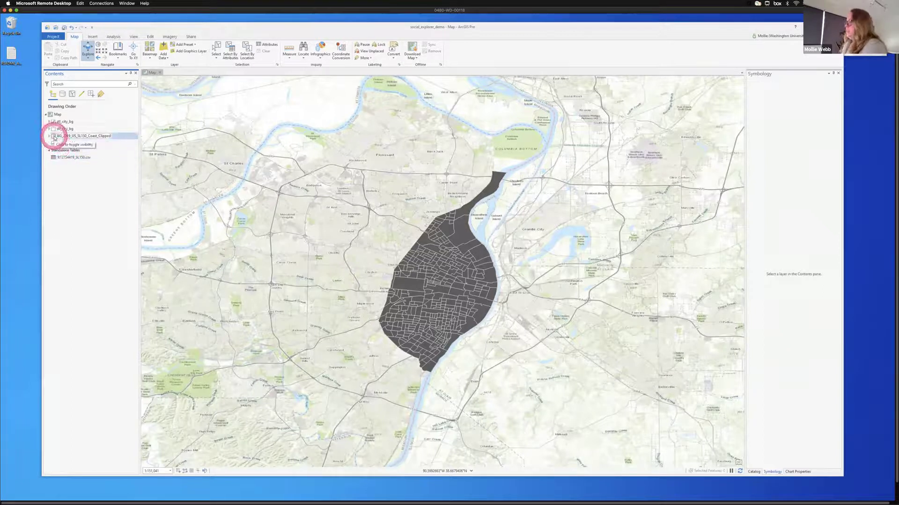
{"action": "left_click", "coordinate": [53, 136]}
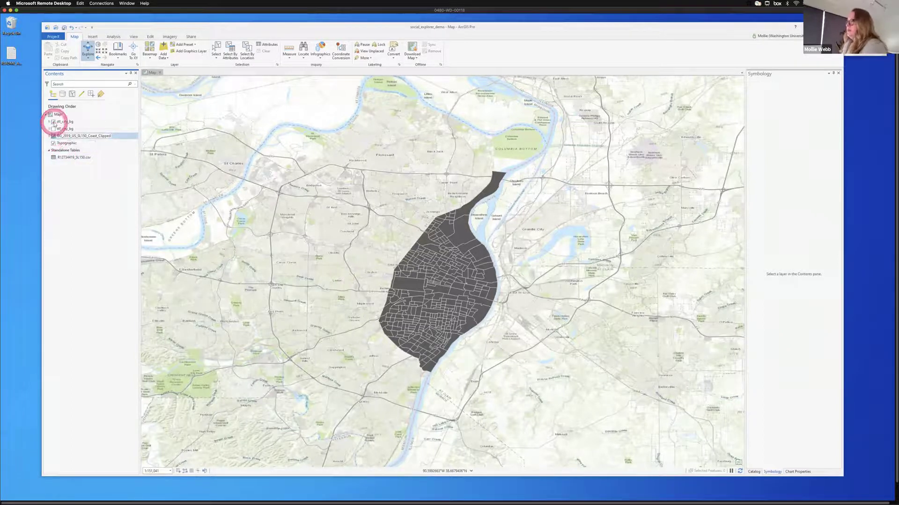
{"action": "left_click", "coordinate": [53, 122]}
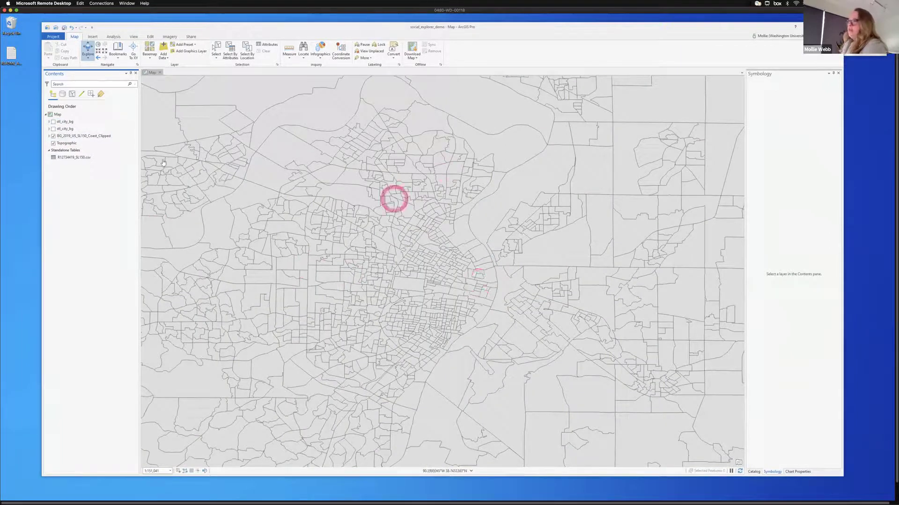
- Zoom the map to the full extent of the BG_2019_US_SL150_Coast_Clipped layer
{"action": "left_click", "coordinate": [104, 137]}
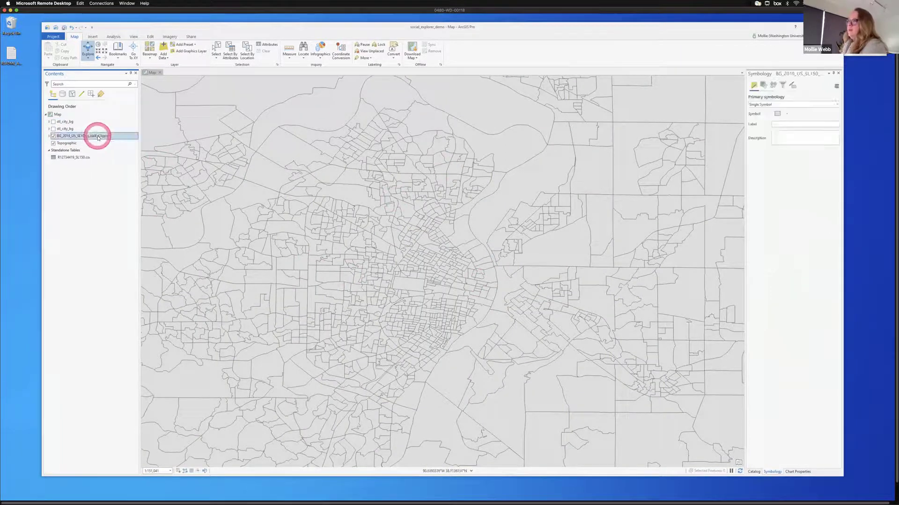
{"action": "right_click", "coordinate": [104, 138]}
{"action": "left_click", "coordinate": [120, 216]}
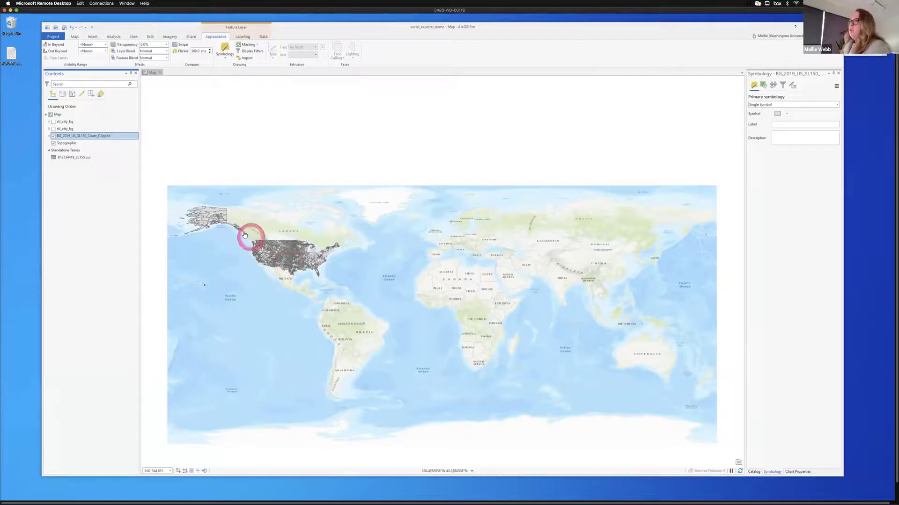
- Zoom the map to the extent of the topmost stl_city_bg layer
{"action": "left_click", "coordinate": [64, 123]}
{"action": "left_click", "coordinate": [65, 122]}
{"action": "right_click", "coordinate": [65, 124]}
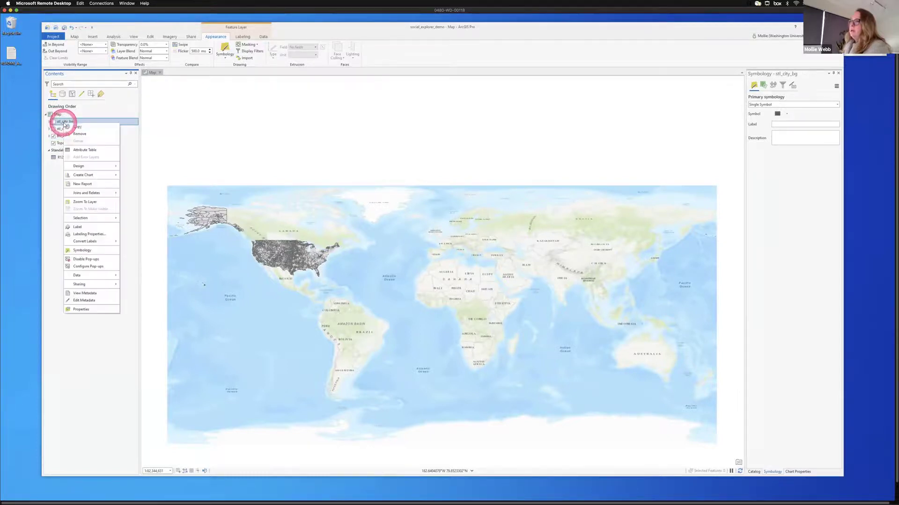
{"action": "left_click", "coordinate": [83, 204]}
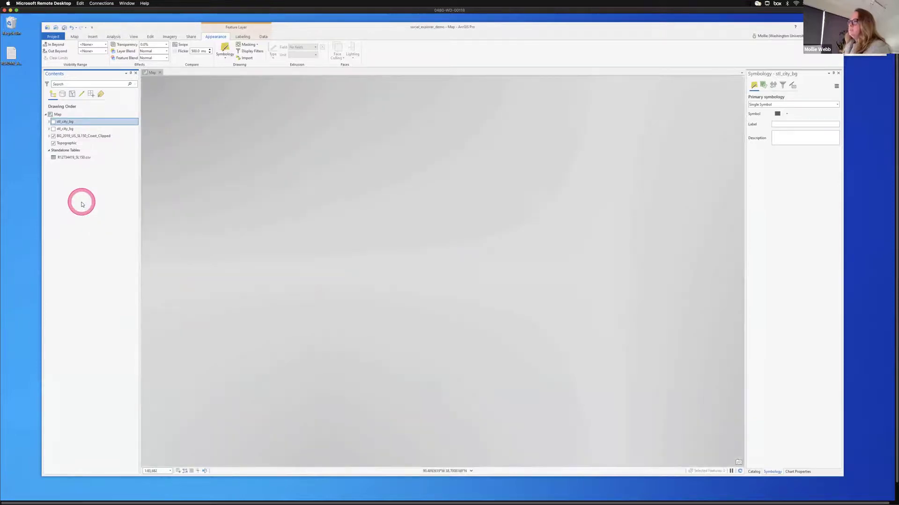
{"action": "left_click", "coordinate": [69, 173]}
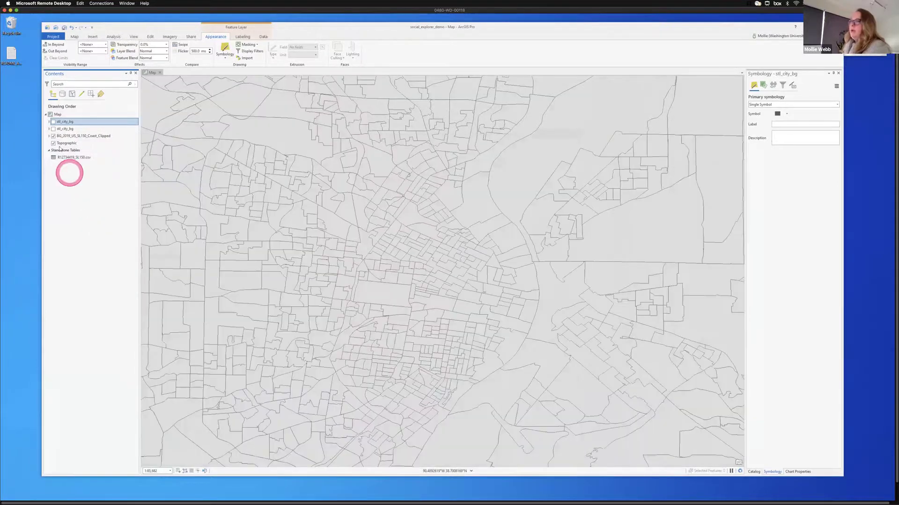
- Hide the BG_2019_US_SL150_Coast_Clipped layer and show the topmost stl_city_bg layer over the Topographic basemap
{"action": "left_click", "coordinate": [55, 137]}
{"action": "left_click", "coordinate": [54, 136]}
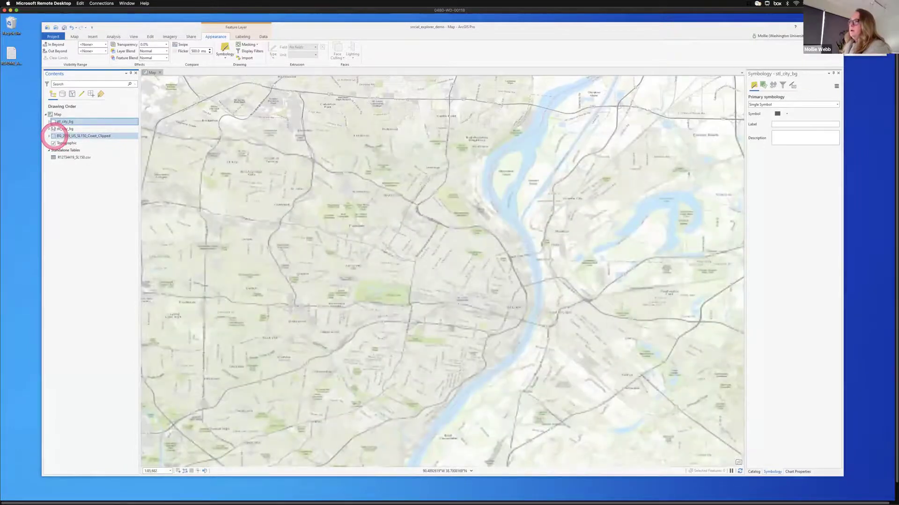
{"action": "left_click", "coordinate": [52, 122]}
{"action": "left_click", "coordinate": [621, 292]}
{"action": "left_click", "coordinate": [414, 326]}
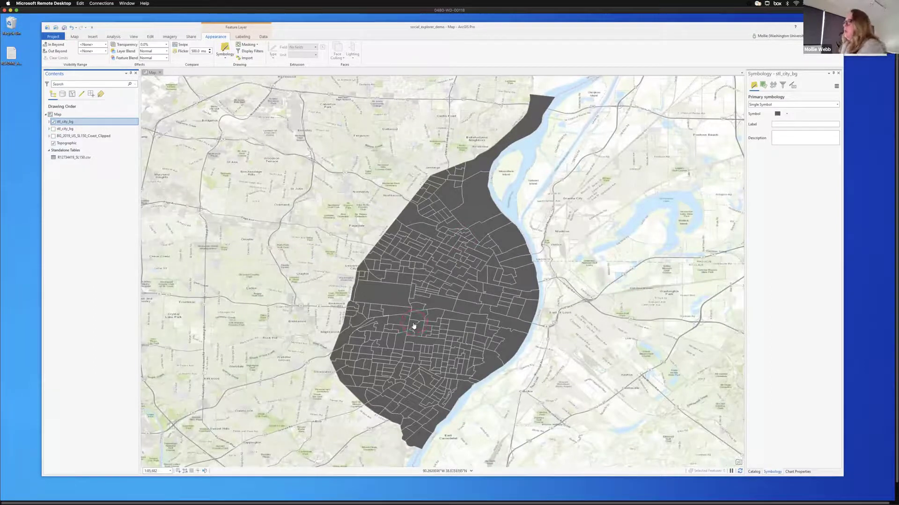
{"action": "left_click", "coordinate": [267, 305]}
{"action": "left_click", "coordinate": [161, 195]}
{"action": "left_click", "coordinate": [106, 157]}
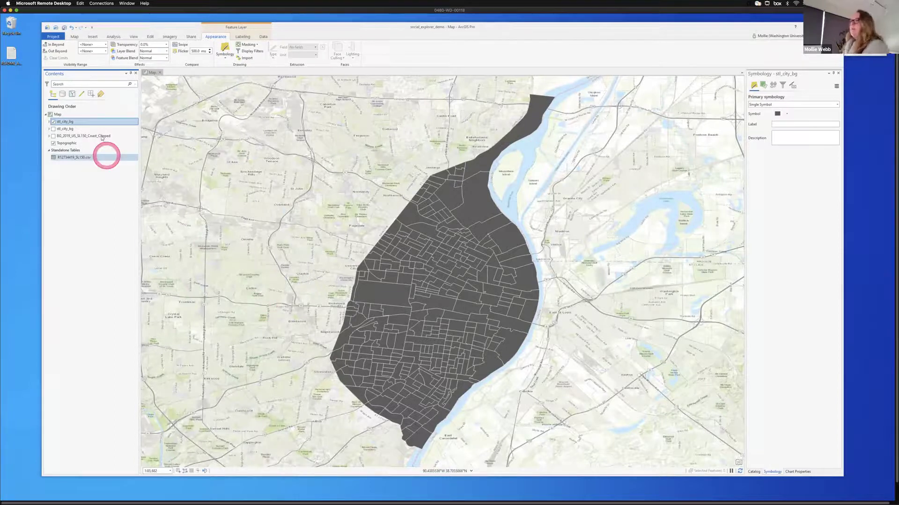
{"action": "left_click", "coordinate": [78, 121]}
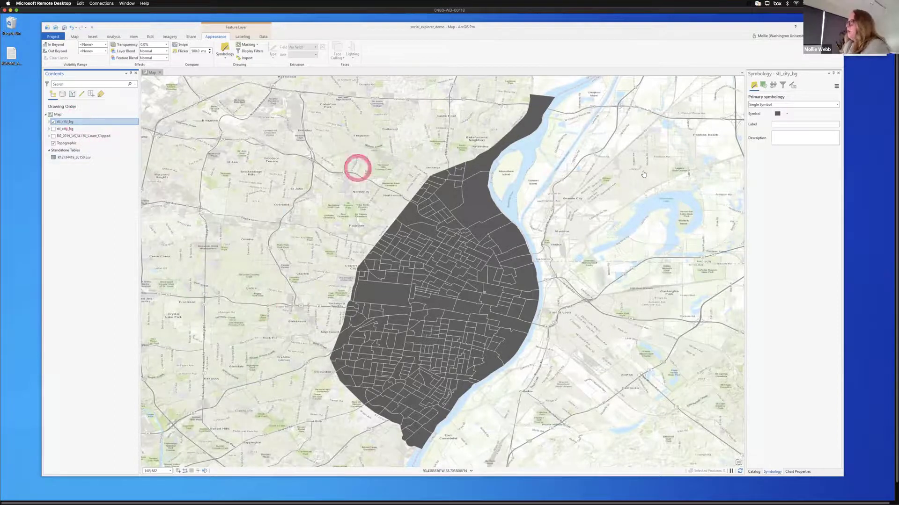
- Open the standalone R12734419_SL150.csv table and examine its Geo_FIPS and Geo_GEOID values
{"action": "right_click", "coordinate": [69, 158]}
{"action": "left_click", "coordinate": [84, 172]}
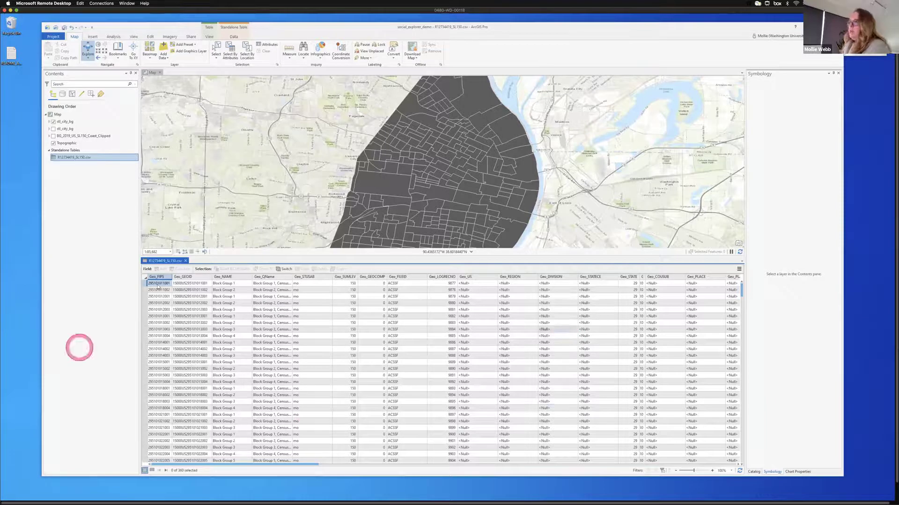
{"action": "left_click", "coordinate": [159, 285]}
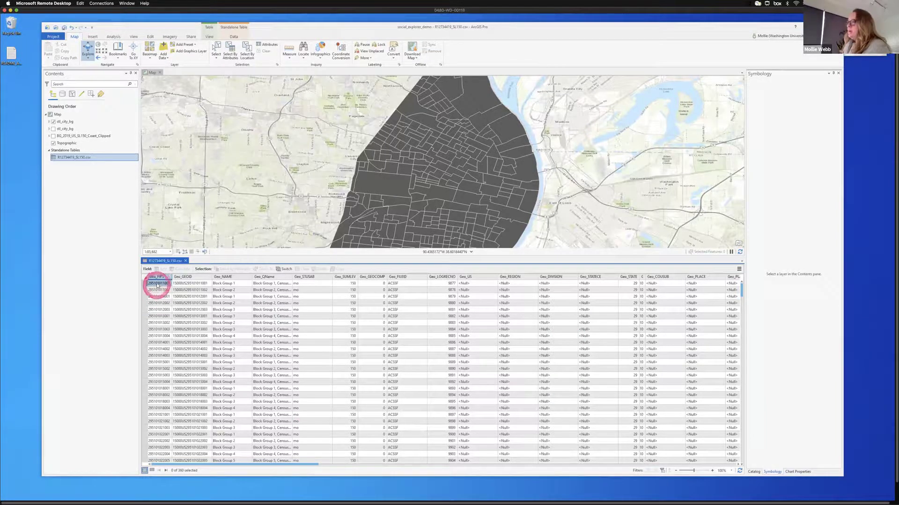
{"action": "left_click", "coordinate": [151, 402]}
{"action": "left_click", "coordinate": [157, 317]}
{"action": "left_click", "coordinate": [160, 285]}
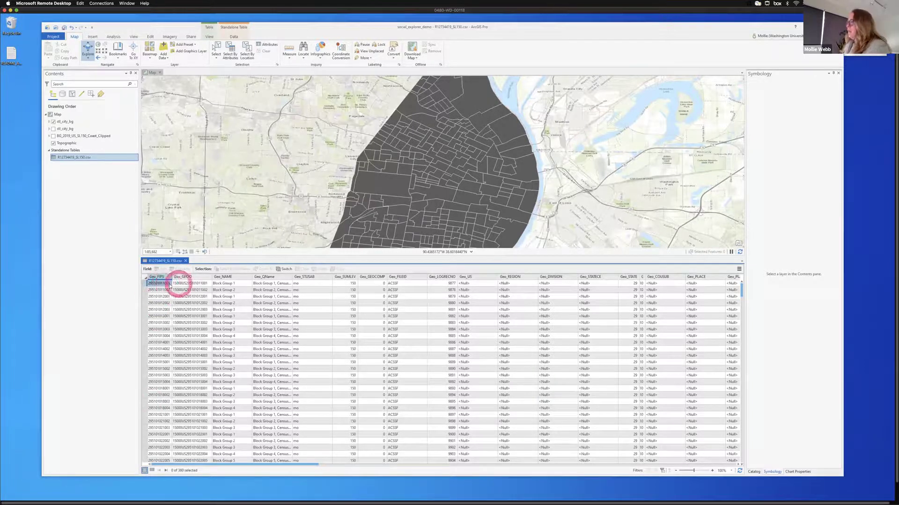
{"action": "left_click", "coordinate": [162, 288]}
{"action": "left_click", "coordinate": [185, 356]}
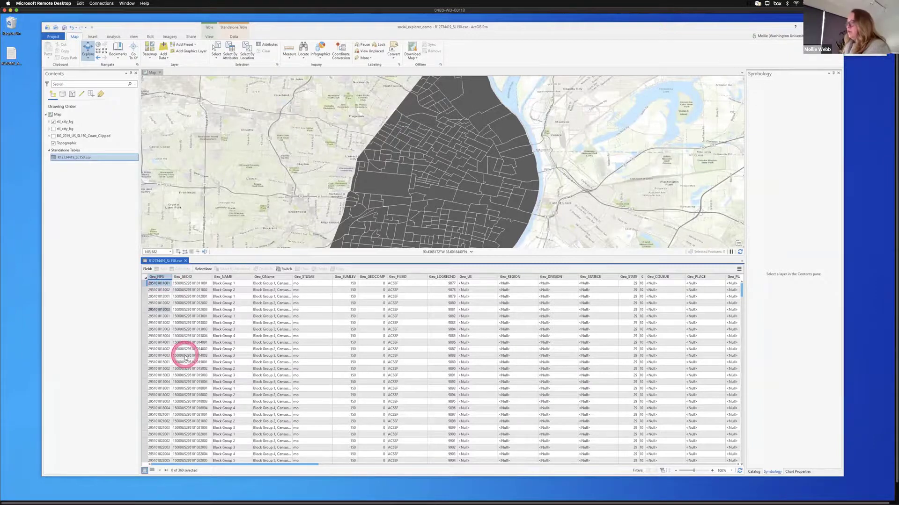
{"action": "left_click", "coordinate": [158, 310]}
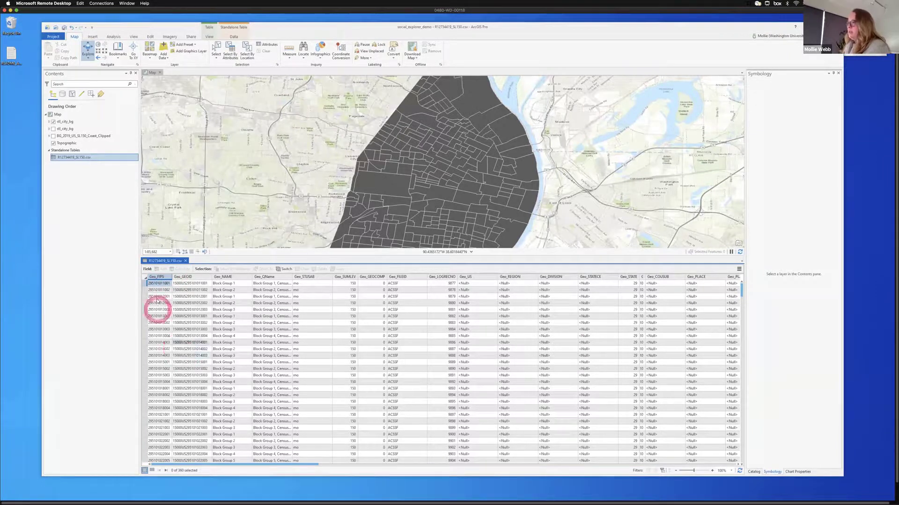
- Check the number of records in the CSV table and close the table
{"action": "left_click", "coordinate": [193, 415]}
{"action": "left_click", "coordinate": [187, 484]}
{"action": "left_click", "coordinate": [178, 474]}
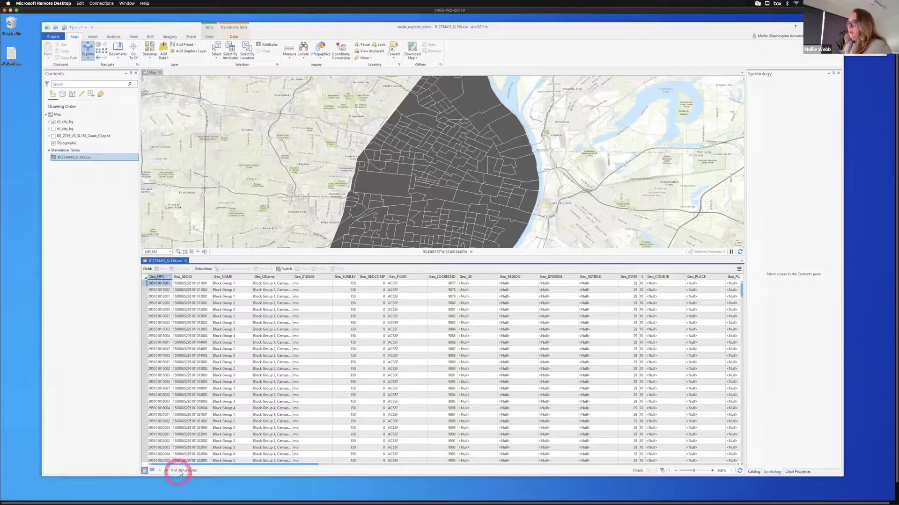
{"action": "left_click", "coordinate": [181, 473]}
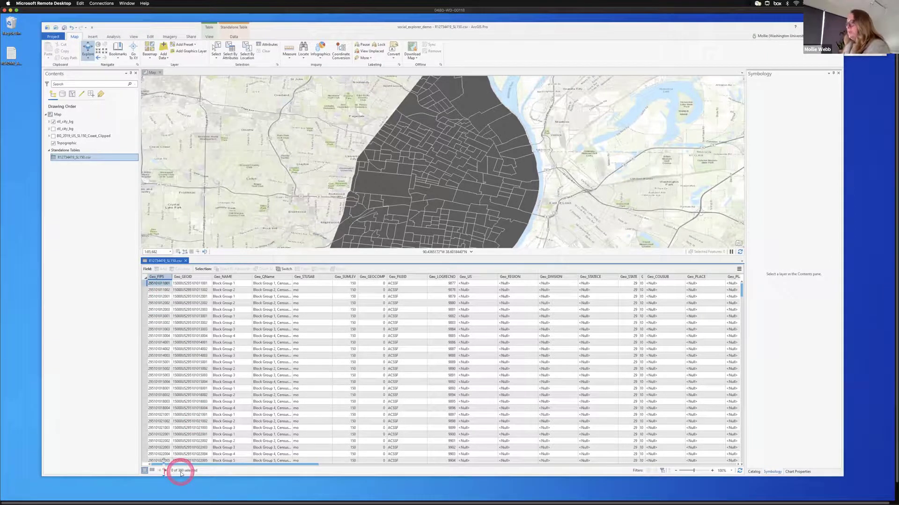
{"action": "left_click", "coordinate": [197, 253]}
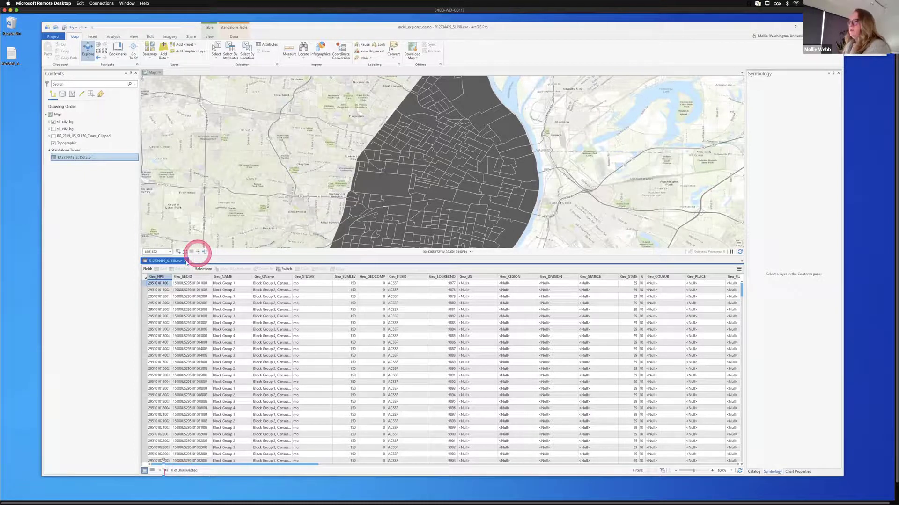
{"action": "left_click", "coordinate": [186, 261]}
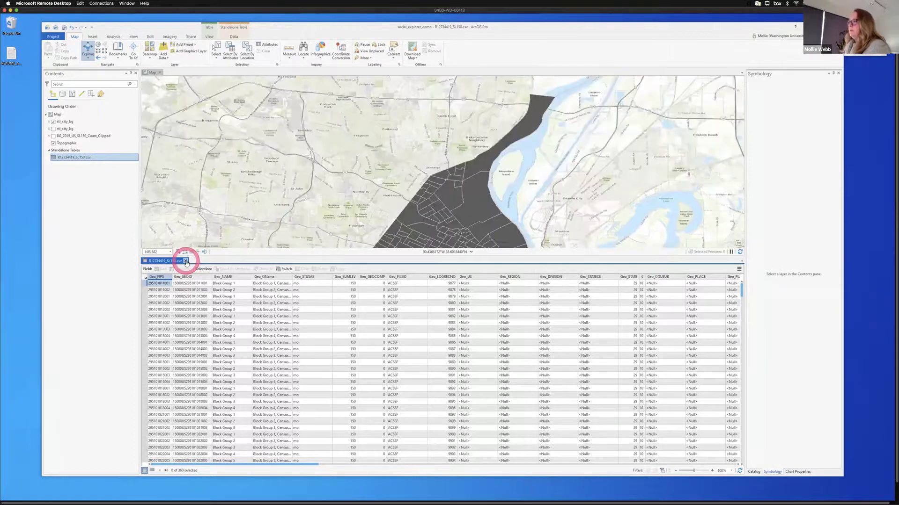
{"action": "left_click", "coordinate": [173, 234]}
{"action": "left_click", "coordinate": [428, 253]}
{"action": "left_click", "coordinate": [409, 192]}
{"action": "left_click", "coordinate": [379, 328]}
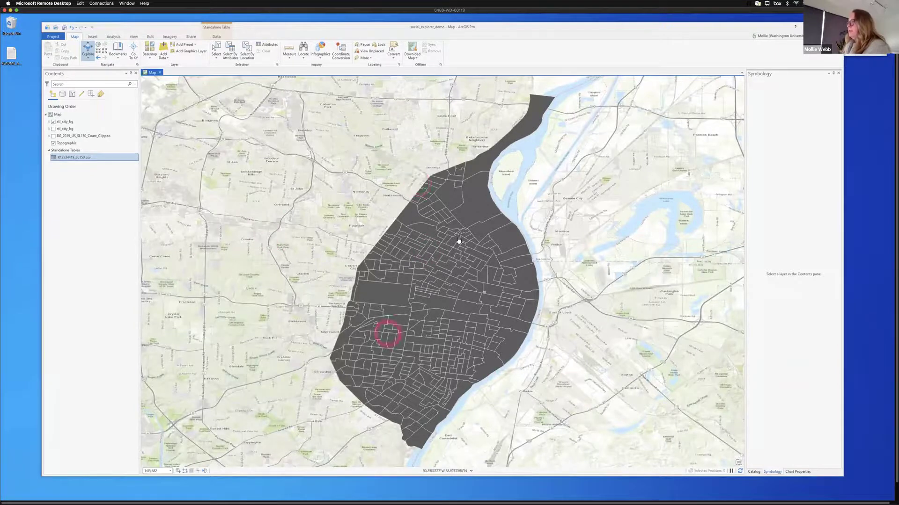
{"action": "left_click", "coordinate": [476, 311]}
{"action": "left_click", "coordinate": [455, 235]}
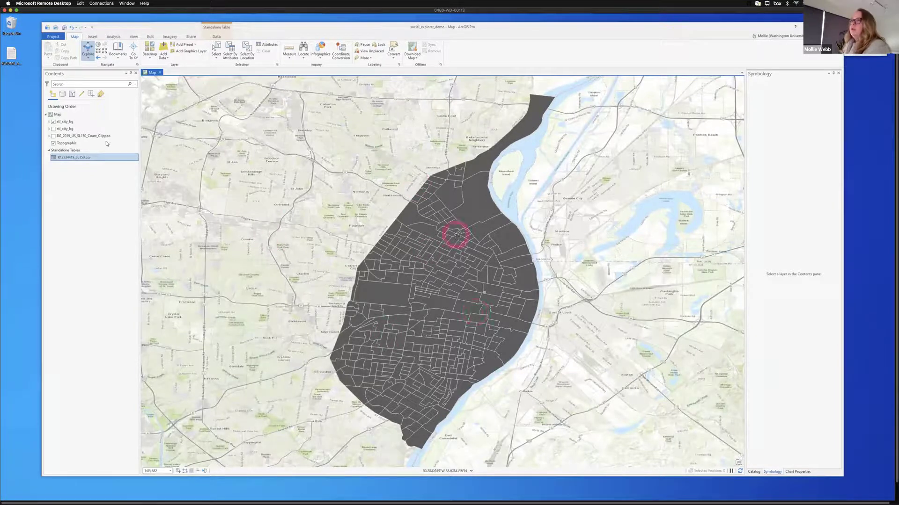
- Open the attribute table of the topmost stl_city_bg layer
{"action": "left_click", "coordinate": [66, 122]}
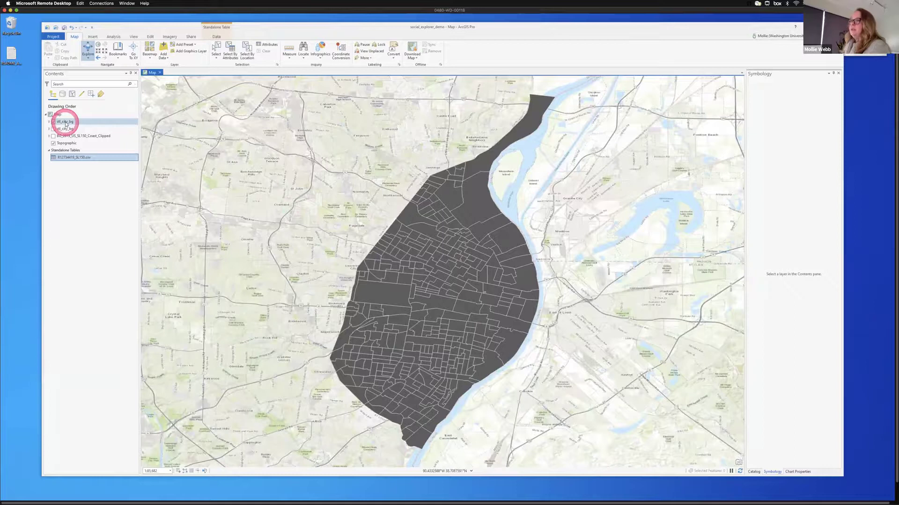
{"action": "right_click", "coordinate": [66, 123]}
{"action": "left_click", "coordinate": [86, 150]}
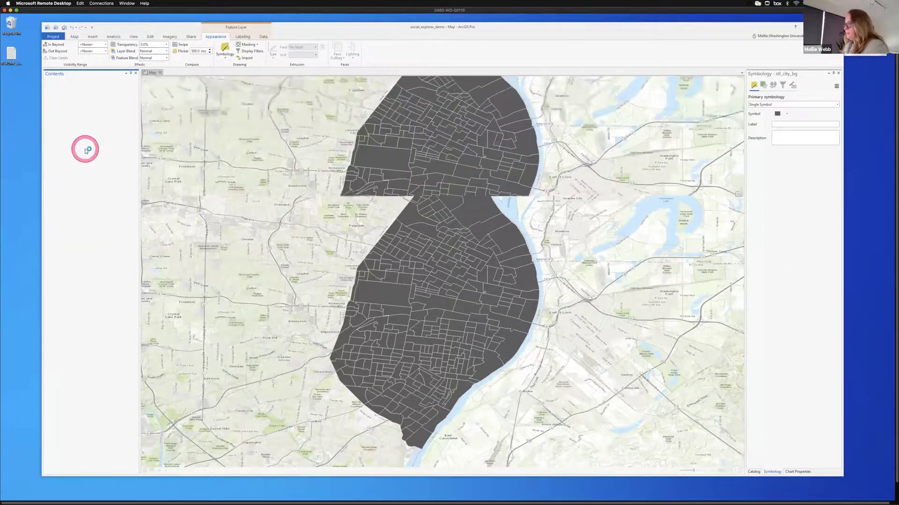
{"action": "left_click", "coordinate": [341, 260]}
{"action": "left_click", "coordinate": [350, 224]}
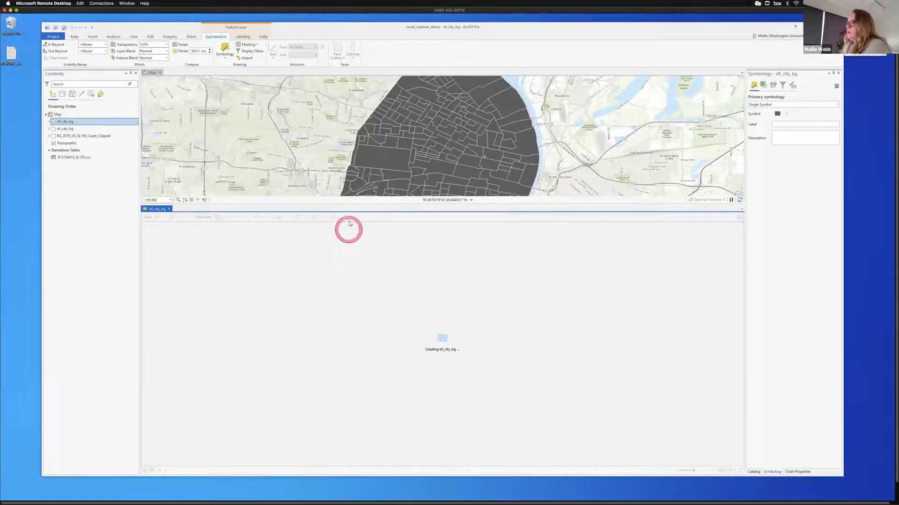
{"action": "left_click", "coordinate": [354, 238]}
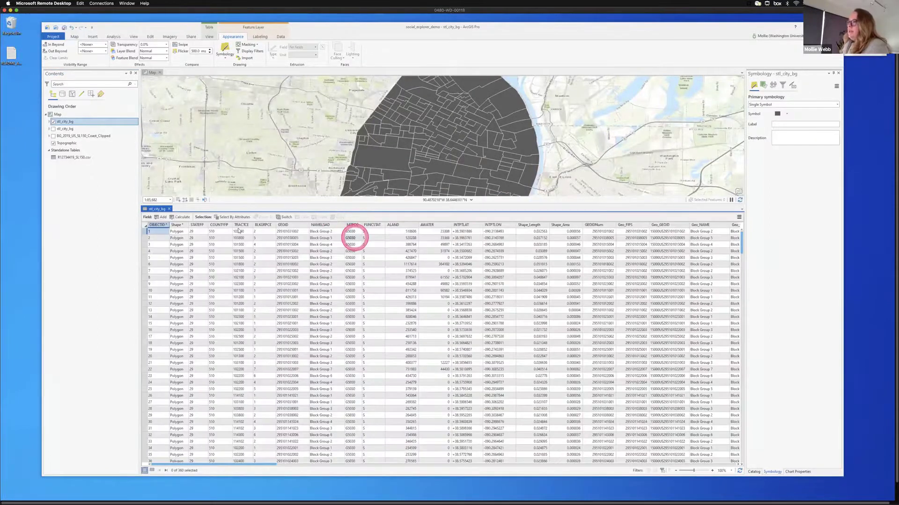
- Examine the block group identifiers in the GEOID column of the stl_city_bg attribute table
{"action": "left_click", "coordinate": [221, 225]}
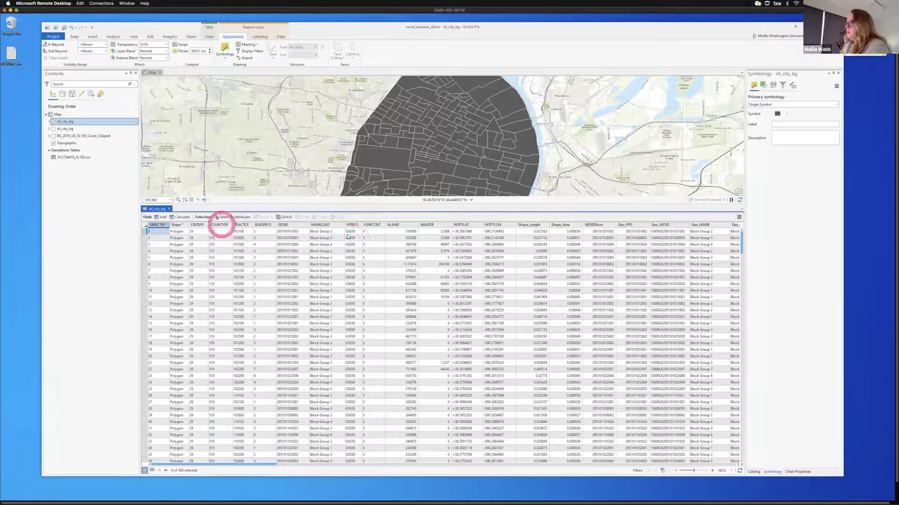
{"action": "left_click", "coordinate": [348, 237]}
{"action": "left_click", "coordinate": [310, 265]}
{"action": "left_click", "coordinate": [286, 233]}
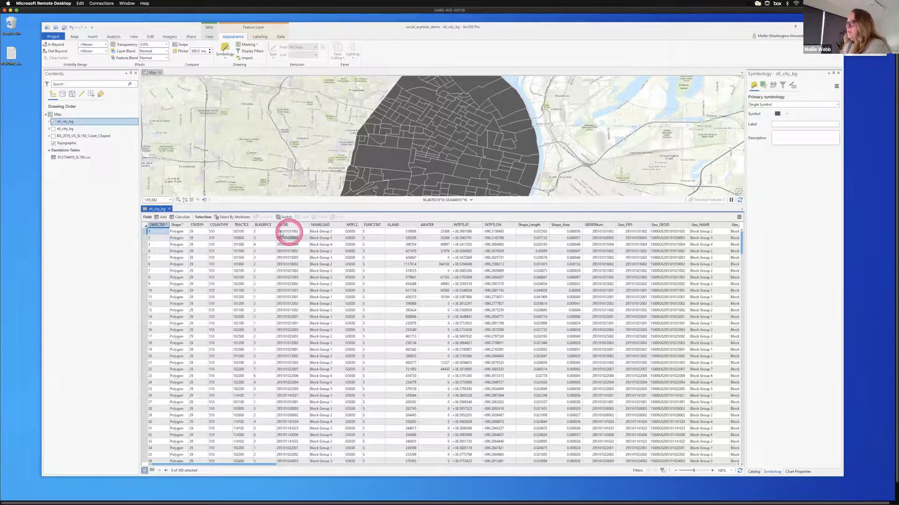
{"action": "left_click", "coordinate": [287, 234]}
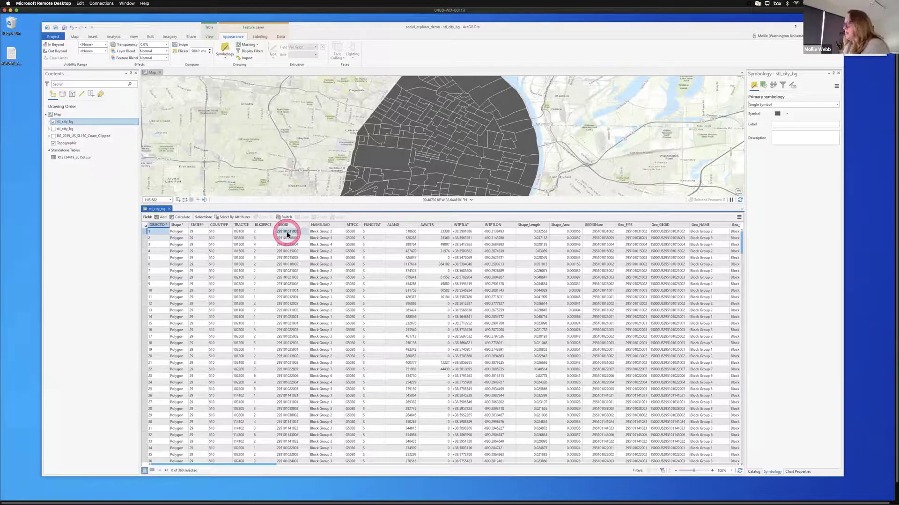
{"action": "left_click", "coordinate": [286, 229]}
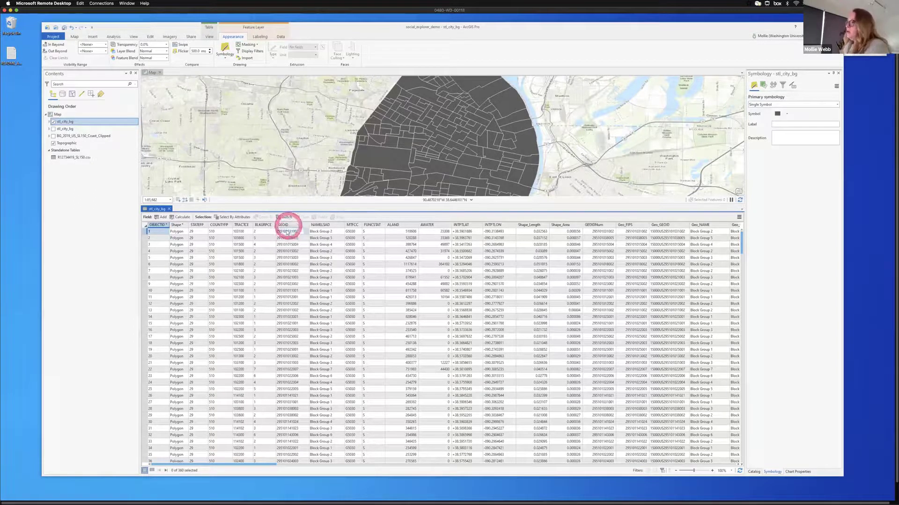
{"action": "left_click", "coordinate": [292, 231]}
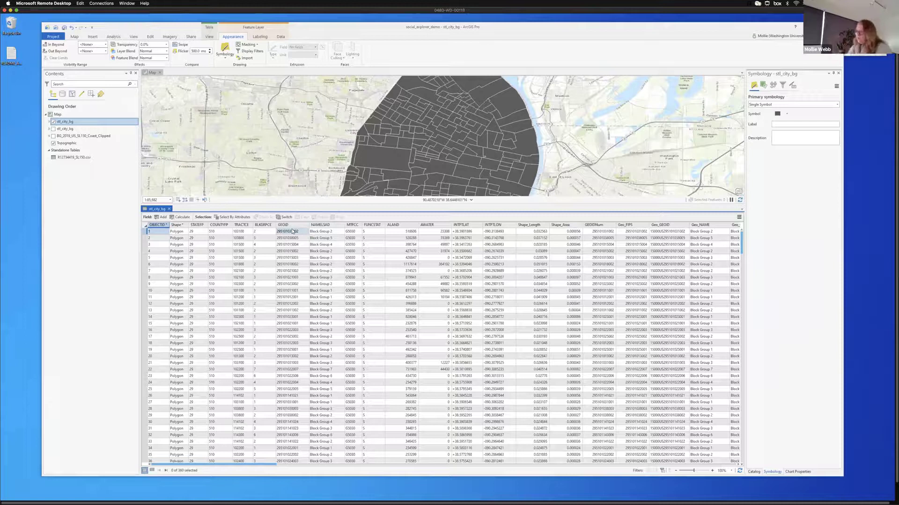
{"action": "left_click", "coordinate": [293, 231]}
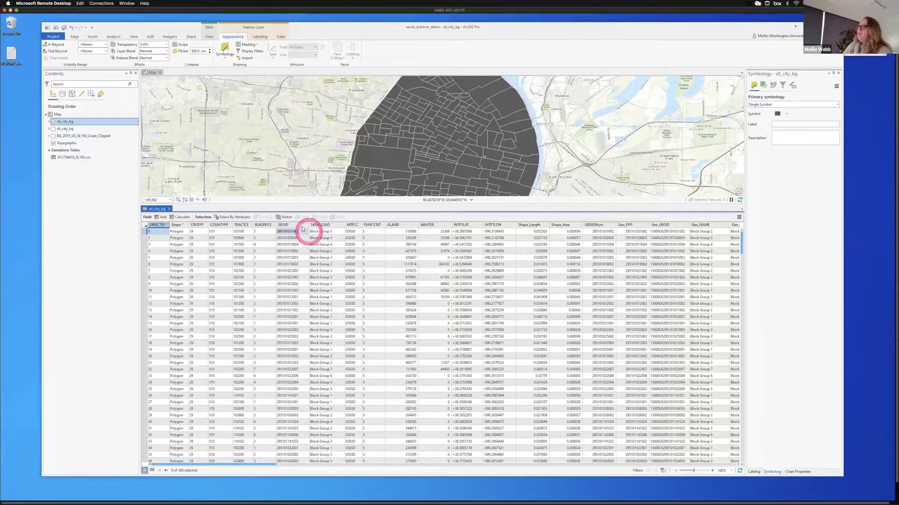
{"action": "left_click_drag", "start_coordinate": [293, 231], "coordinate": [292, 264]}
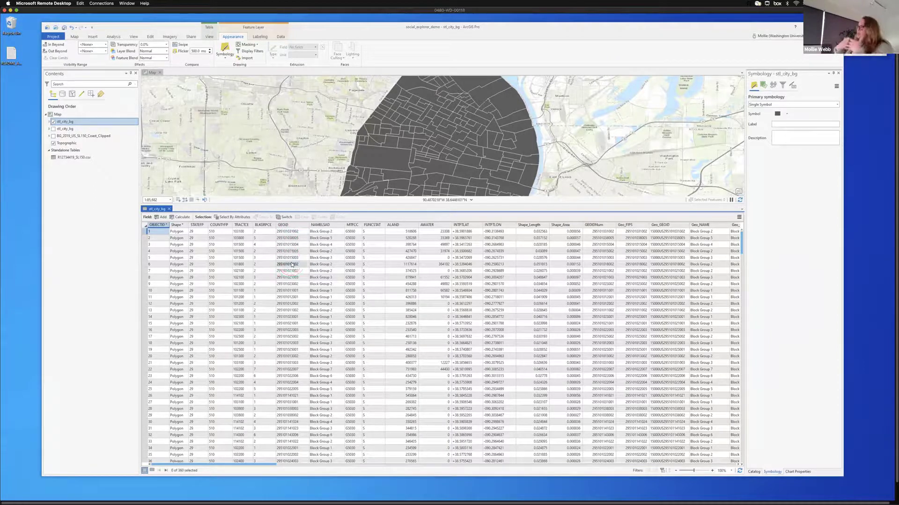
{"action": "left_click_drag", "start_coordinate": [292, 265], "coordinate": [281, 228]}
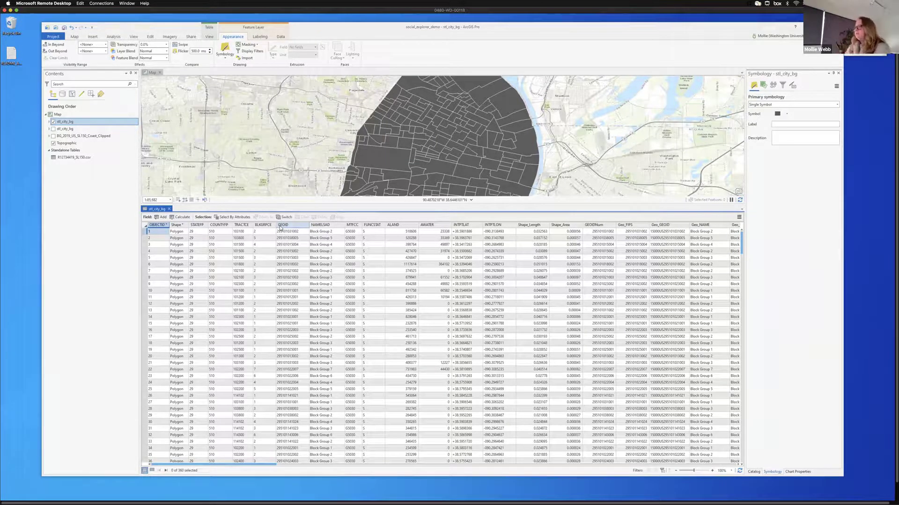
- Open the Fields view of stl_city_bg from the GEOID column and check that field's data type
{"action": "left_click", "coordinate": [287, 226]}
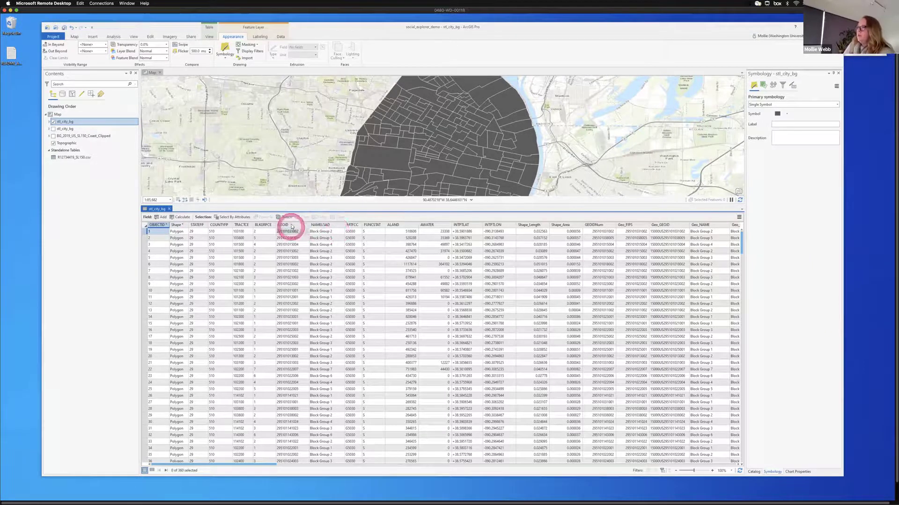
{"action": "right_click", "coordinate": [292, 226]}
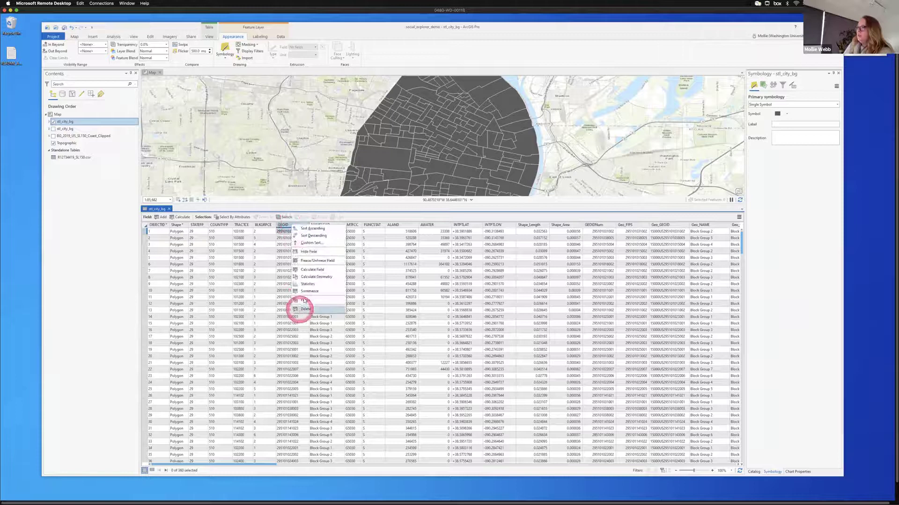
{"action": "left_click", "coordinate": [304, 300]}
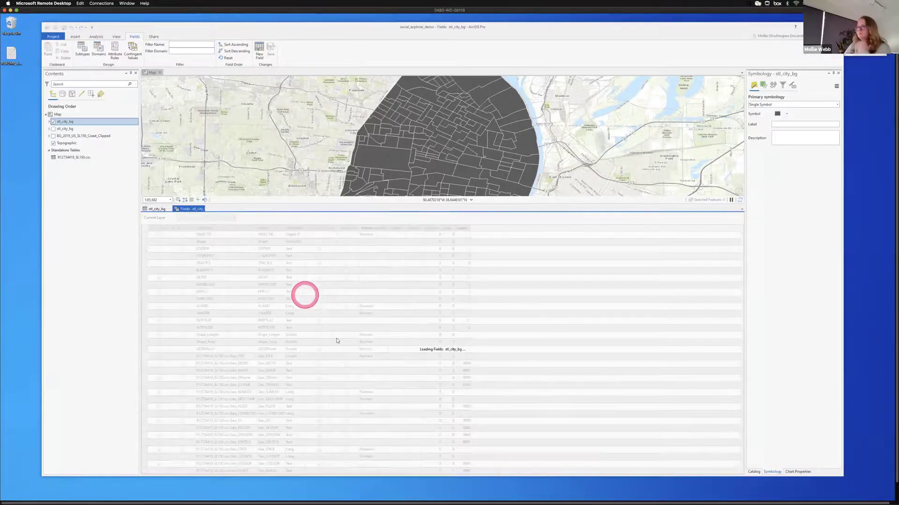
{"action": "left_click", "coordinate": [325, 339]}
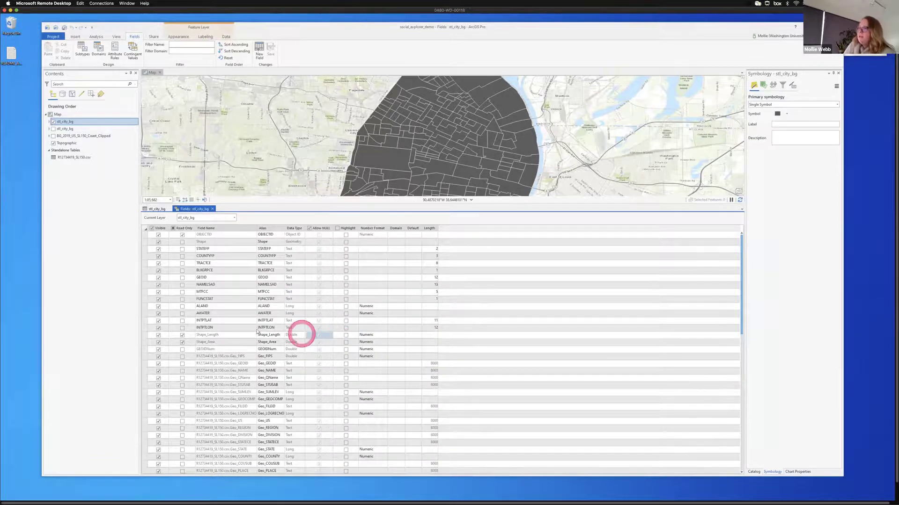
{"action": "left_click", "coordinate": [265, 322]}
{"action": "left_click", "coordinate": [243, 311]}
{"action": "left_click", "coordinate": [223, 283]}
{"action": "left_click", "coordinate": [294, 277]}
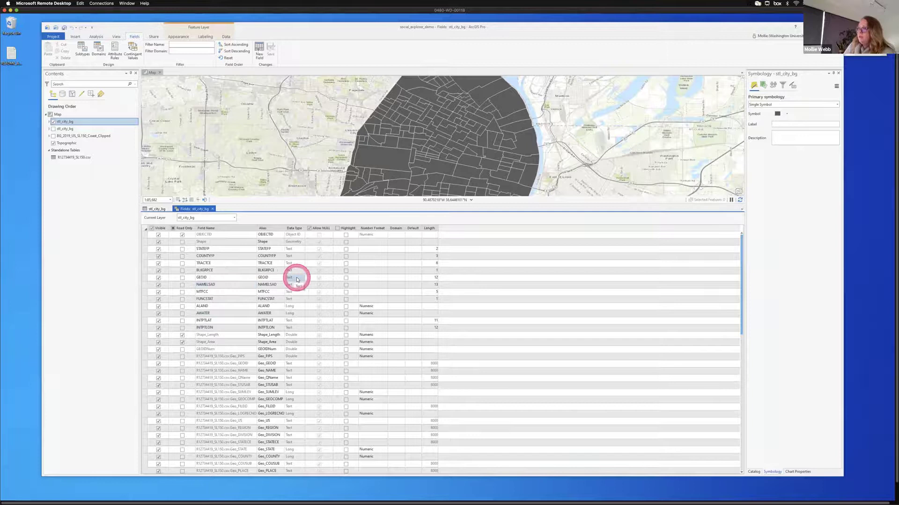
- Open the standalone table R12734419_SL150.csv
{"action": "left_click", "coordinate": [213, 254]}
{"action": "left_click", "coordinate": [159, 209]}
{"action": "left_click", "coordinate": [82, 158]}
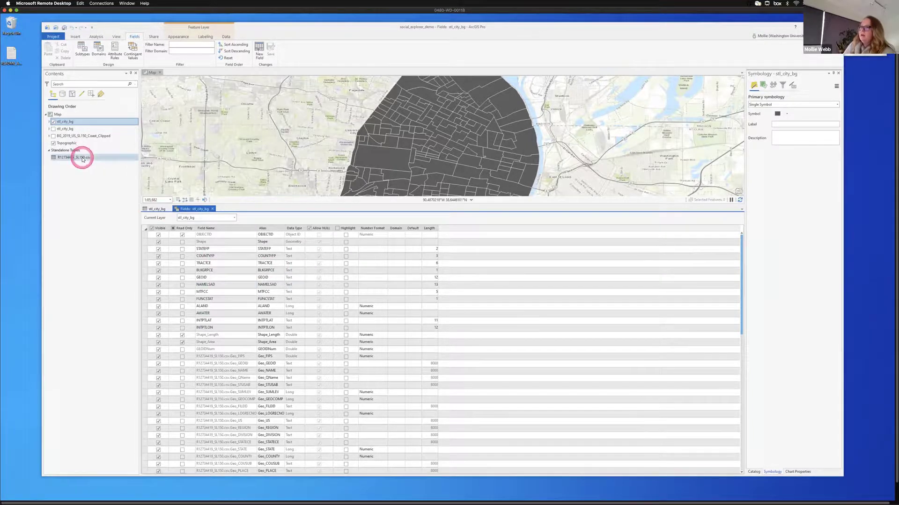
{"action": "right_click", "coordinate": [81, 158]}
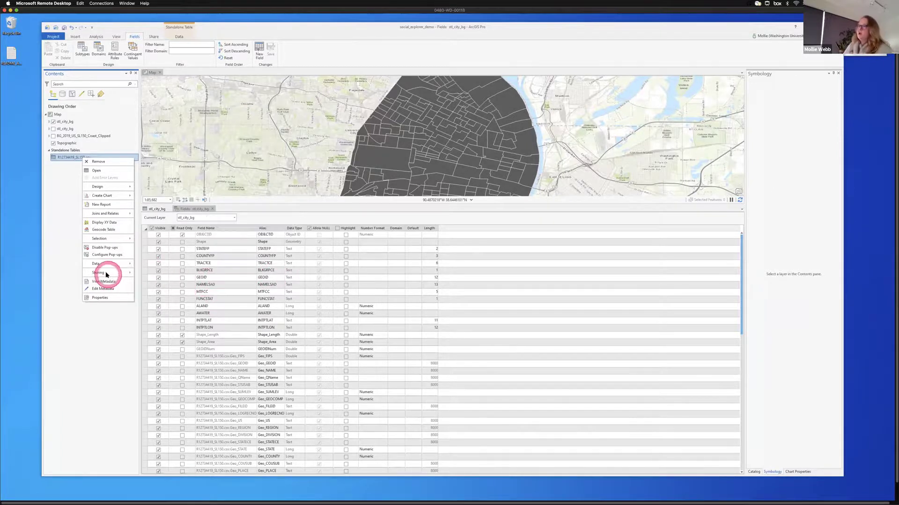
{"action": "mouse_move", "coordinate": [102, 264]}
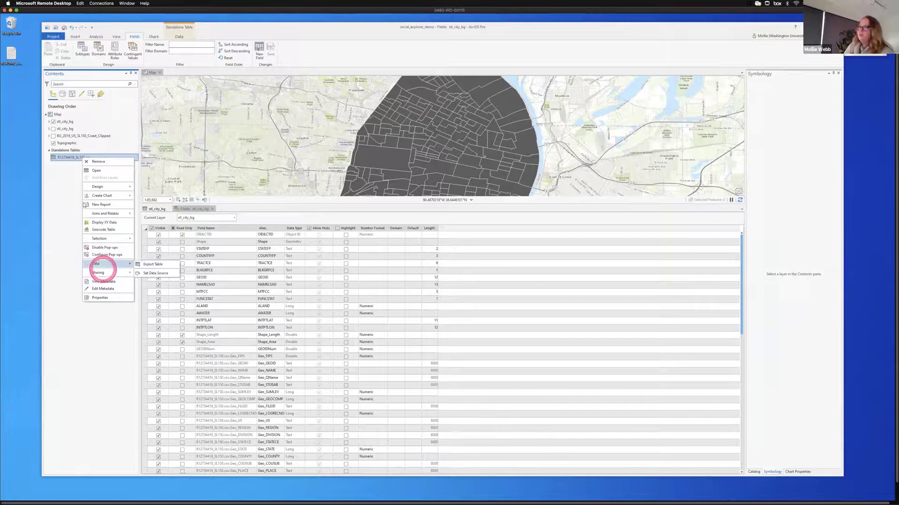
{"action": "left_click", "coordinate": [97, 171]}
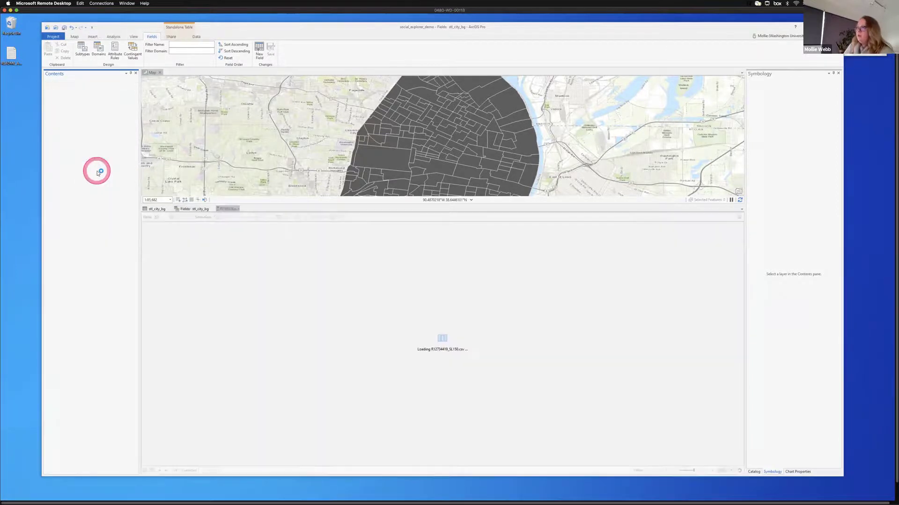
{"action": "left_click", "coordinate": [251, 209]}
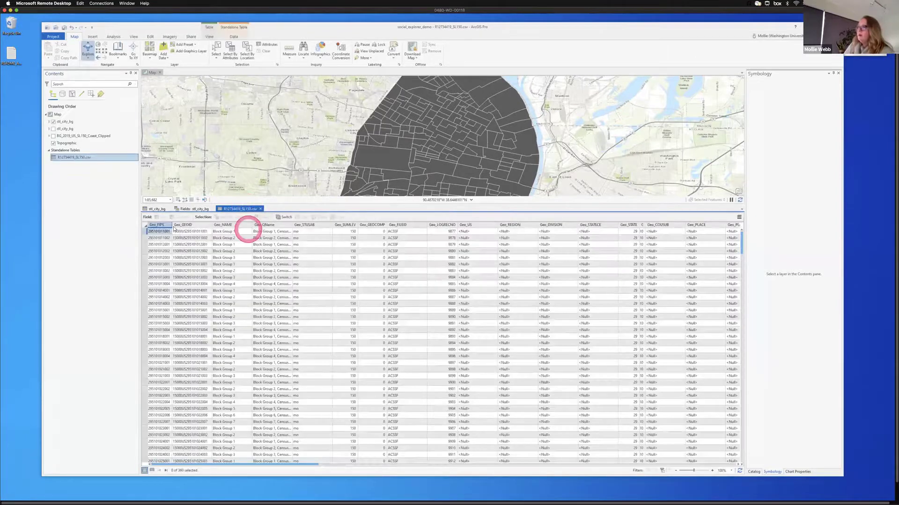
- Check the data type of the Geo_FIPS column in the CSV table and close the table
{"action": "right_click", "coordinate": [165, 226]}
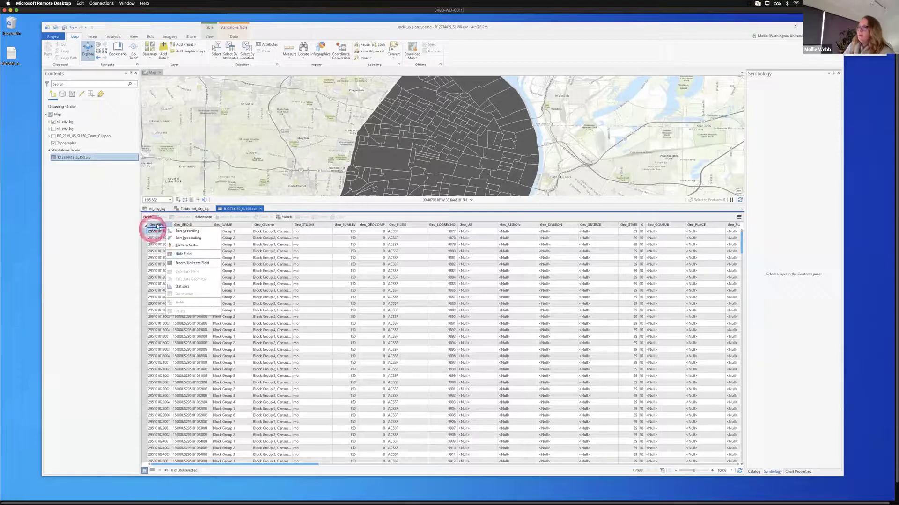
{"action": "left_click", "coordinate": [164, 228]}
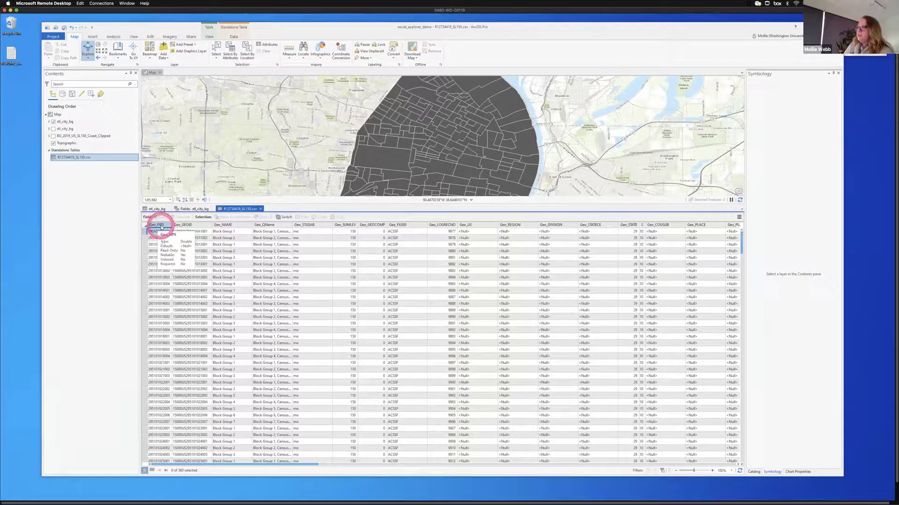
{"action": "left_click", "coordinate": [156, 231]}
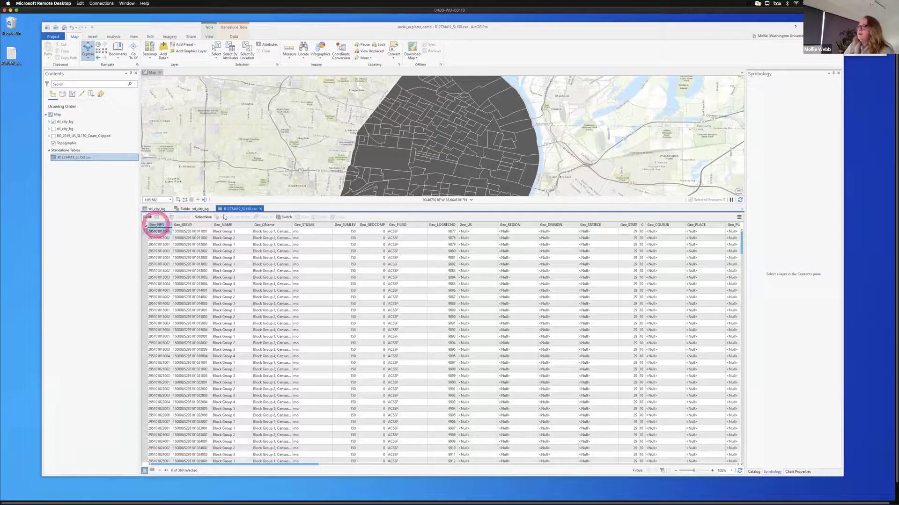
{"action": "left_click", "coordinate": [257, 209]}
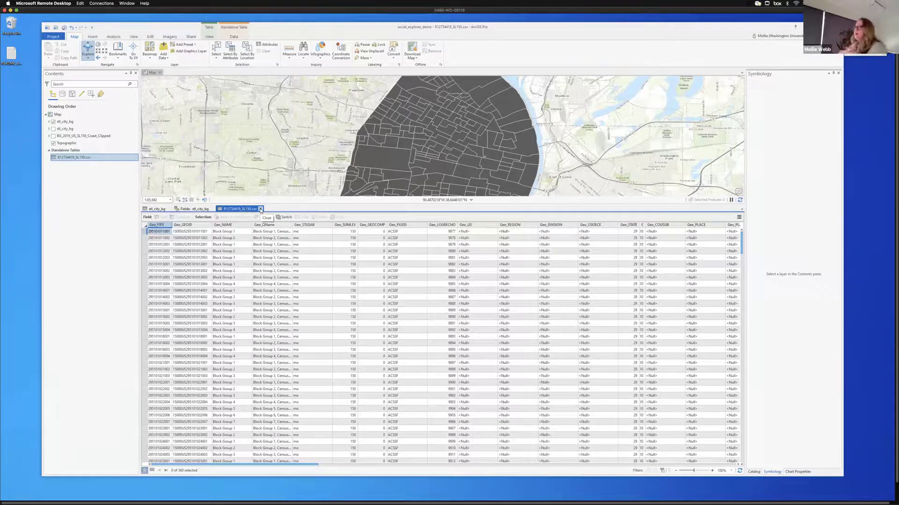
{"action": "left_click", "coordinate": [260, 210]}
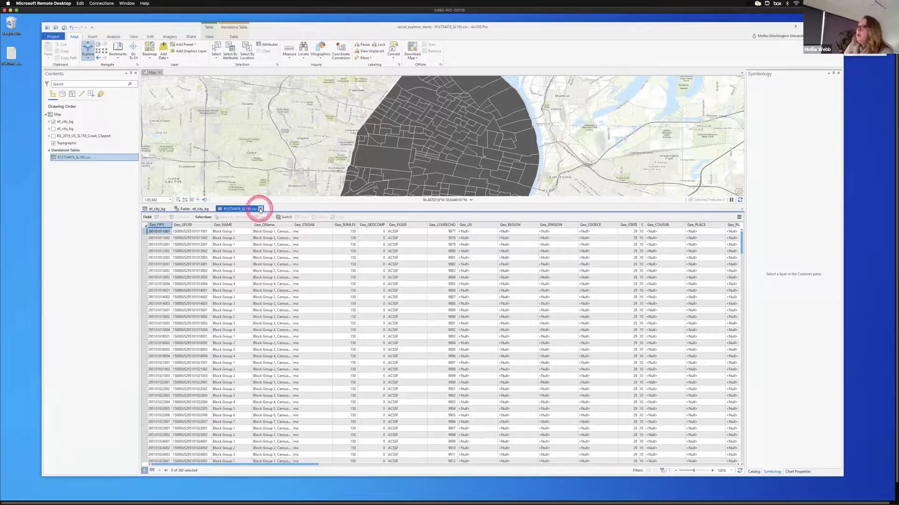
- Review the GEOIDNum entry in the Fields view of stl_city_bg, close the view and return to the attribute table
{"action": "left_click", "coordinate": [220, 208]}
{"action": "left_click", "coordinate": [194, 212]}
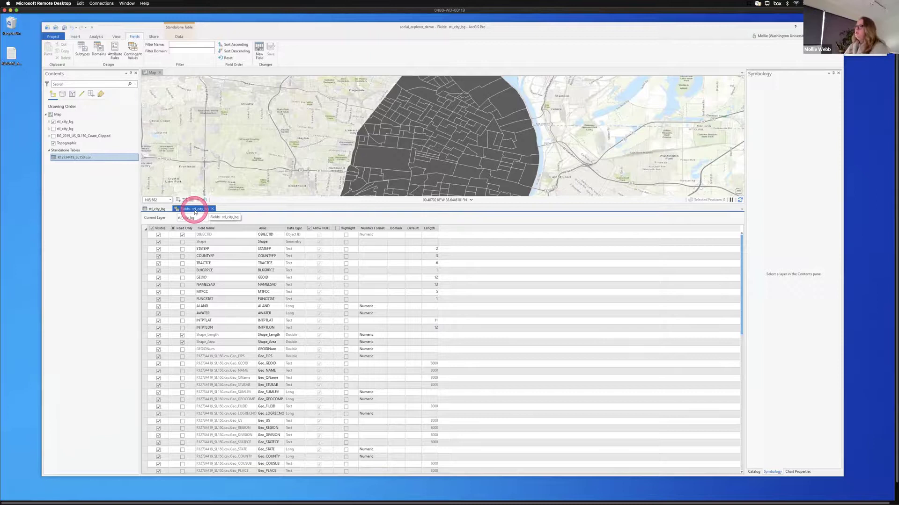
{"action": "left_click", "coordinate": [213, 209]}
{"action": "left_click", "coordinate": [203, 326]}
{"action": "left_click", "coordinate": [215, 335]}
{"action": "left_click", "coordinate": [220, 349]}
{"action": "left_click", "coordinate": [184, 349]}
{"action": "left_click", "coordinate": [161, 349]}
{"action": "left_click", "coordinate": [225, 351]}
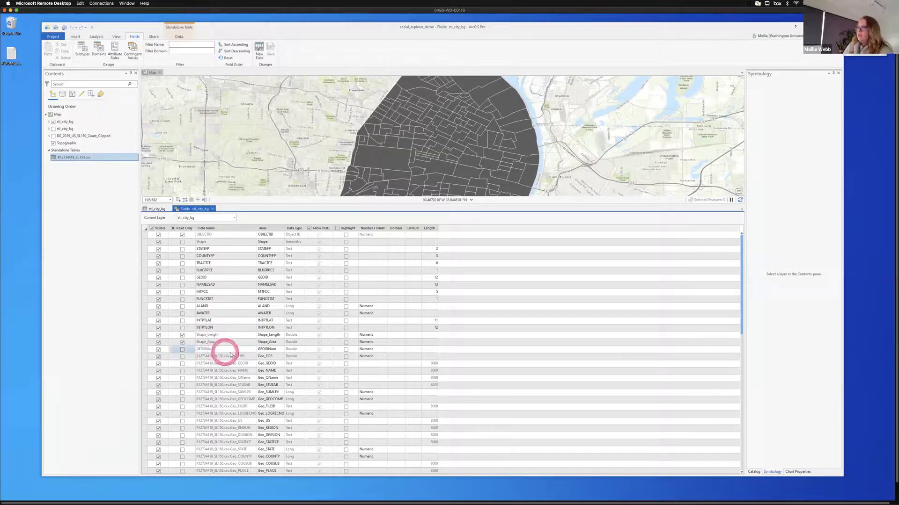
{"action": "left_click", "coordinate": [212, 208]}
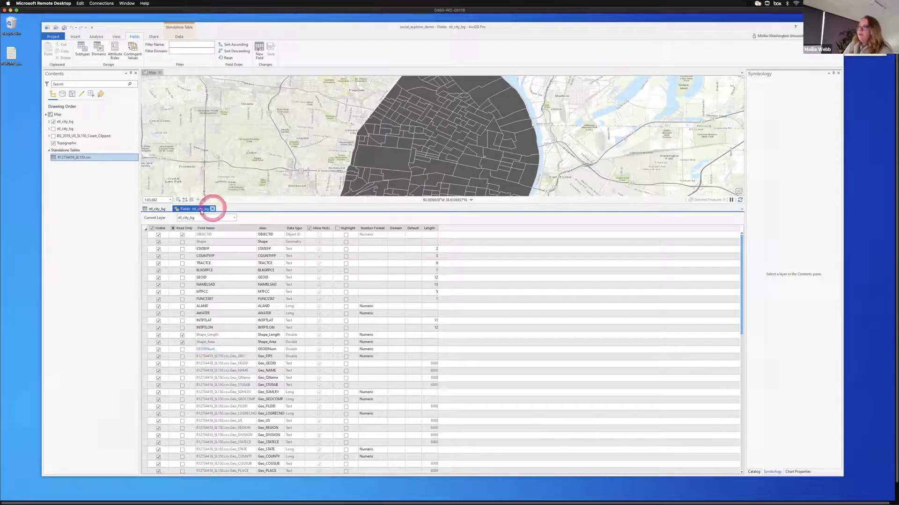
{"action": "left_click_drag", "start_coordinate": [200, 211], "coordinate": [164, 207]}
{"action": "left_click", "coordinate": [199, 210]}
{"action": "left_click", "coordinate": [70, 129]}
{"action": "left_click", "coordinate": [183, 213]}
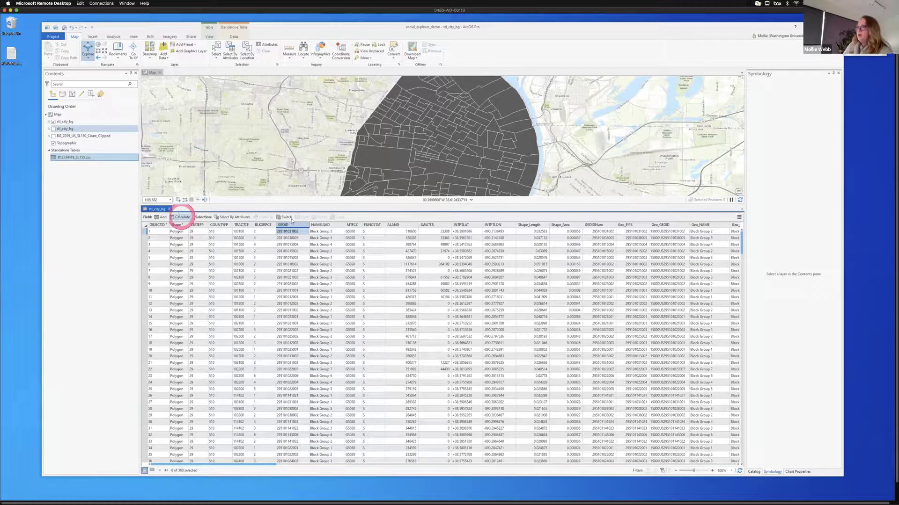
- Add a new field named GeoIDNumb to the stl_city_bg attribute table
{"action": "left_click", "coordinate": [291, 221]}
{"action": "left_click", "coordinate": [286, 225]}
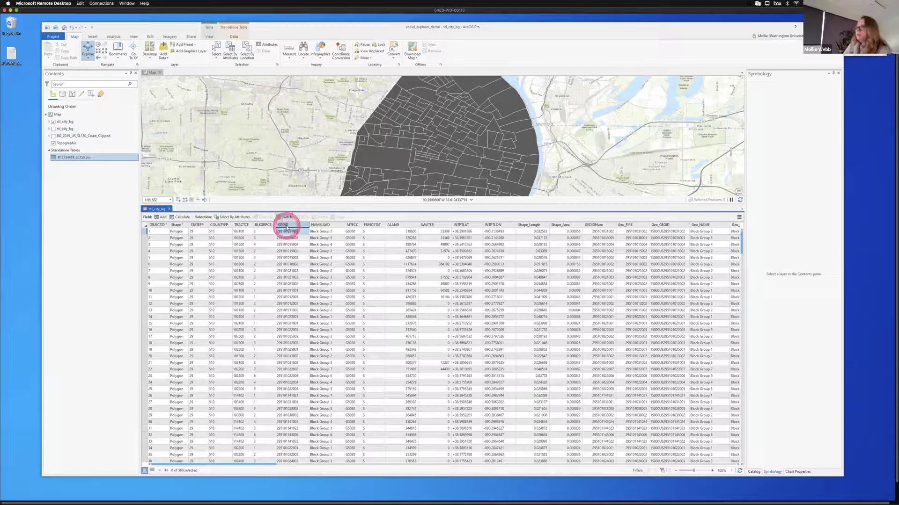
{"action": "left_click", "coordinate": [162, 218]}
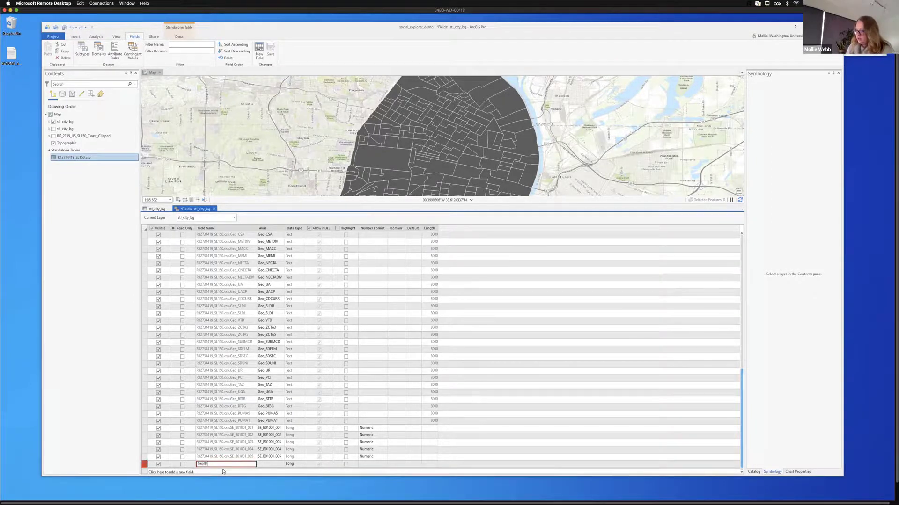
{"action": "key", "text": "BackSpace"}
{"action": "type", "text": "IDNo"}
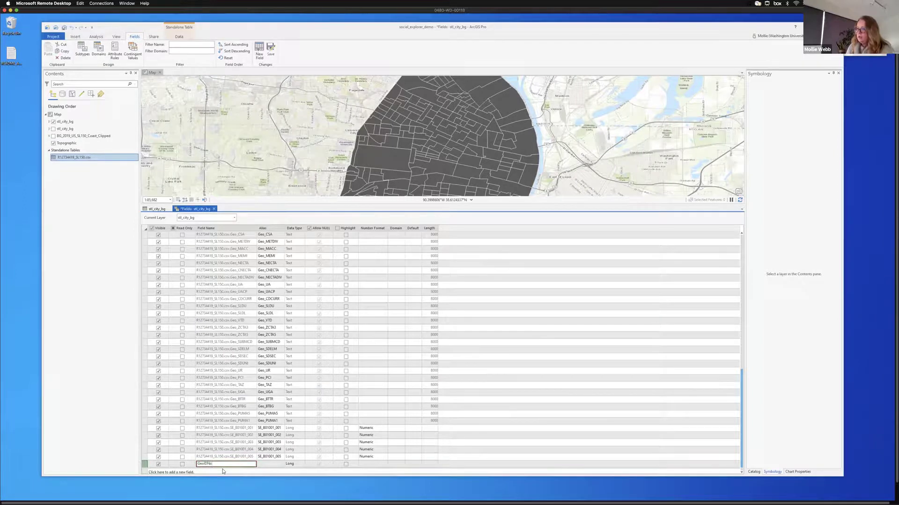
{"action": "key", "text": "BackSpace"}
{"action": "type", "text": "umb"}
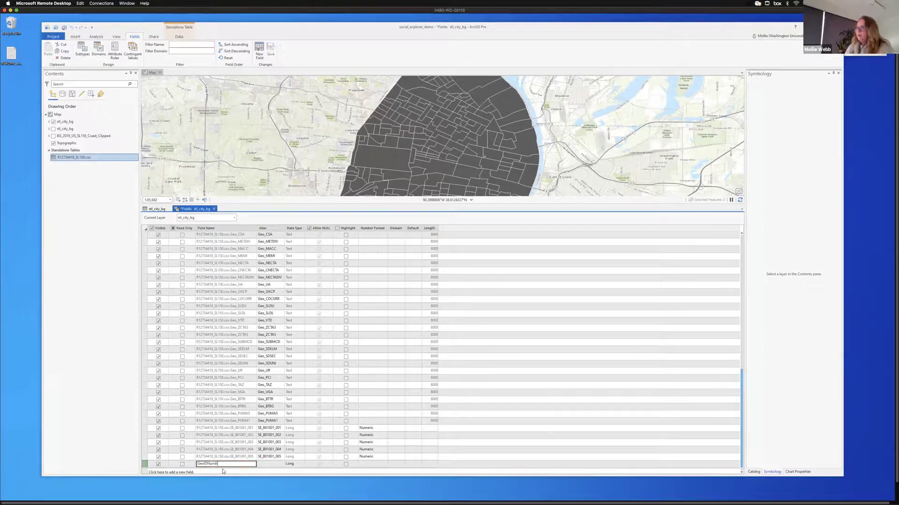
- Set the data type of the GeoIDNumb field to Double
{"action": "left_click_drag", "start_coordinate": [226, 470], "coordinate": [301, 465]}
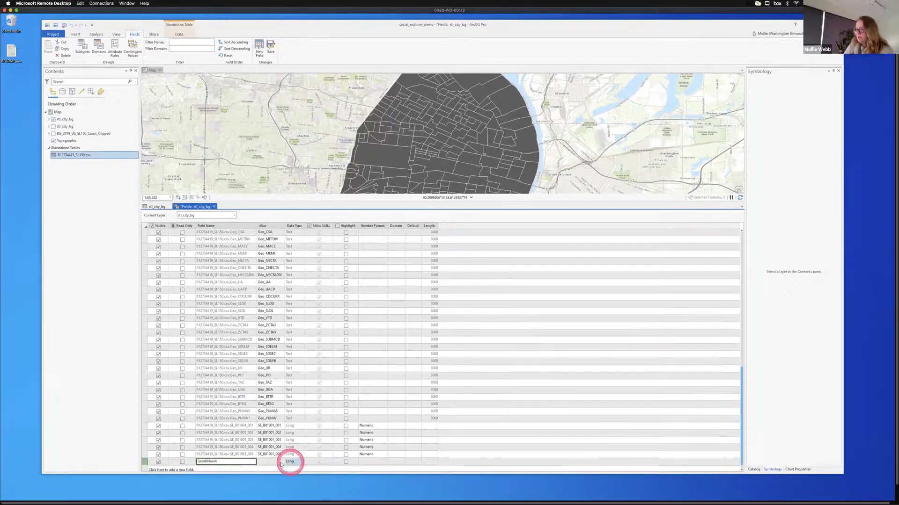
{"action": "key", "text": "Tab"}
{"action": "left_click", "coordinate": [300, 463]}
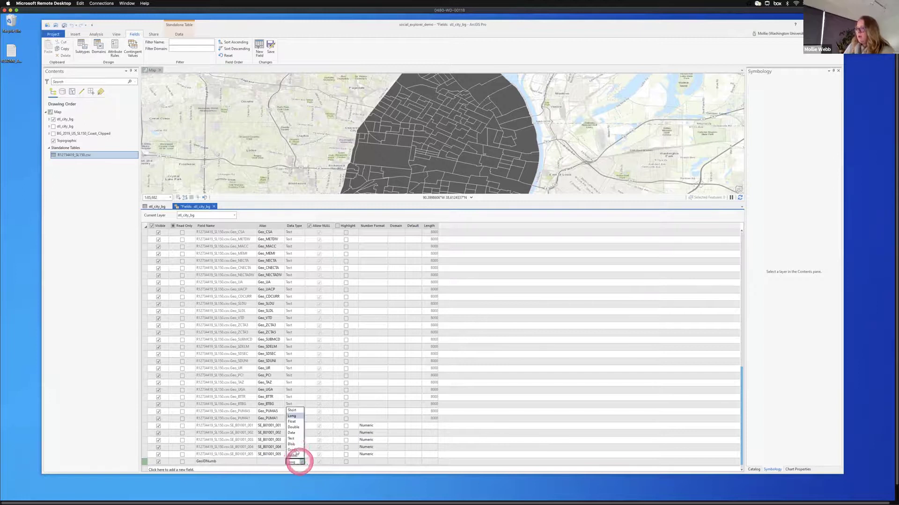
{"action": "left_click", "coordinate": [291, 428]}
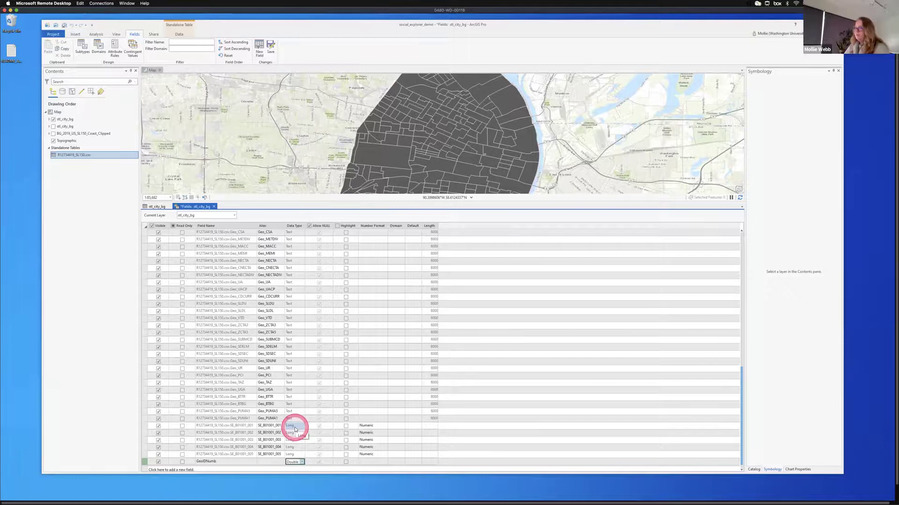
{"action": "left_click", "coordinate": [217, 462]}
{"action": "left_click", "coordinate": [242, 464]}
{"action": "left_click", "coordinate": [287, 56]}
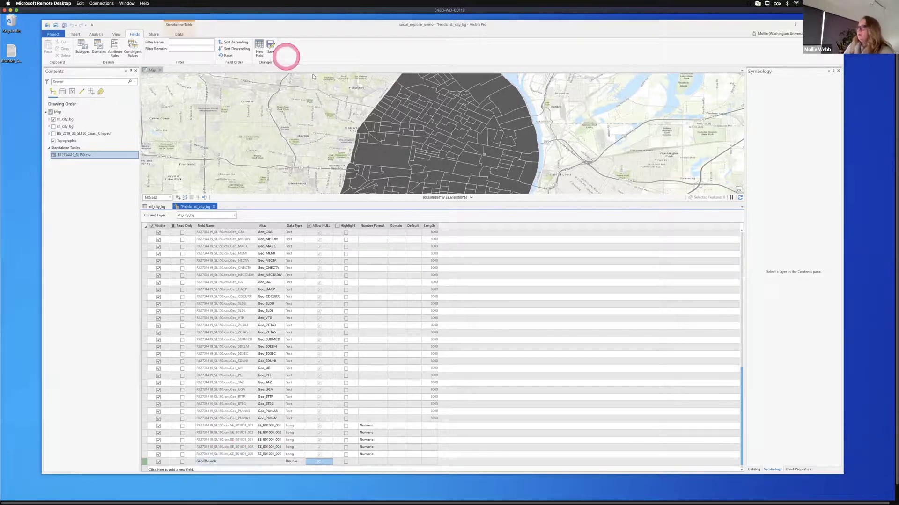
- Save the field changes of stl_city_bg and close its Fields view
{"action": "left_click", "coordinate": [271, 45]}
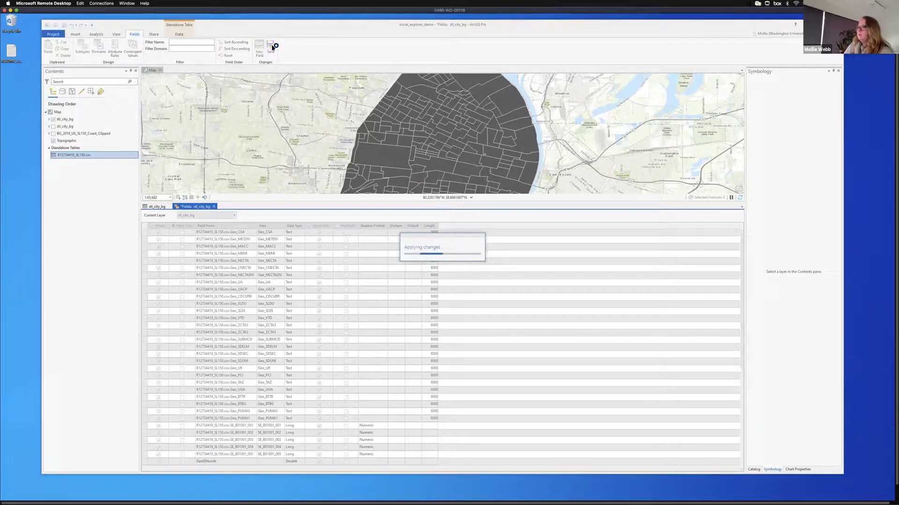
{"action": "left_click", "coordinate": [252, 158]}
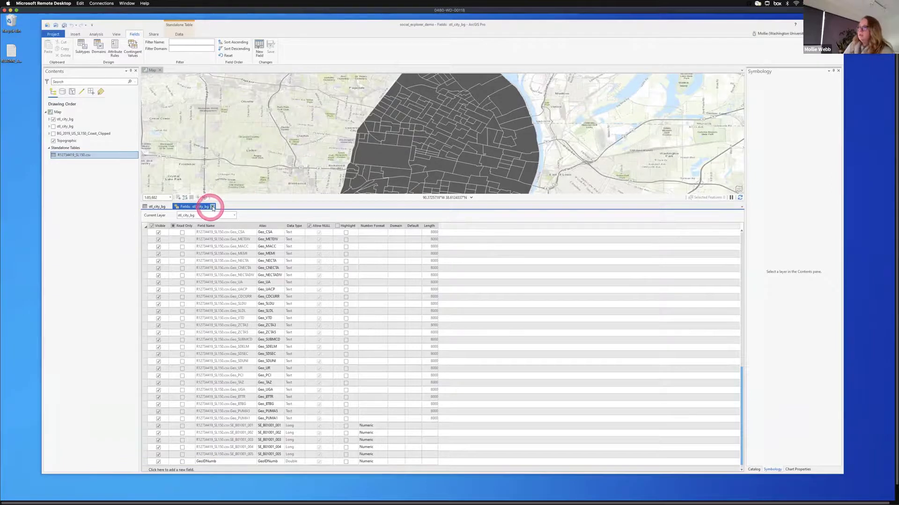
{"action": "left_click", "coordinate": [212, 207]}
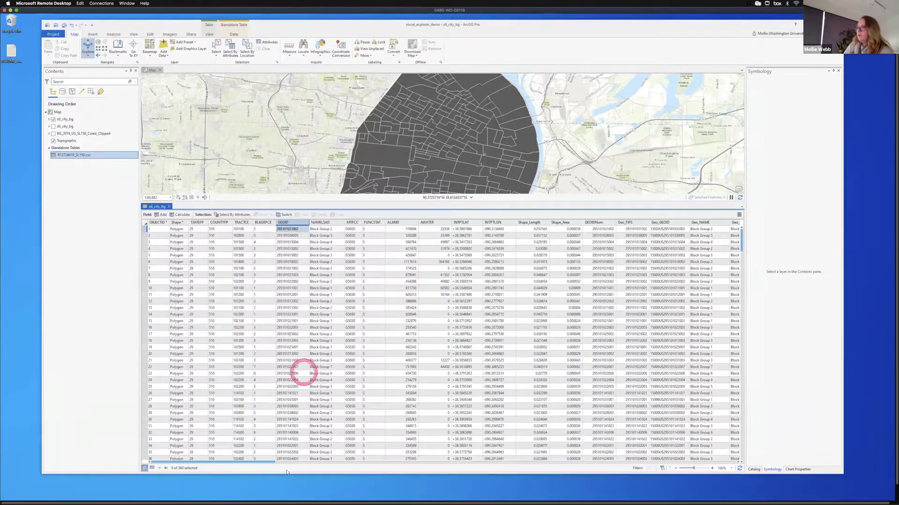
- Find the GeoIDNumb column at the end of the stl_city_bg attribute table and open Calculate Field for it
{"action": "left_click_drag", "start_coordinate": [512, 478], "coordinate": [733, 464]}
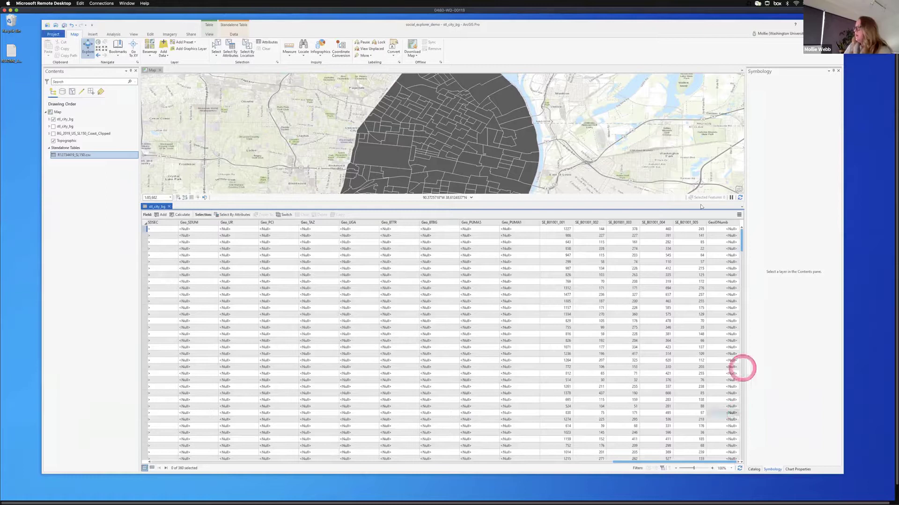
{"action": "mouse_move", "coordinate": [723, 229]}
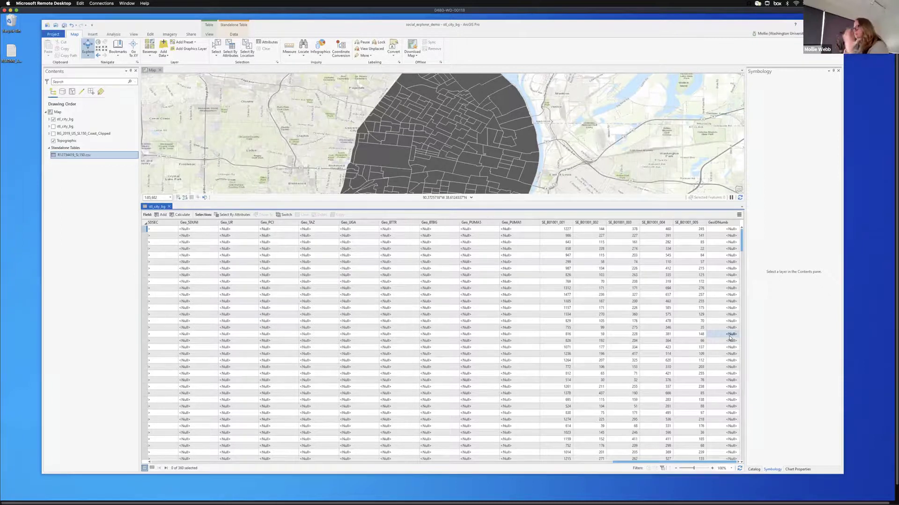
{"action": "left_click_drag", "start_coordinate": [730, 338], "coordinate": [724, 253]}
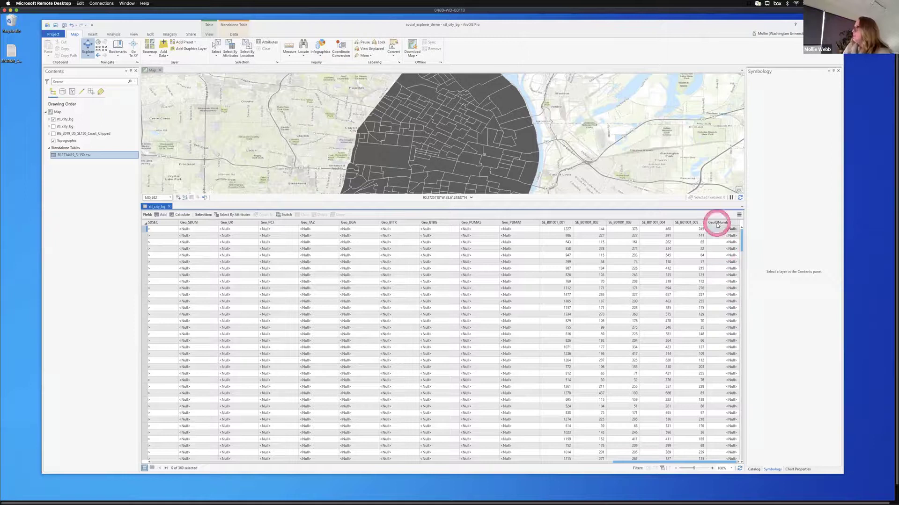
{"action": "right_click", "coordinate": [716, 223]}
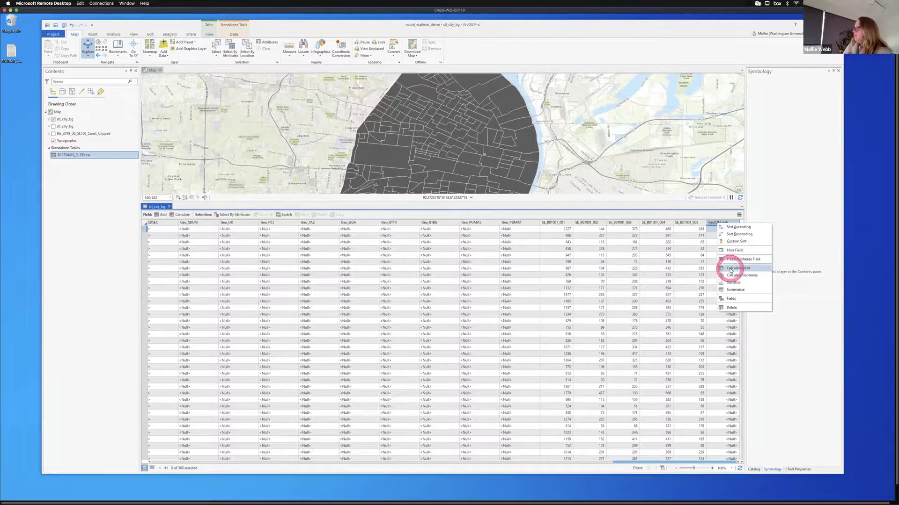
{"action": "left_click", "coordinate": [730, 271]}
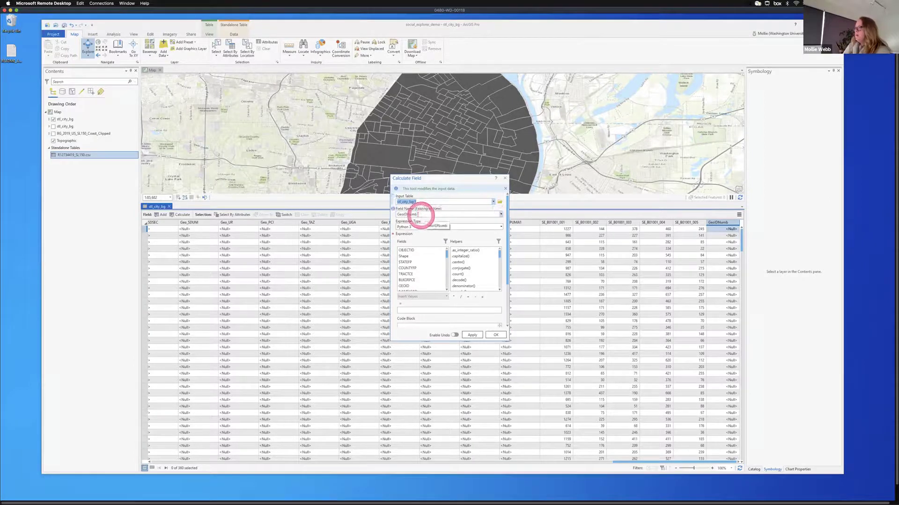
{"action": "left_click", "coordinate": [420, 215]}
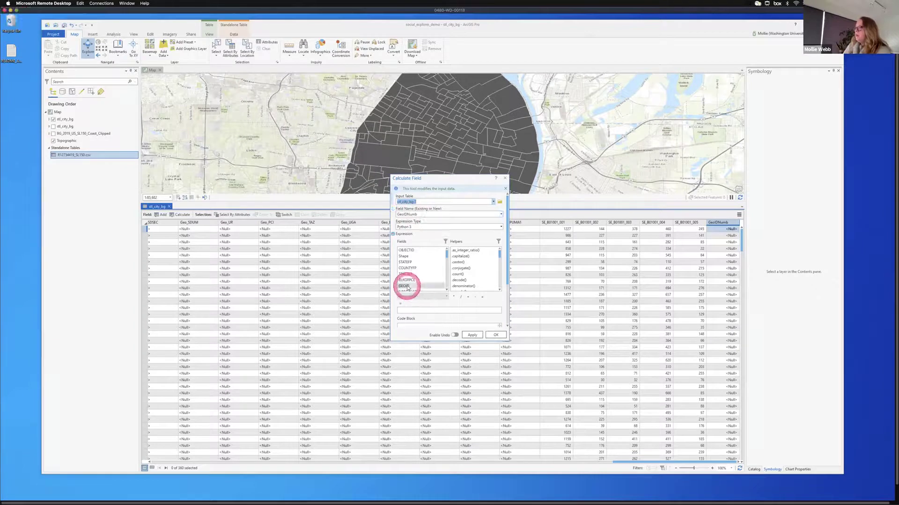
- Calculate GeoIDNumb from the GEOID field with the expression !stl_city_bg.GEOID!, close the tool and check the column's values
{"action": "double_click", "coordinate": [407, 286]}
{"action": "left_click", "coordinate": [426, 310]}
{"action": "mouse_move", "coordinate": [426, 310]}
{"action": "left_mouse_down"}
{"action": "mouse_move", "coordinate": [401, 307]}
{"action": "mouse_move", "coordinate": [432, 317]}
{"action": "mouse_move", "coordinate": [427, 310]}
{"action": "mouse_move", "coordinate": [441, 309]}
{"action": "left_mouse_up"}
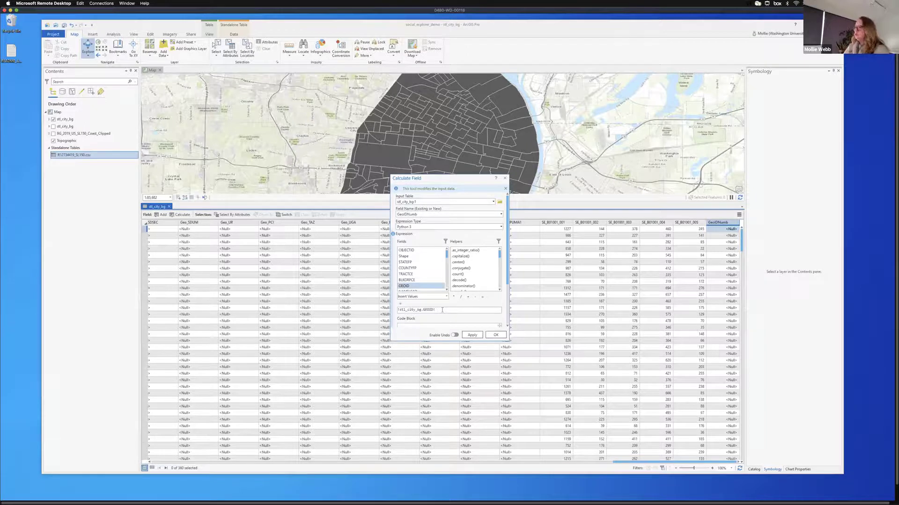
{"action": "left_click", "coordinate": [470, 335]}
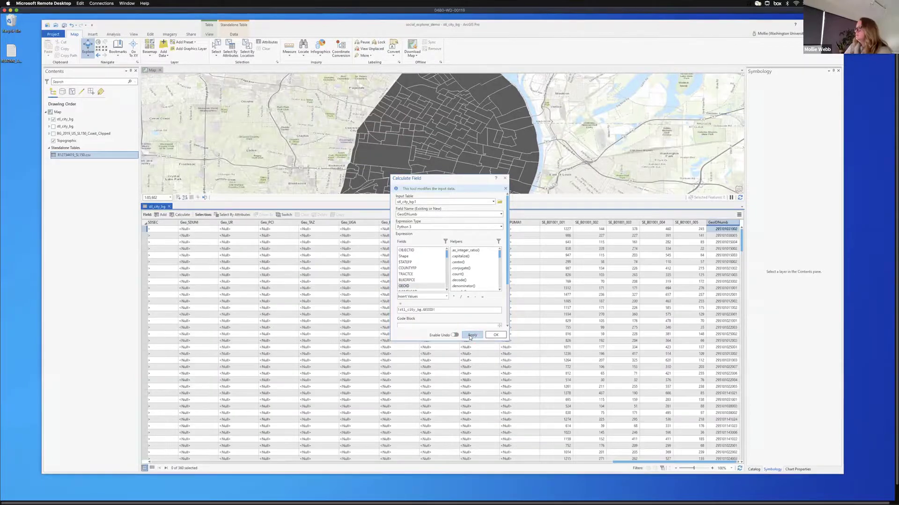
{"action": "left_click", "coordinate": [512, 231]}
{"action": "left_click", "coordinate": [505, 178]}
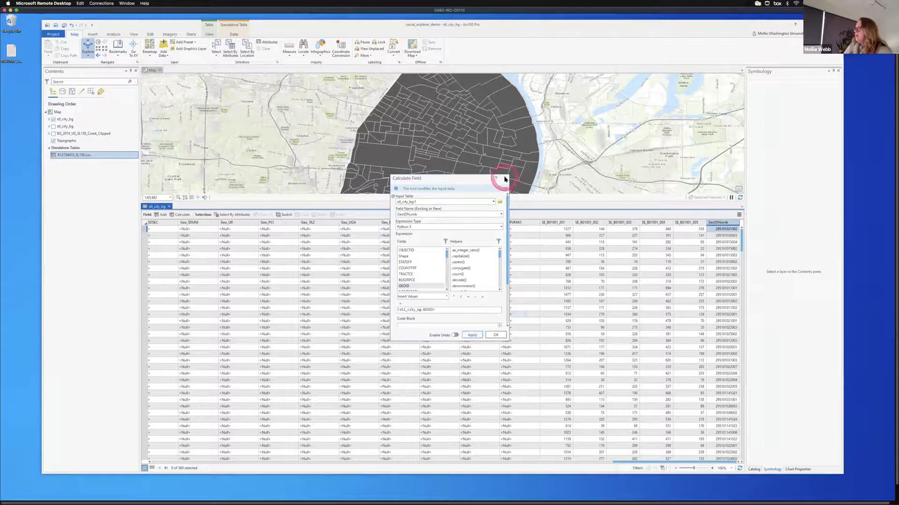
{"action": "left_click", "coordinate": [715, 230]}
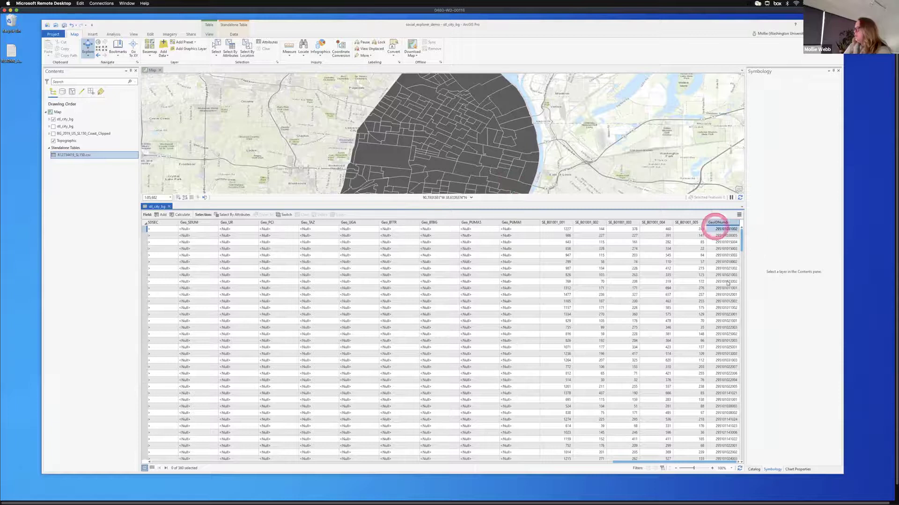
- Review the GeoIDNumb values and close the stl_city_bg attribute table
{"action": "left_click", "coordinate": [727, 302]}
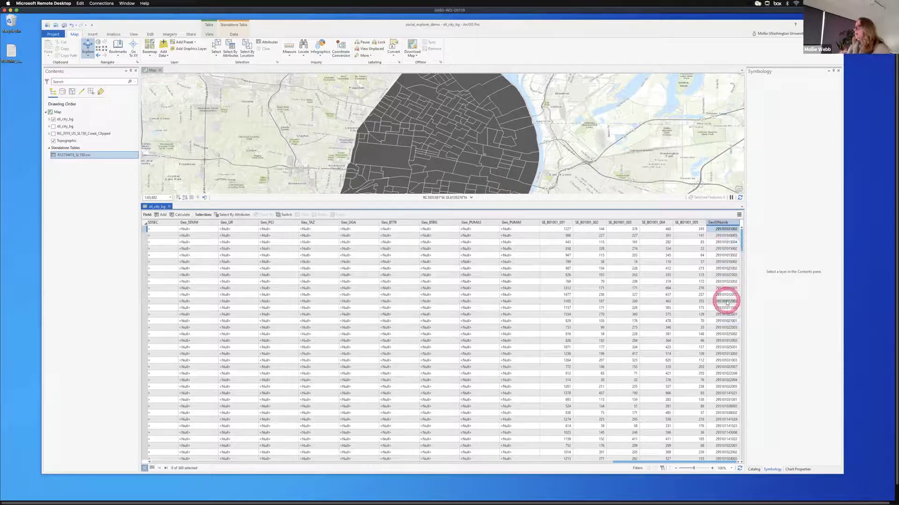
{"action": "left_click", "coordinate": [395, 235]}
{"action": "left_click", "coordinate": [365, 232]}
{"action": "left_click", "coordinate": [168, 206]}
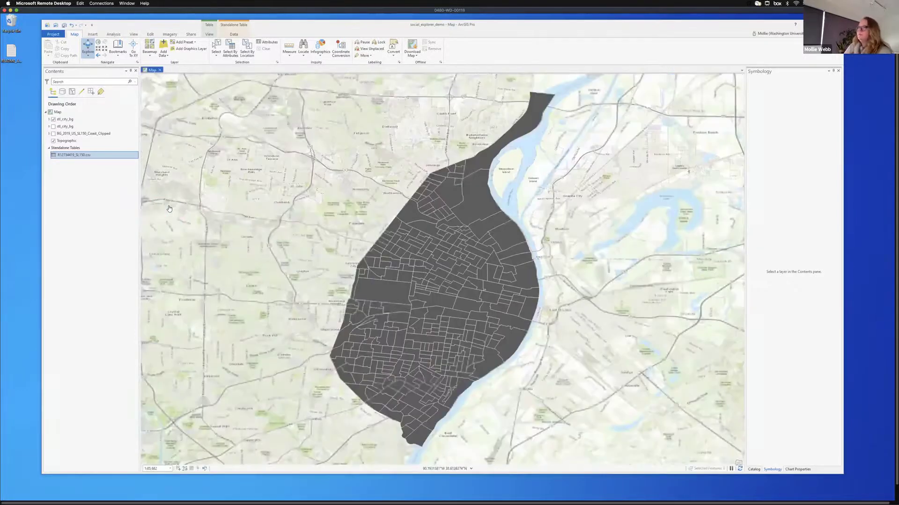
{"action": "left_click", "coordinate": [169, 208]}
{"action": "left_click", "coordinate": [71, 178]}
- Remove the existing join with R12734419_SL150.csv from the visible stl_city_bg layer
{"action": "left_click", "coordinate": [70, 120]}
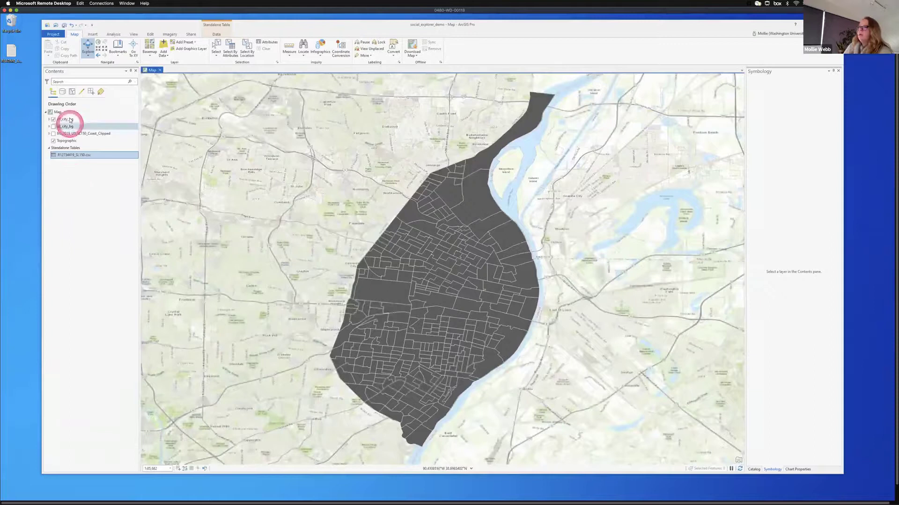
{"action": "right_click", "coordinate": [70, 120]}
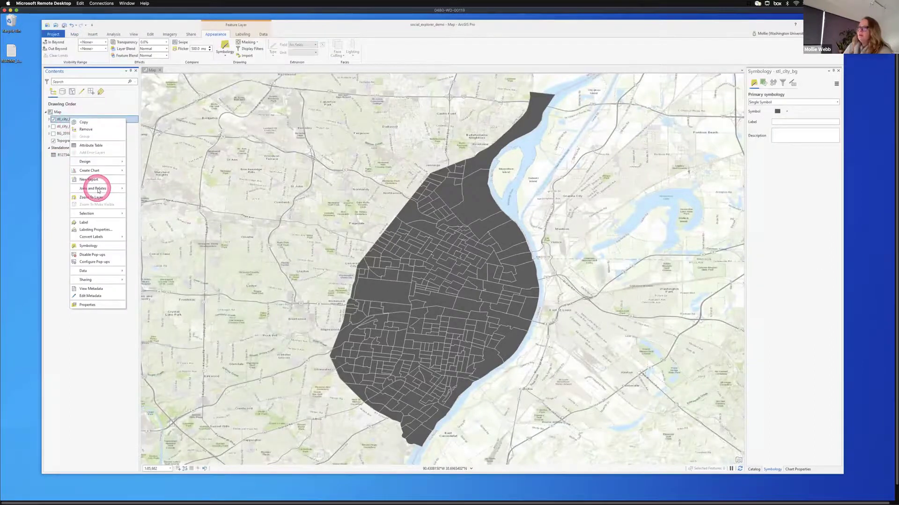
{"action": "mouse_move", "coordinate": [99, 191]}
{"action": "left_click", "coordinate": [144, 197]}
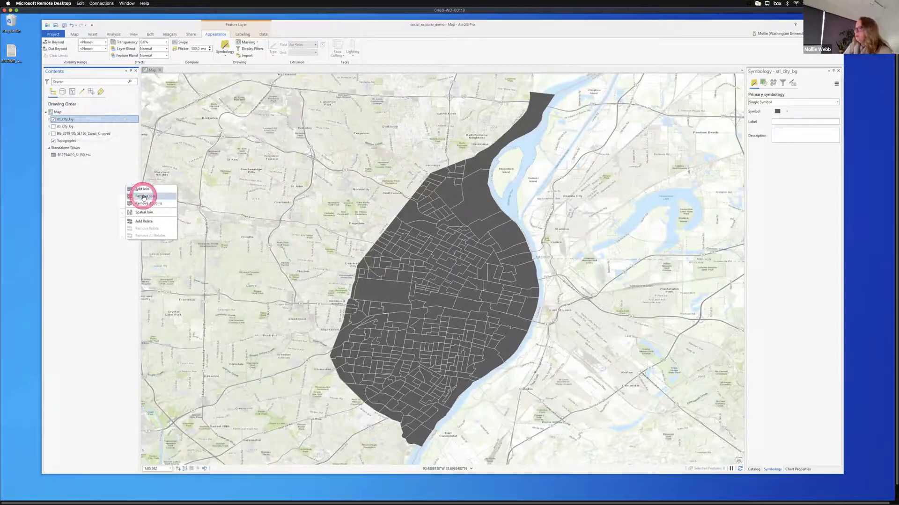
{"action": "left_click", "coordinate": [409, 300]}
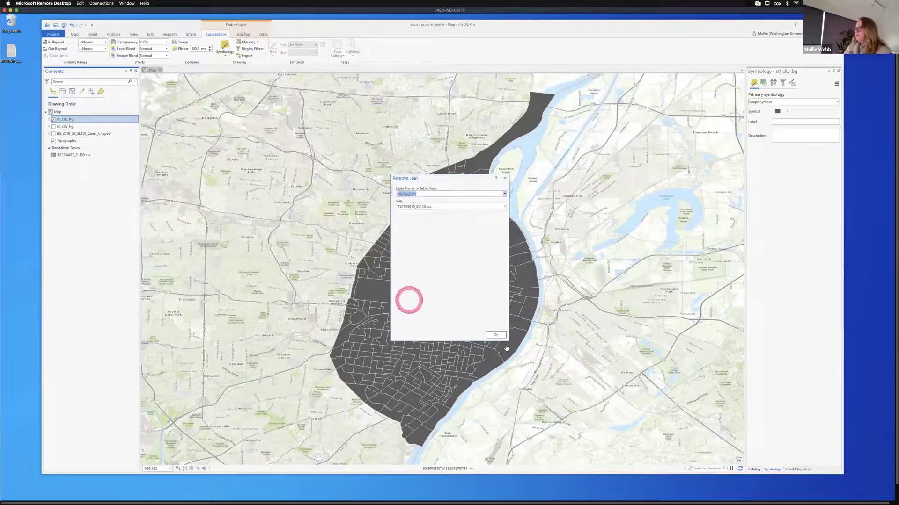
{"action": "left_click", "coordinate": [495, 334]}
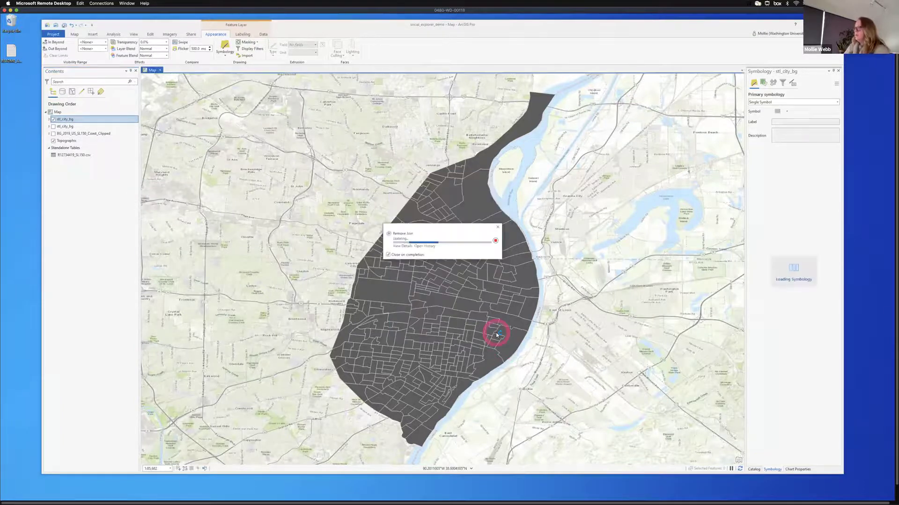
{"action": "left_click", "coordinate": [176, 218]}
{"action": "left_click", "coordinate": [187, 163]}
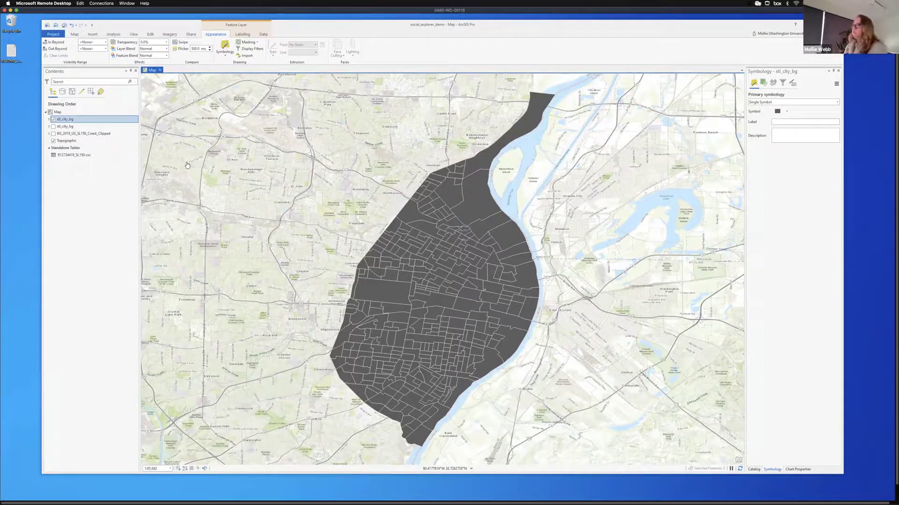
- Set up an Add Join on stl_city_bg, matching GeoIDNumb to the Geo_FIPS field of R12734419_SL150.csv
{"action": "right_click", "coordinate": [66, 121]}
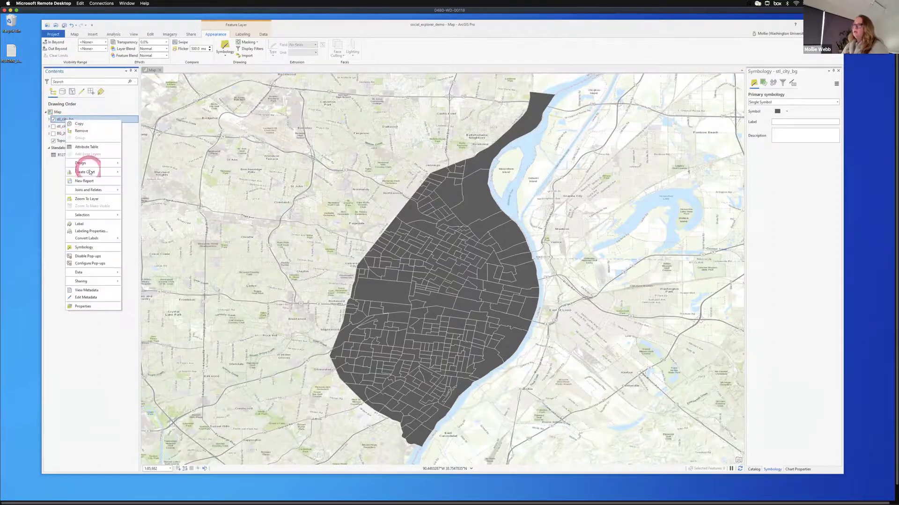
{"action": "mouse_move", "coordinate": [91, 190]}
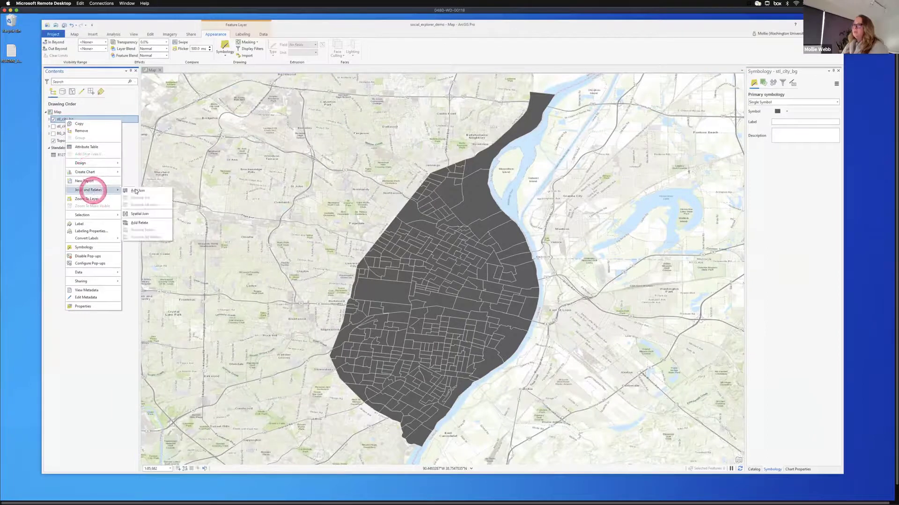
{"action": "left_click", "coordinate": [139, 190]}
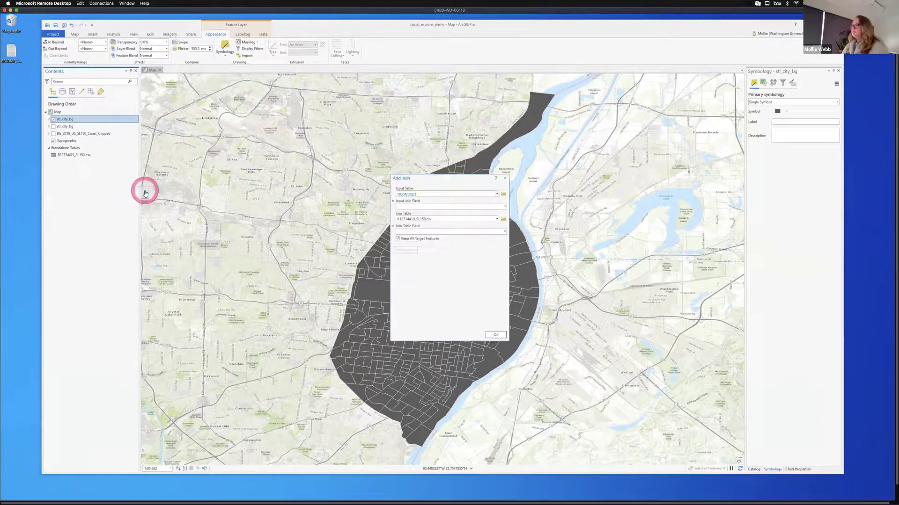
{"action": "left_click", "coordinate": [448, 175]}
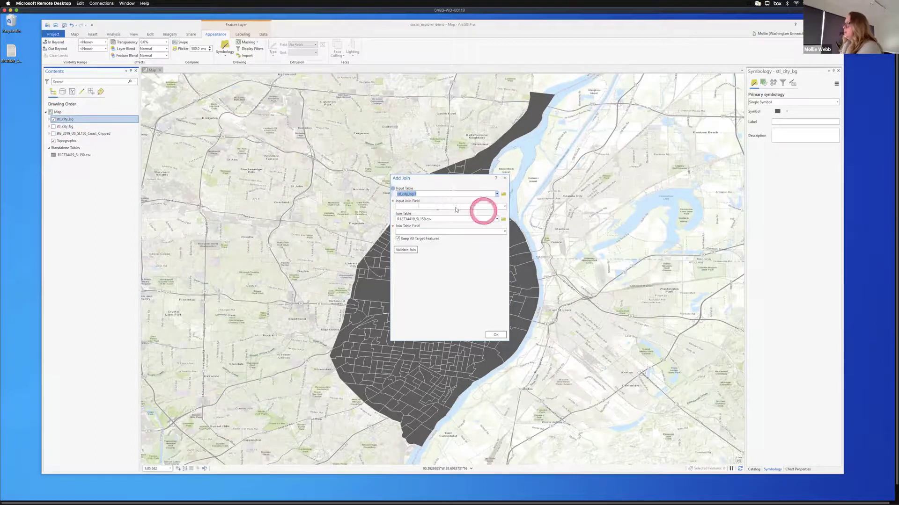
{"action": "left_click", "coordinate": [504, 209]}
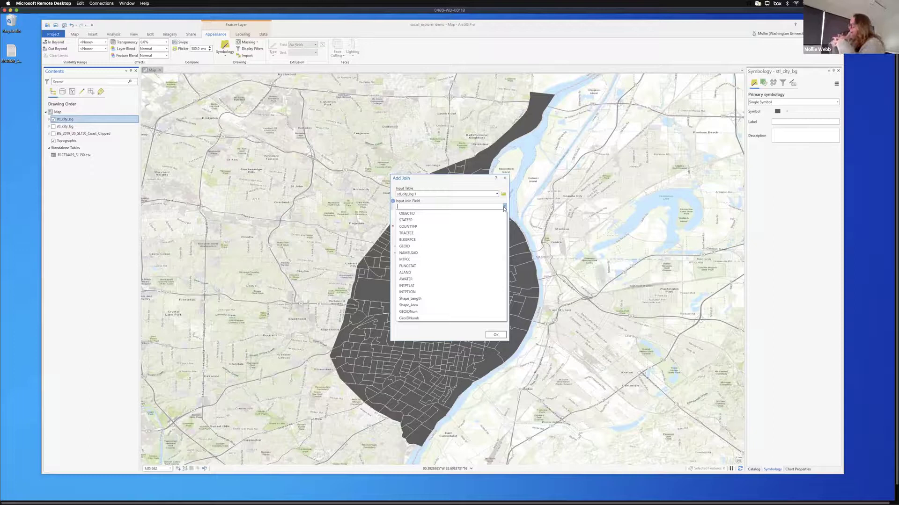
{"action": "left_click_drag", "start_coordinate": [520, 201], "coordinate": [414, 321]}
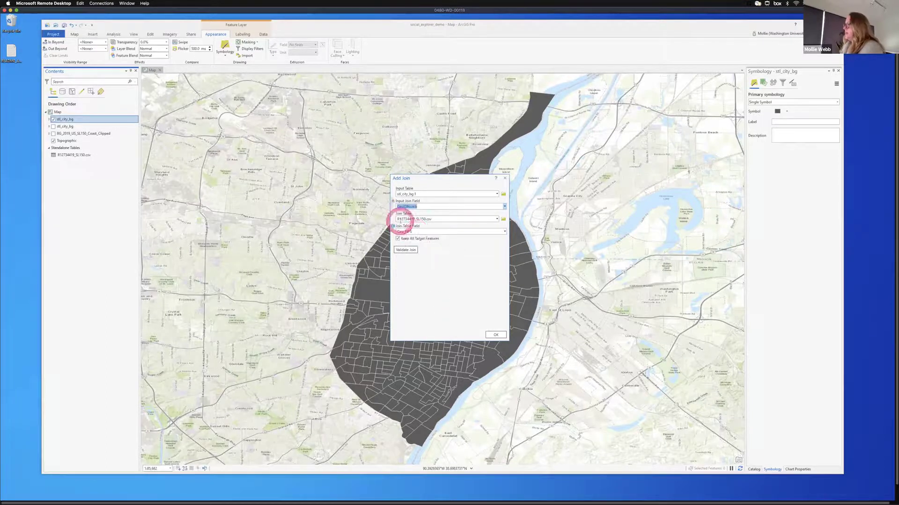
{"action": "left_click", "coordinate": [442, 218]}
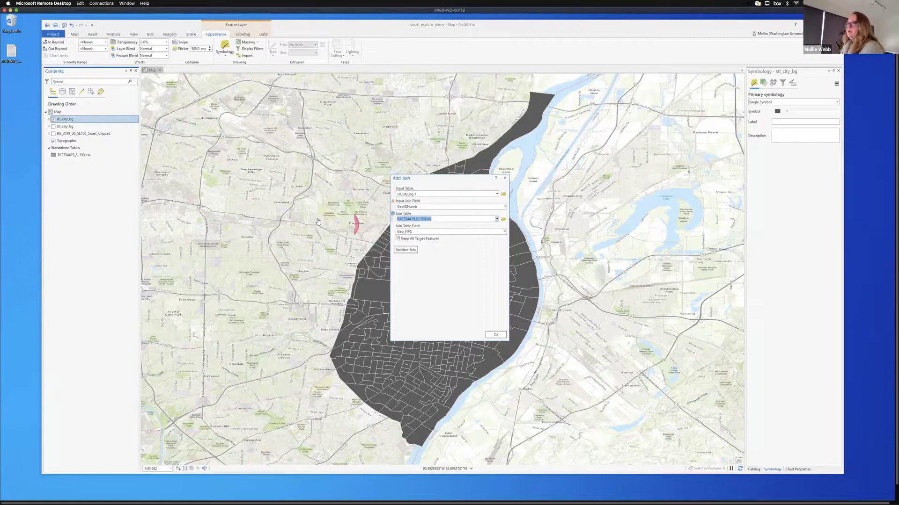
{"action": "left_click", "coordinate": [422, 231]}
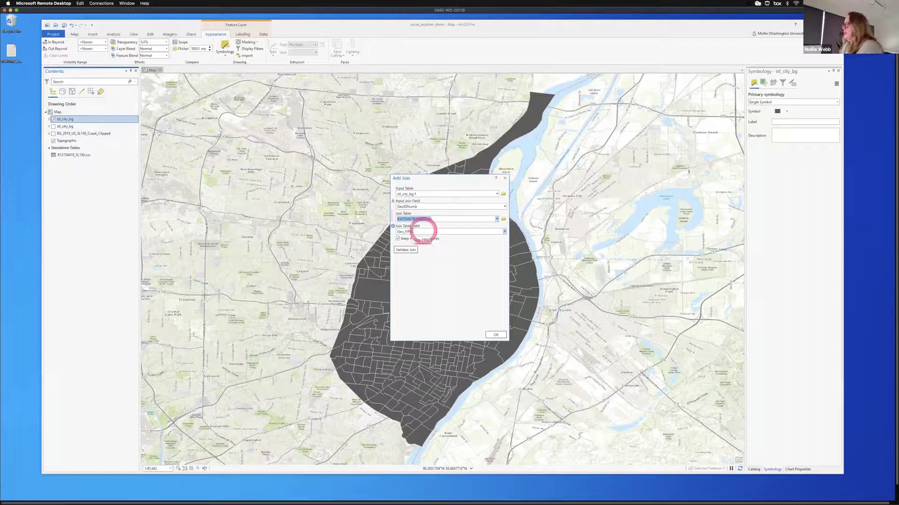
- Validate the join, read the validation report to its end, close it and apply the join
{"action": "left_click", "coordinate": [416, 257]}
{"action": "left_click", "coordinate": [409, 251]}
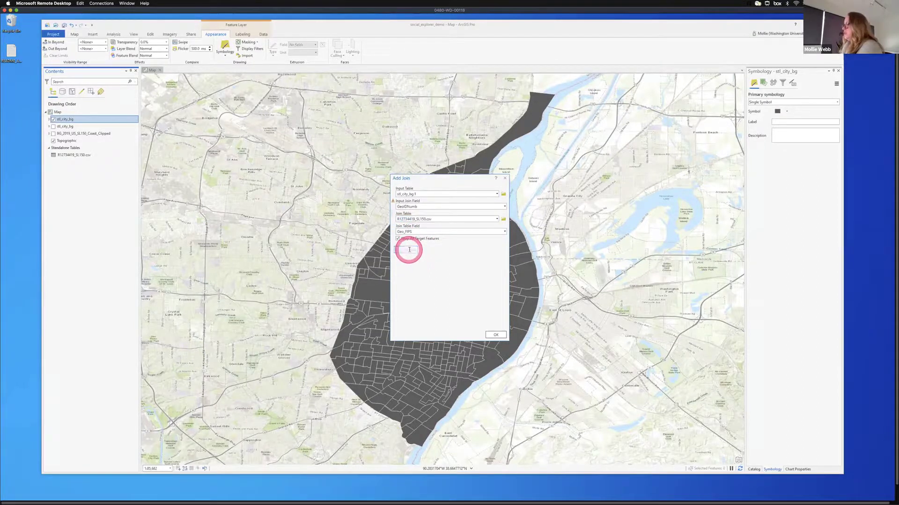
{"action": "left_click", "coordinate": [487, 248]}
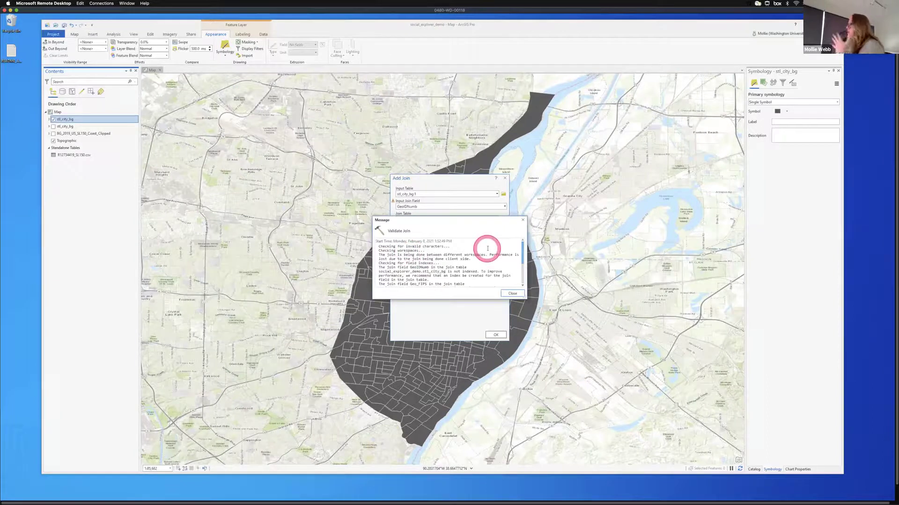
{"action": "left_click", "coordinate": [514, 258]}
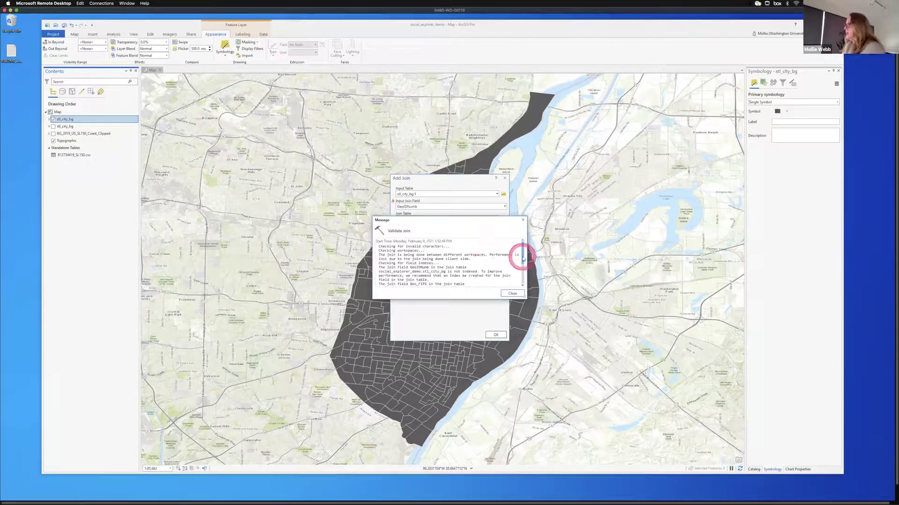
{"action": "left_click_drag", "start_coordinate": [521, 263], "coordinate": [523, 293]}
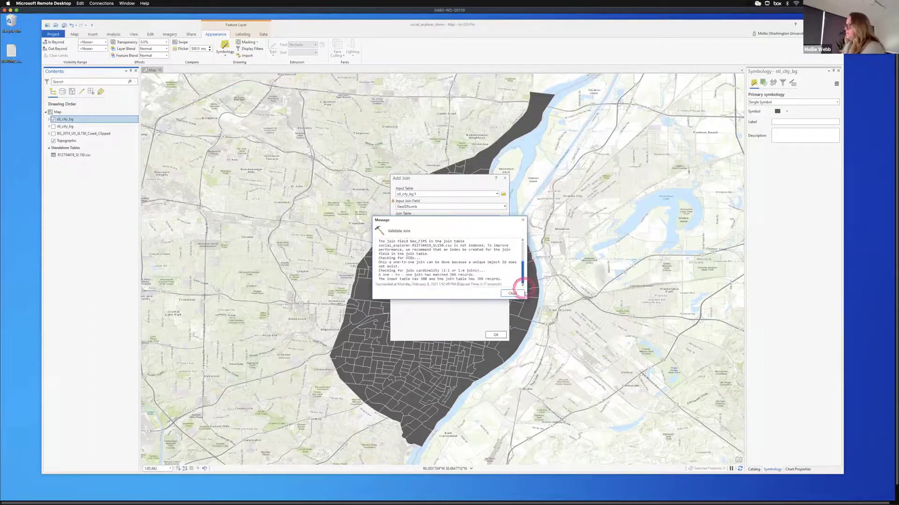
{"action": "left_click", "coordinate": [406, 287]}
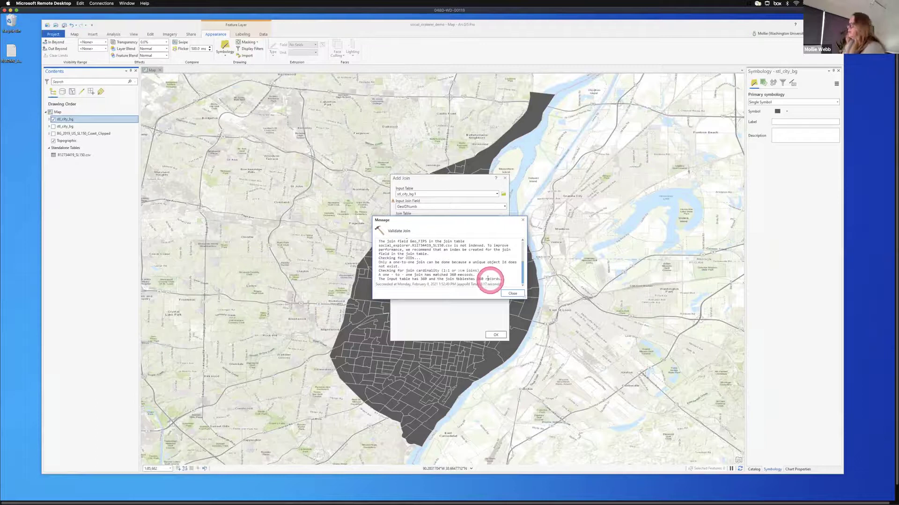
{"action": "left_click", "coordinate": [510, 293]}
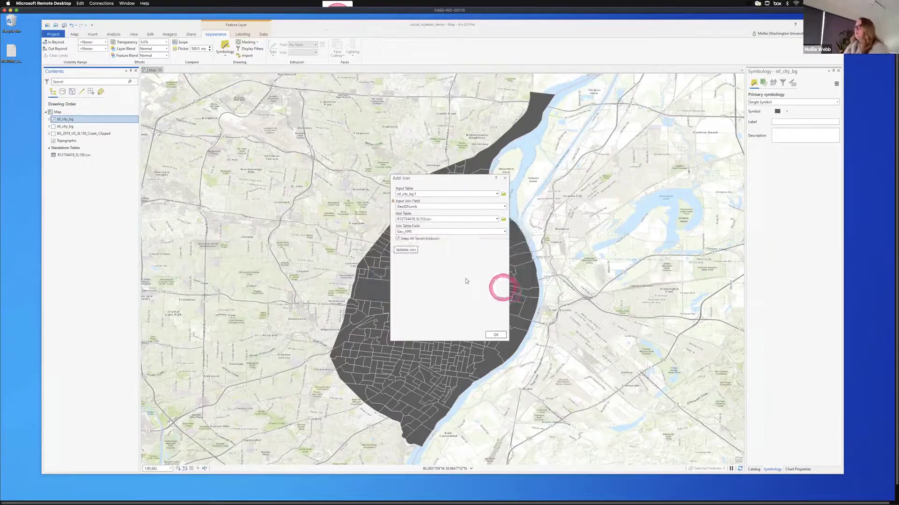
{"action": "left_click", "coordinate": [497, 335]}
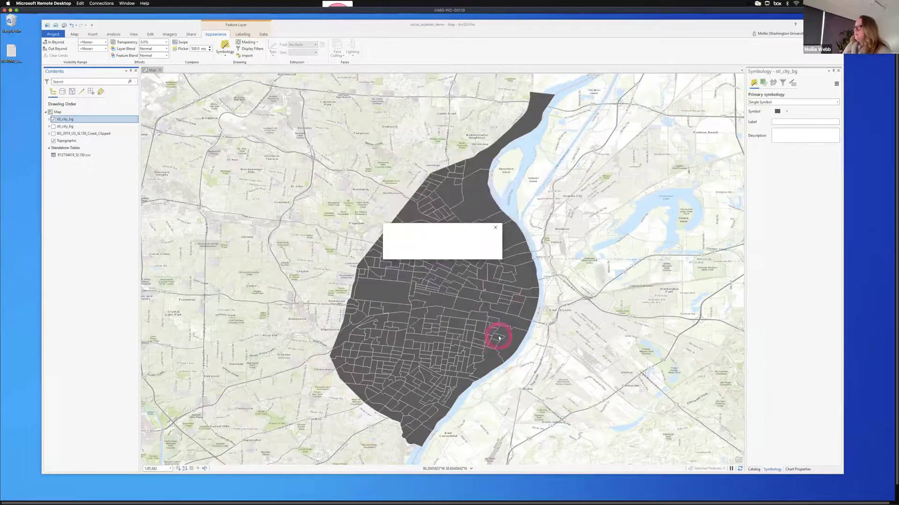
{"action": "left_click", "coordinate": [167, 241]}
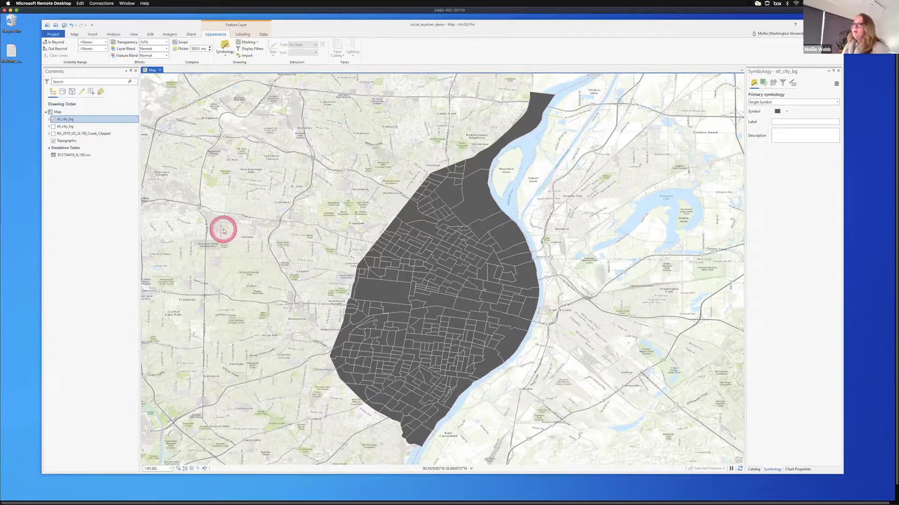
- Check the joined SE_B01001 columns at the end of the stl_city_bg attribute table, and close the table
{"action": "right_click", "coordinate": [66, 120]}
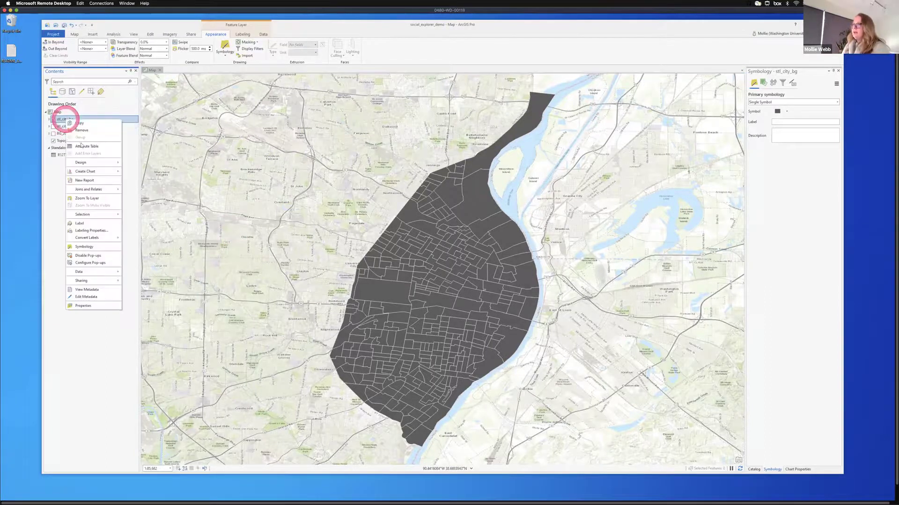
{"action": "left_click", "coordinate": [83, 147]}
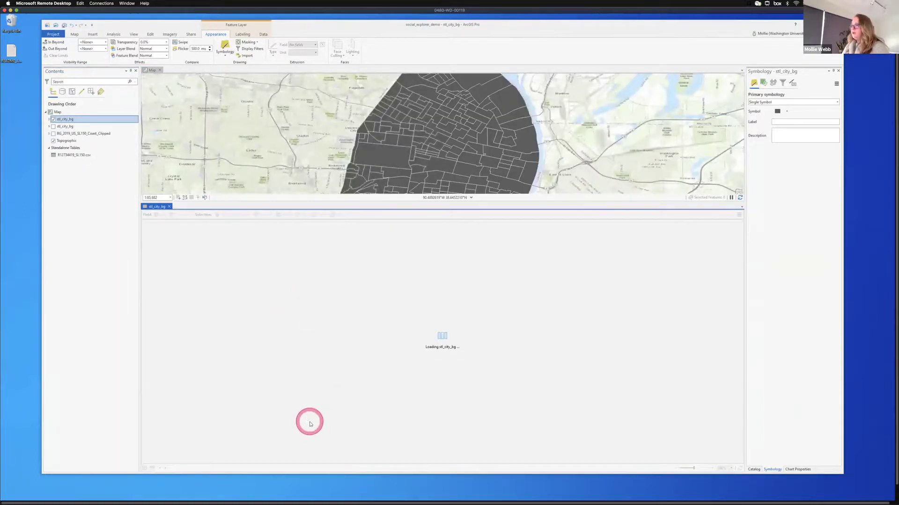
{"action": "left_click_drag", "start_coordinate": [212, 464], "coordinate": [615, 394]}
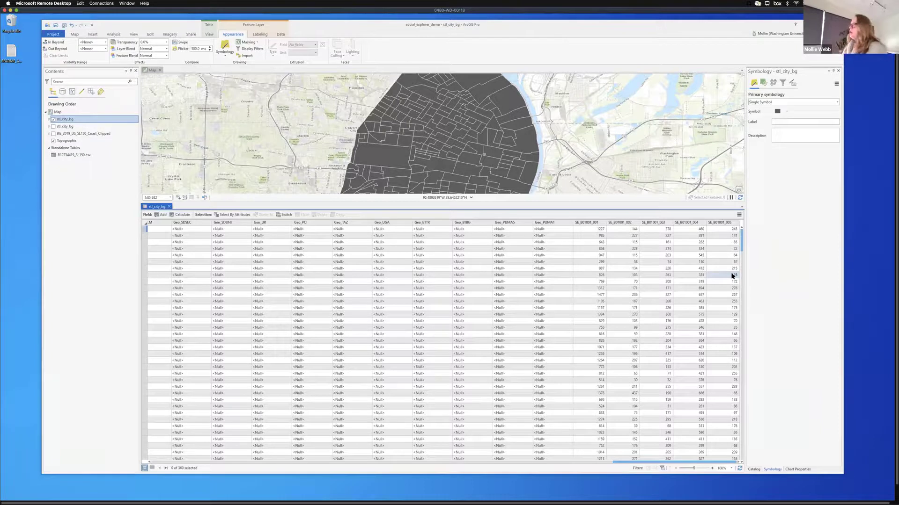
{"action": "left_click", "coordinate": [170, 207]}
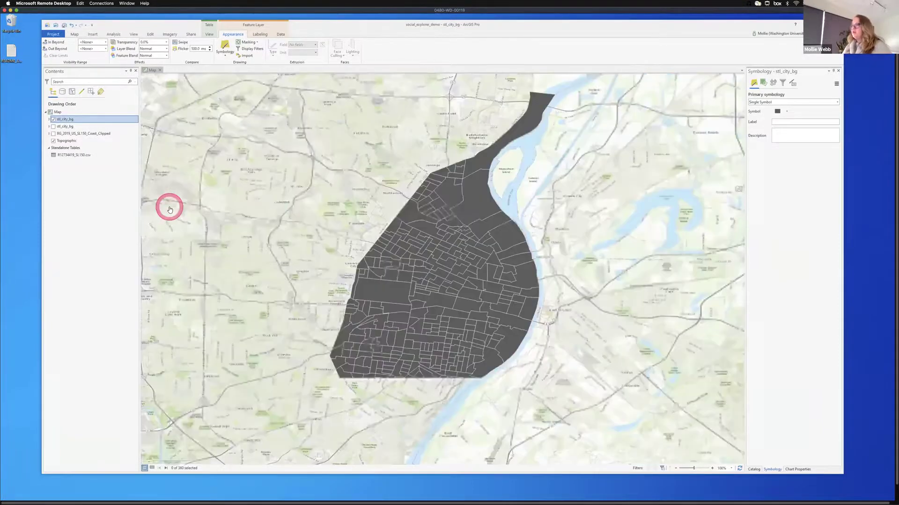
- Symbolize the visible stl_city_bg layer with Graduated Colors
{"action": "left_click", "coordinate": [70, 120]}
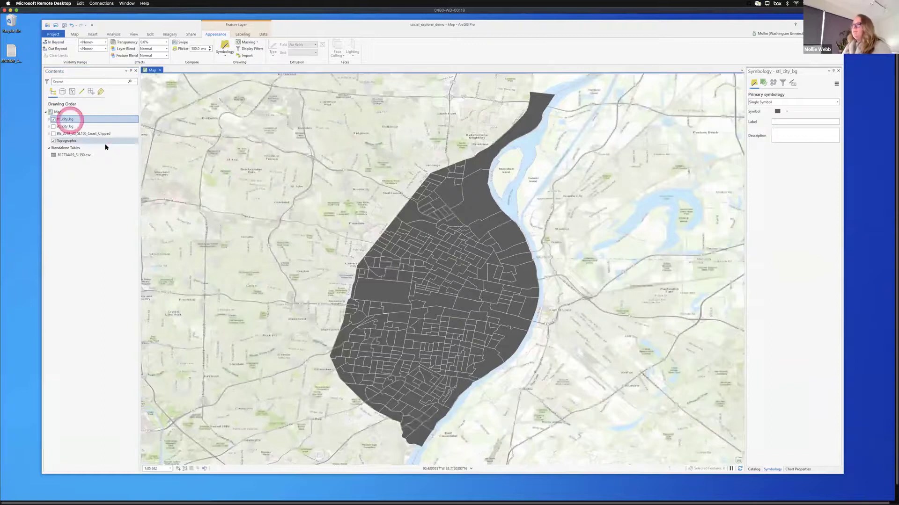
{"action": "left_click", "coordinate": [70, 121]}
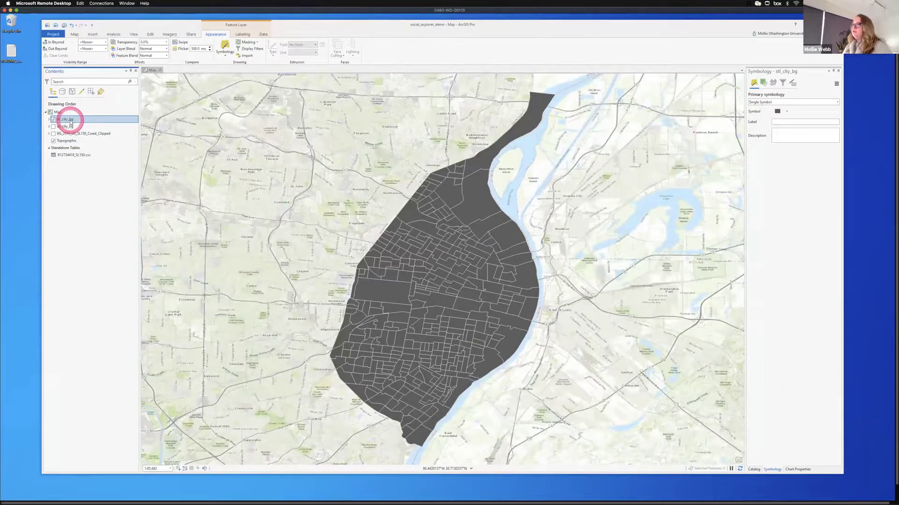
{"action": "left_click", "coordinate": [82, 121]}
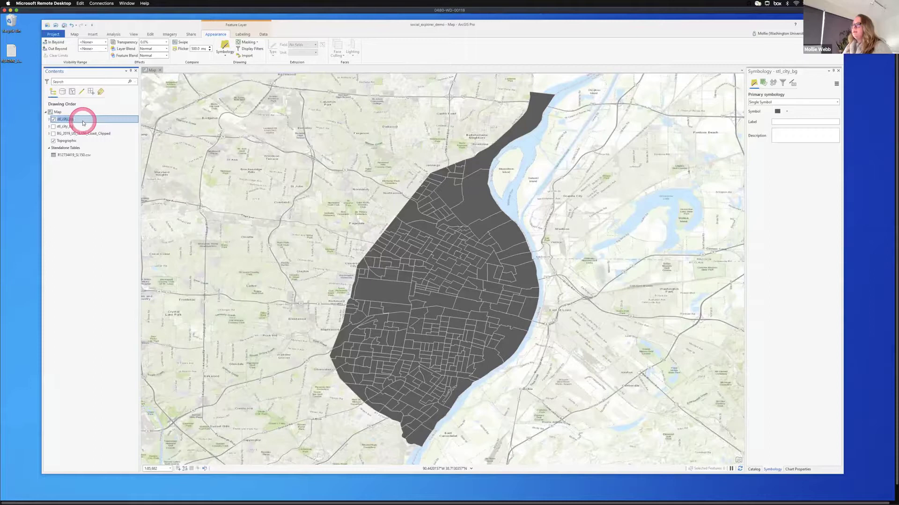
{"action": "left_click", "coordinate": [177, 91]}
{"action": "left_click", "coordinate": [220, 56]}
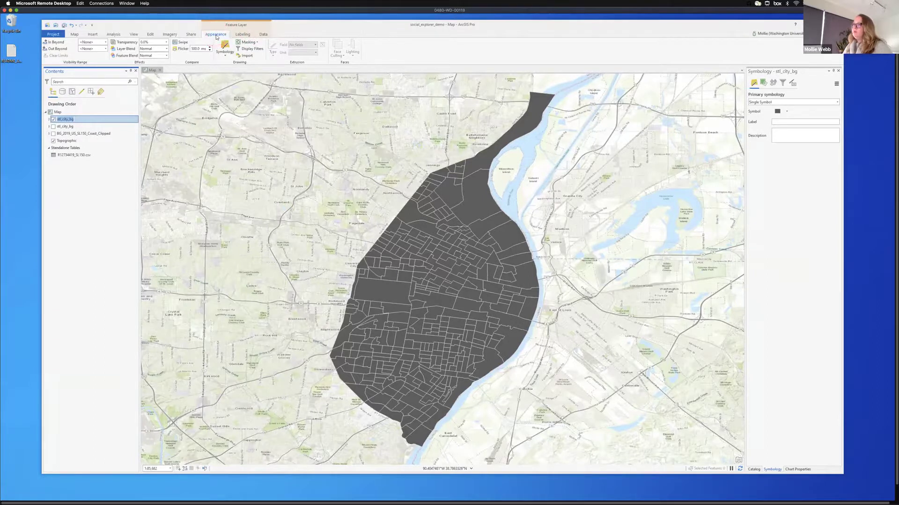
{"action": "left_click", "coordinate": [224, 48]}
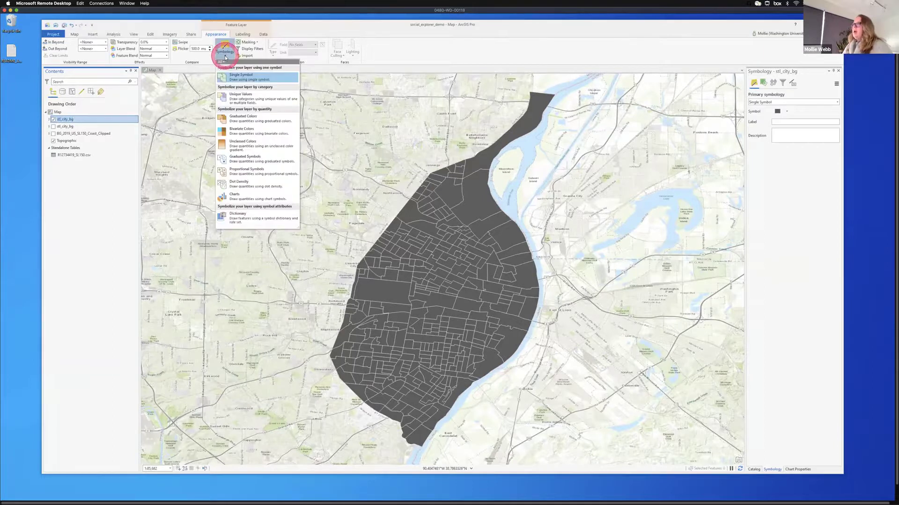
{"action": "left_click", "coordinate": [238, 76]}
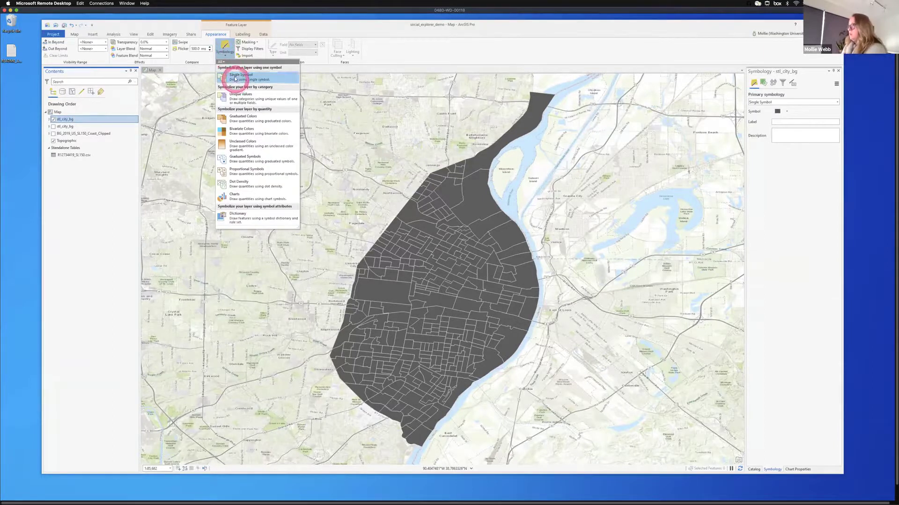
{"action": "left_click", "coordinate": [238, 80]}
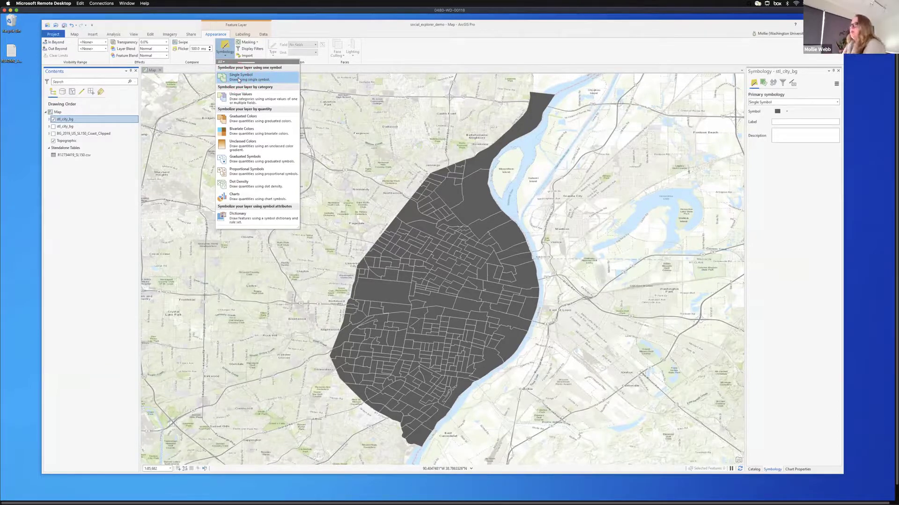
{"action": "left_click", "coordinate": [240, 97]}
{"action": "left_click", "coordinate": [246, 118]}
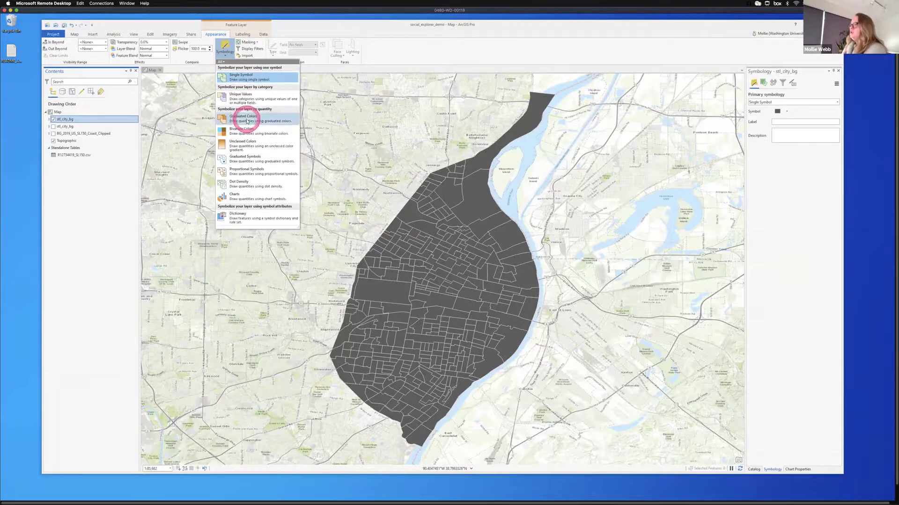
{"action": "left_click", "coordinate": [250, 121]}
{"action": "left_click", "coordinate": [251, 121]}
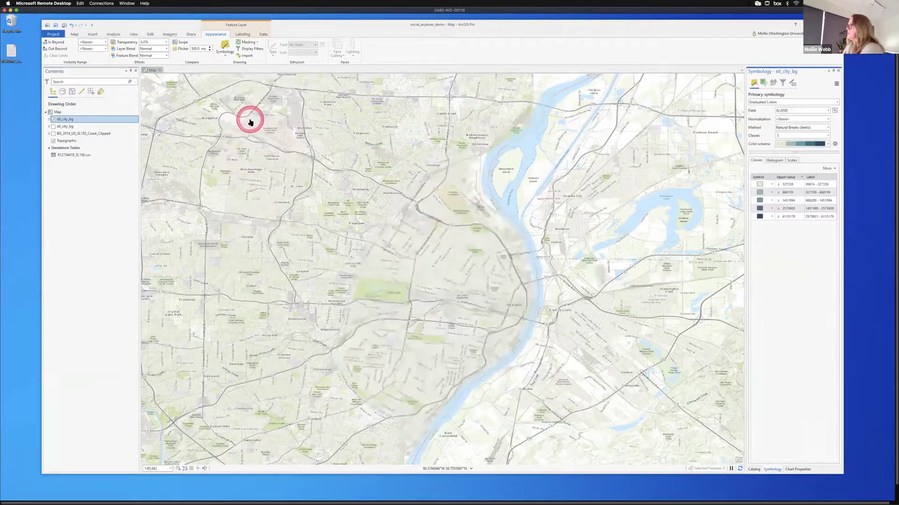
{"action": "left_click", "coordinate": [603, 260]}
{"action": "left_click", "coordinate": [741, 282]}
{"action": "left_click", "coordinate": [806, 165]}
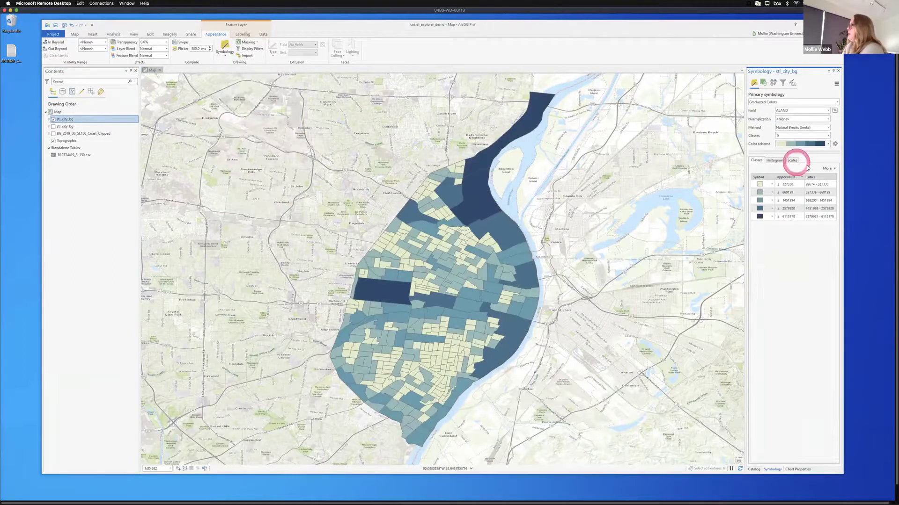
{"action": "left_click", "coordinate": [754, 104]}
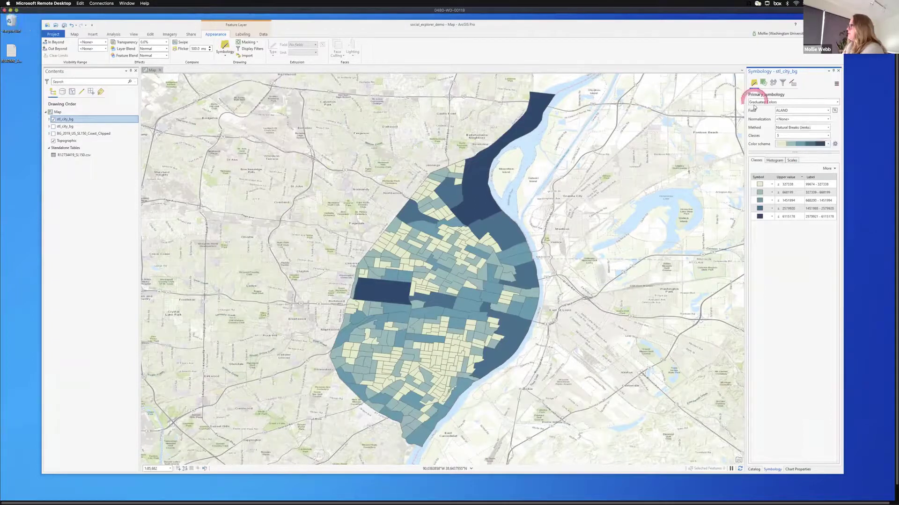
{"action": "left_click", "coordinate": [805, 237]}
{"action": "left_click", "coordinate": [841, 170]}
{"action": "left_click", "coordinate": [784, 80]}
- Set the graduated colors field of stl_city_bg to SE_B01001_005
{"action": "left_click", "coordinate": [828, 111]}
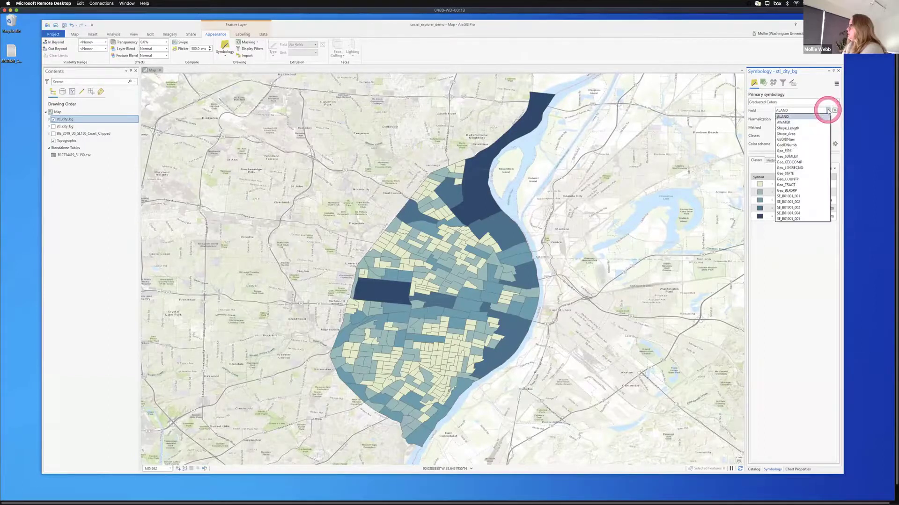
{"action": "left_click", "coordinate": [809, 162]}
{"action": "left_click_drag", "start_coordinate": [806, 191], "coordinate": [790, 221]}
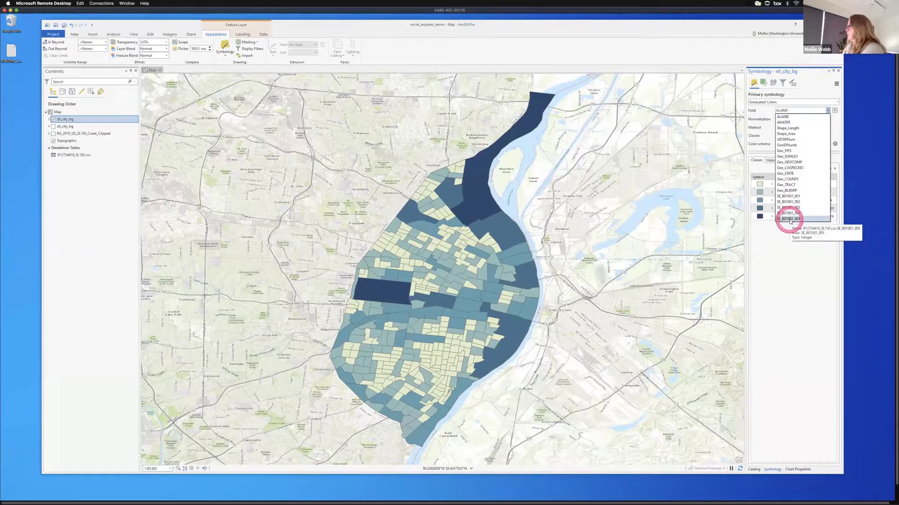
{"action": "left_click", "coordinate": [790, 221]}
{"action": "left_click", "coordinate": [789, 220]}
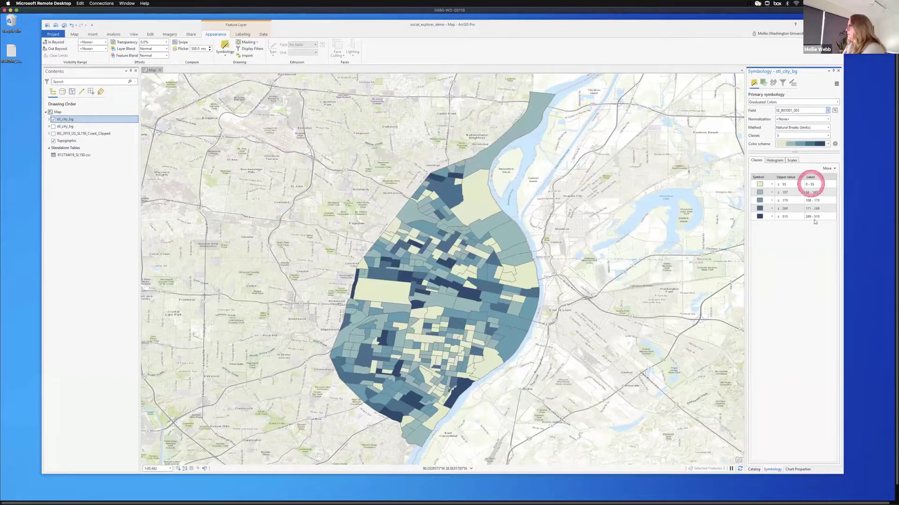
- Change the color scheme of the classes to a sequential ramp from near-white to dark blue
{"action": "left_click", "coordinate": [814, 218]}
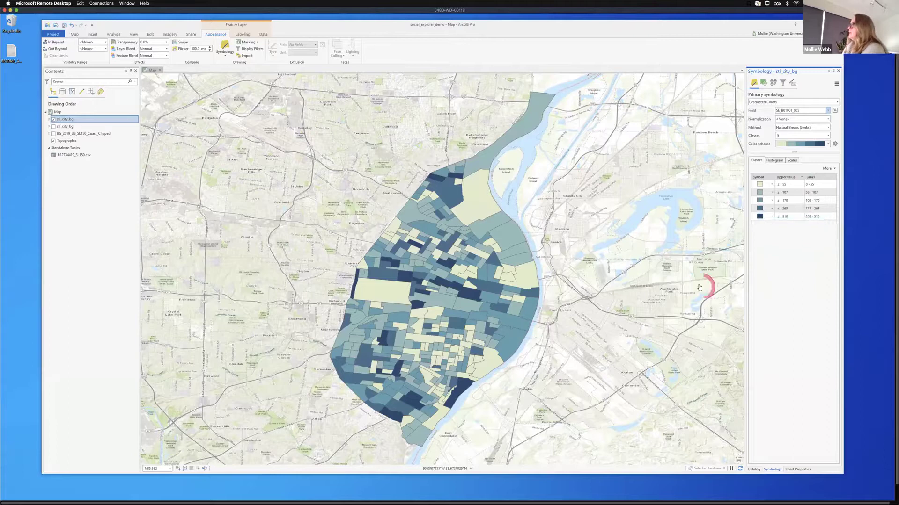
{"action": "left_click", "coordinate": [828, 144]}
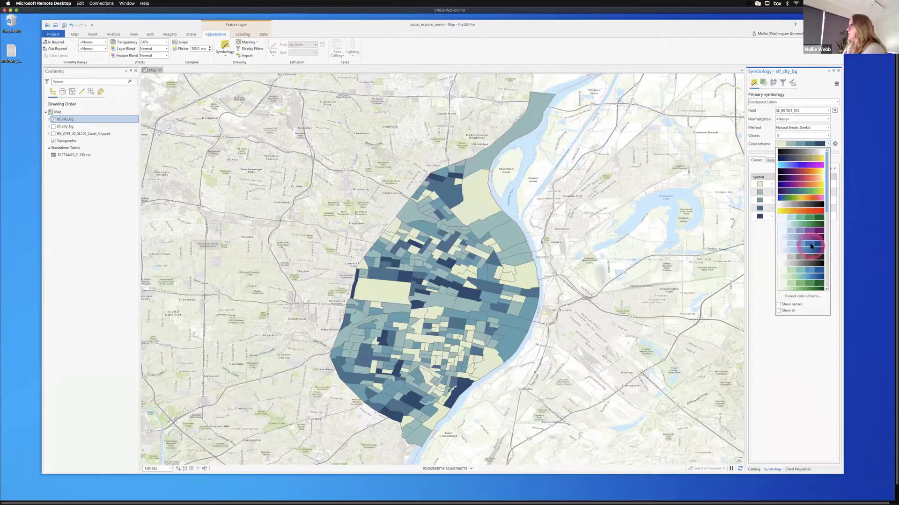
{"action": "left_click", "coordinate": [810, 245]}
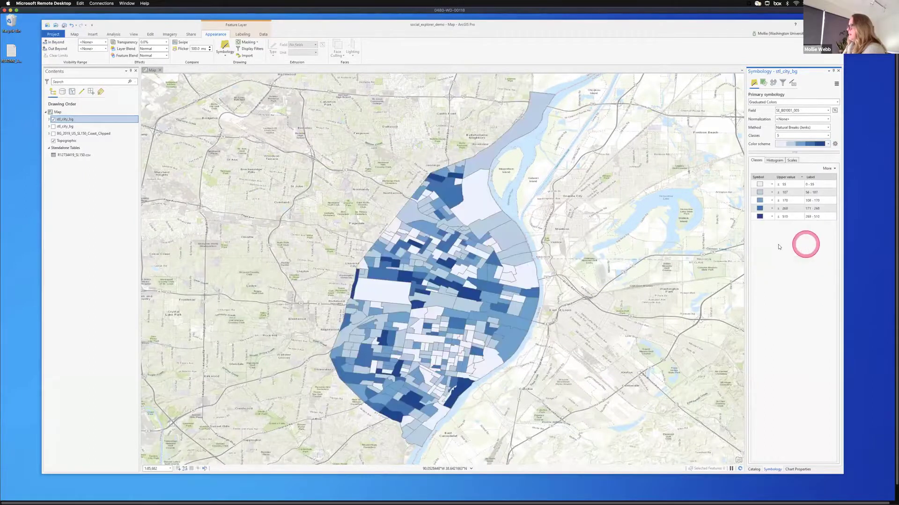
- Examine the class value ranges and compare them with the dark-blue block groups on the map
{"action": "left_click", "coordinate": [789, 216]}
{"action": "left_click", "coordinate": [457, 398]}
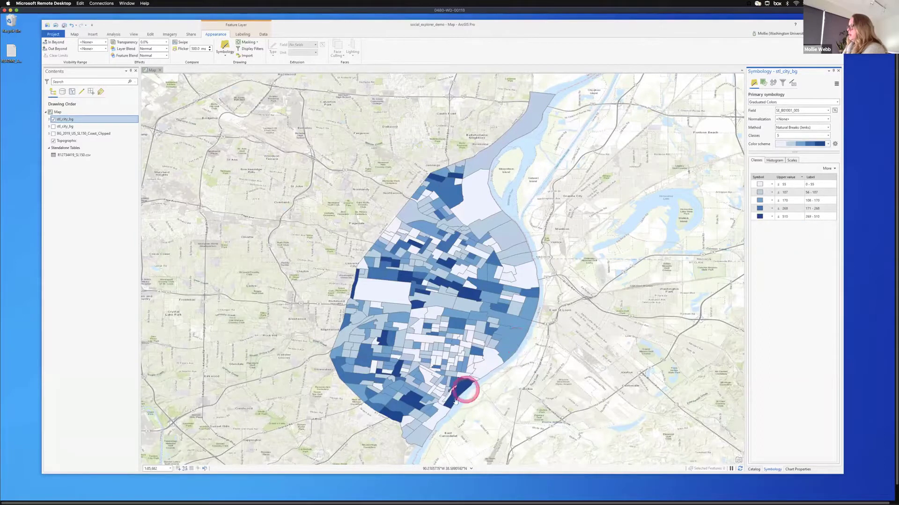
{"action": "left_click", "coordinate": [447, 191]}
{"action": "left_click", "coordinate": [811, 219]}
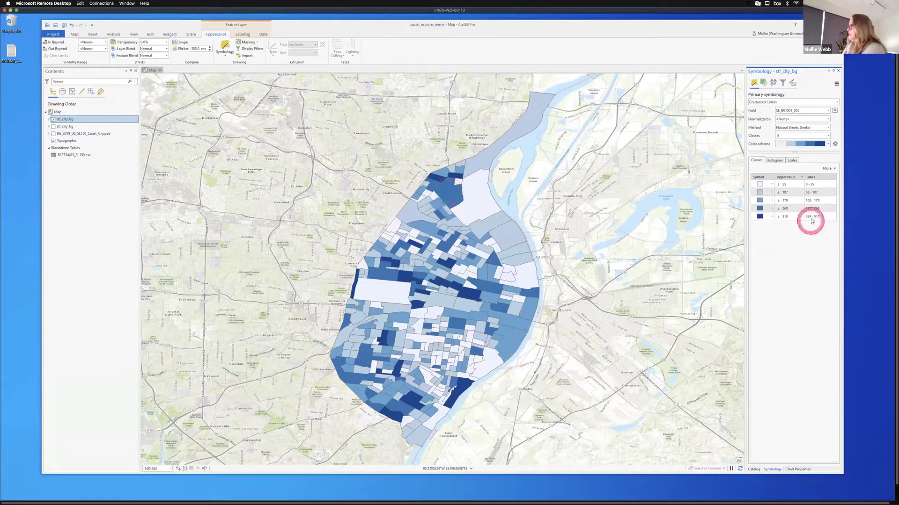
{"action": "left_click", "coordinate": [815, 237]}
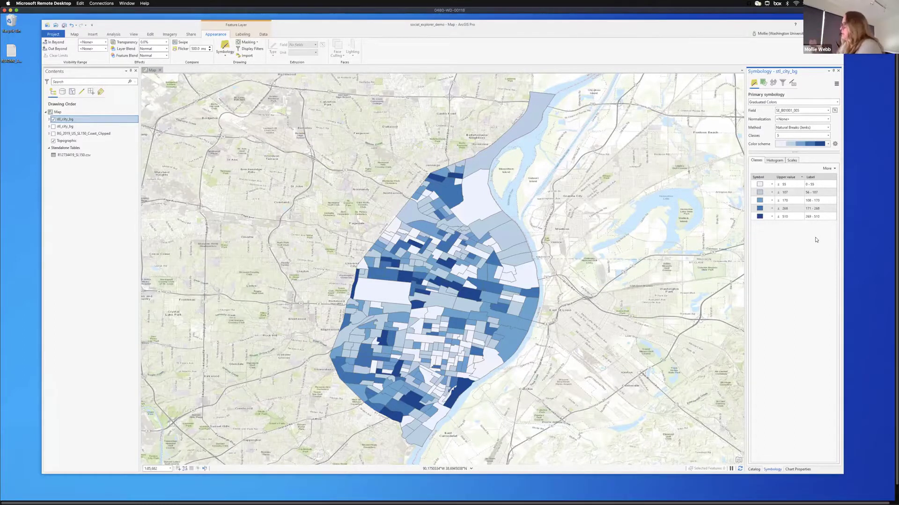
{"action": "left_click", "coordinate": [820, 208]}
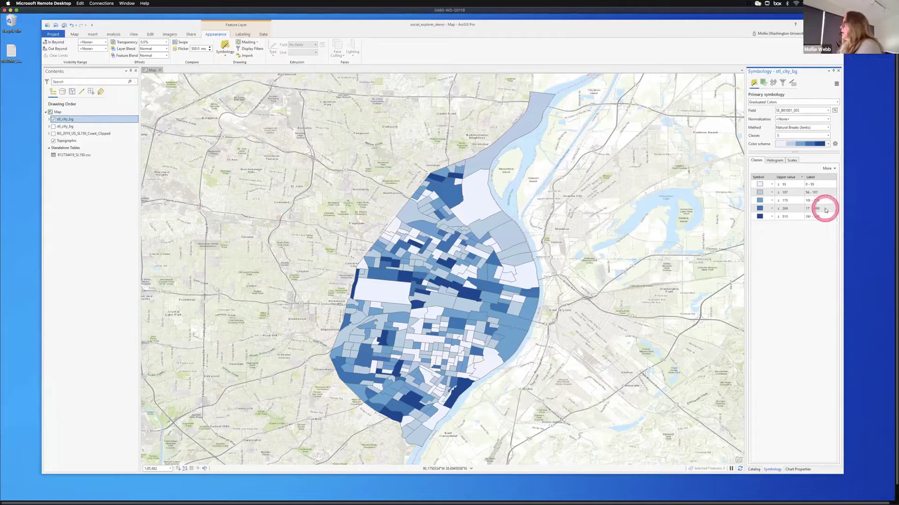
{"action": "left_click", "coordinate": [797, 240]}
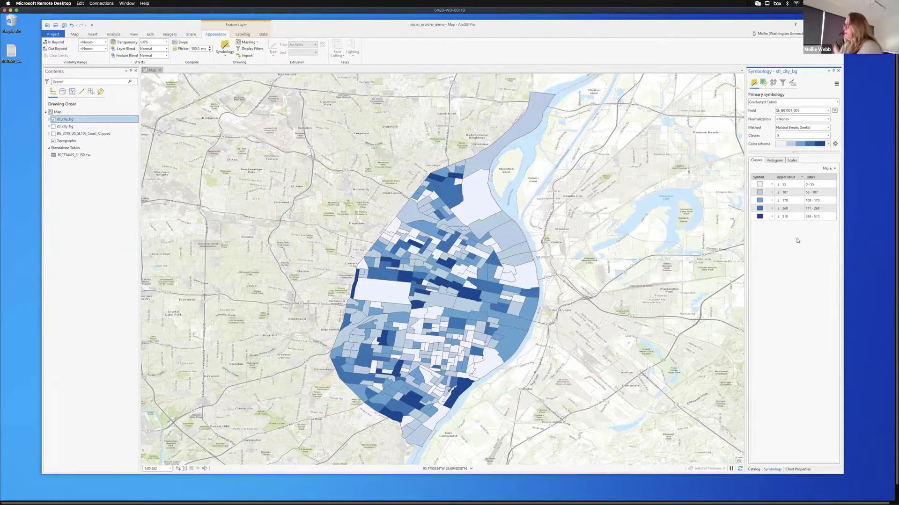
{"action": "left_click", "coordinate": [797, 216]}
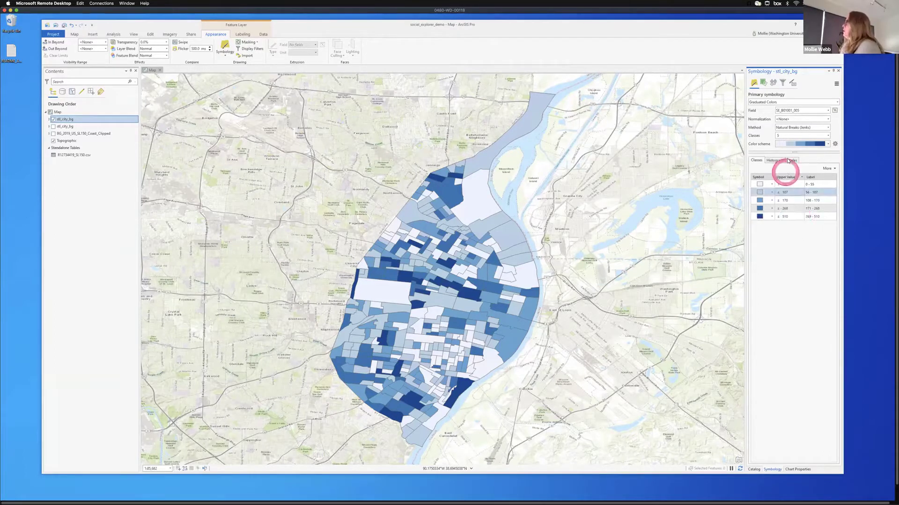
- Normalize the graduated colors by SE_B01001_001 and review the value range of the highest class
{"action": "left_click", "coordinate": [758, 123]}
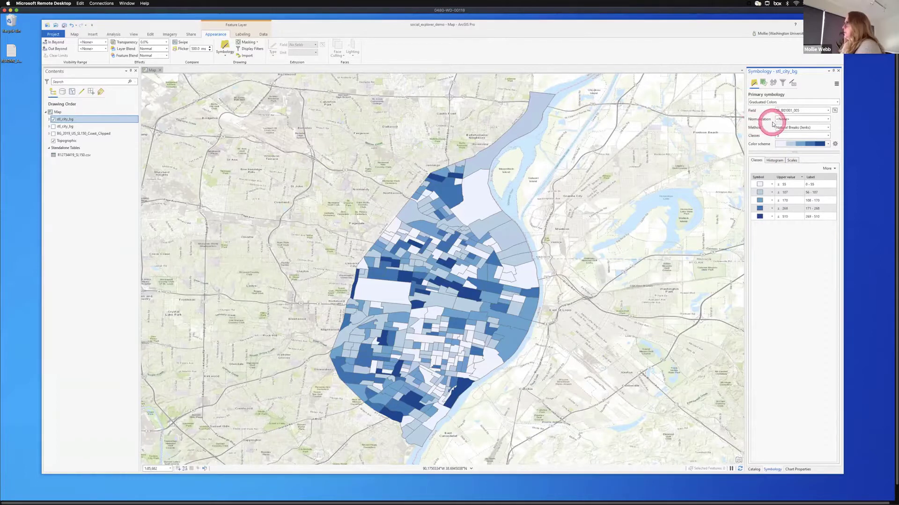
{"action": "left_click", "coordinate": [828, 121]}
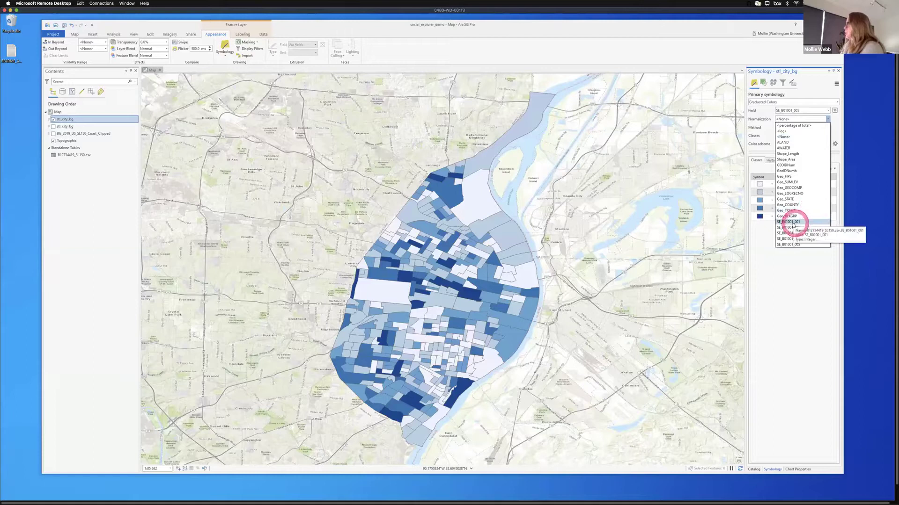
{"action": "left_click", "coordinate": [795, 222]}
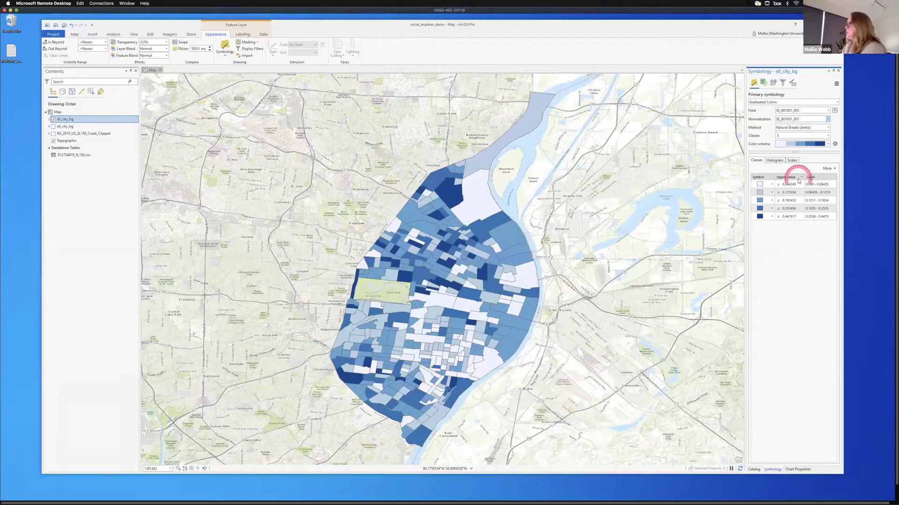
{"action": "left_click", "coordinate": [760, 220]}
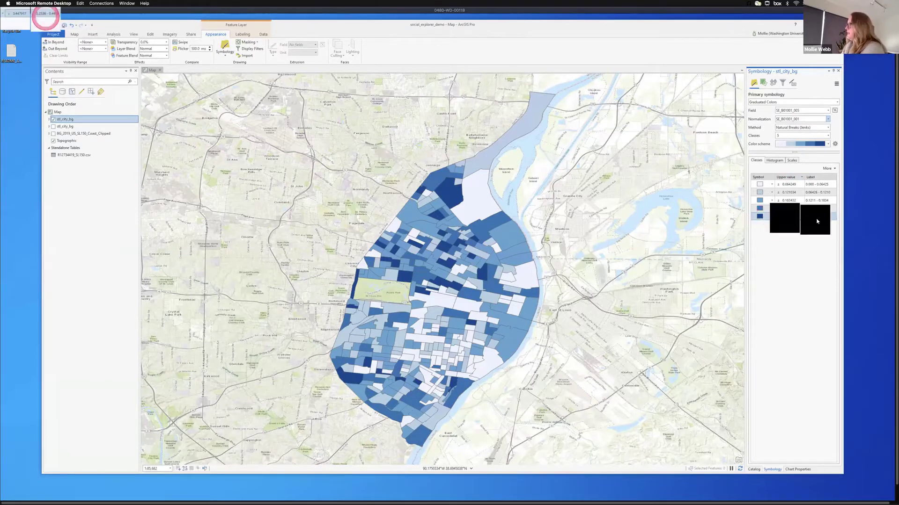
{"action": "left_click_drag", "start_coordinate": [808, 223], "coordinate": [819, 221]}
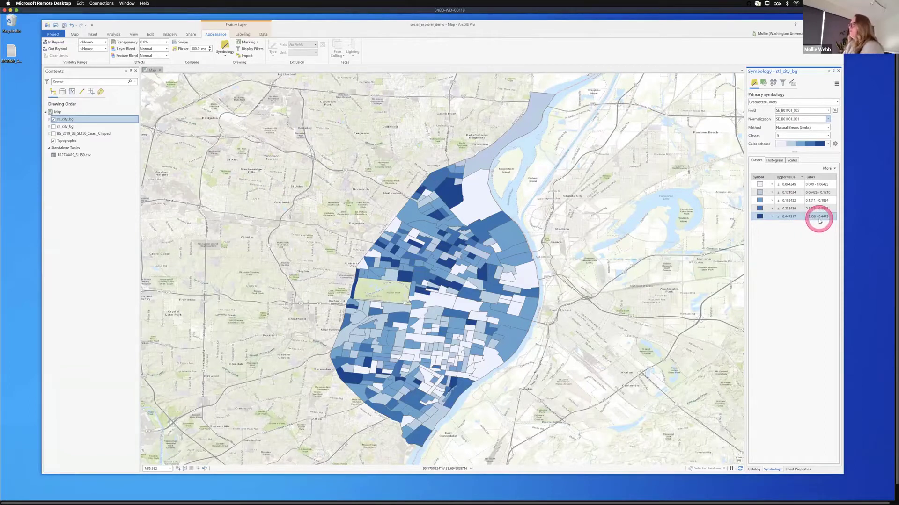
{"action": "left_click", "coordinate": [818, 221]}
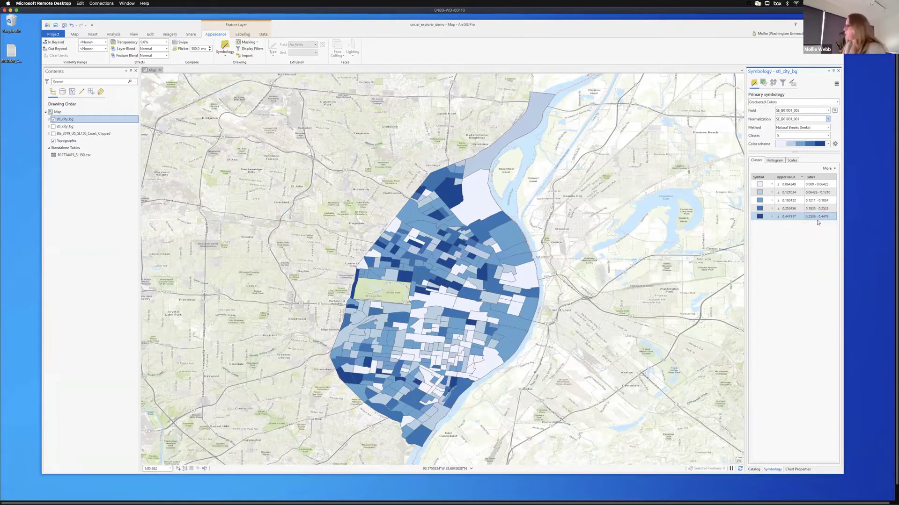
{"action": "left_click", "coordinate": [817, 222]}
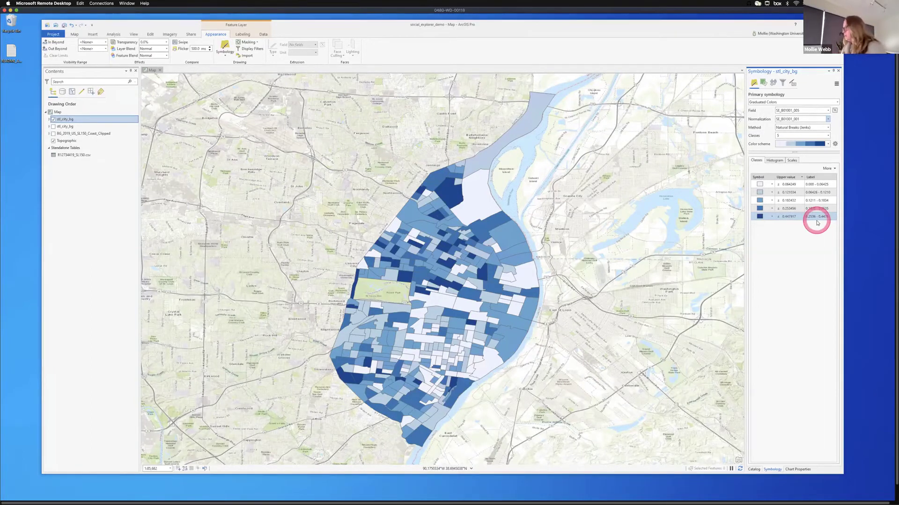